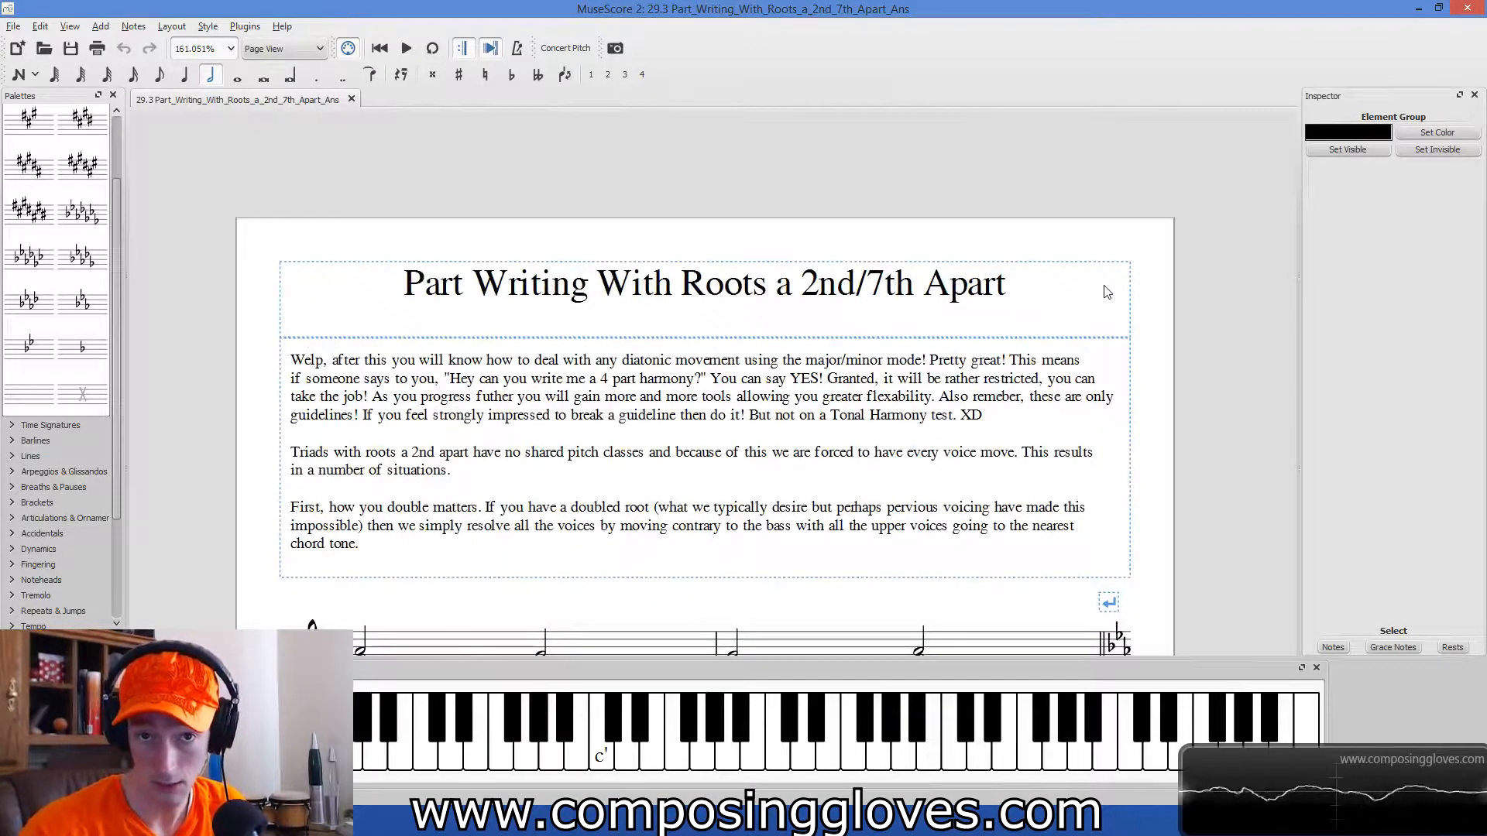
# Examine the exercise asking for two four-bar chord progressions, checking it against the progressions in the system above.
pyautogui.scroll(-12, 1107, 292)
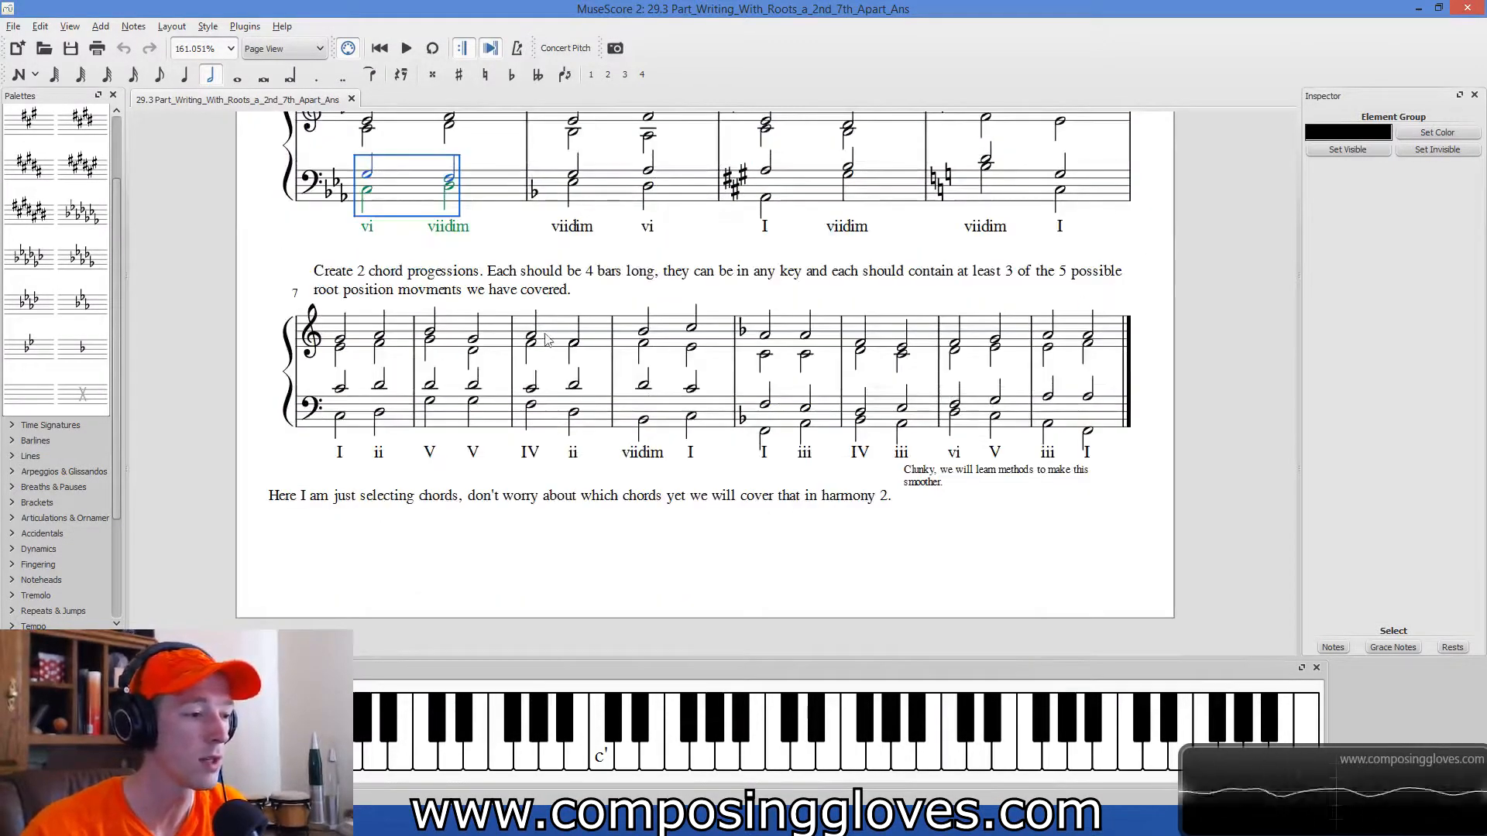
pyautogui.click(401, 326)
pyautogui.keyDown('shift'); pyautogui.click(592, 335); pyautogui.keyUp('shift')
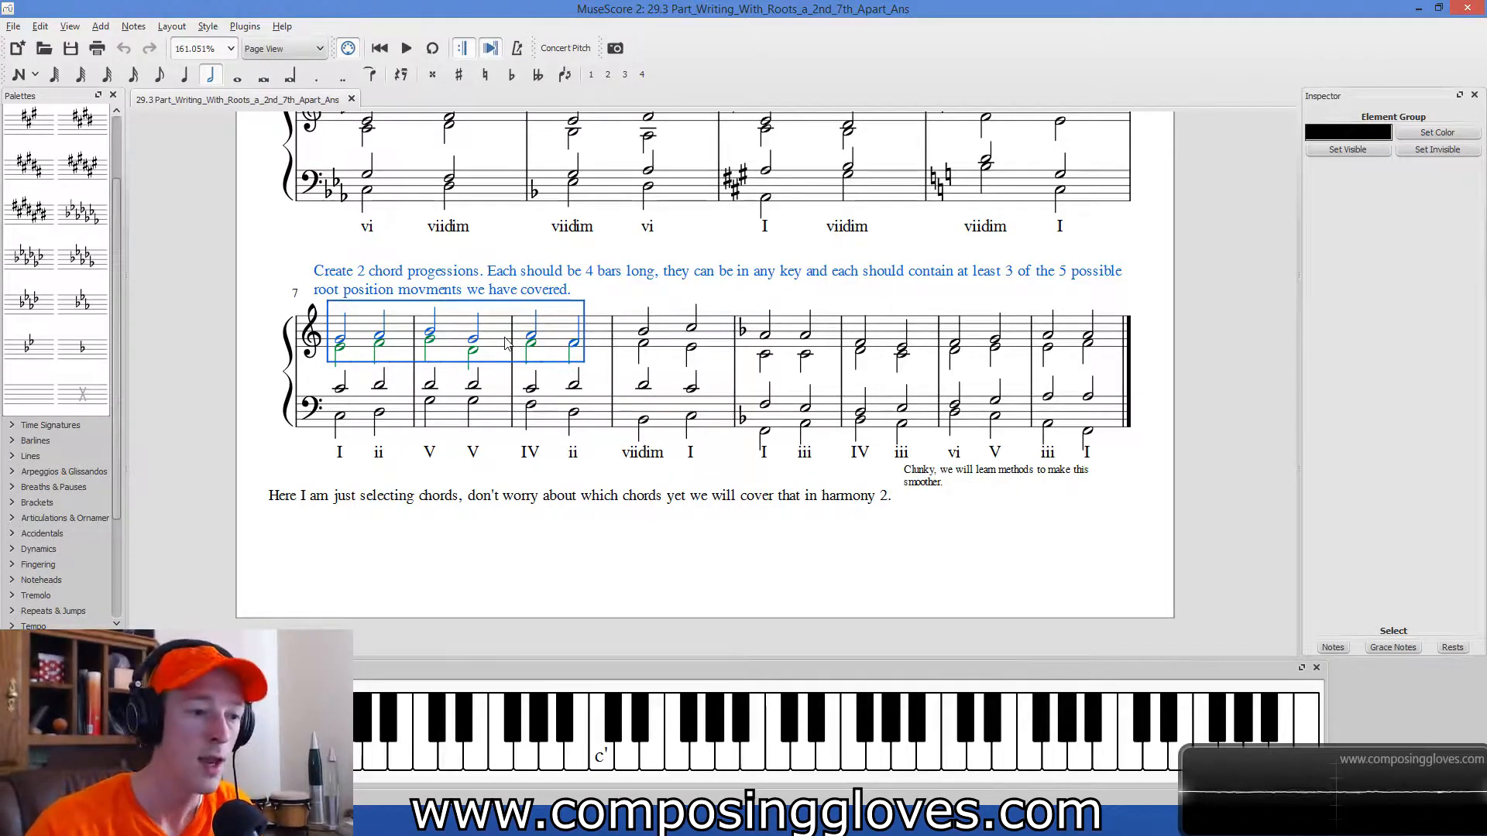
pyautogui.click(1187, 422)
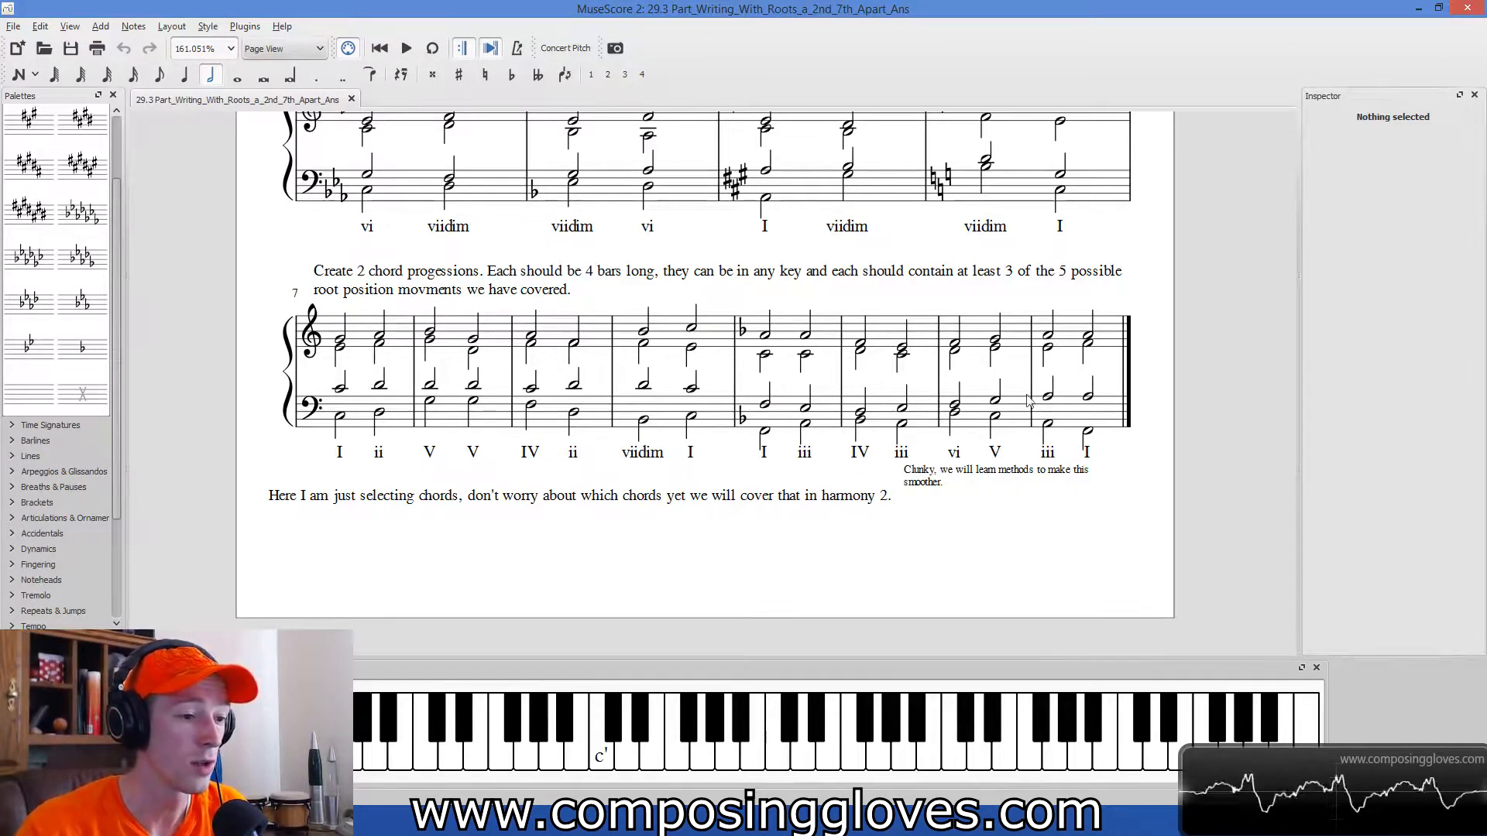
pyautogui.click(402, 431)
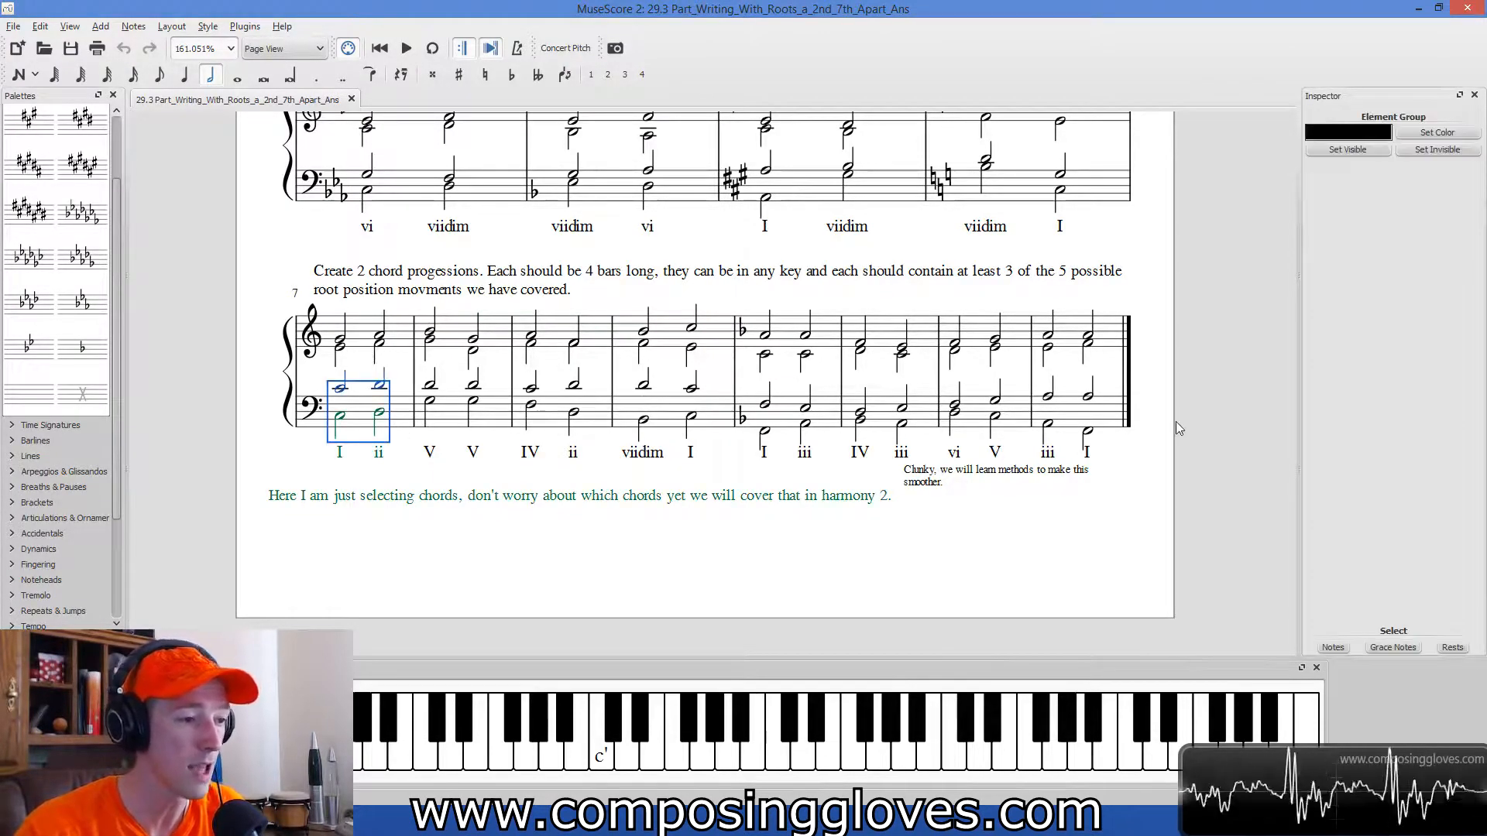
pyautogui.scroll(3, 447, 339)
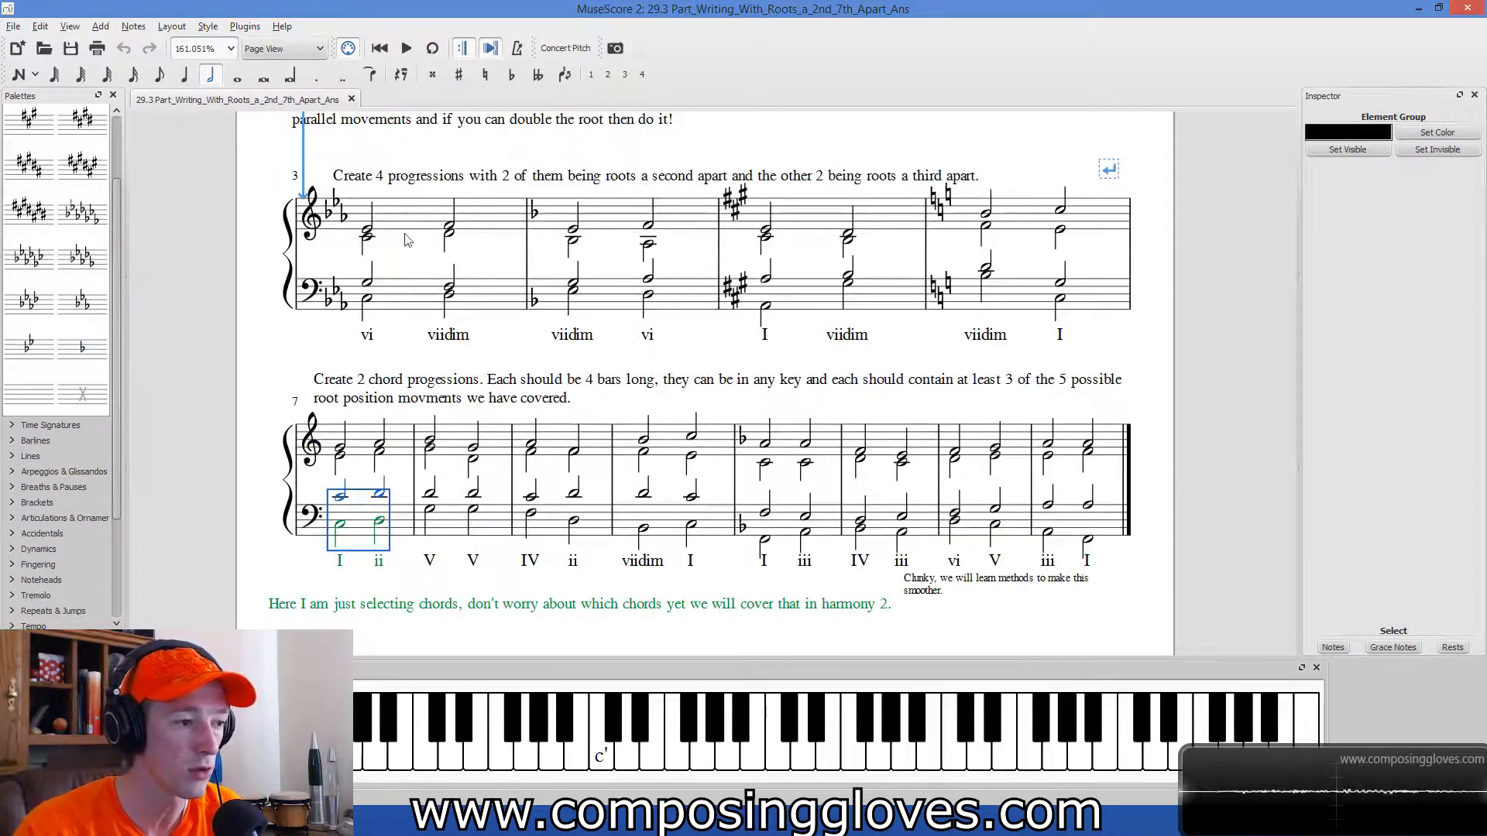
pyautogui.scroll(-1, 1064, 308)
pyautogui.scroll(-1, 1061, 310)
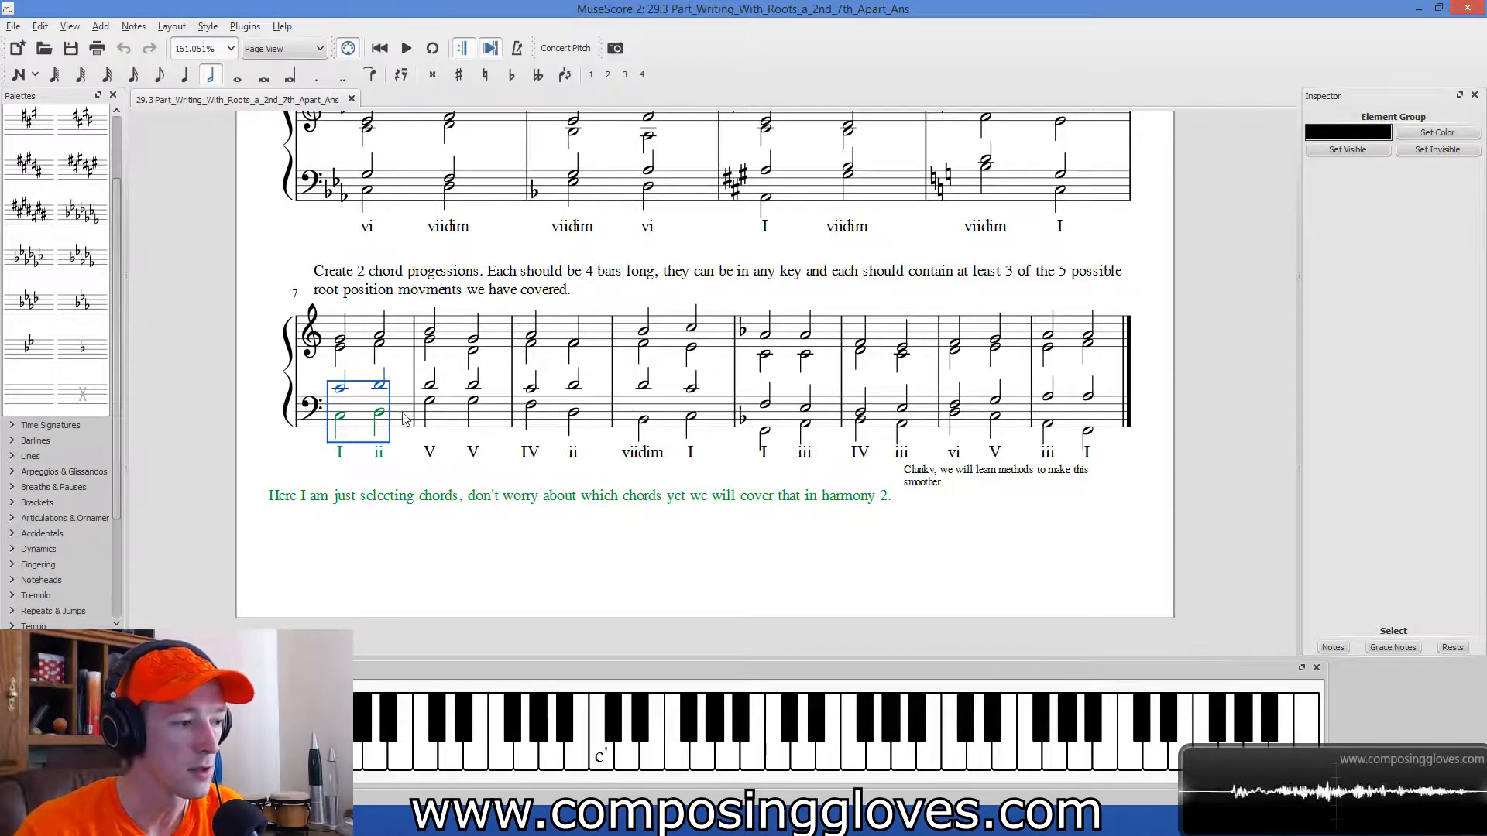
# Play back the first four-bar progression from its opening soprano note, then select the "Clunky" remark under the second progression.
pyautogui.click(340, 339)
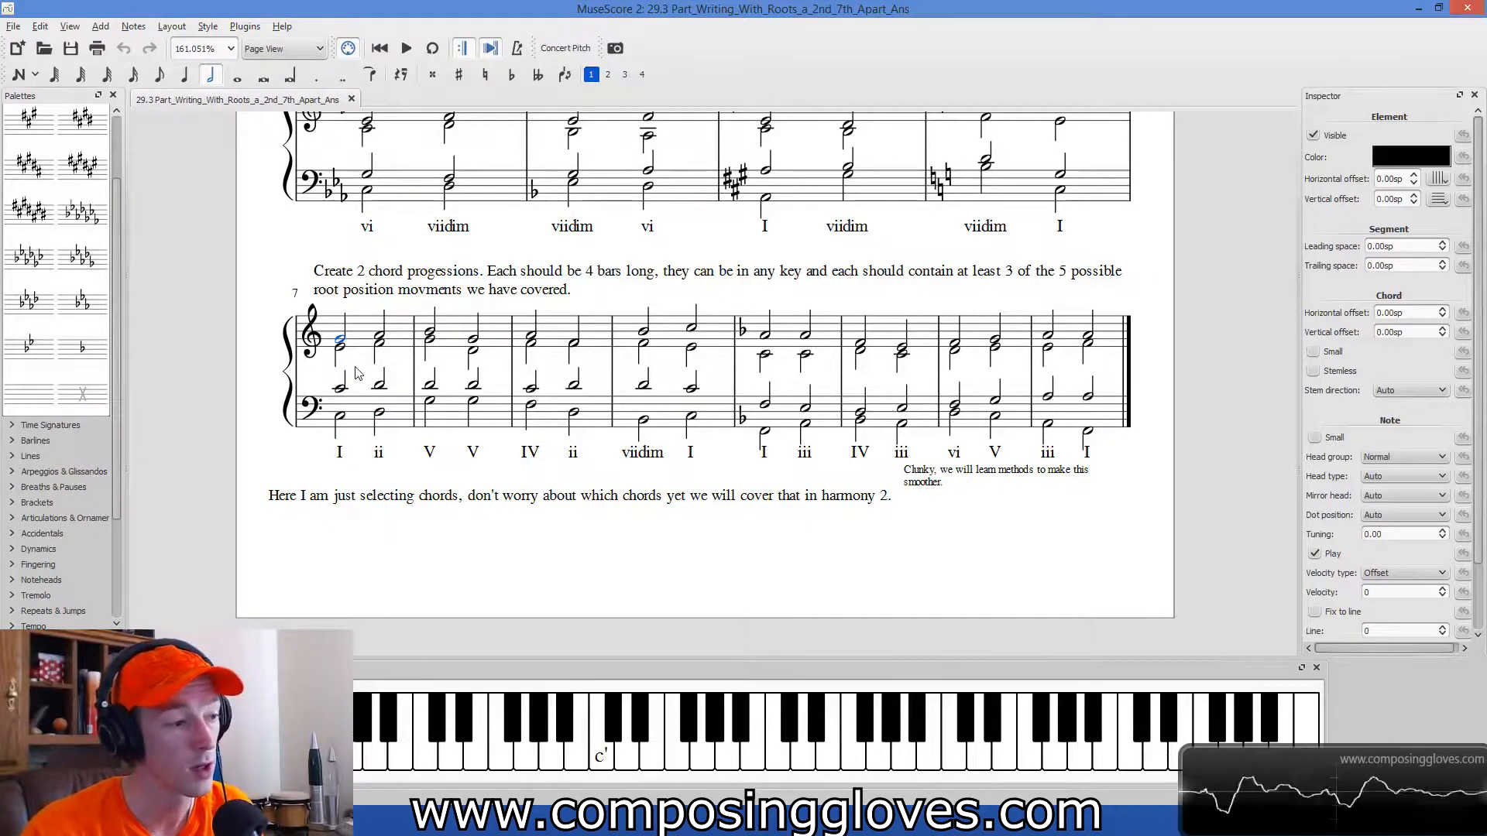
pyautogui.press('space')
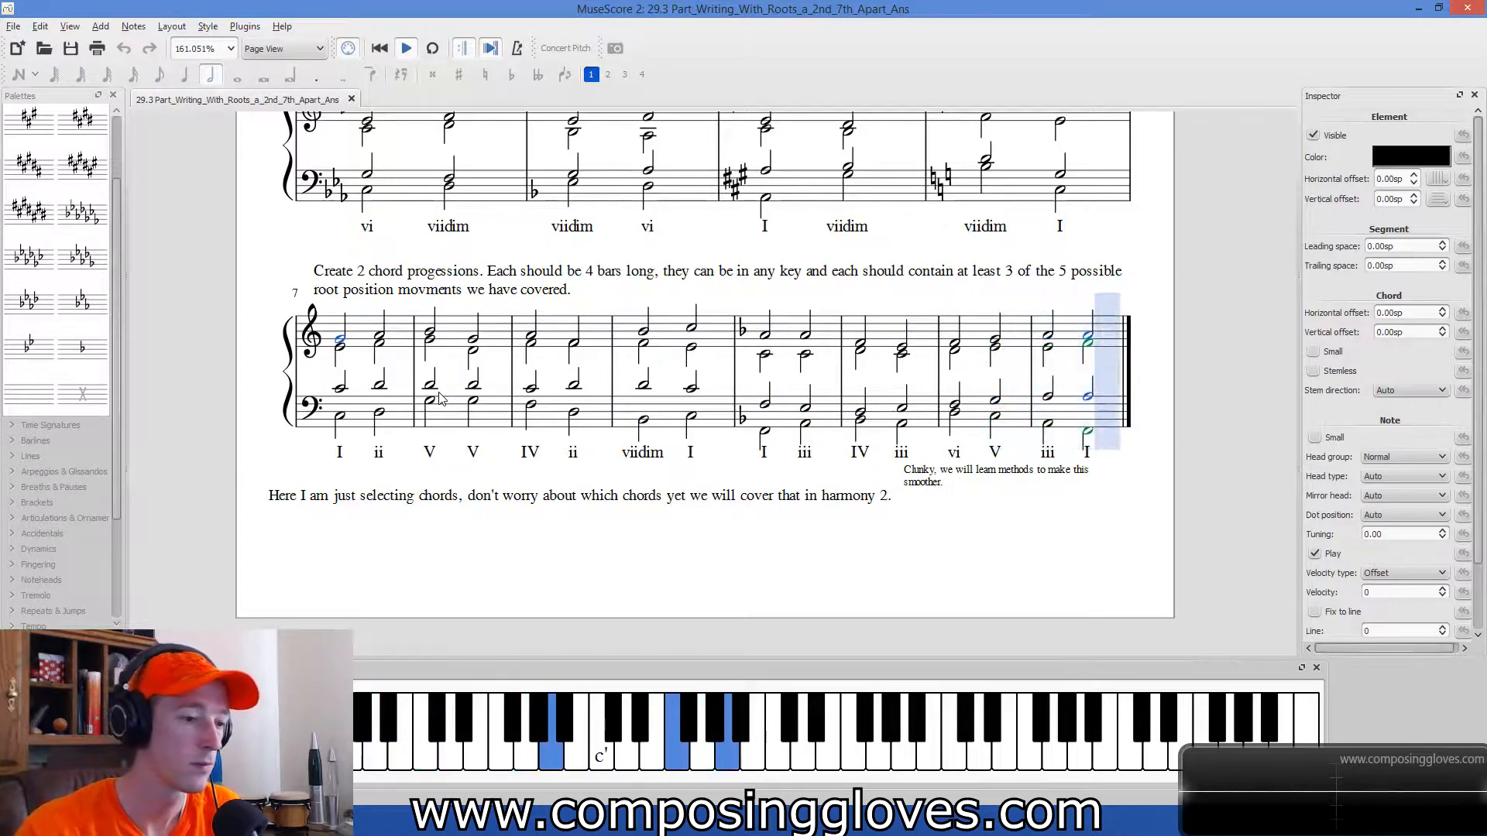
pyautogui.click(915, 484)
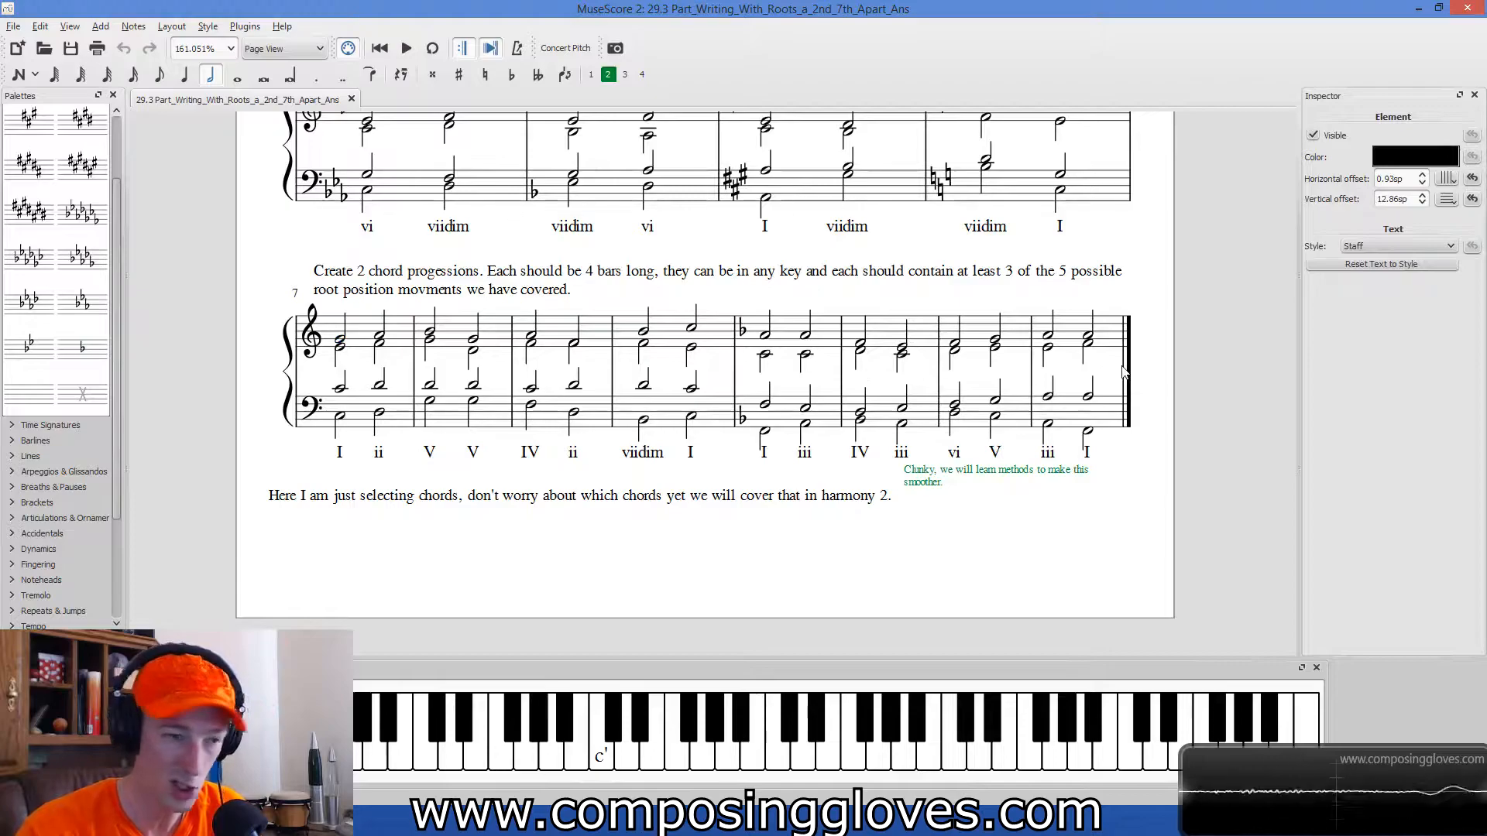
# Play back the start of the second progression from its opening I–iii measure and clear the selection.
pyautogui.click(777, 422)
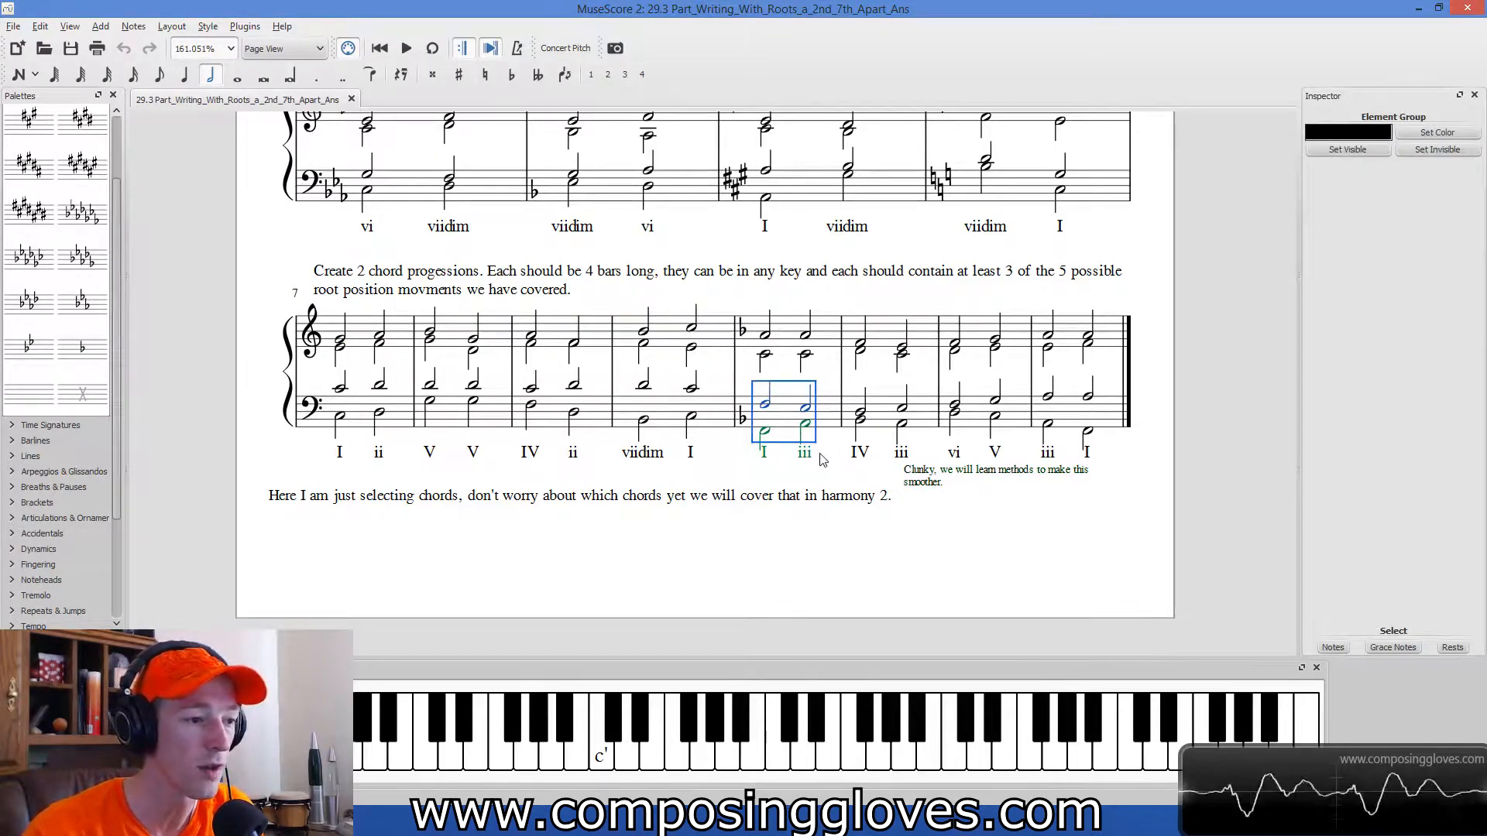
pyautogui.press('space')
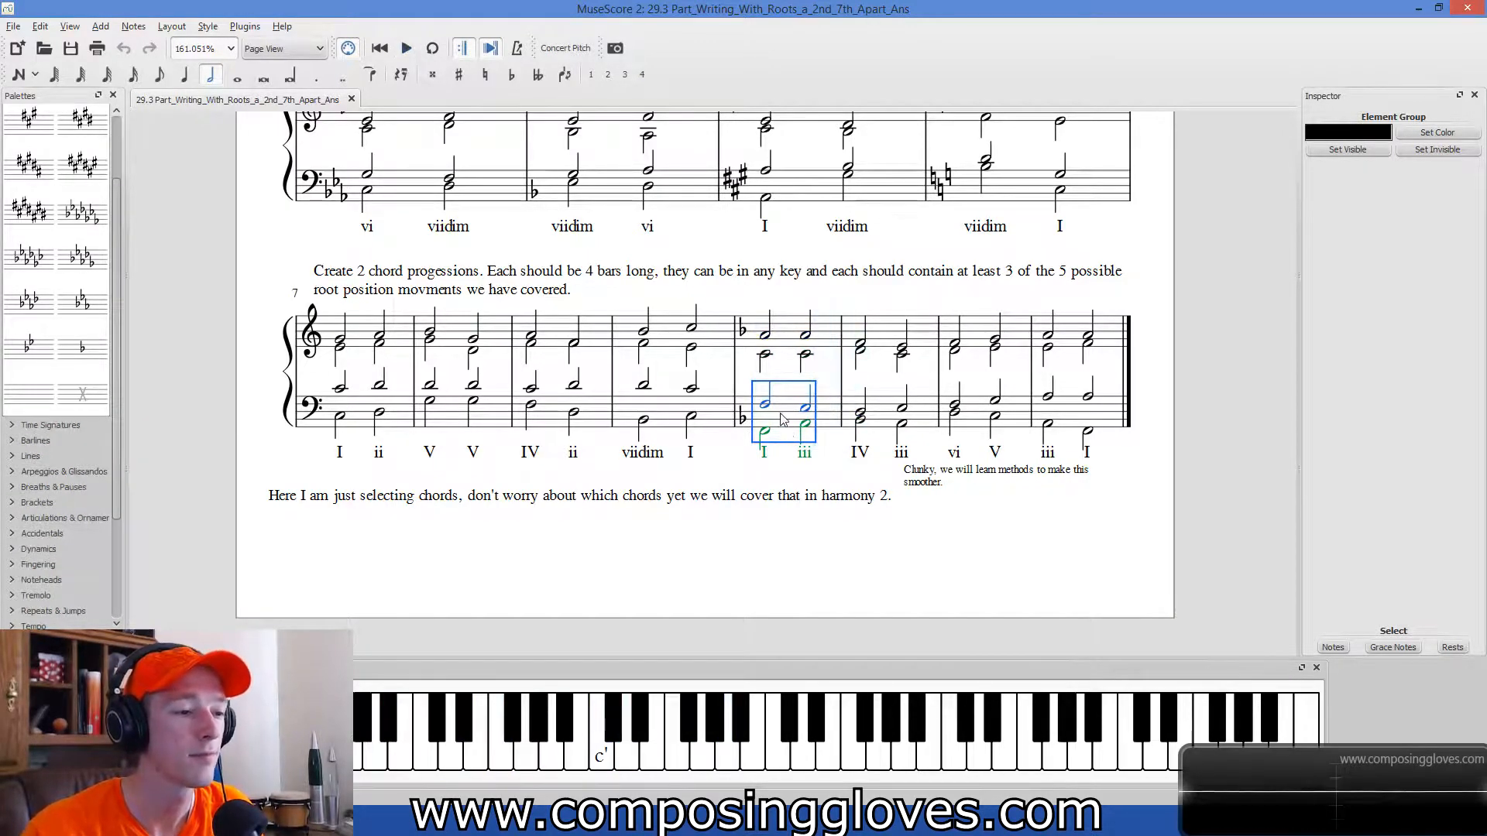
pyautogui.press('space')
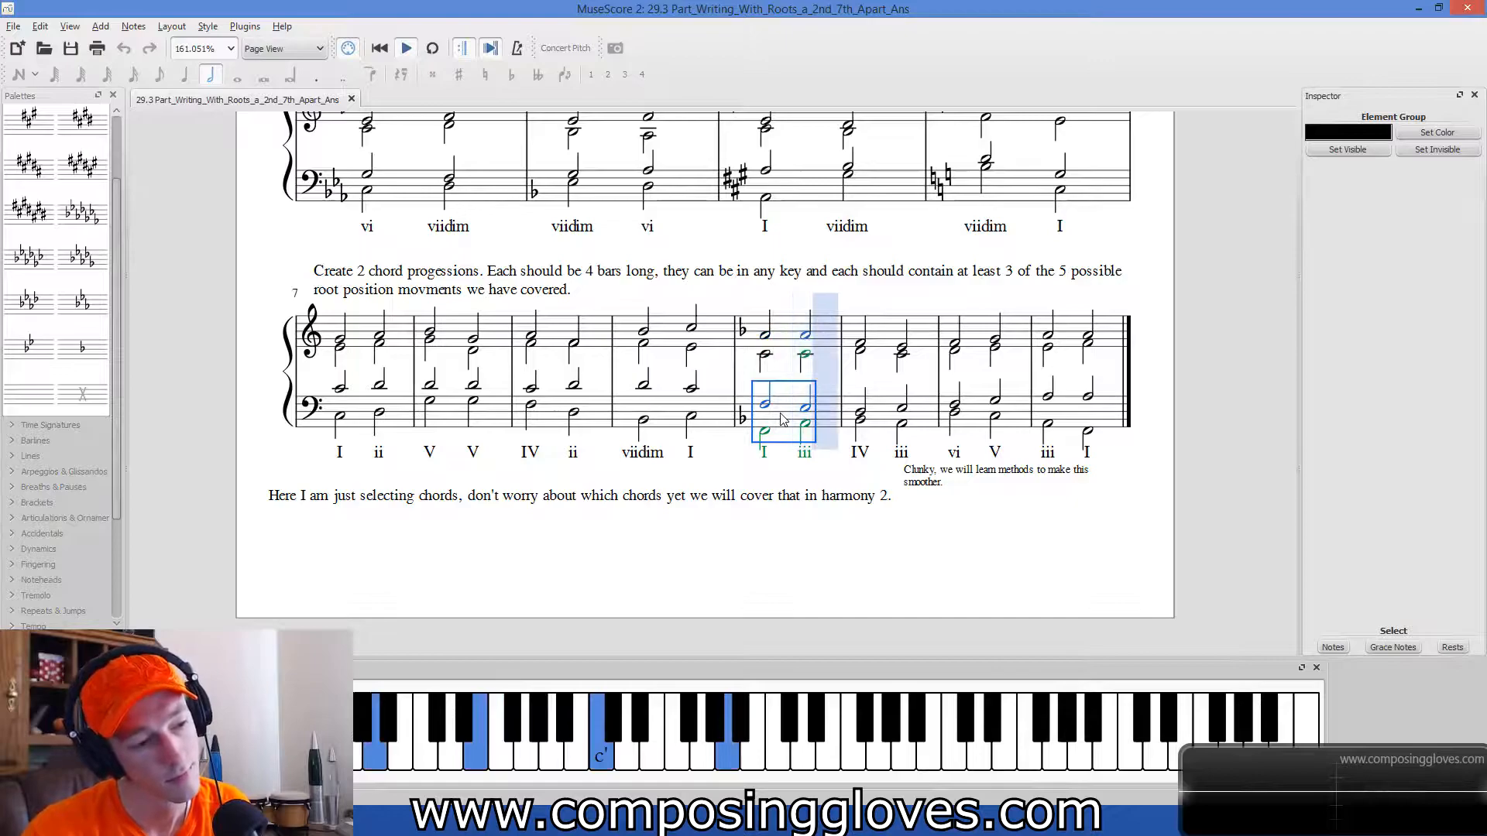
pyautogui.click(873, 577)
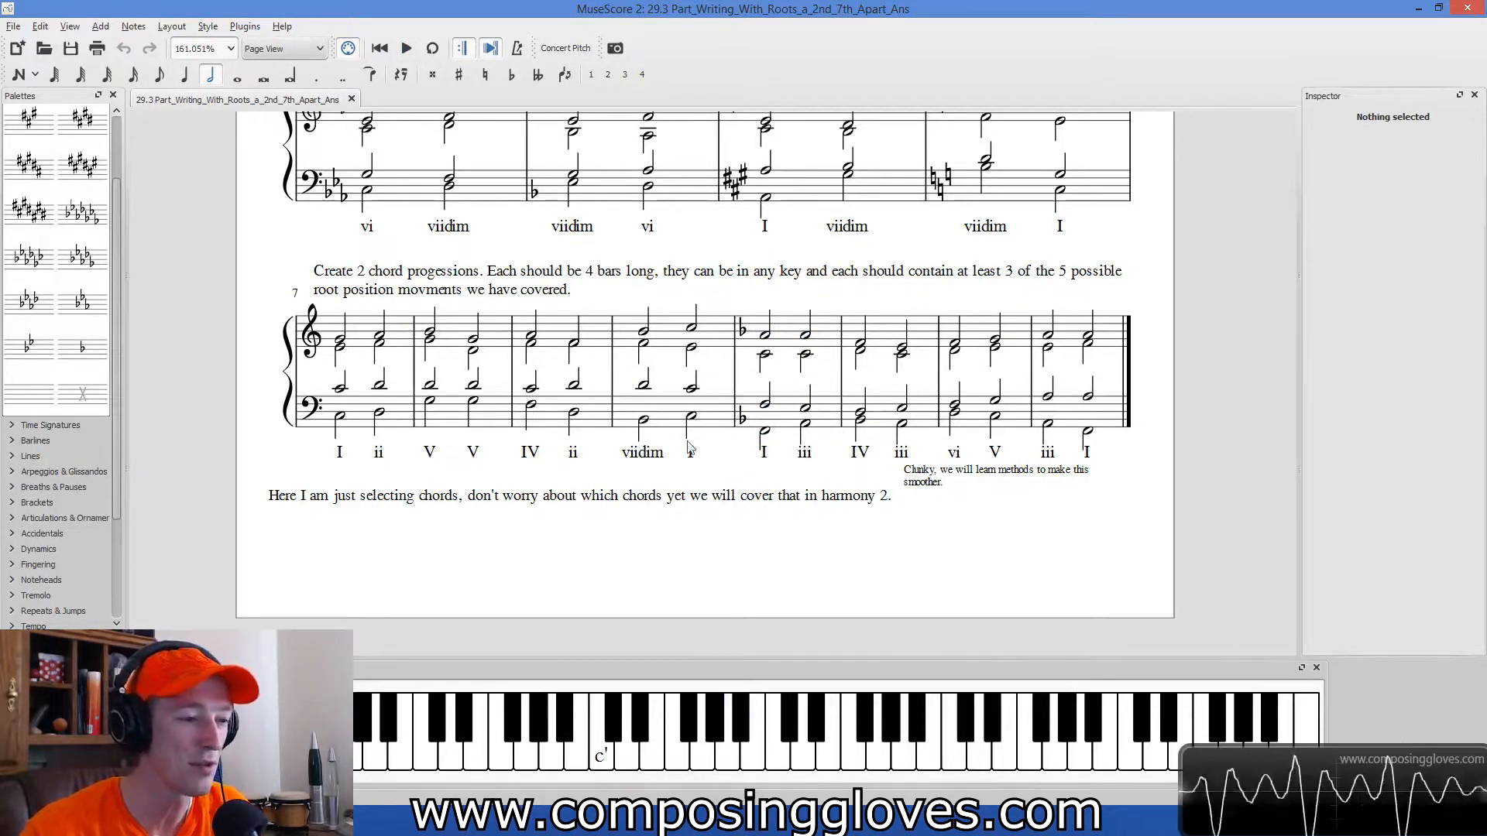
# Append 4 empty measures to the end of the score.
pyautogui.click(784, 423)
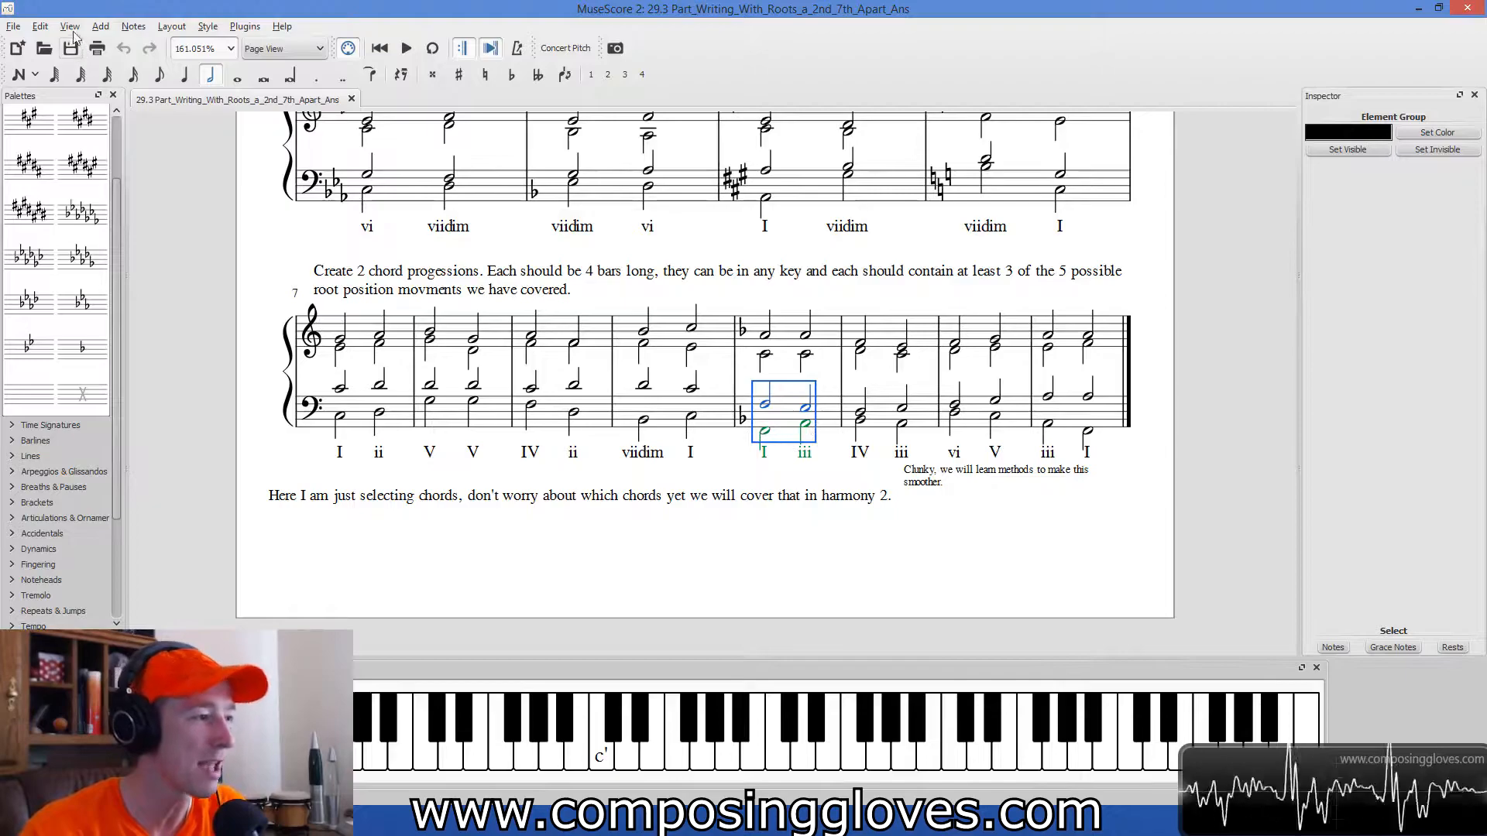
pyautogui.click(40, 26)
pyautogui.moveTo(163, 289)
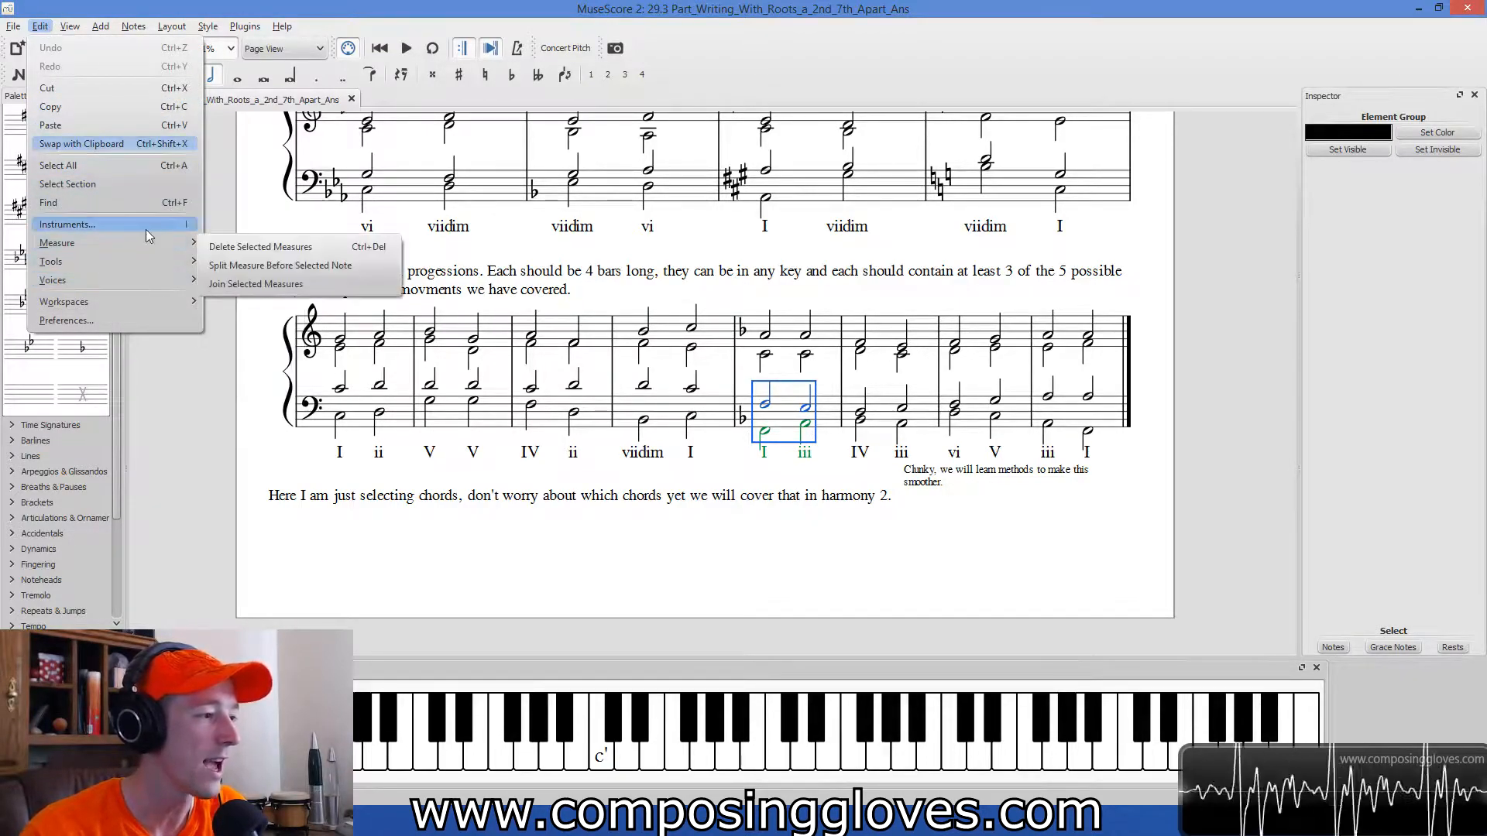
pyautogui.moveTo(149, 244)
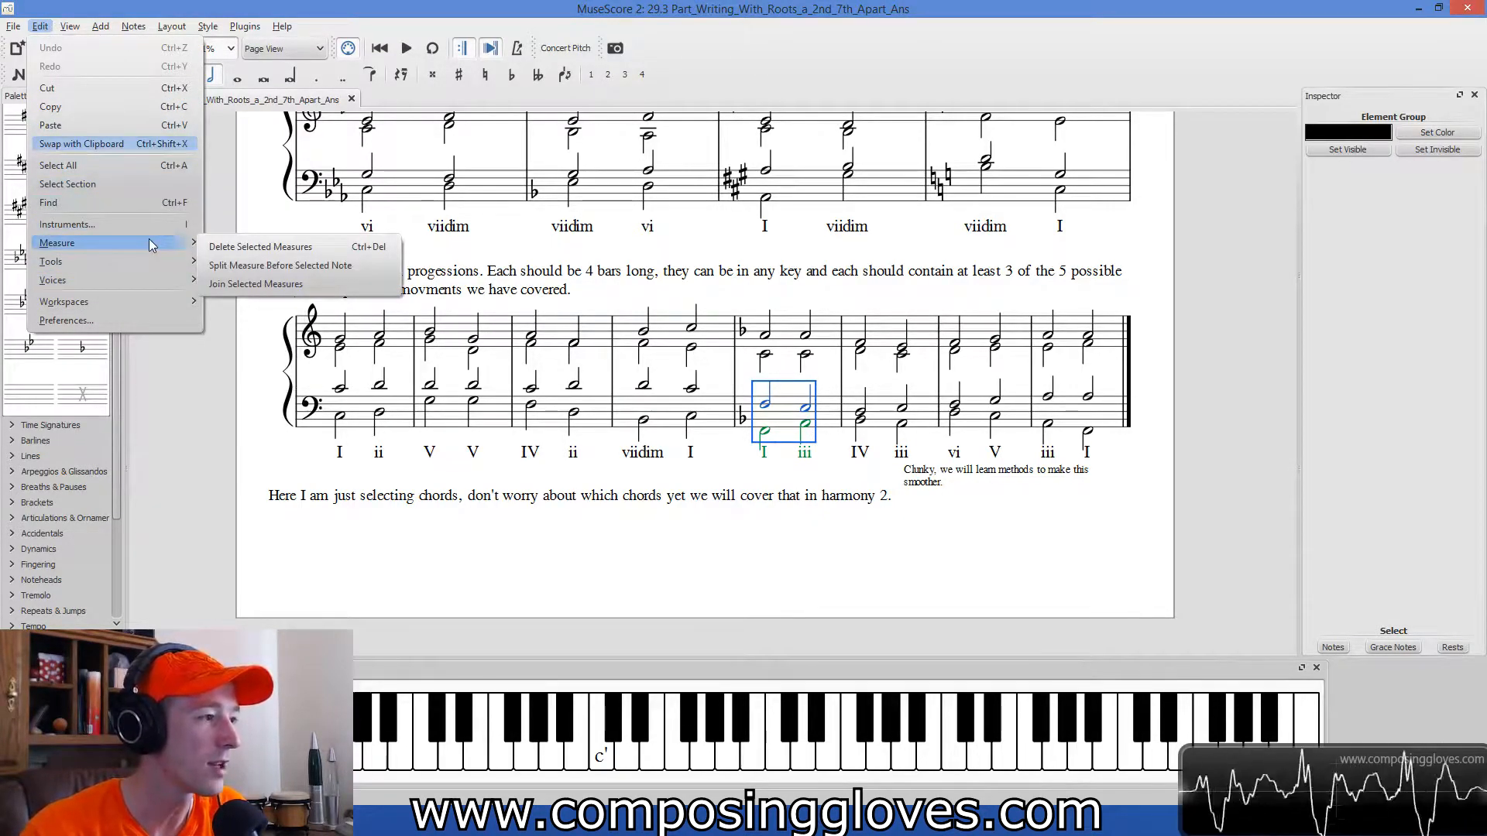
pyautogui.moveTo(100, 26)
pyautogui.moveTo(128, 58)
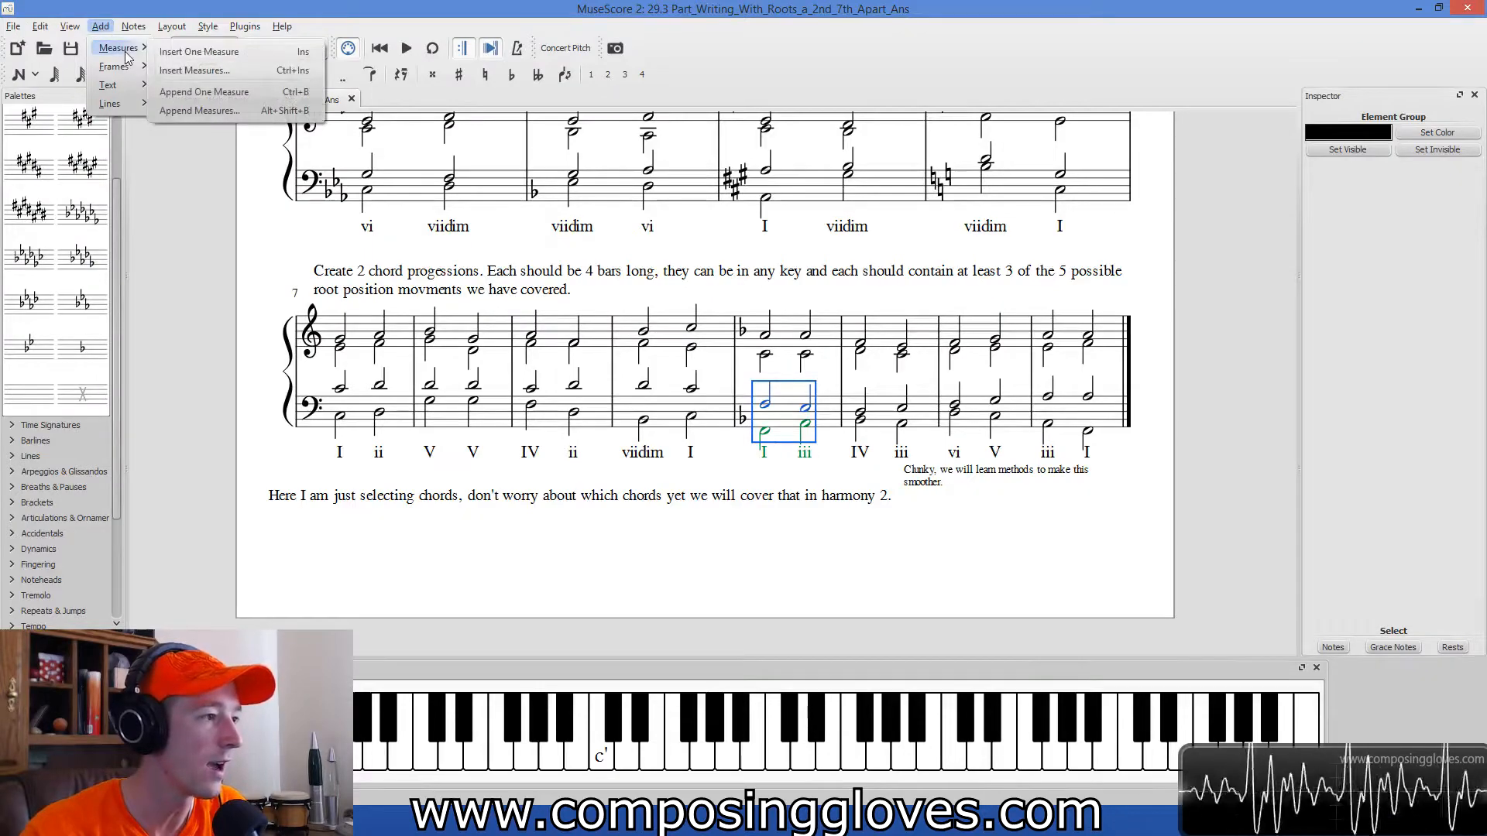
pyautogui.click(220, 113)
pyautogui.write('4')
pyautogui.press('Return')
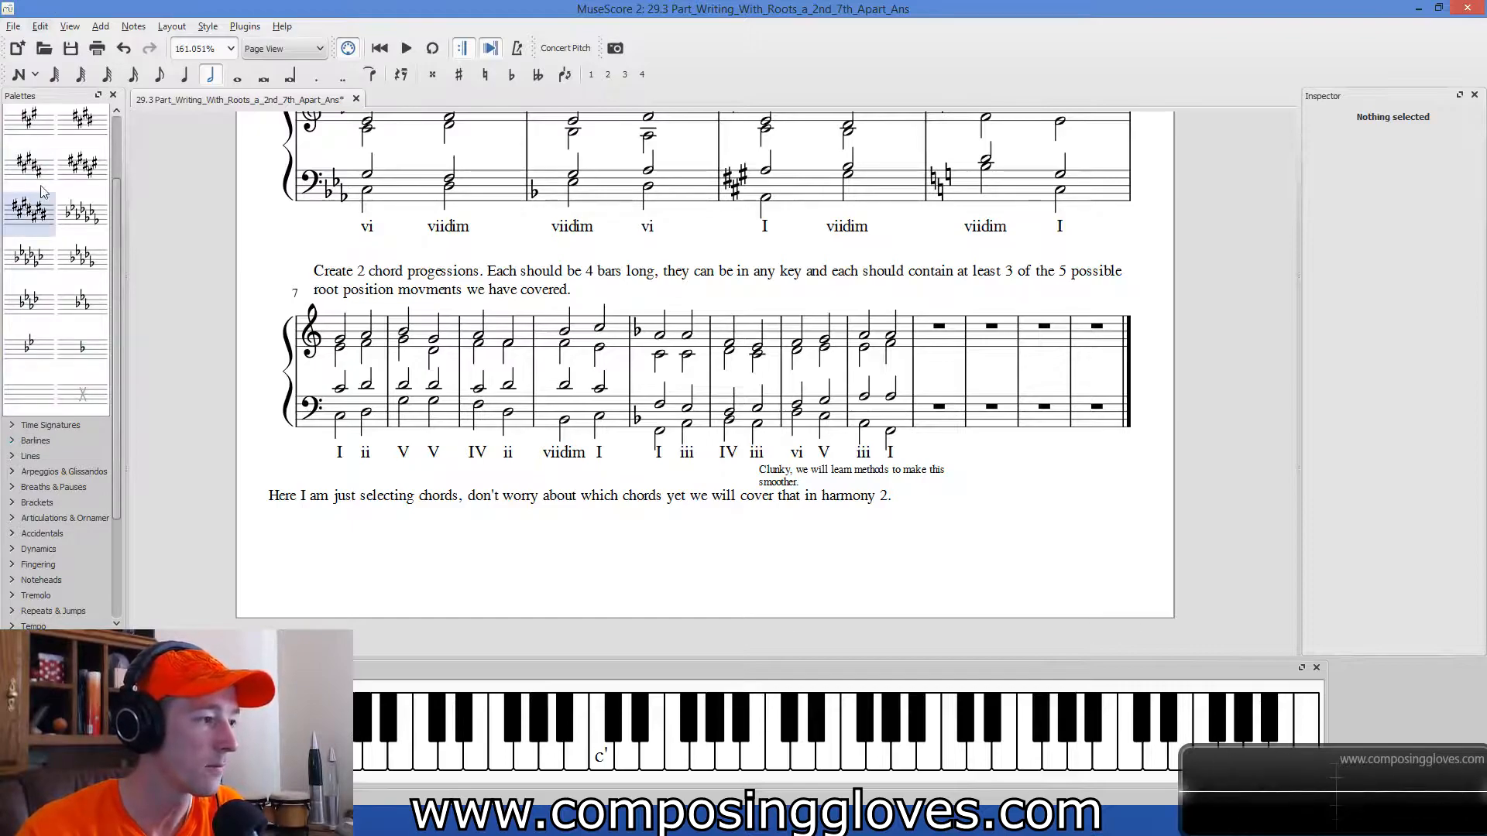
# Apply a C major key signature to the first appended measure and add a line break at the end of the measure before it.
pyautogui.moveTo(25, 396)
pyautogui.mouseDown()
pyautogui.moveTo(1050, 318)
pyautogui.moveTo(938, 405)
pyautogui.mouseUp()
pyautogui.moveTo(118, 278); pyautogui.dragTo(118, 414)
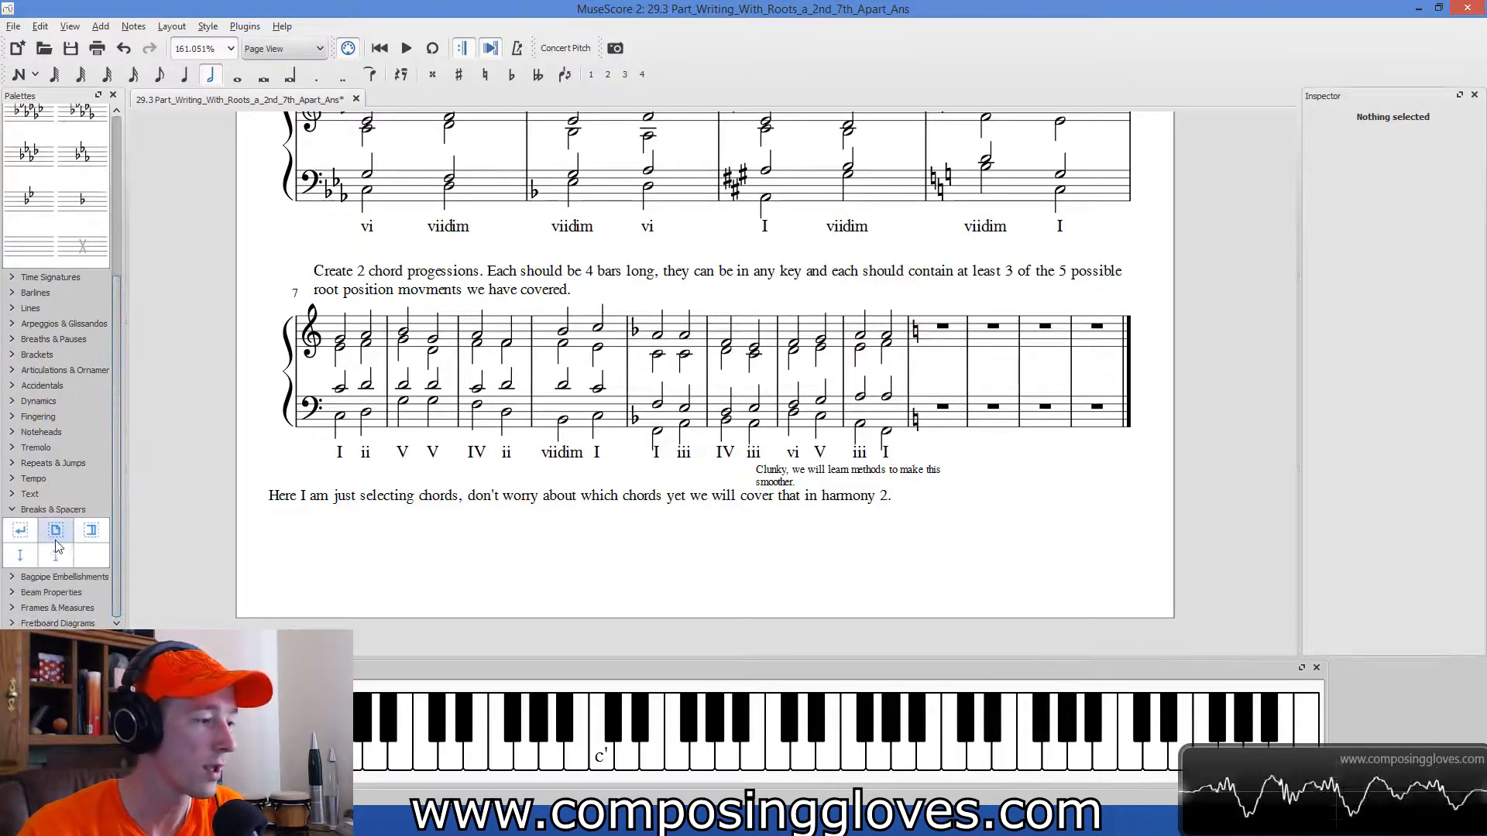
pyautogui.moveTo(21, 531); pyautogui.dragTo(882, 377)
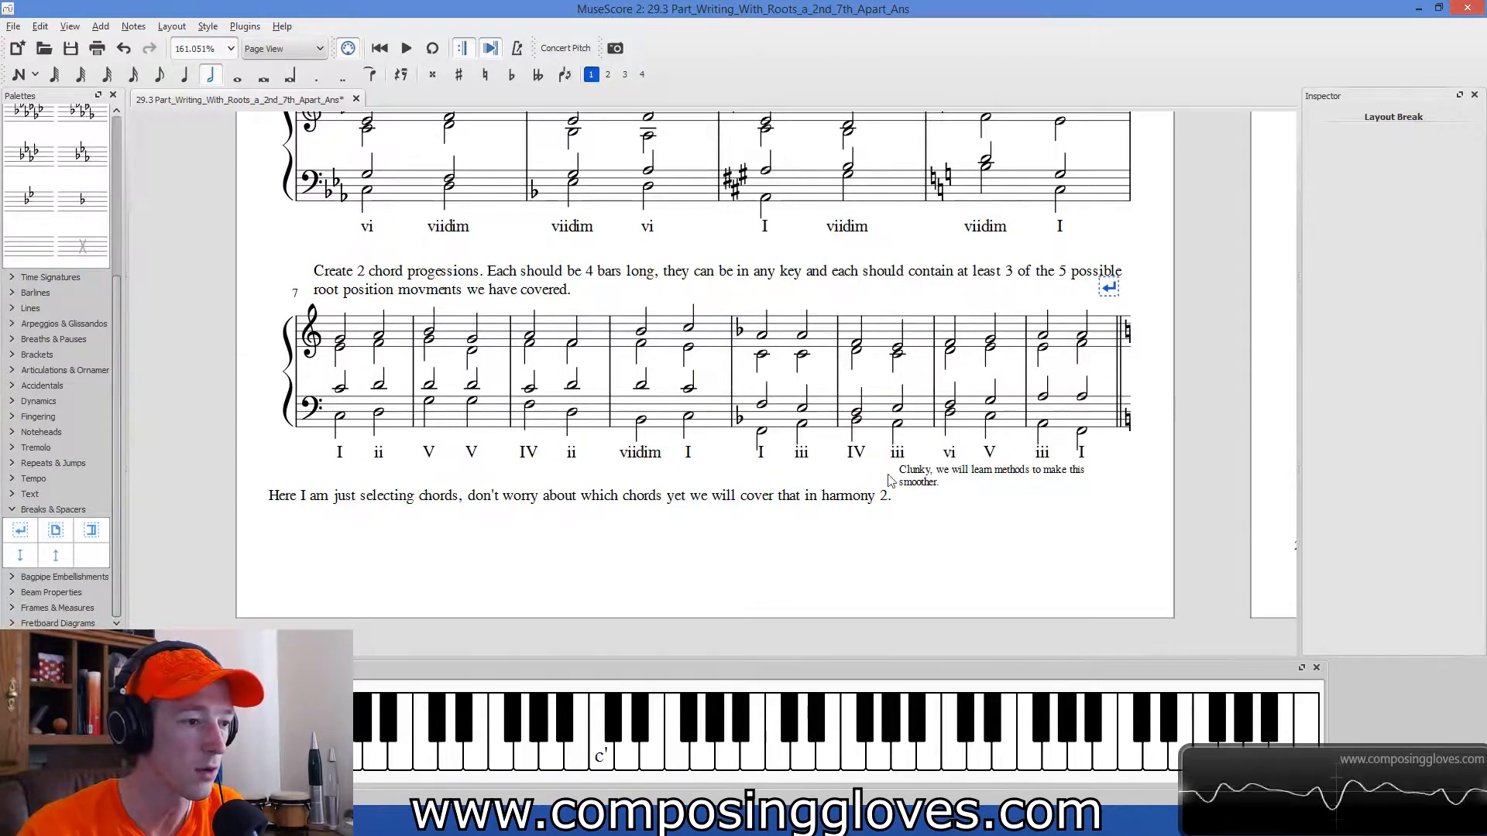
# Copy both staves of the first four-bar progression and paste them into the empty measures starting at measure 15.
pyautogui.click(404, 346)
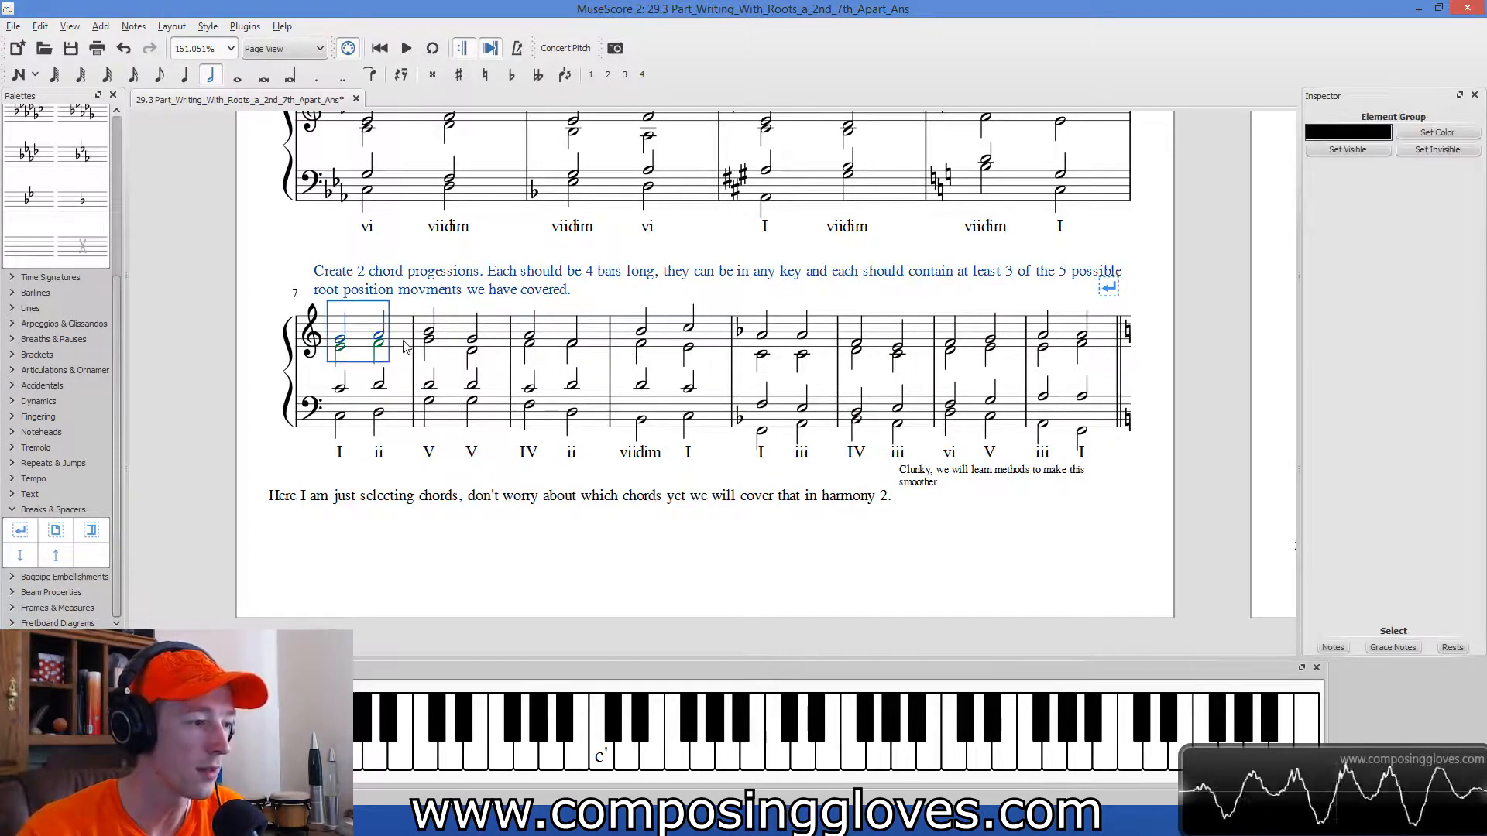
pyautogui.keyDown('shift'); pyautogui.click(717, 422); pyautogui.keyUp('shift')
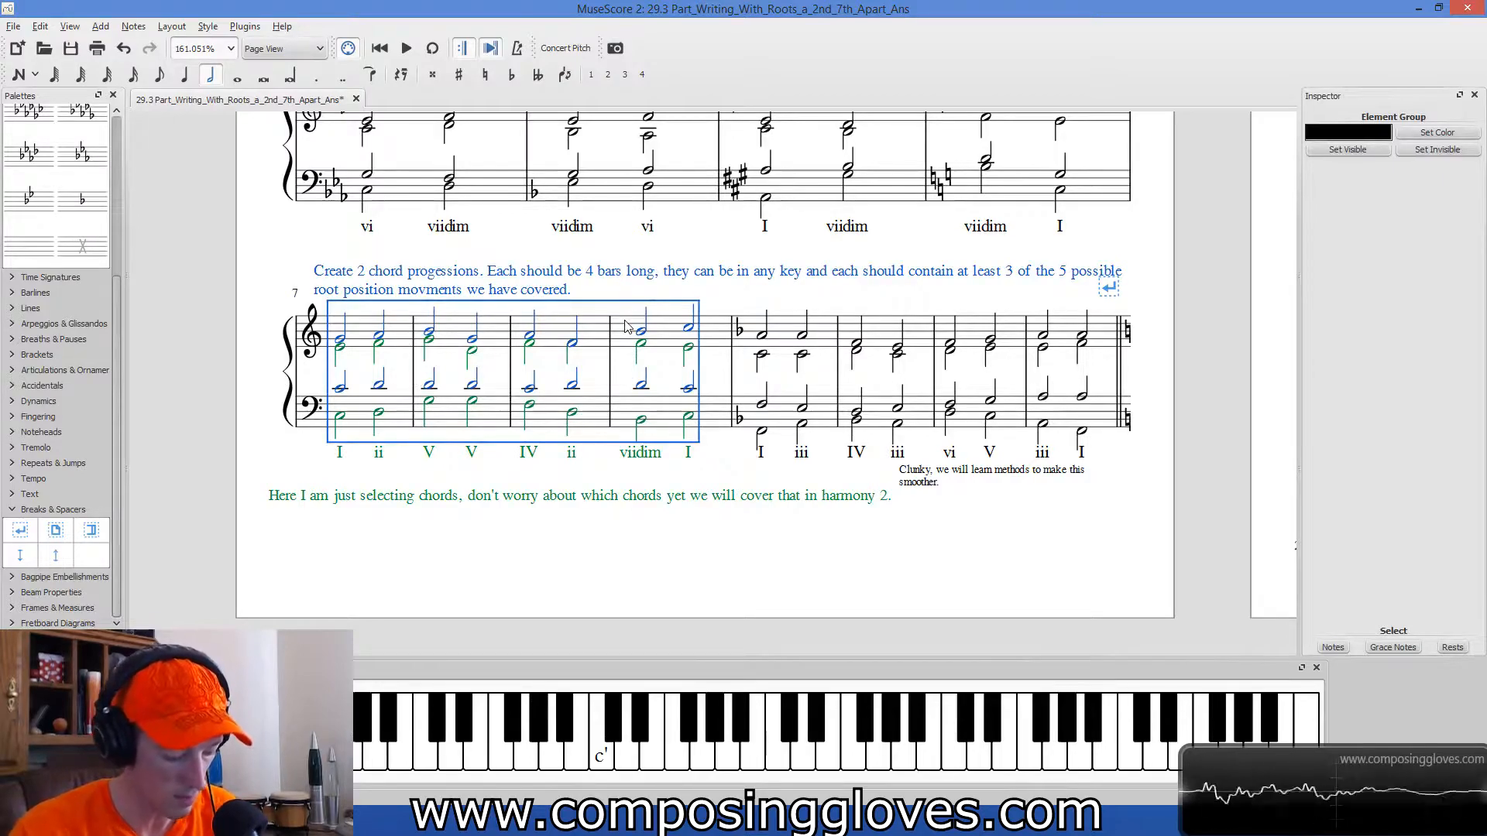
pyautogui.moveTo(1095, 607); pyautogui.dragTo(635, 788)
pyautogui.moveTo(1039, 269); pyautogui.dragTo(621, 781)
pyautogui.scroll(2, 768, 428)
pyautogui.click(512, 391)
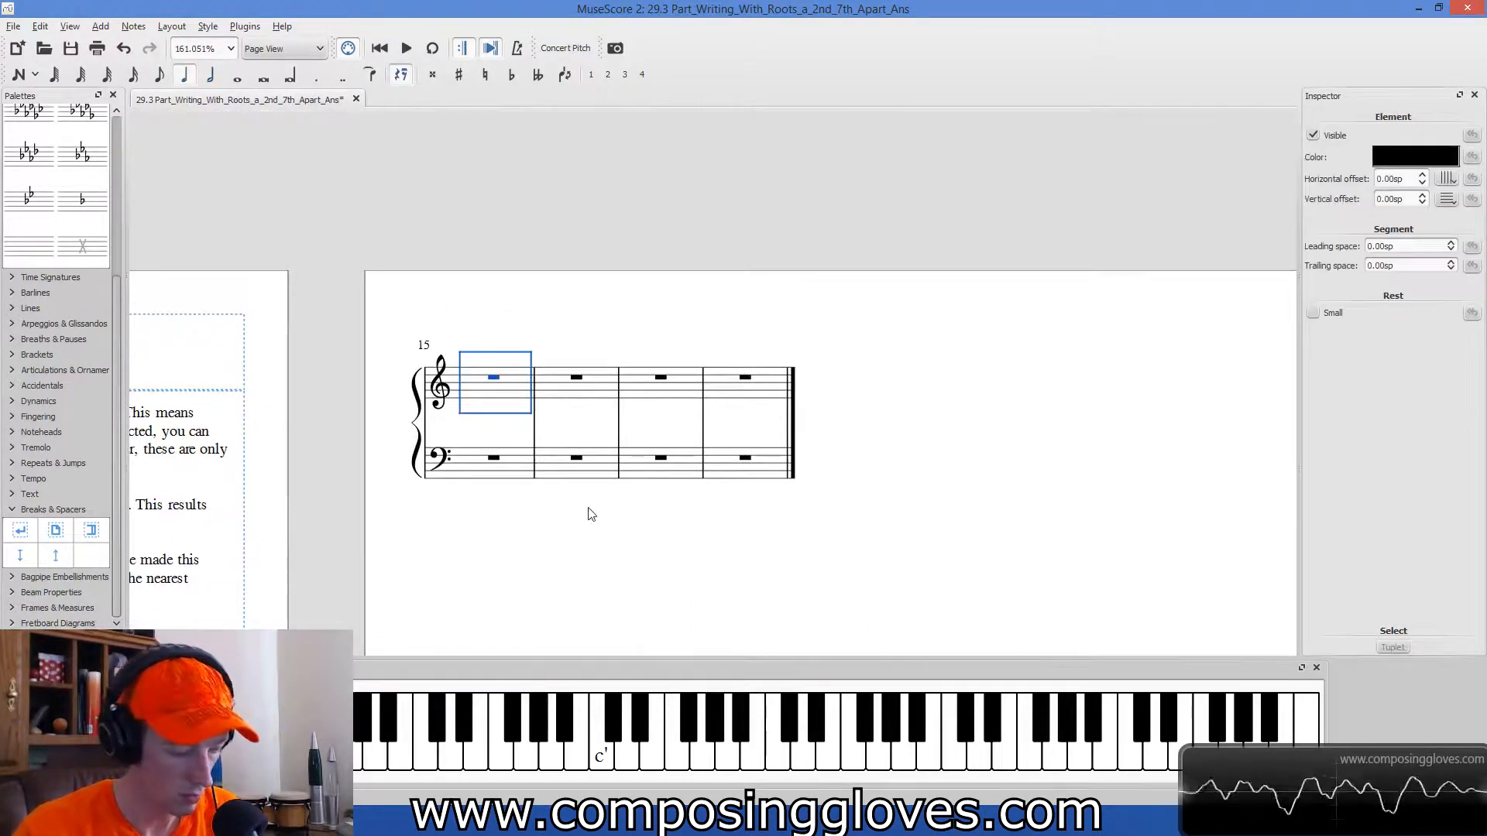
pyautogui.hotkey('ctrl', 'v')
# Delete the pasted chord-selection remark below the staves and the exercise instructions above measure 15.
pyautogui.click(752, 563)
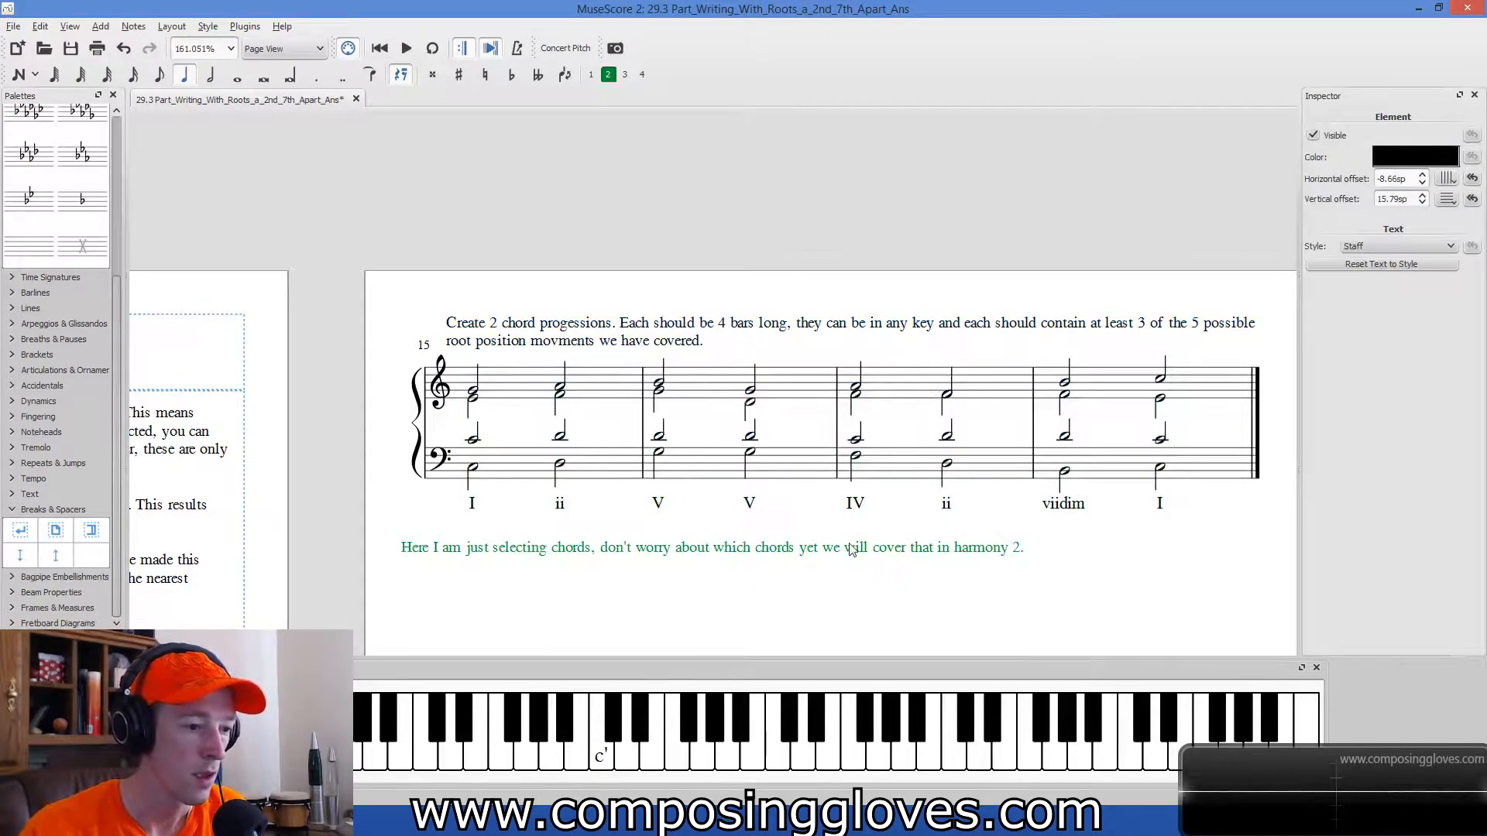
pyautogui.press('Delete')
pyautogui.click(596, 345)
pyautogui.press('Delete')
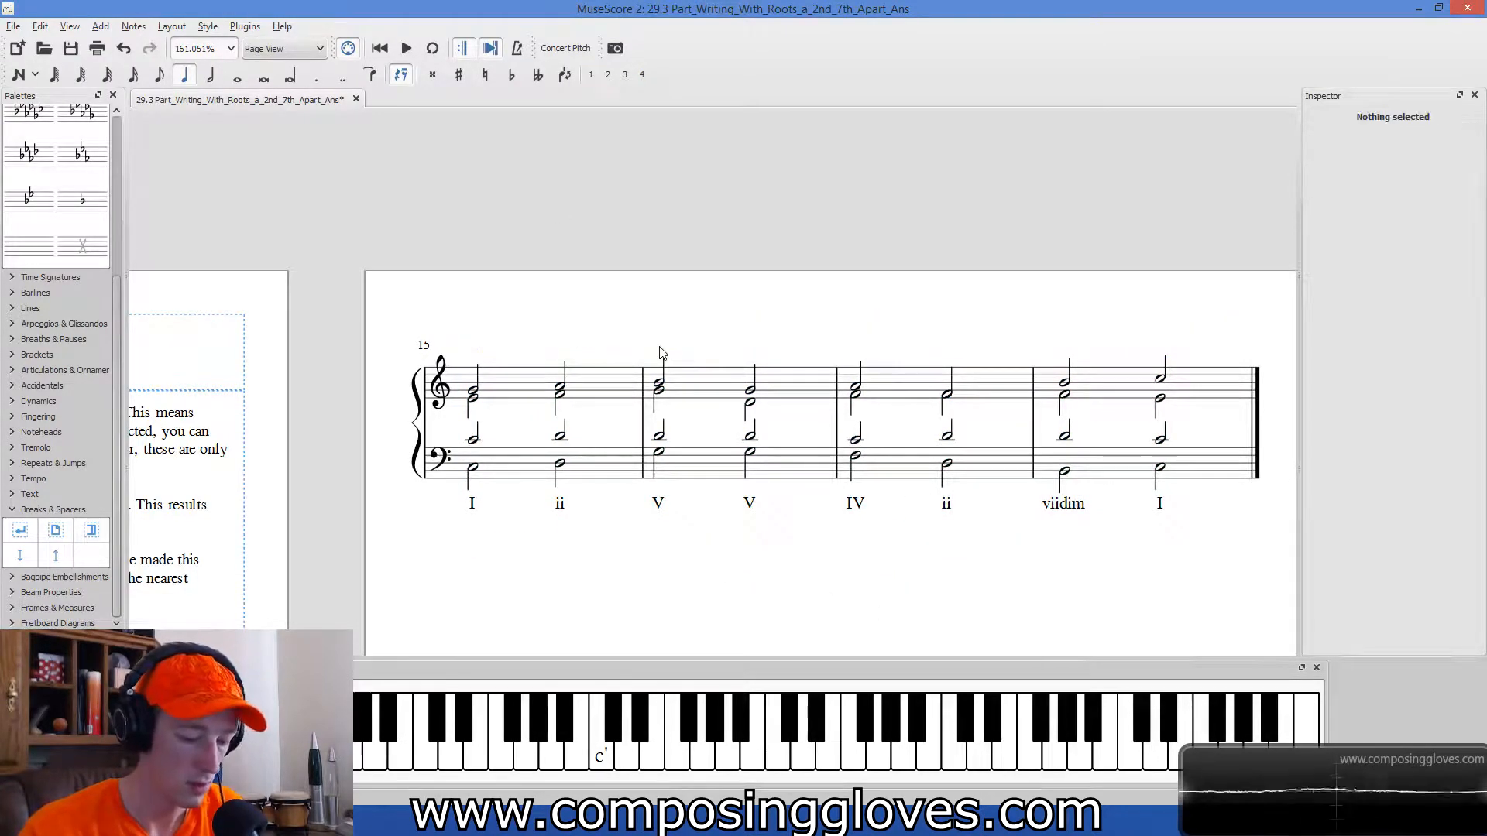
# Clear all soprano and alto notes from the treble staff of the four pasted measures.
pyautogui.click(473, 467)
pyautogui.moveTo(667, 574); pyautogui.dragTo(620, 553)
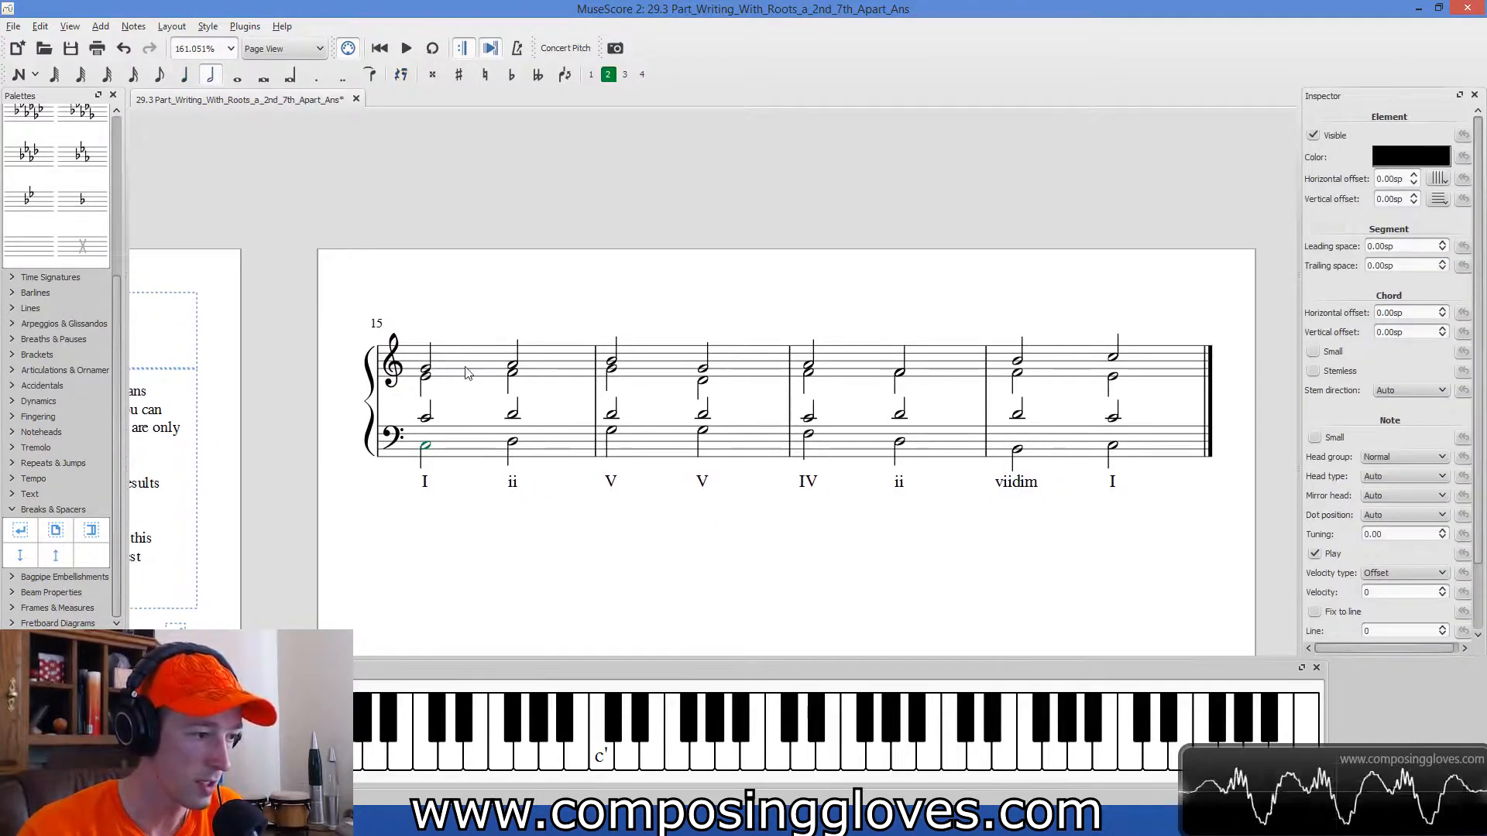
pyautogui.click(465, 373)
pyautogui.keyDown('shift'); pyautogui.click(1171, 361); pyautogui.keyUp('shift')
pyautogui.press('Delete')
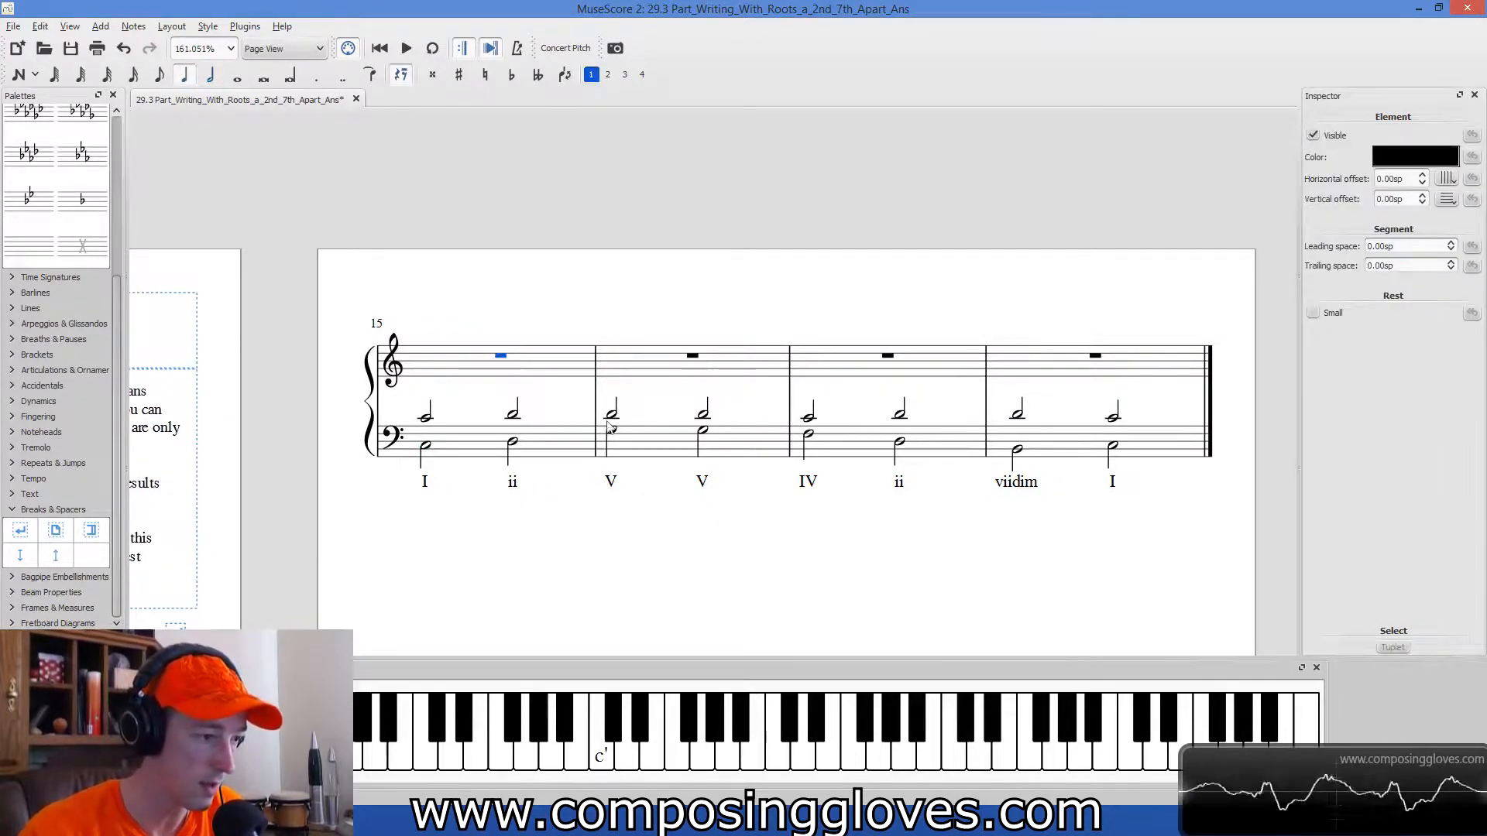
# Delete the four tenor notes in the first two pasted measures, keeping the bass notes.
pyautogui.click(425, 418)
pyautogui.press('Delete')
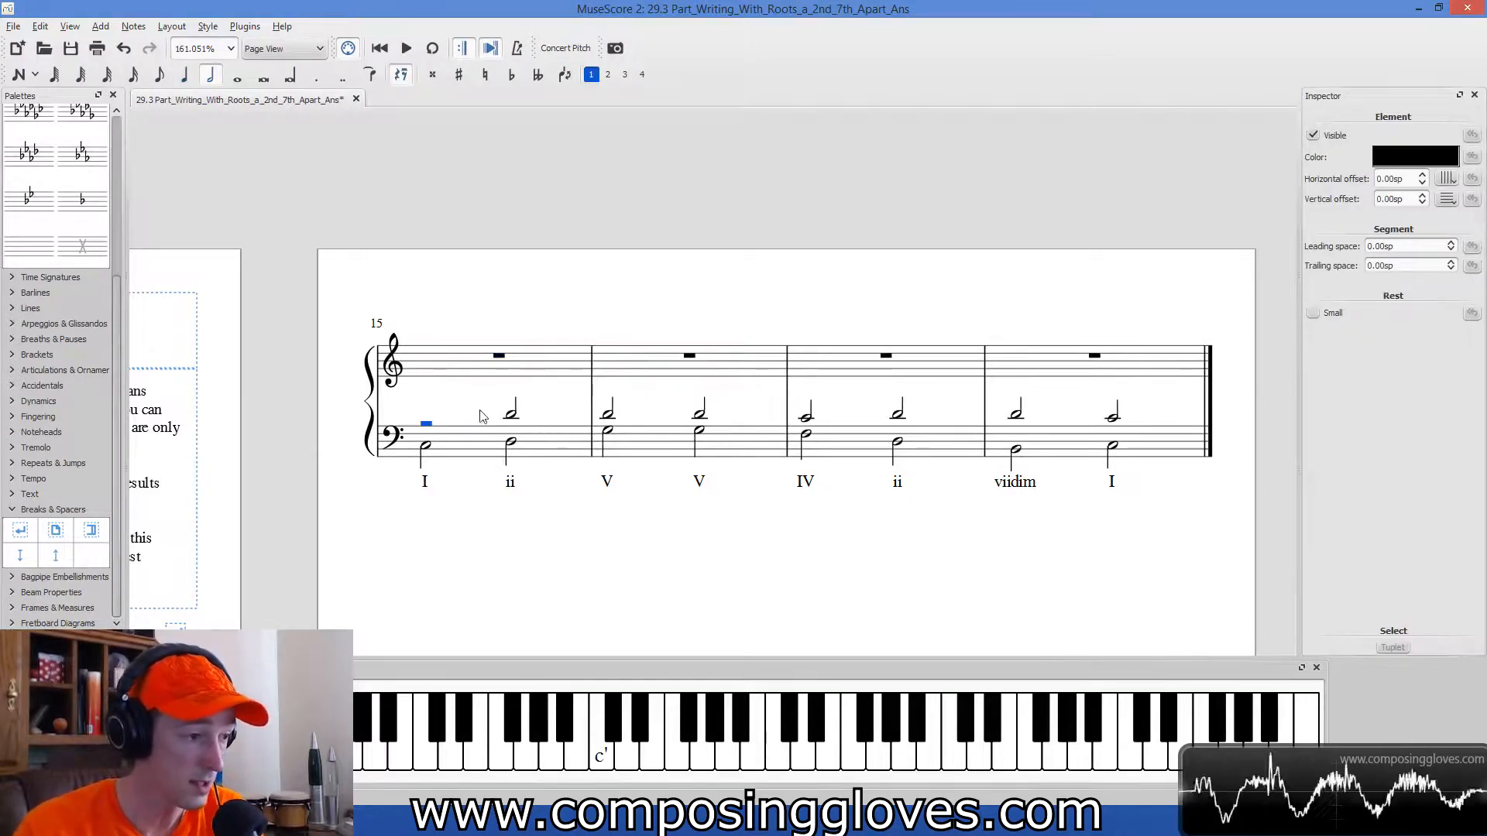
pyautogui.click(512, 412)
pyautogui.press('Delete')
pyautogui.click(608, 411)
pyautogui.press('Delete')
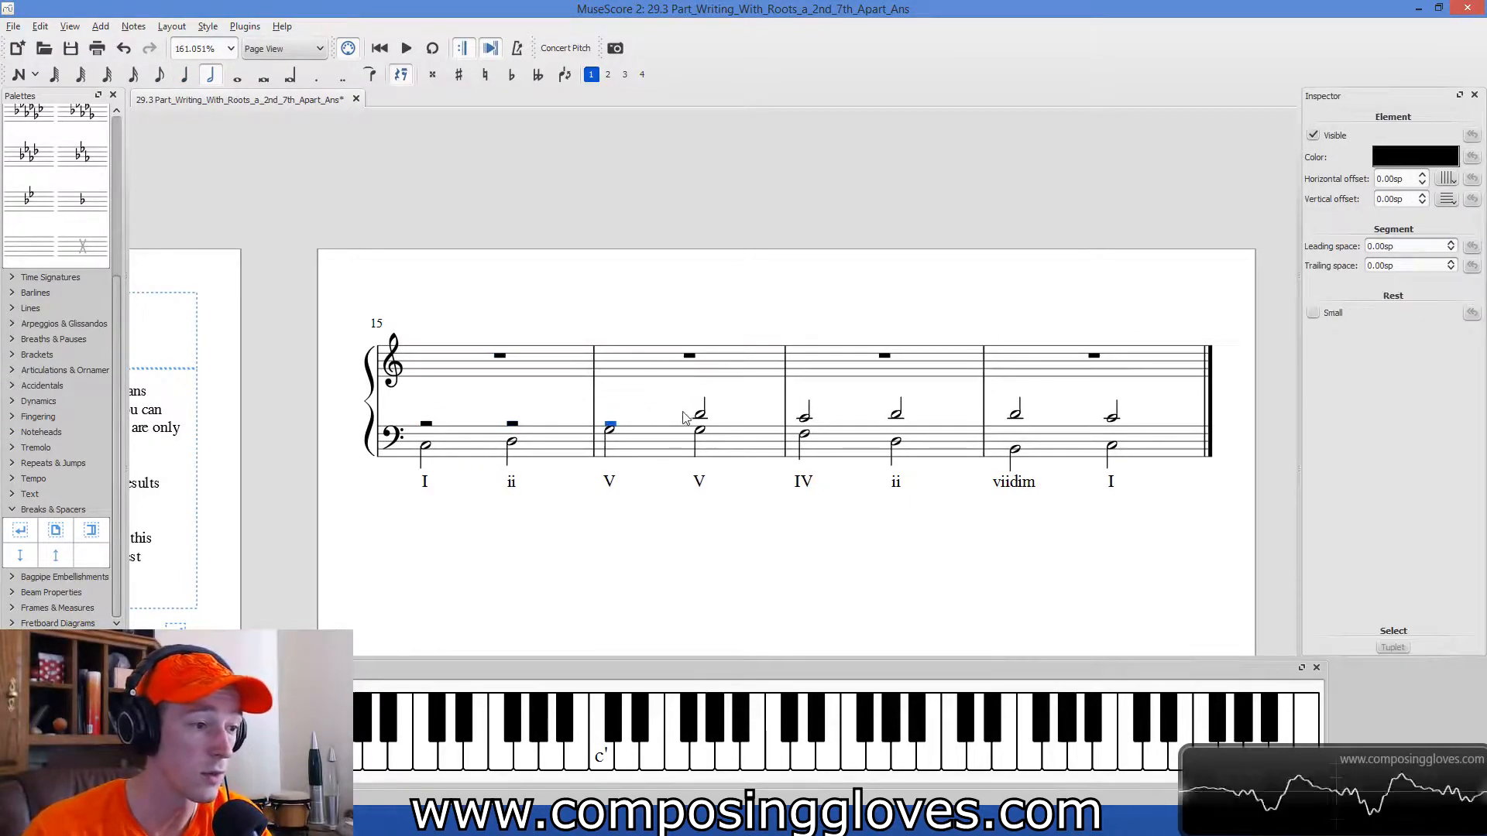
pyautogui.click(700, 411)
pyautogui.press('Delete')
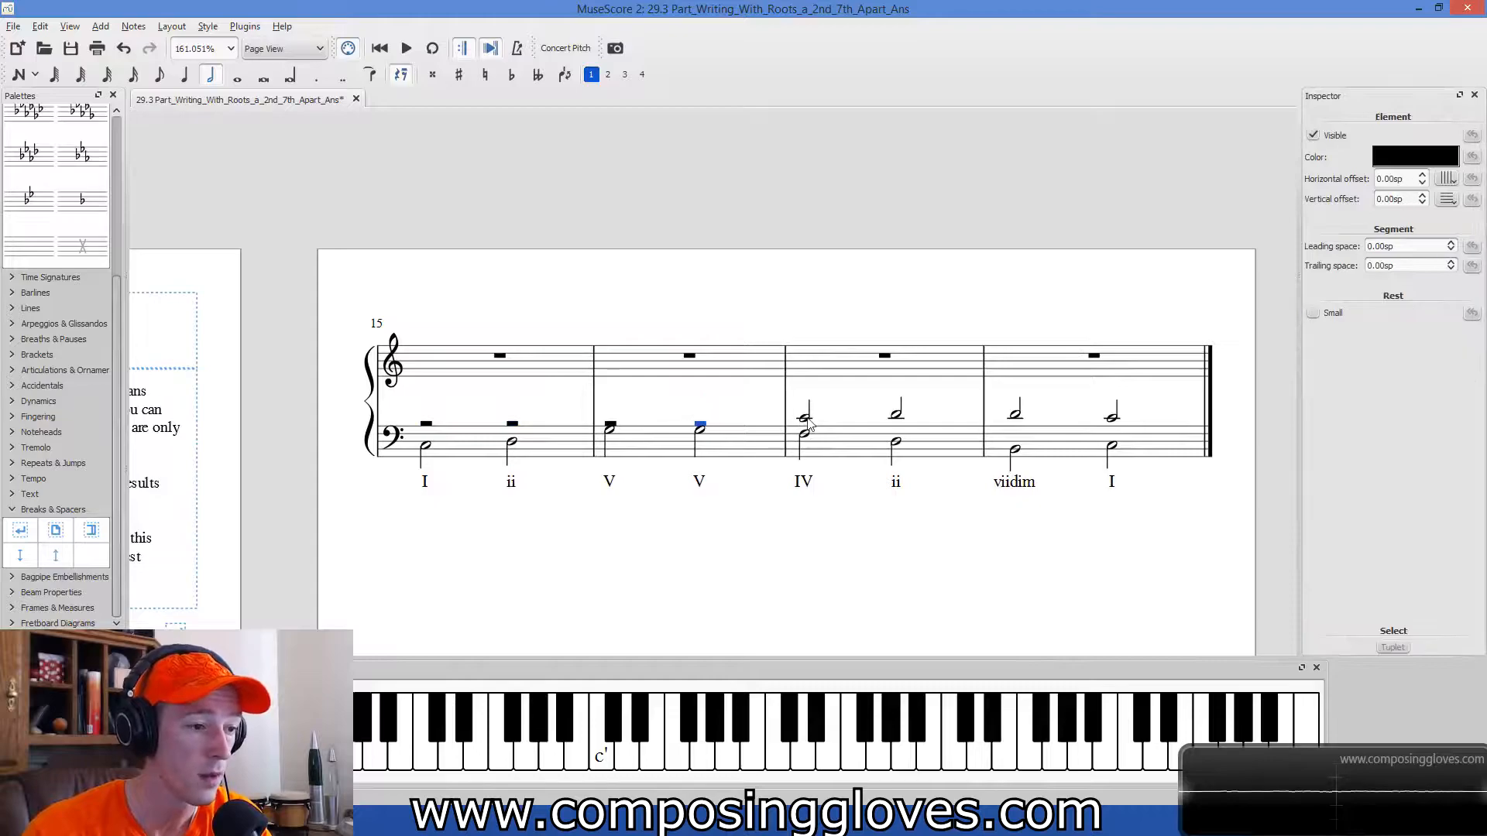
# Delete the four tenor notes in the last two pasted measures, keeping the bass line and Roman numerals.
pyautogui.click(806, 419)
pyautogui.press('Delete')
pyautogui.click(896, 413)
pyautogui.press('Delete')
pyautogui.click(1015, 416)
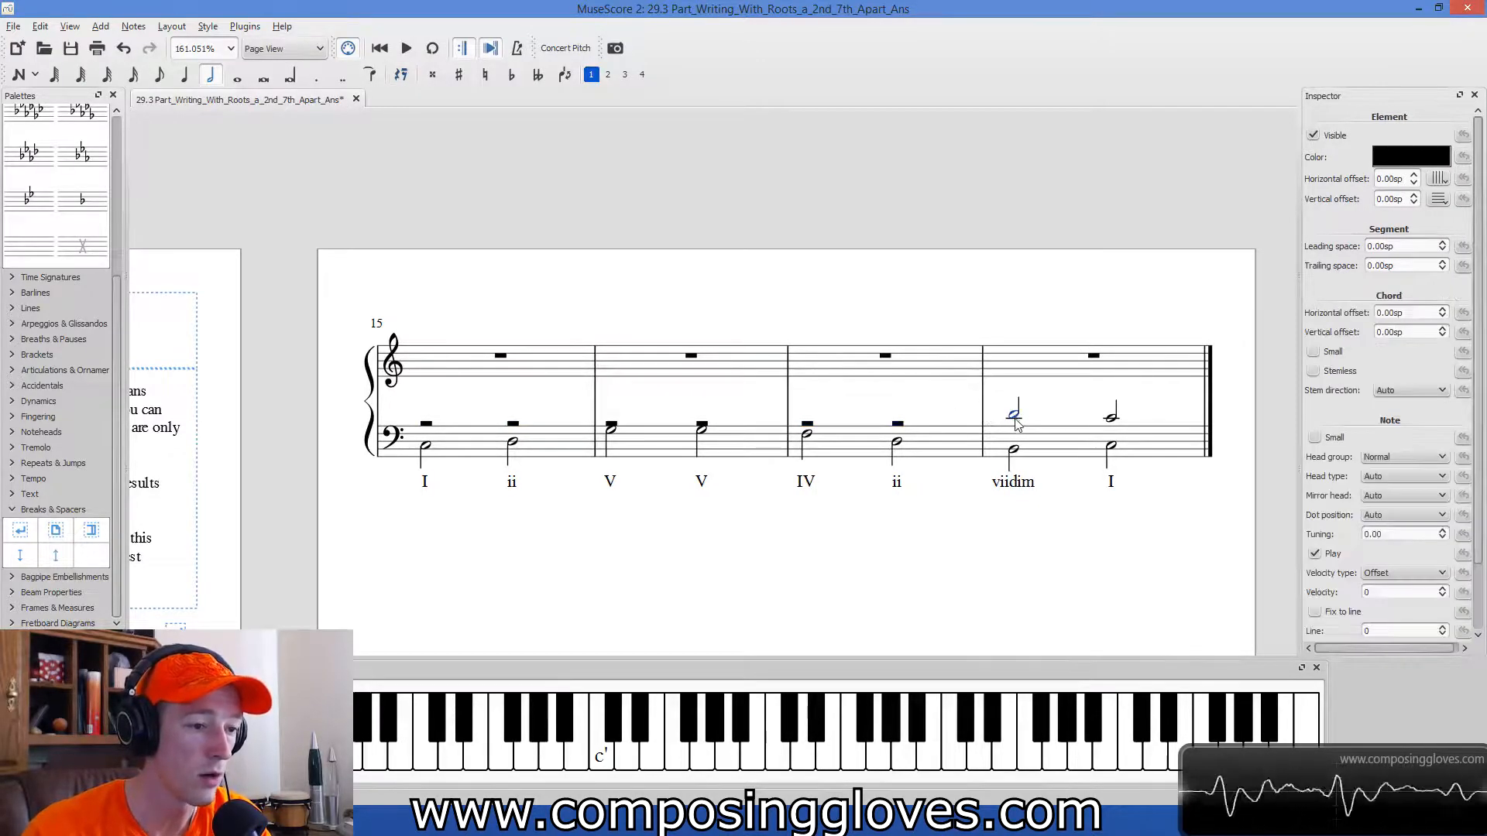
pyautogui.press('Delete')
pyautogui.click(1113, 417)
pyautogui.press('Delete')
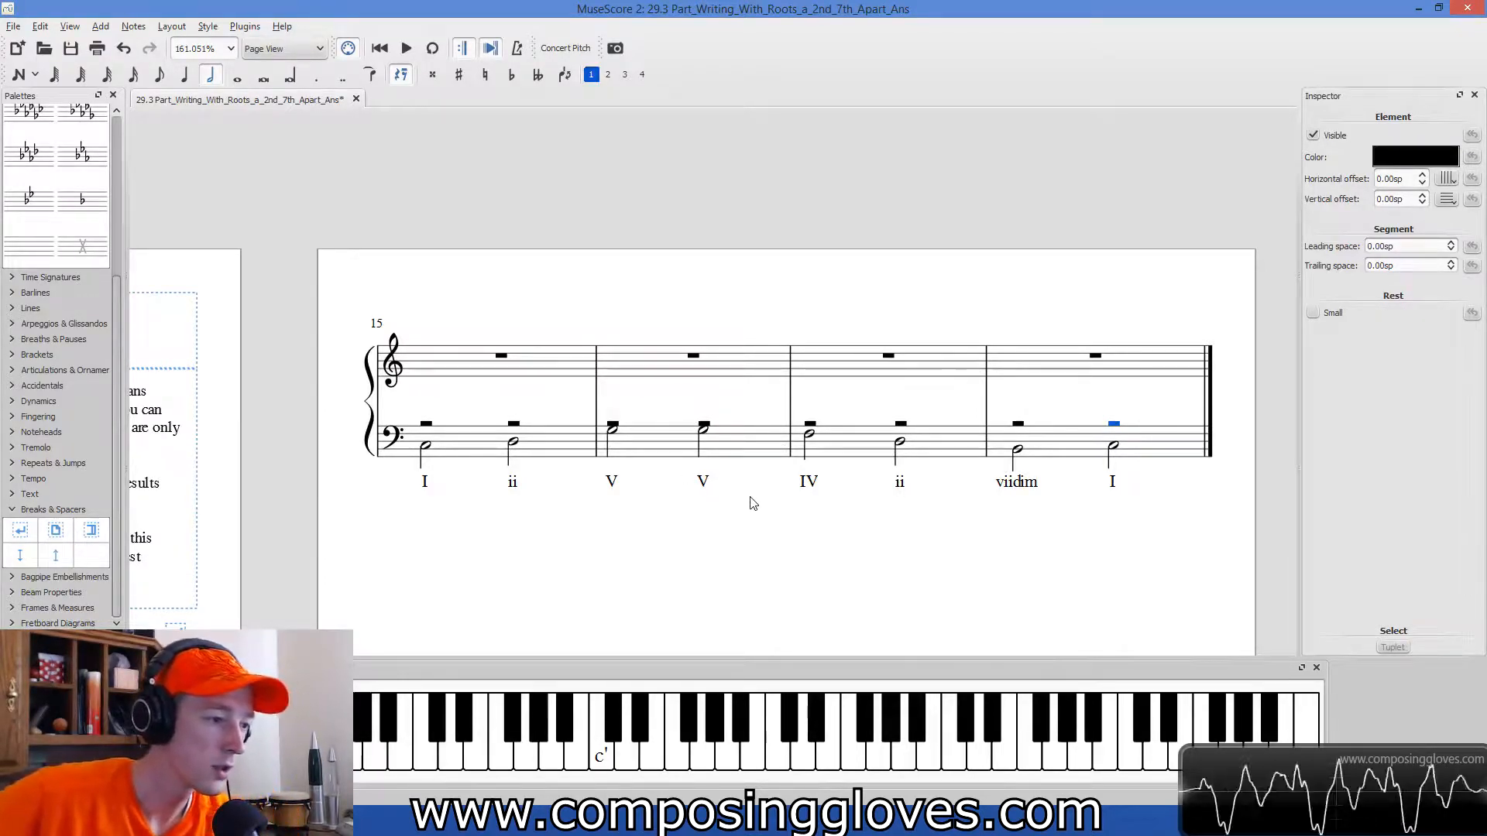
# Add the staff text "Example covered in answer video" above measure 15.
pyautogui.click(505, 354)
pyautogui.hotkey('ctrl', 't')
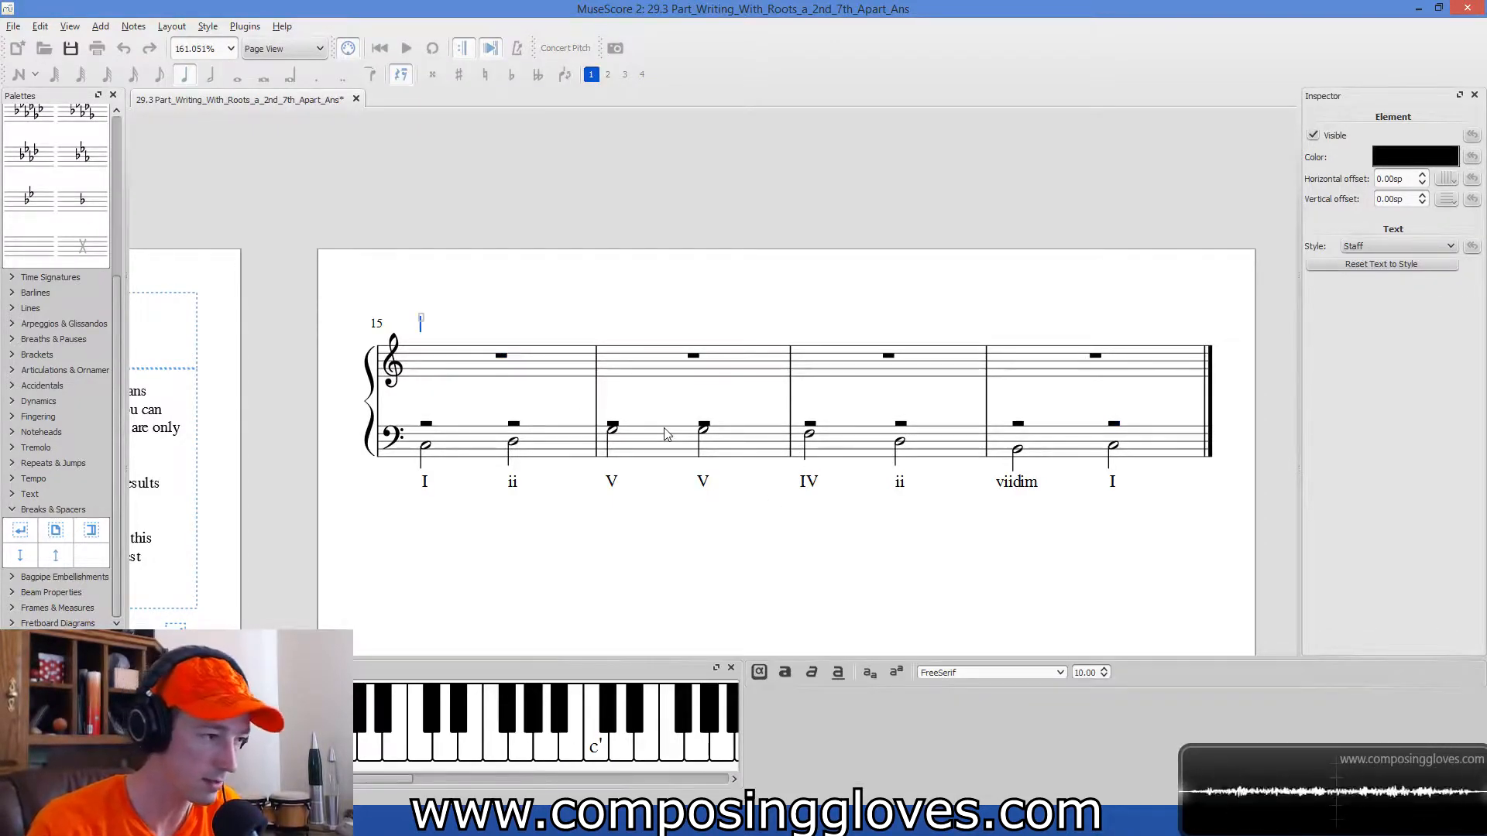
pyautogui.write('Example ')
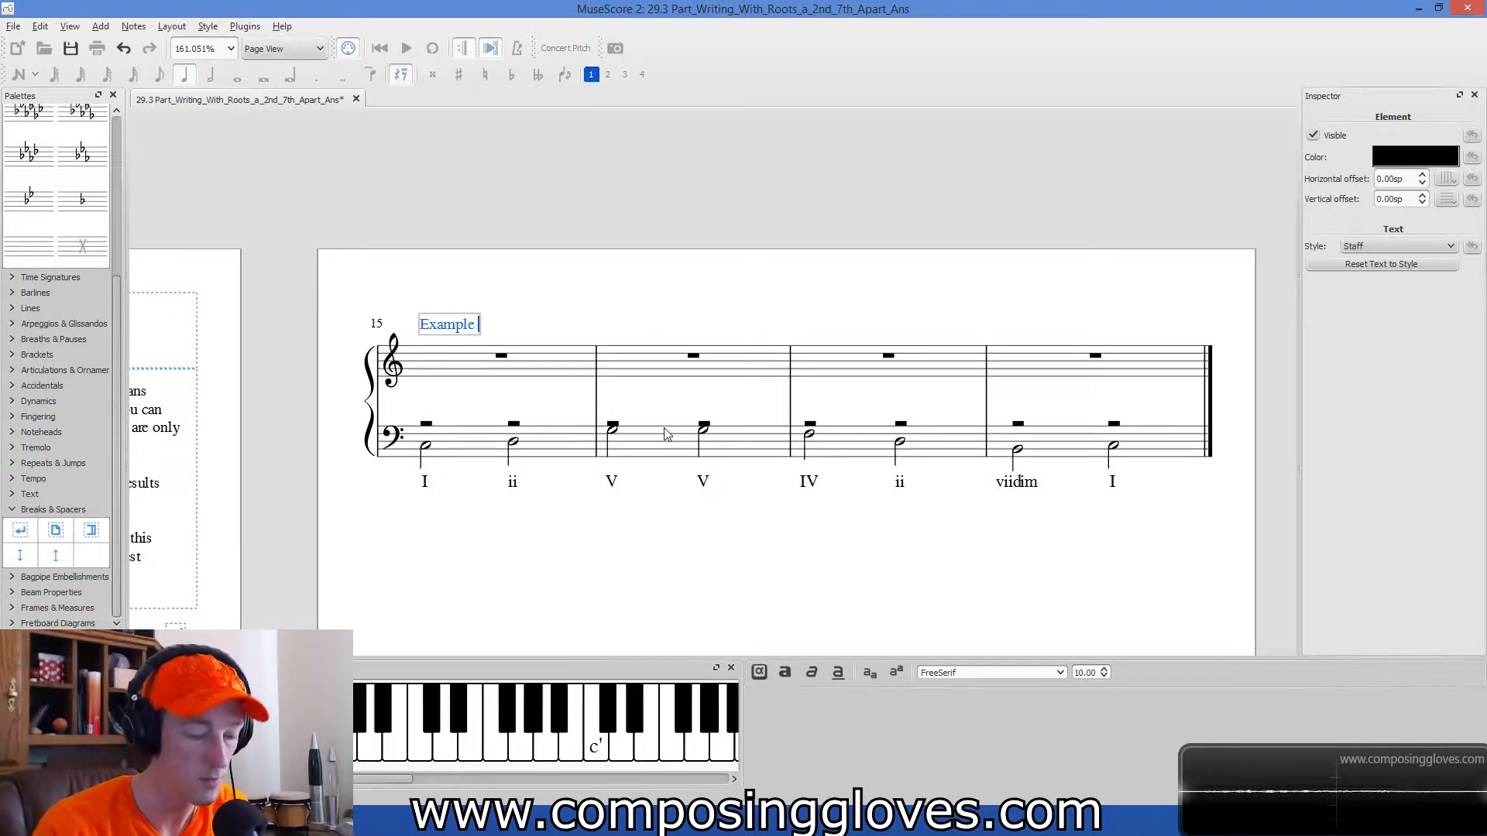
pyautogui.write('covered in answer video')
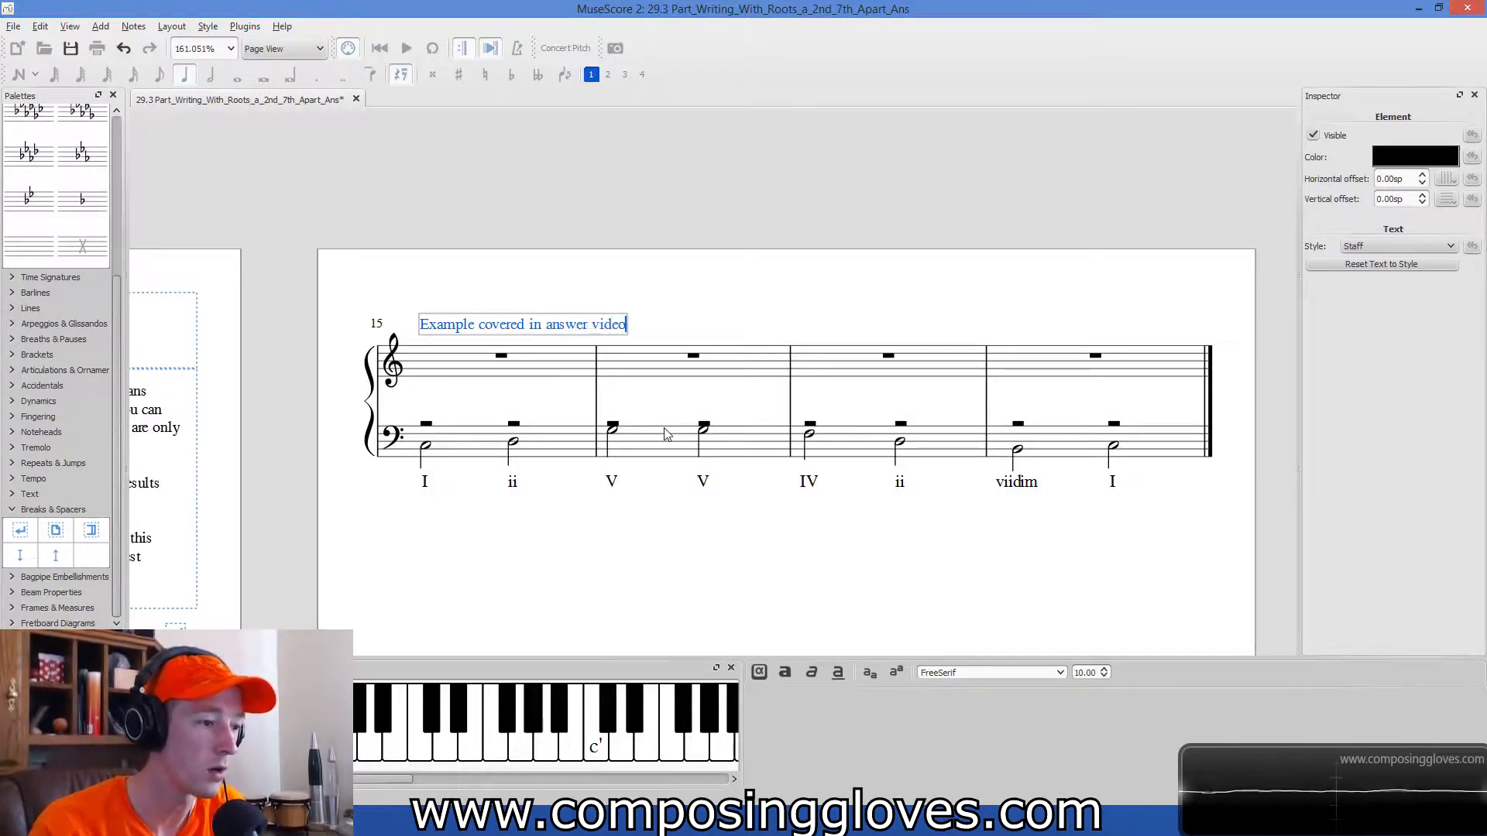
# Finish the staff text above measure 15 and move it higher, clear of the treble staff.
pyautogui.click(713, 521)
pyautogui.moveTo(522, 329); pyautogui.dragTo(500, 290)
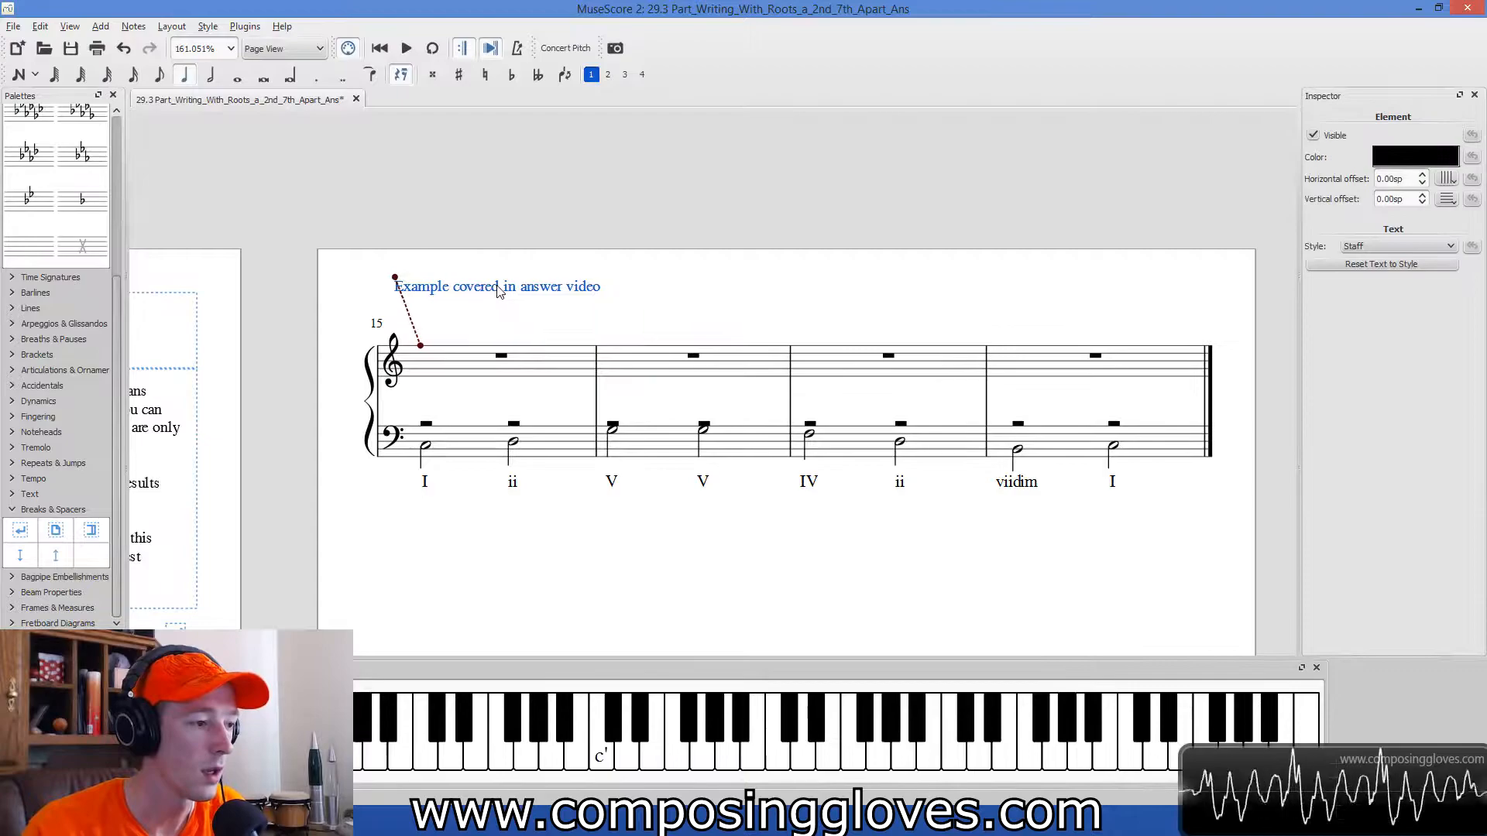
pyautogui.click(674, 299)
# Enter a tenor half note C in voice 1 of the bass staff on measure 15's I chord.
pyautogui.scroll(6, 547, 382)
pyautogui.scroll(-1, 620, 462)
pyautogui.click(341, 378)
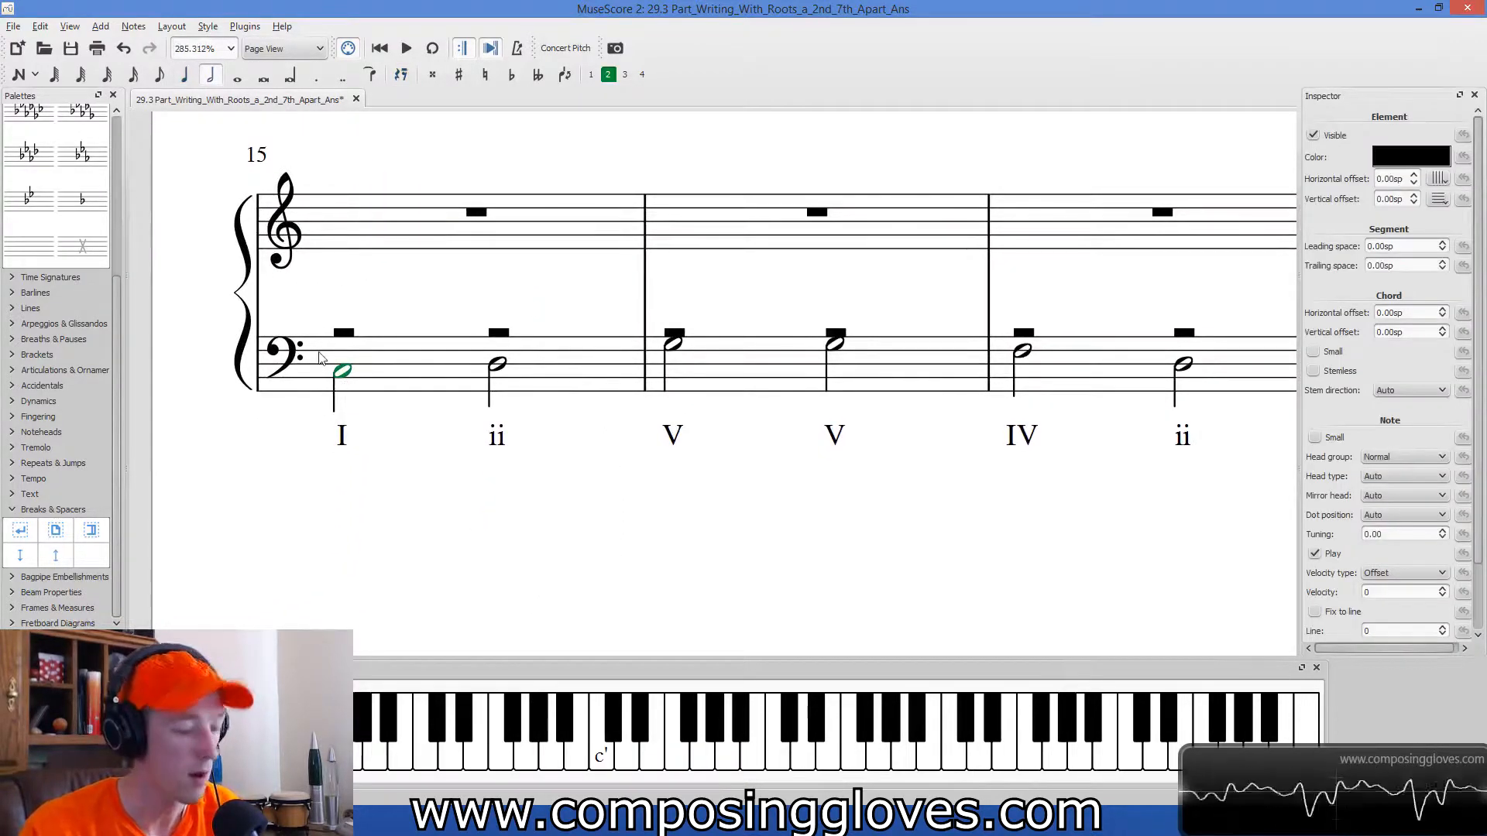
pyautogui.press('n')
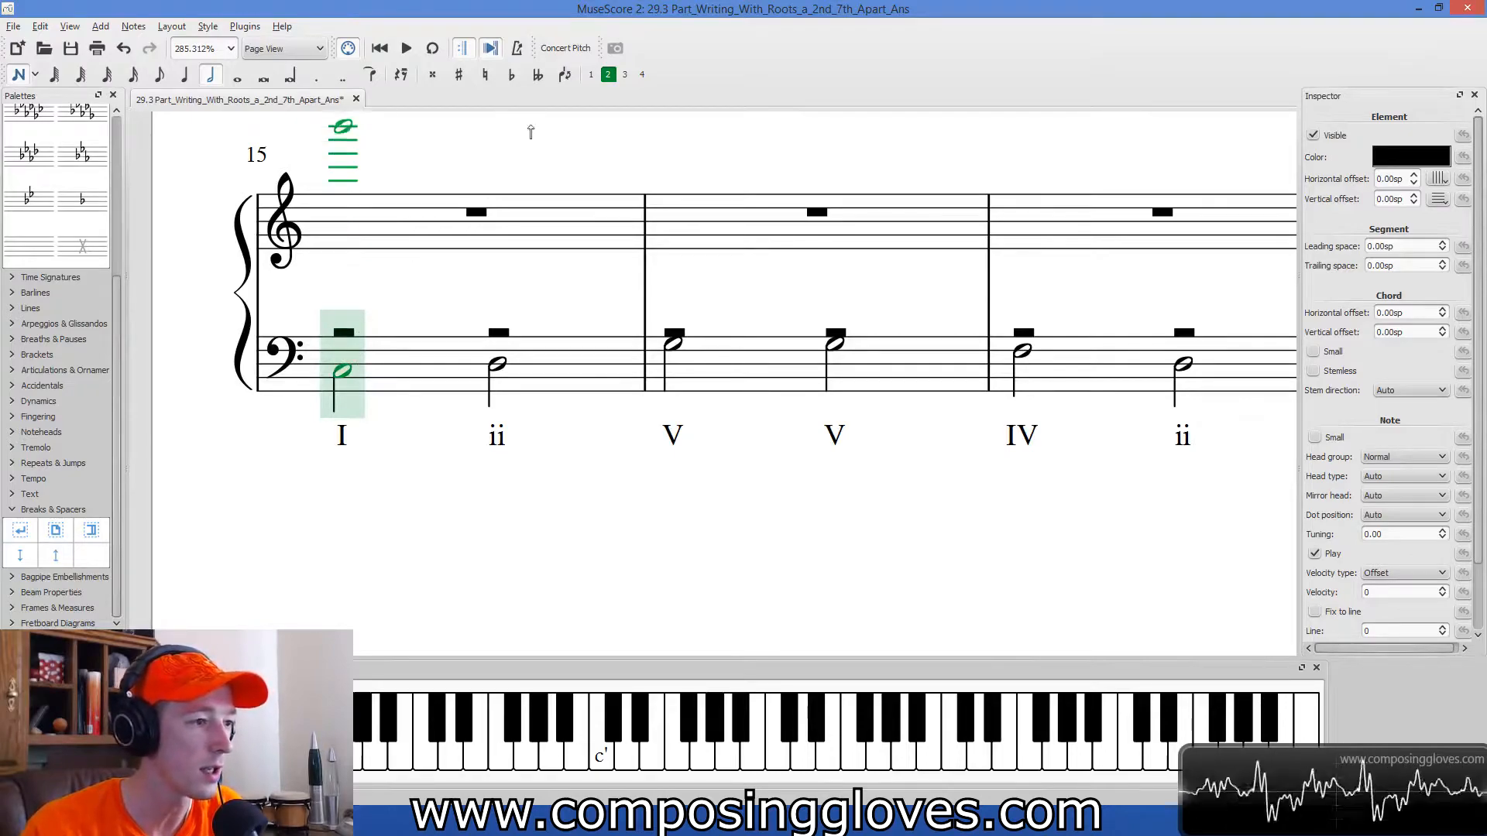
pyautogui.click(590, 74)
pyautogui.click(346, 331)
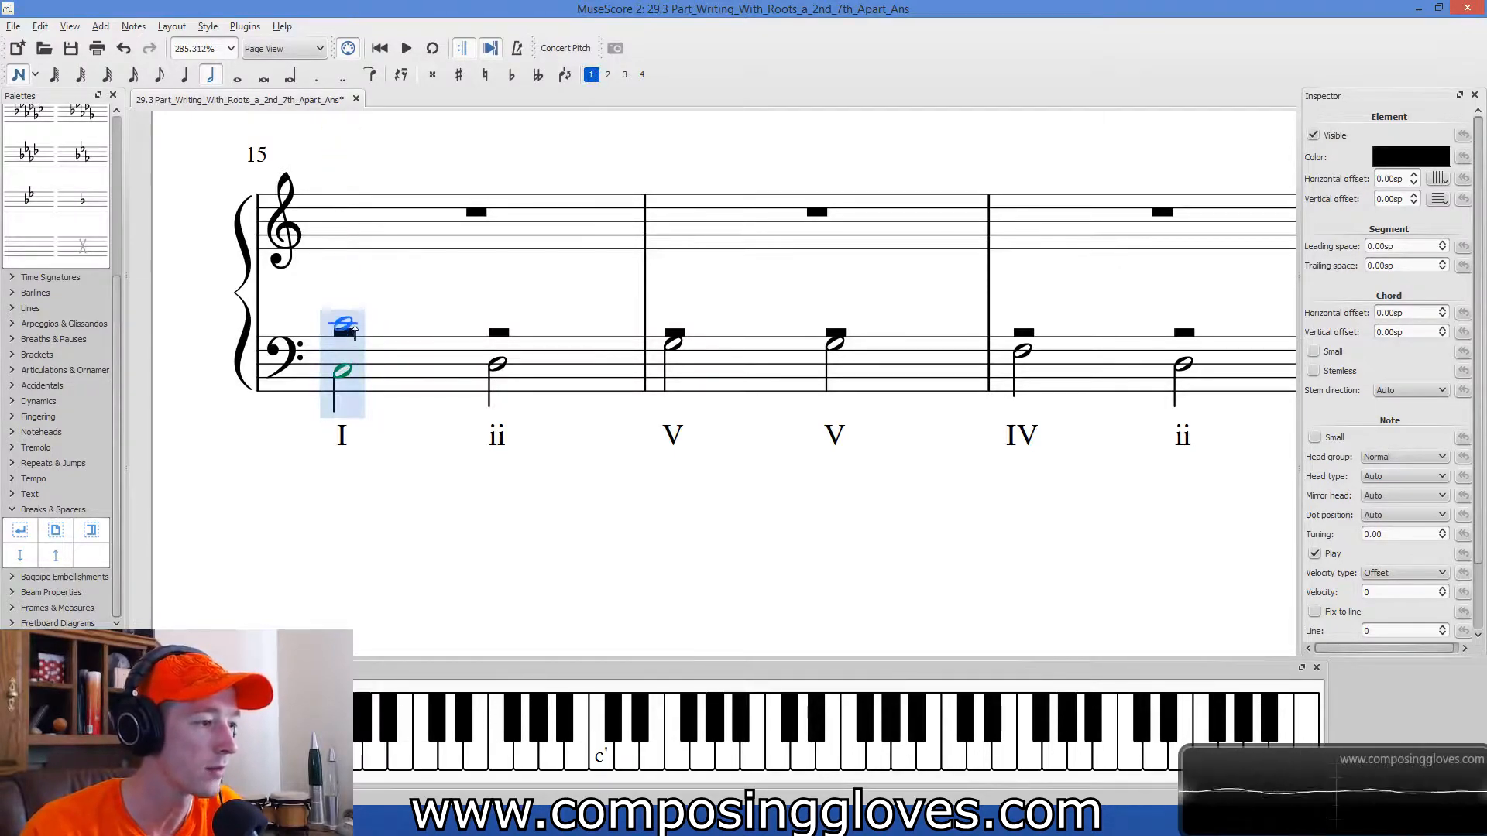
pyautogui.click(349, 331)
# Add alto E in voice 2 and soprano G in voice 1 as half notes on the I chord.
pyautogui.click(608, 74)
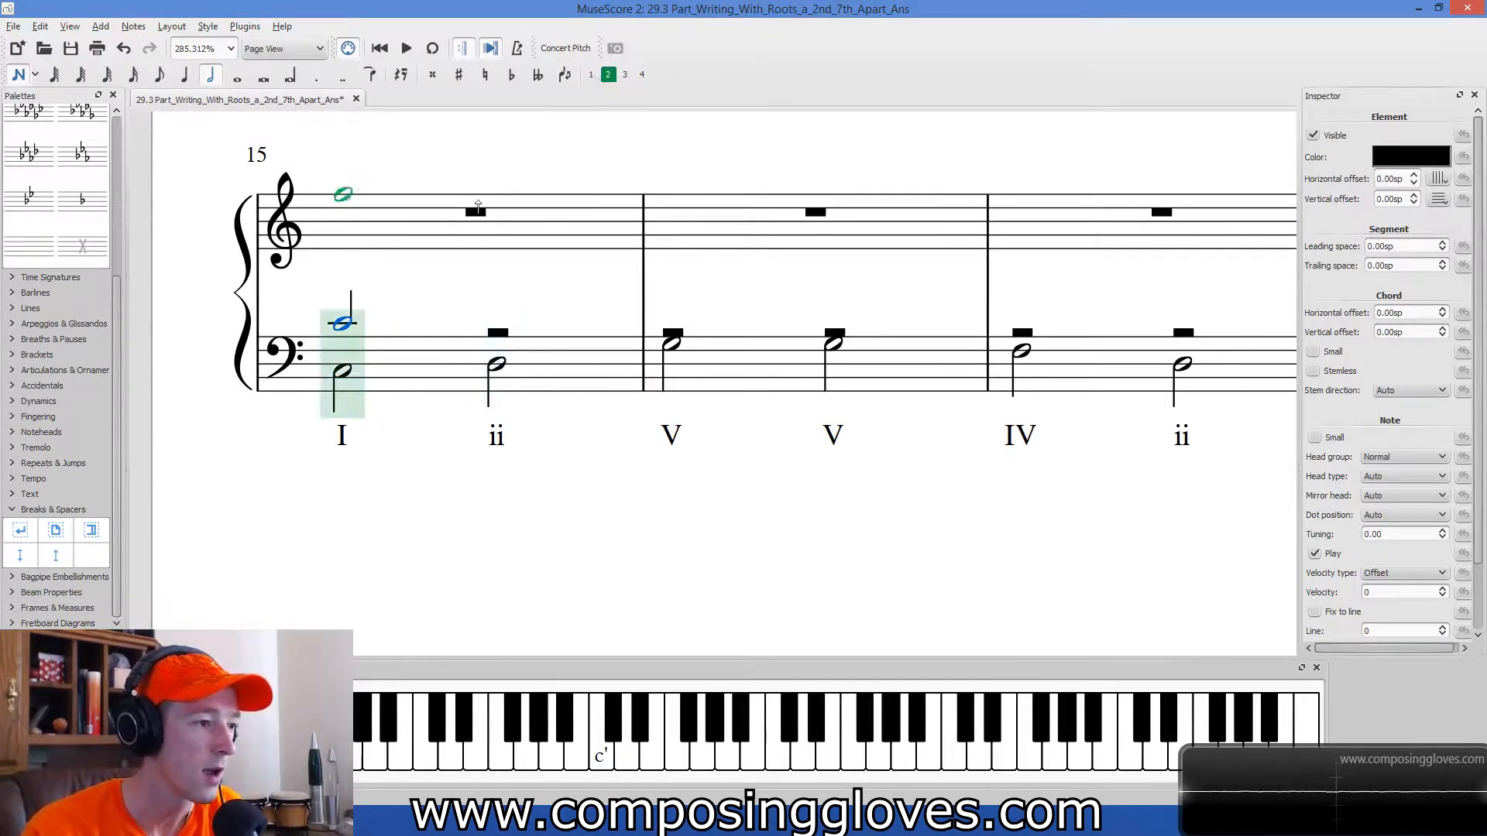
pyautogui.click(405, 248)
pyautogui.click(591, 74)
pyautogui.click(426, 236)
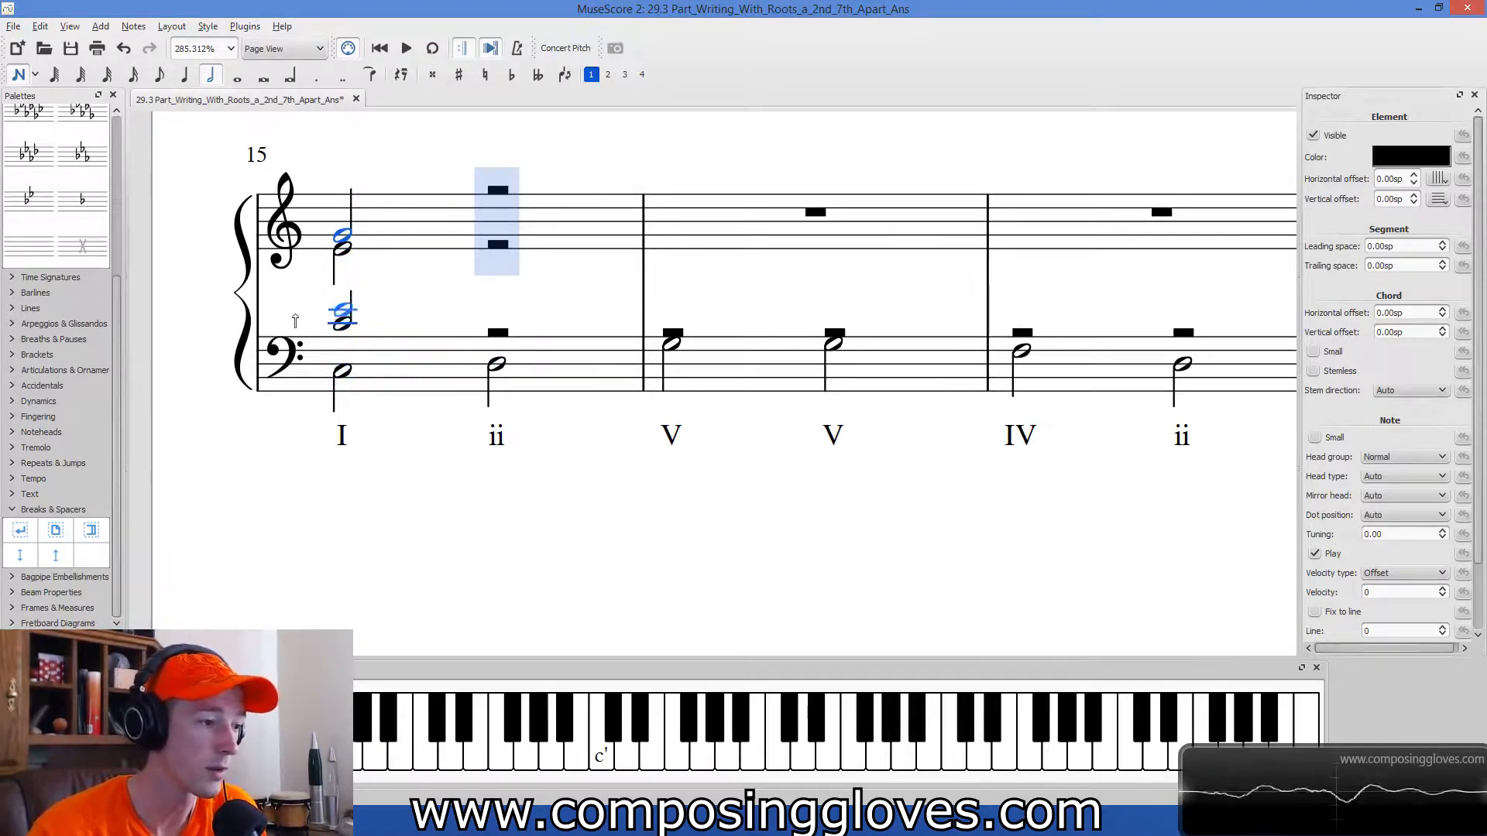
pyautogui.click(519, 258)
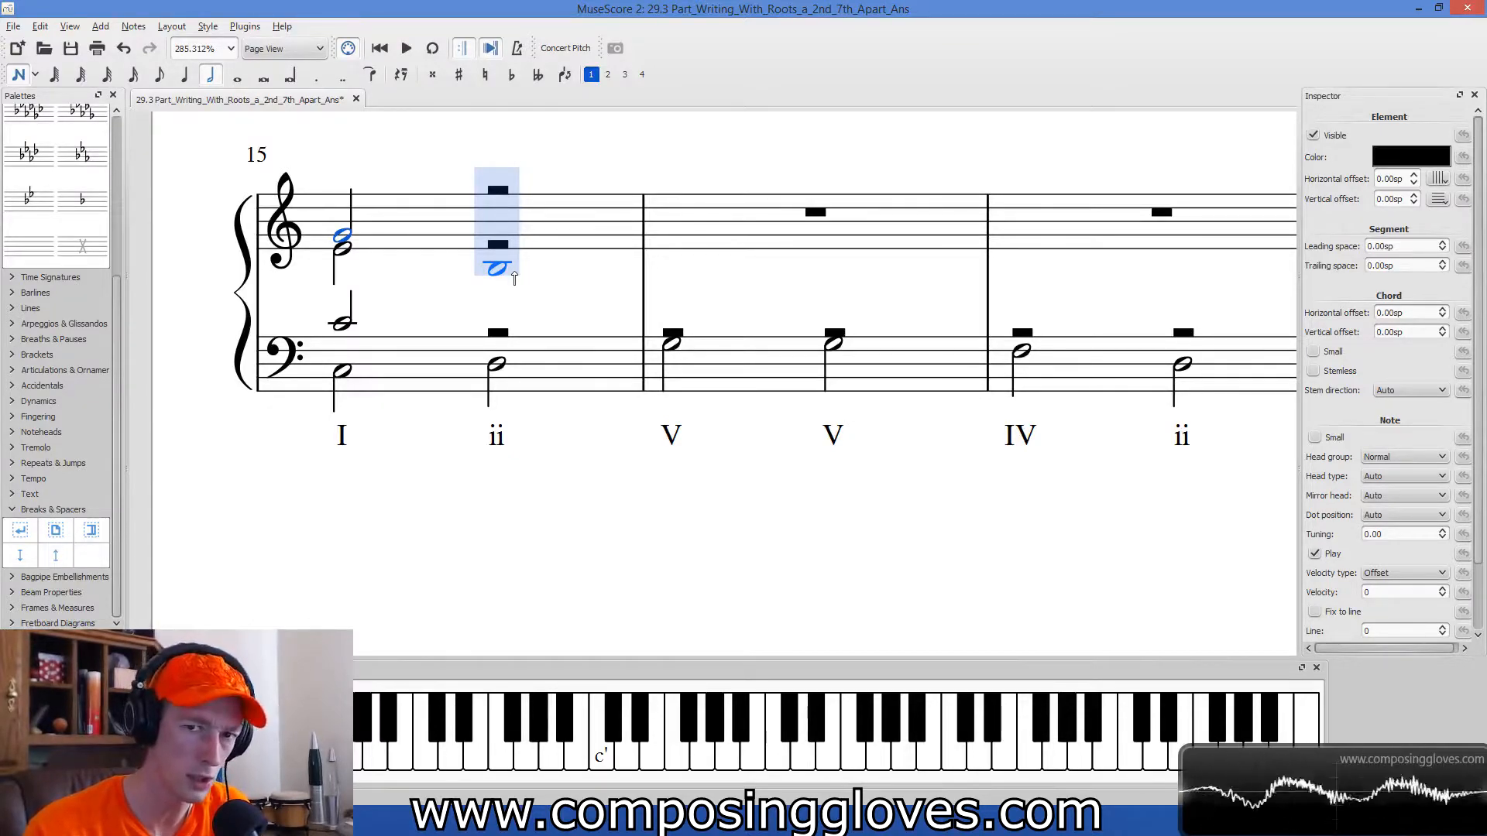
pyautogui.moveTo(514, 277); pyautogui.dragTo(607, 85)
pyautogui.click(607, 75)
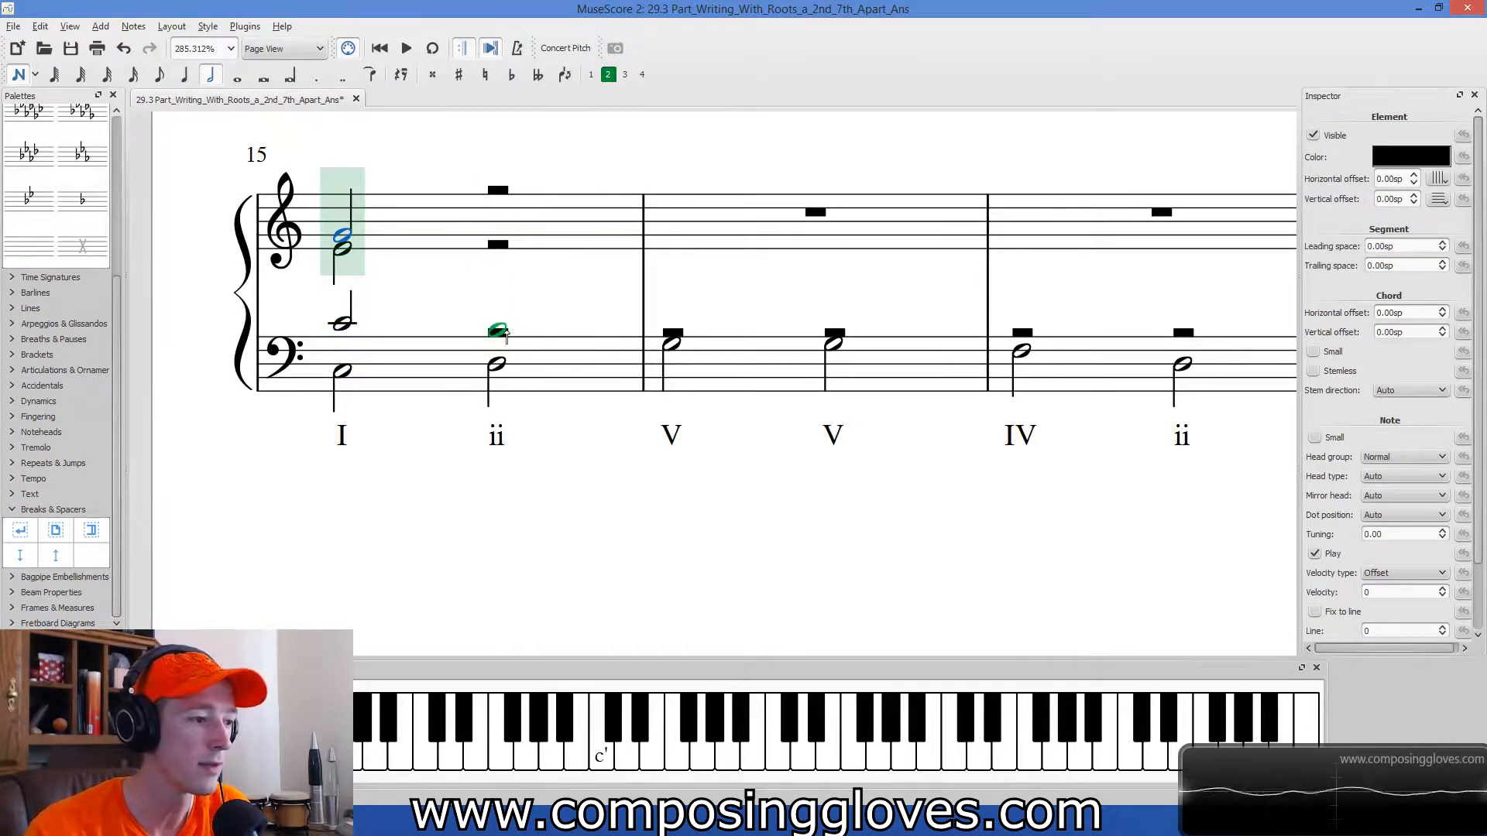
pyautogui.click(500, 333)
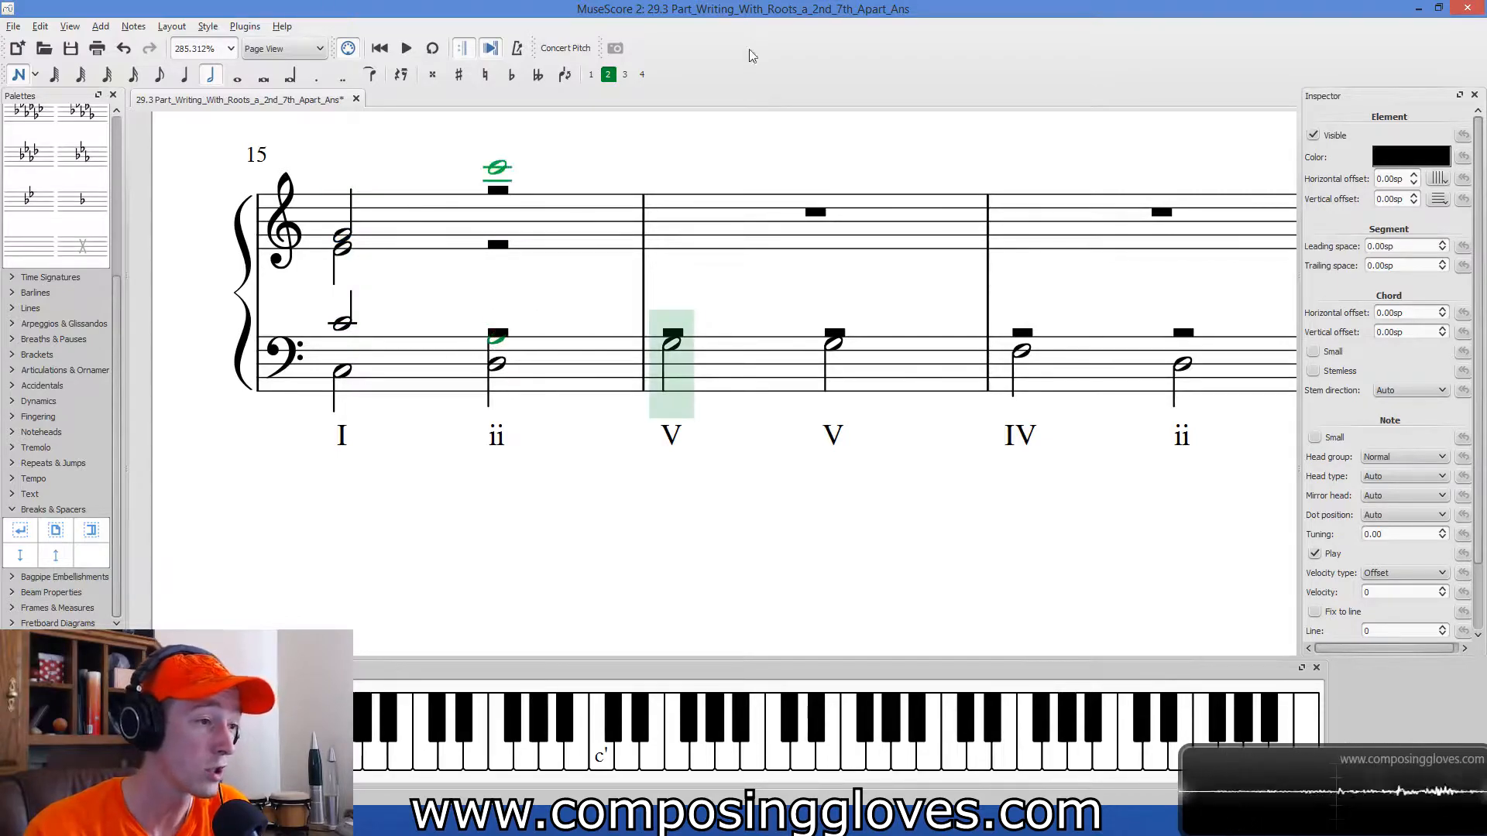
pyautogui.hotkey('ctrl', 'z')
# Complete measure 15's ii chord with half notes: tenor A and soprano F in voice 1, alto D in voice 2.
pyautogui.click(590, 75)
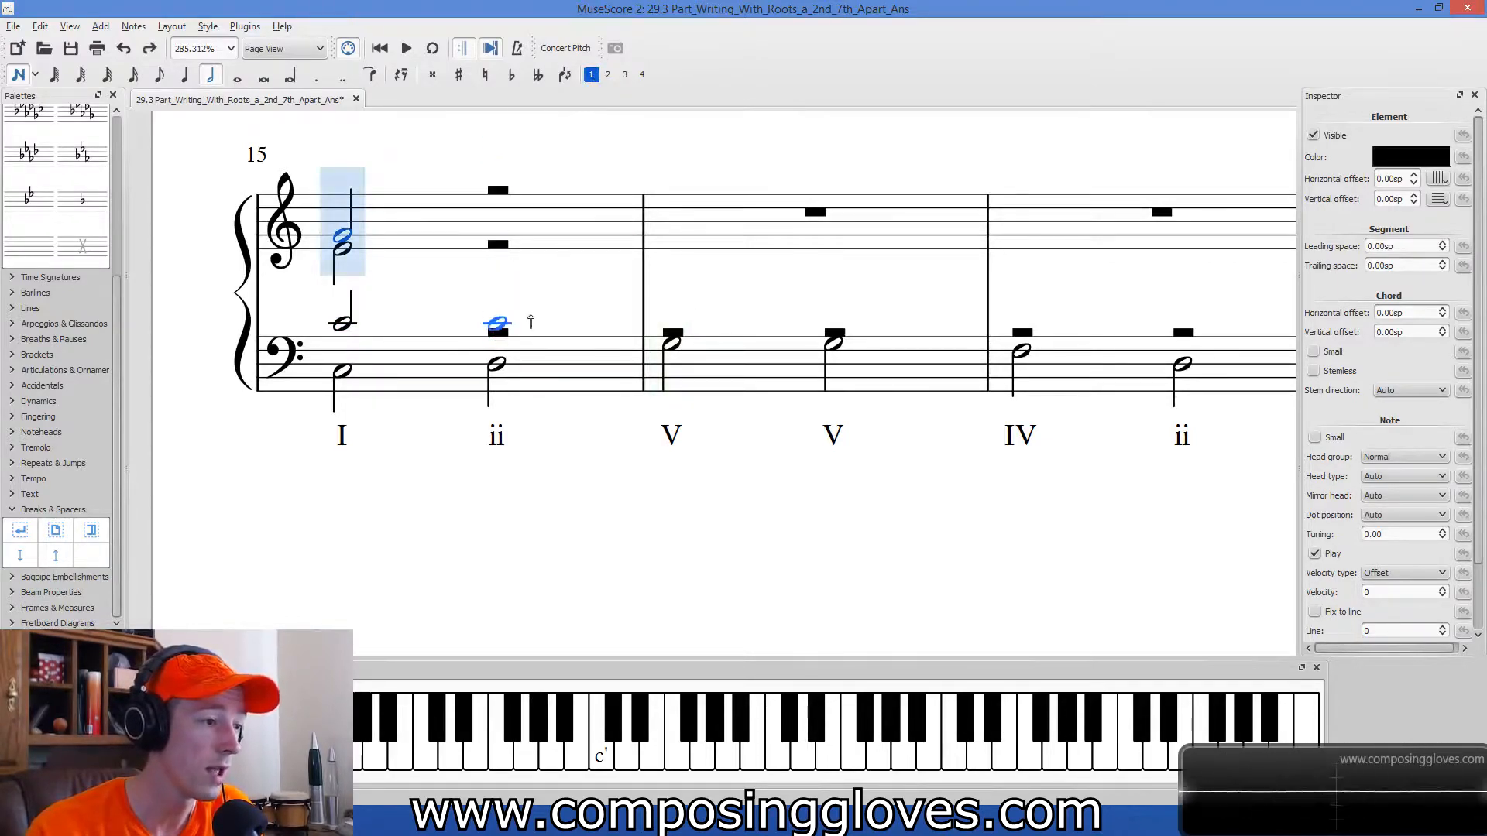
pyautogui.click(530, 343)
pyautogui.click(608, 74)
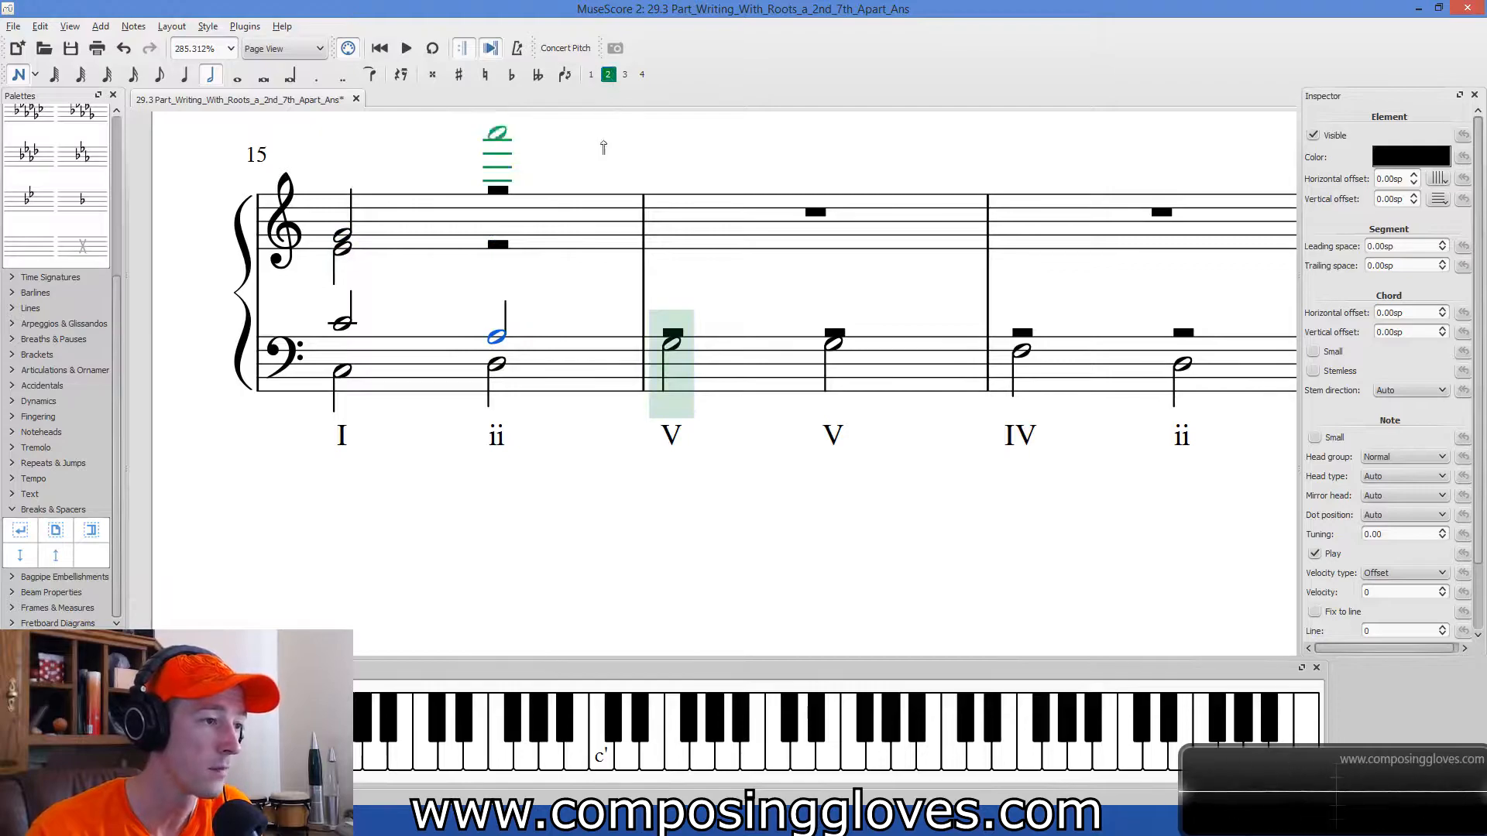
pyautogui.click(591, 75)
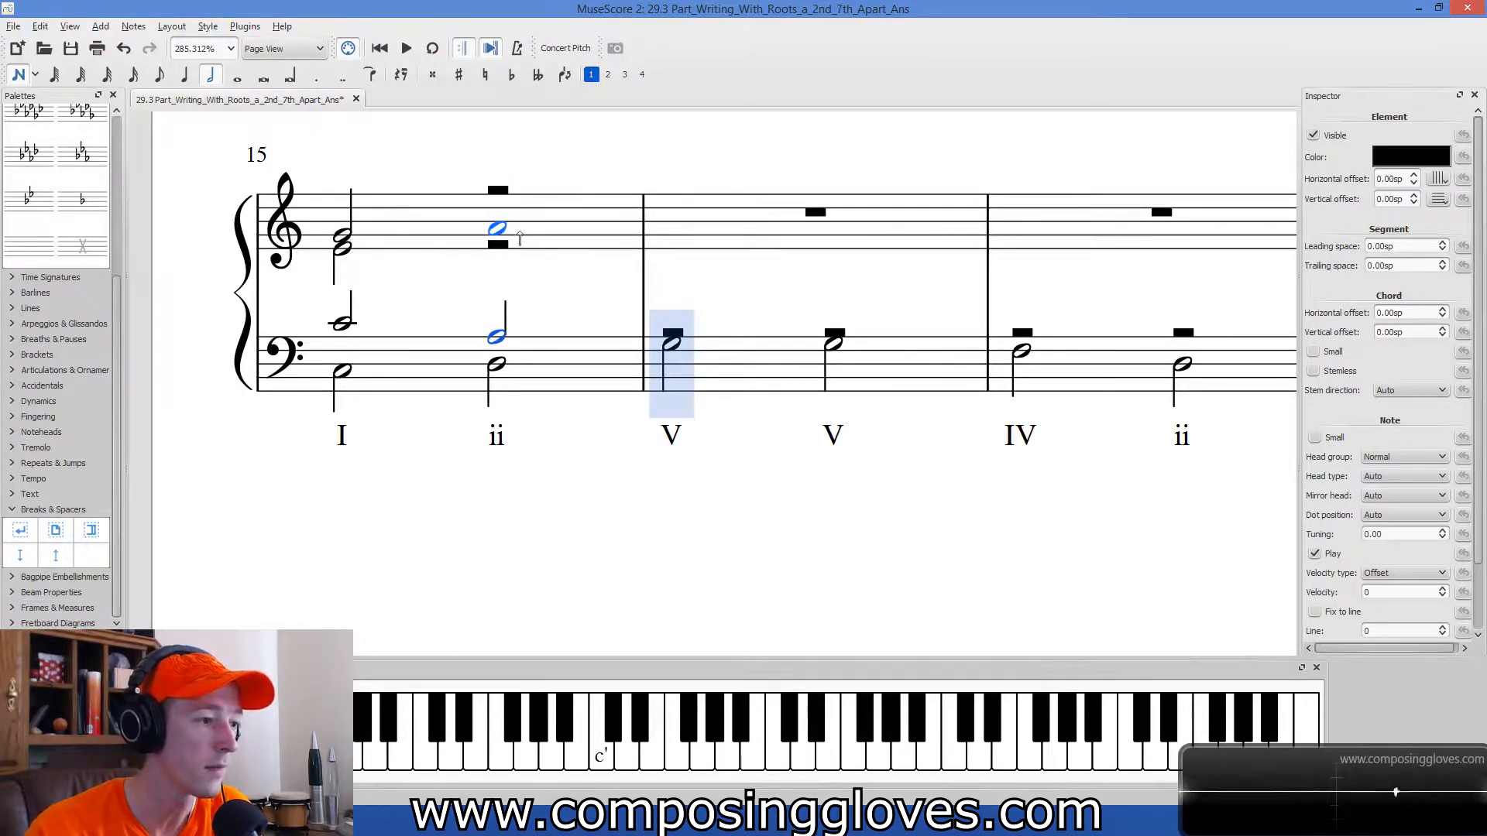
pyautogui.click(520, 234)
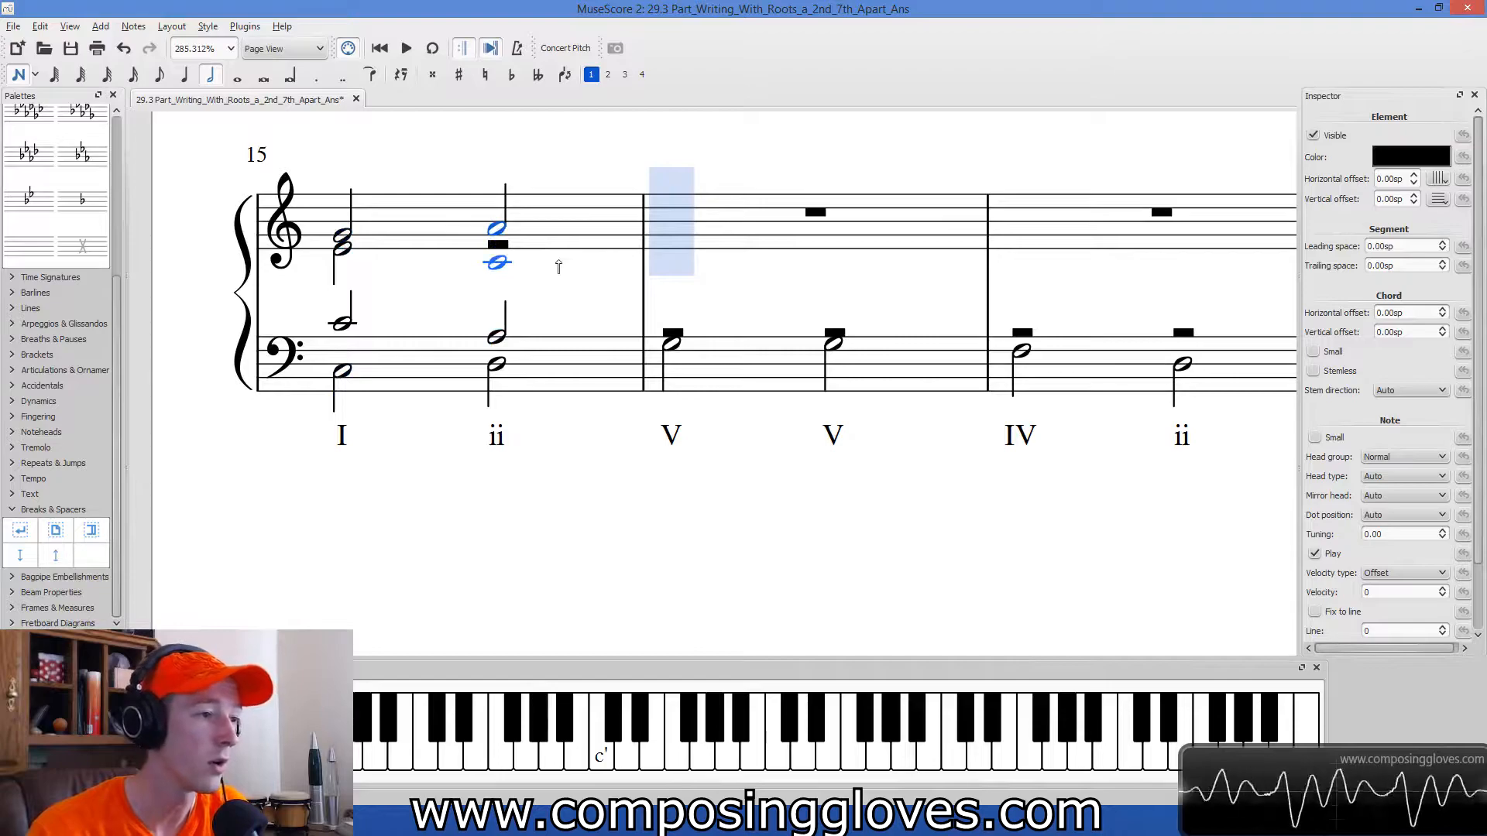
pyautogui.press('Down')
pyautogui.press('Down')
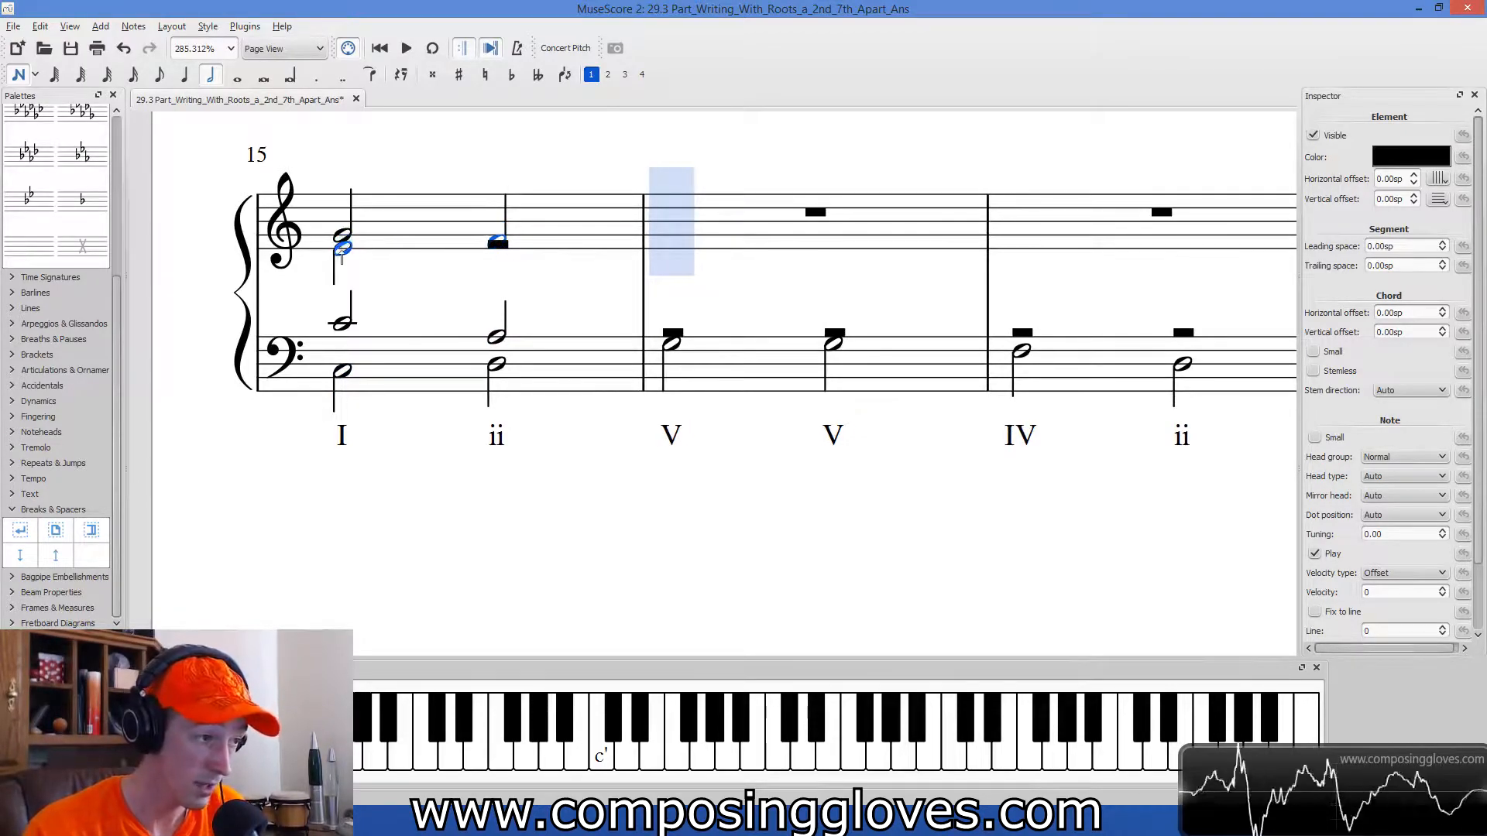
pyautogui.click(609, 76)
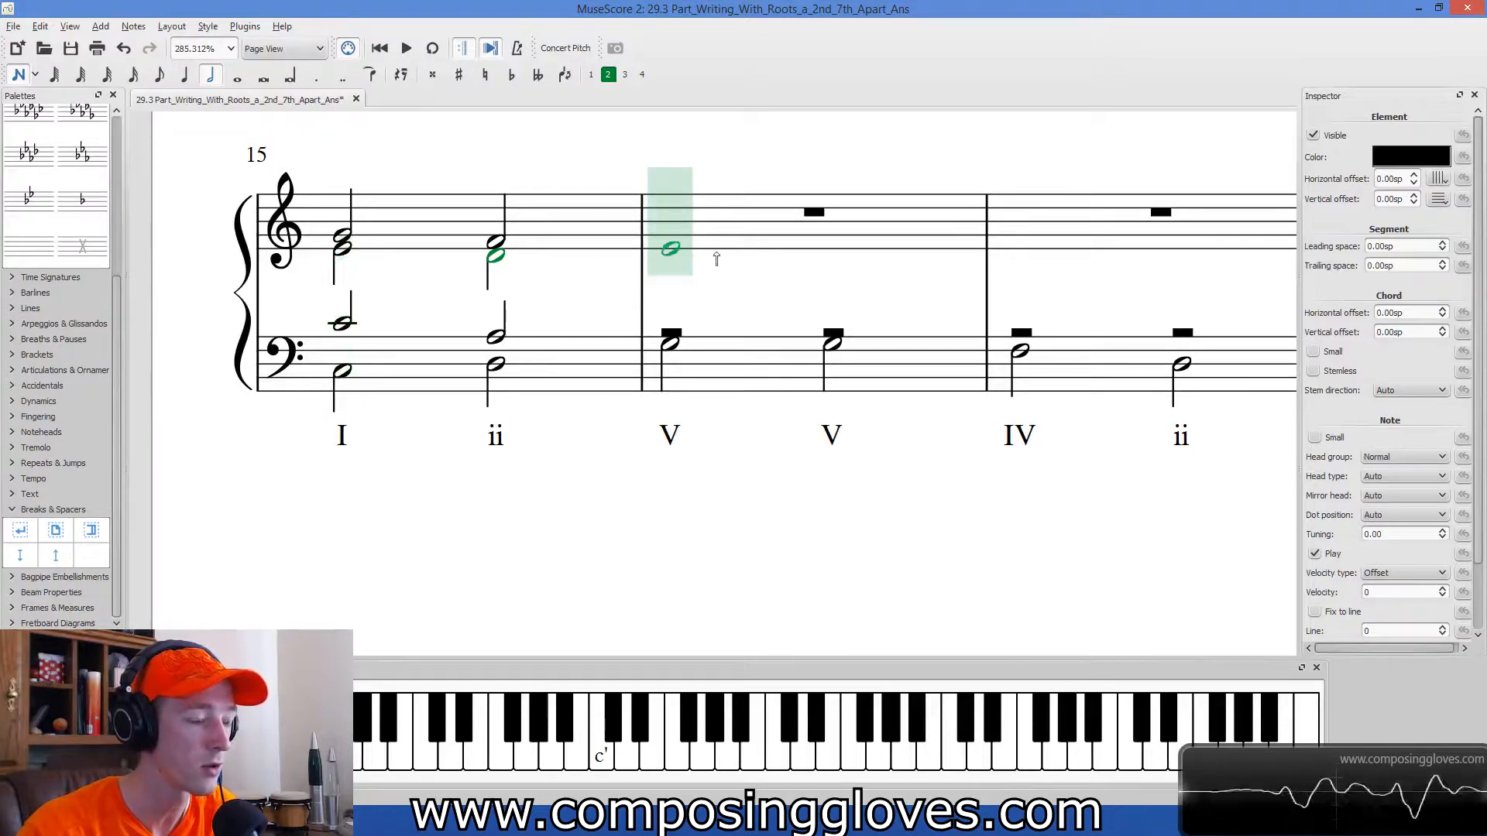
pyautogui.press('Escape')
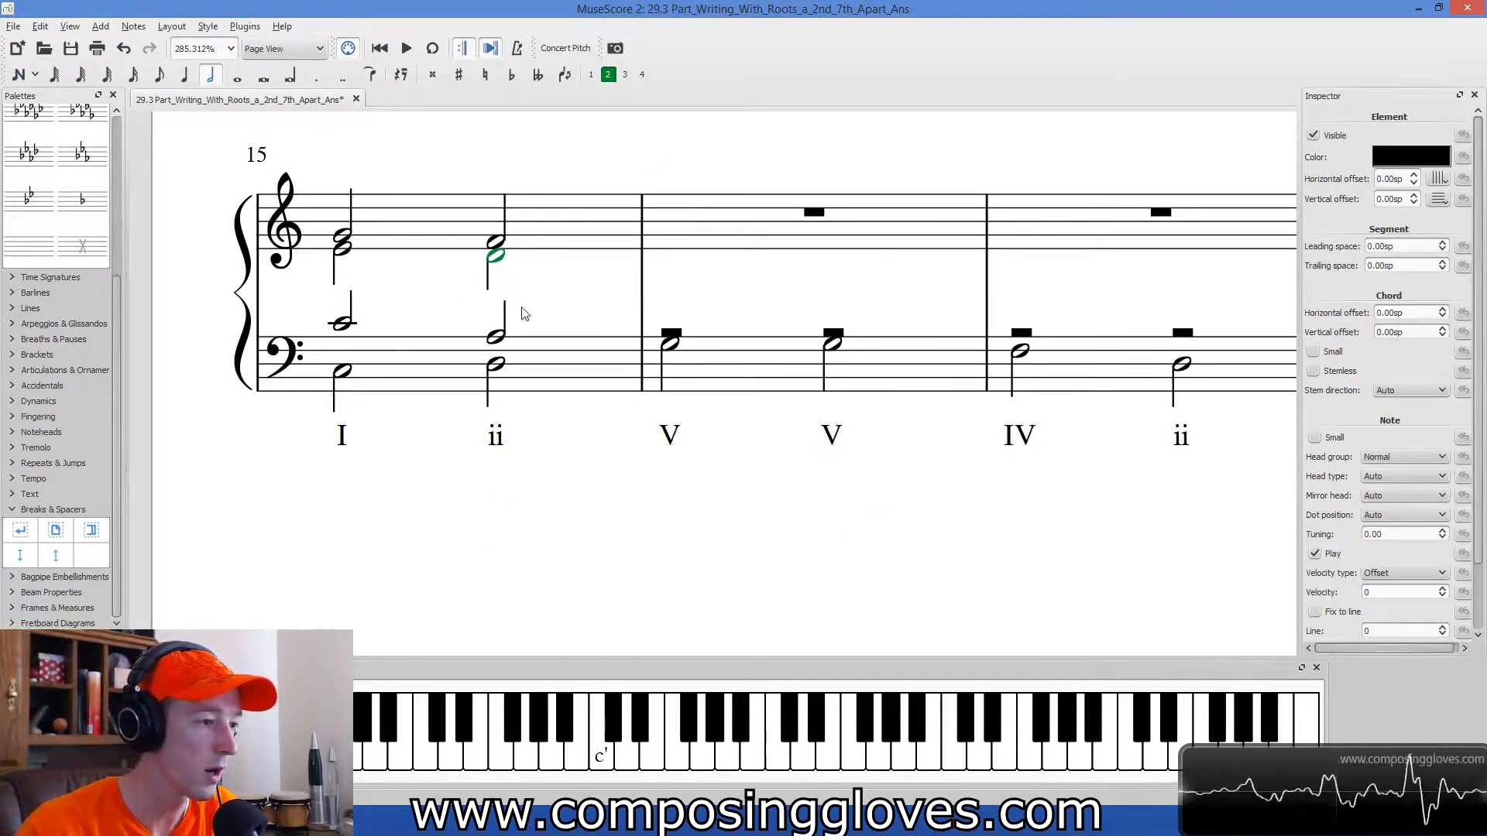
# Enter a tenor half note B in voice 1 of the bass staff on measure 16's first V chord.
pyautogui.moveTo(721, 494); pyautogui.dragTo(628, 505)
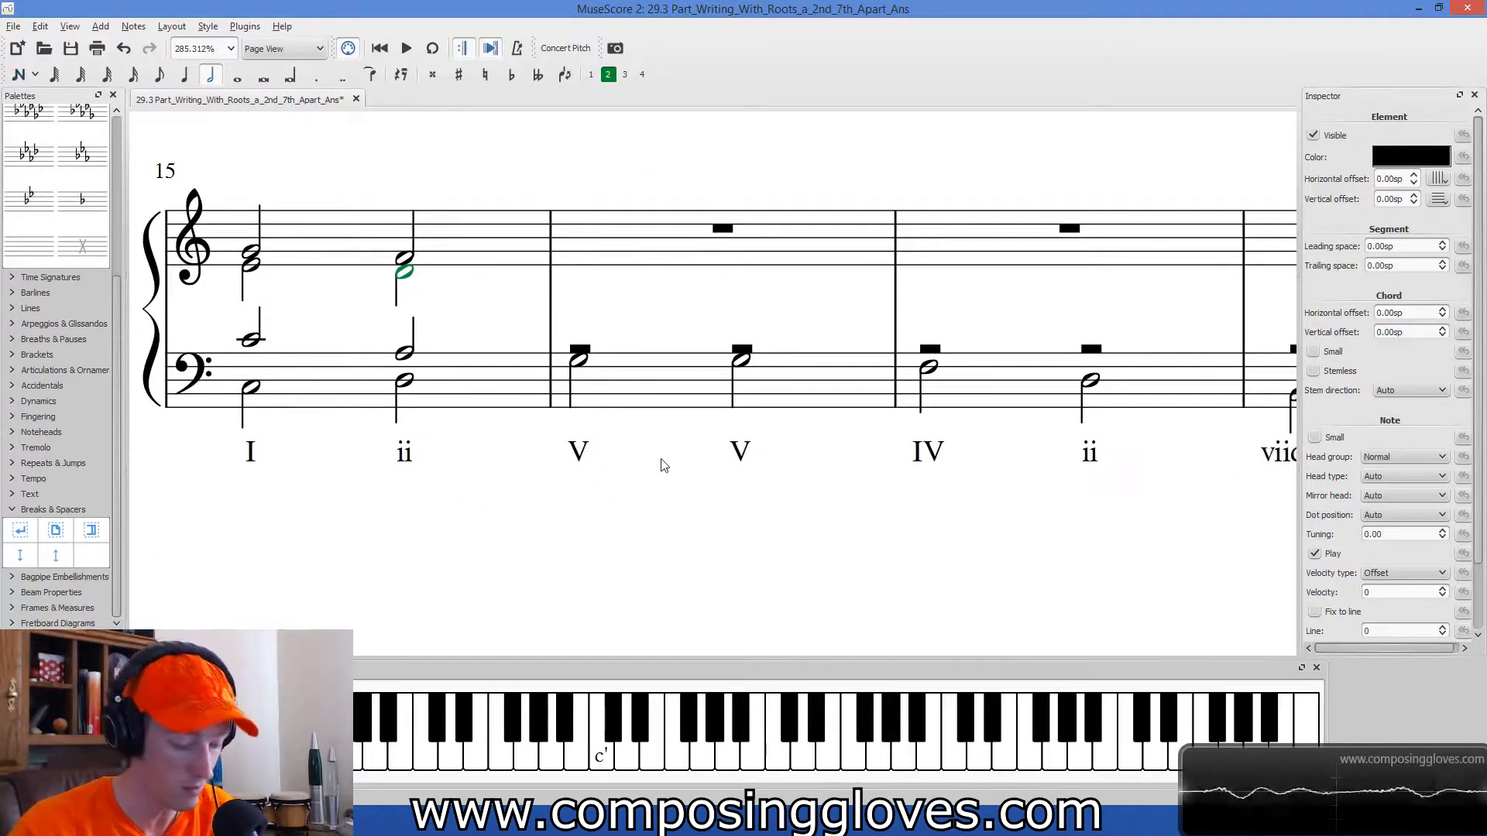
pyautogui.press('n')
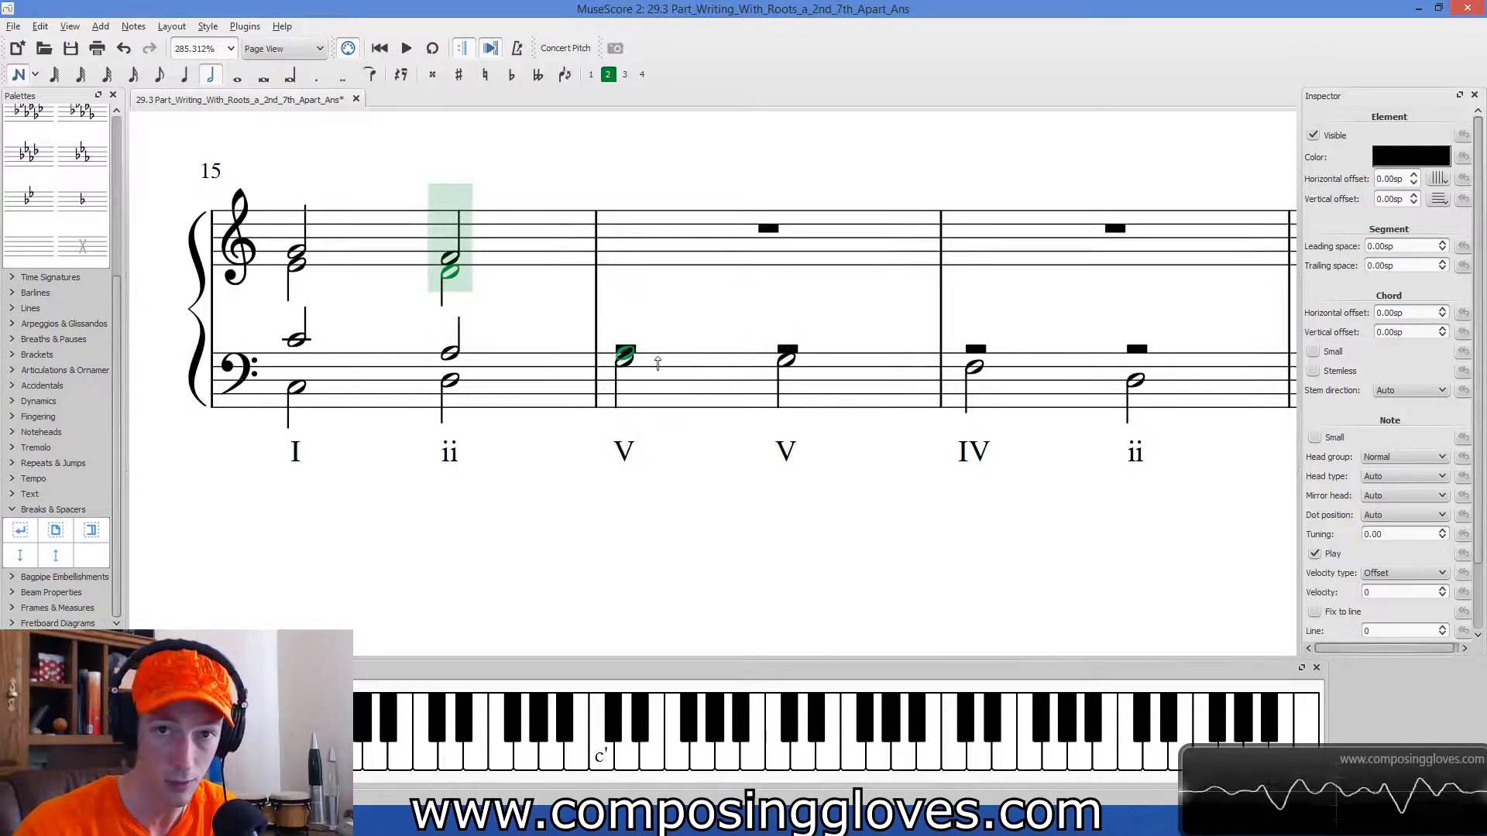
pyautogui.click(591, 74)
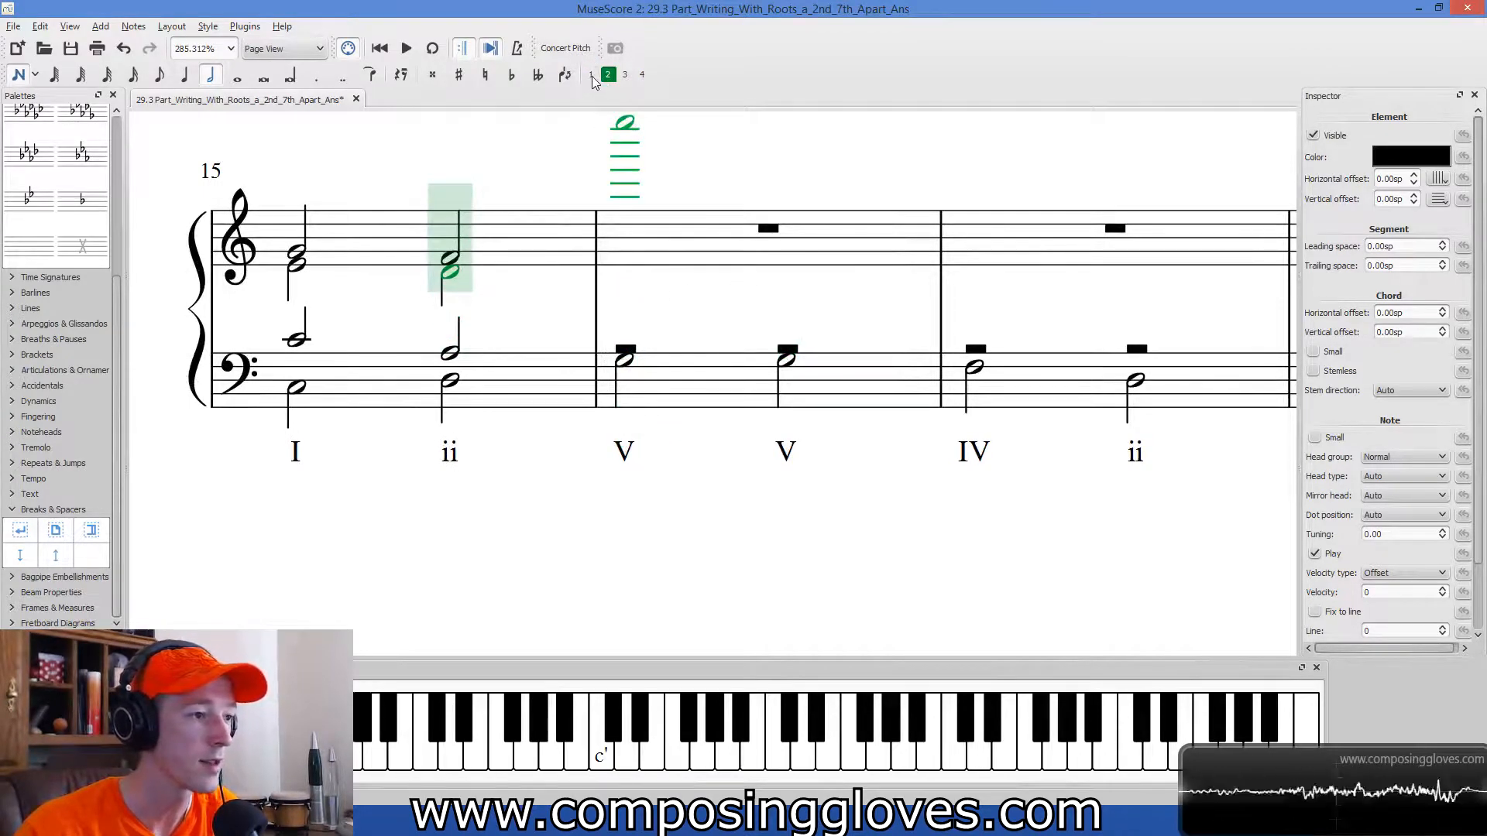
pyautogui.press('Left')
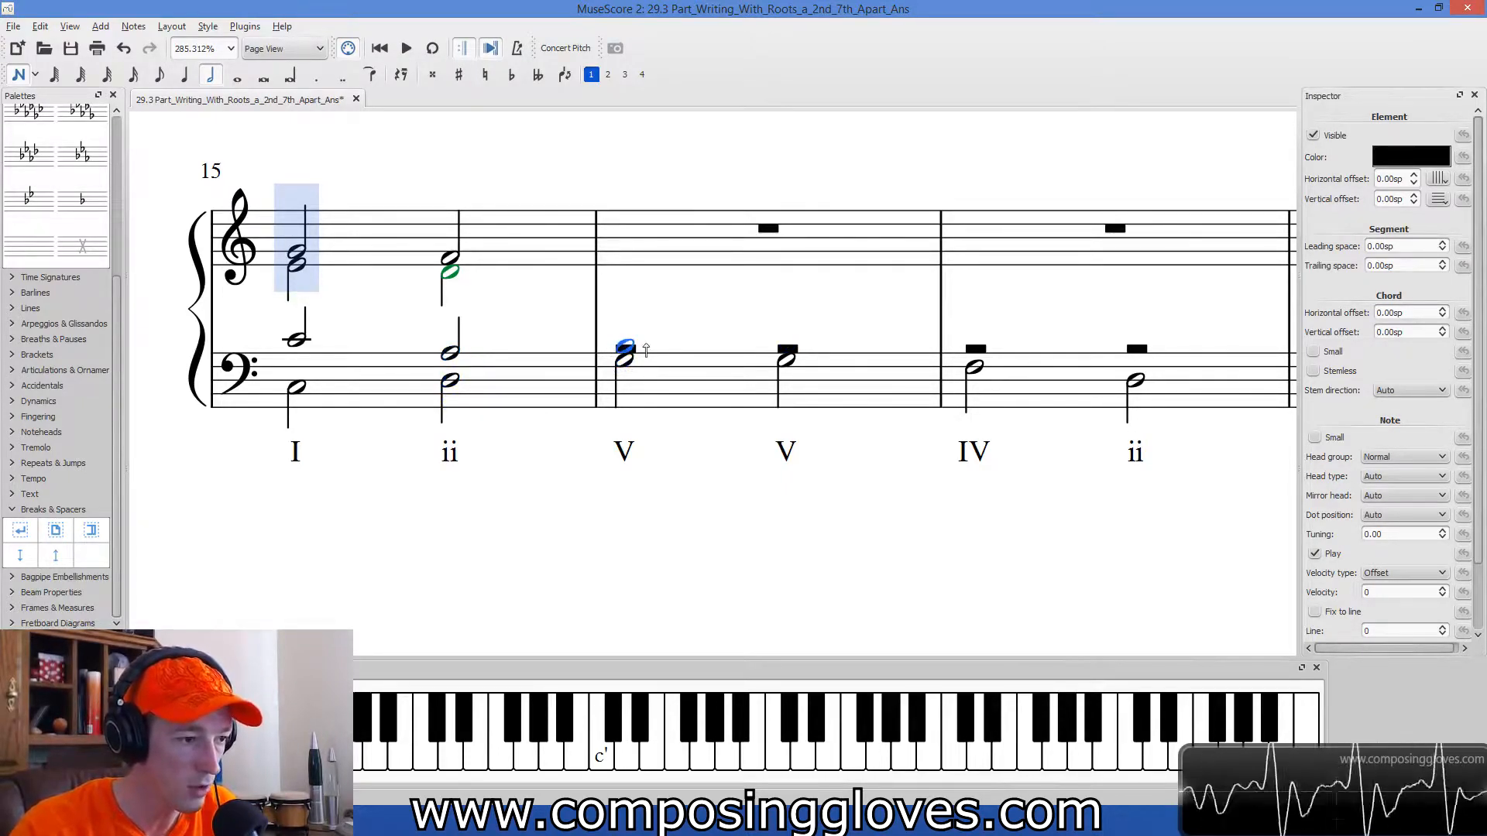
pyautogui.hotkey('ctrl', 'alt', '2')
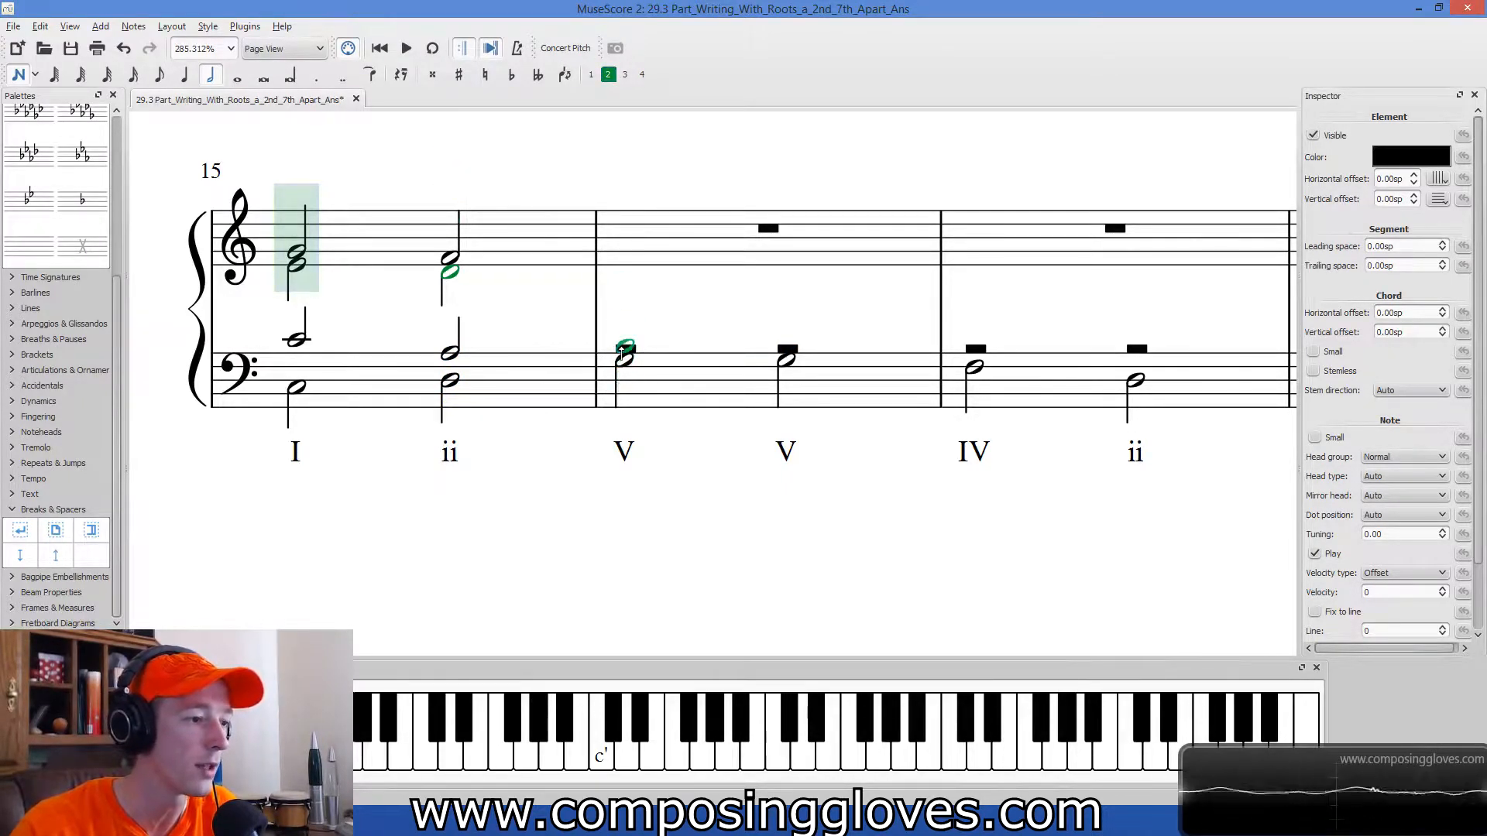
pyautogui.click(625, 346)
pyautogui.hotkey('ctrl', 'z')
pyautogui.click(591, 75)
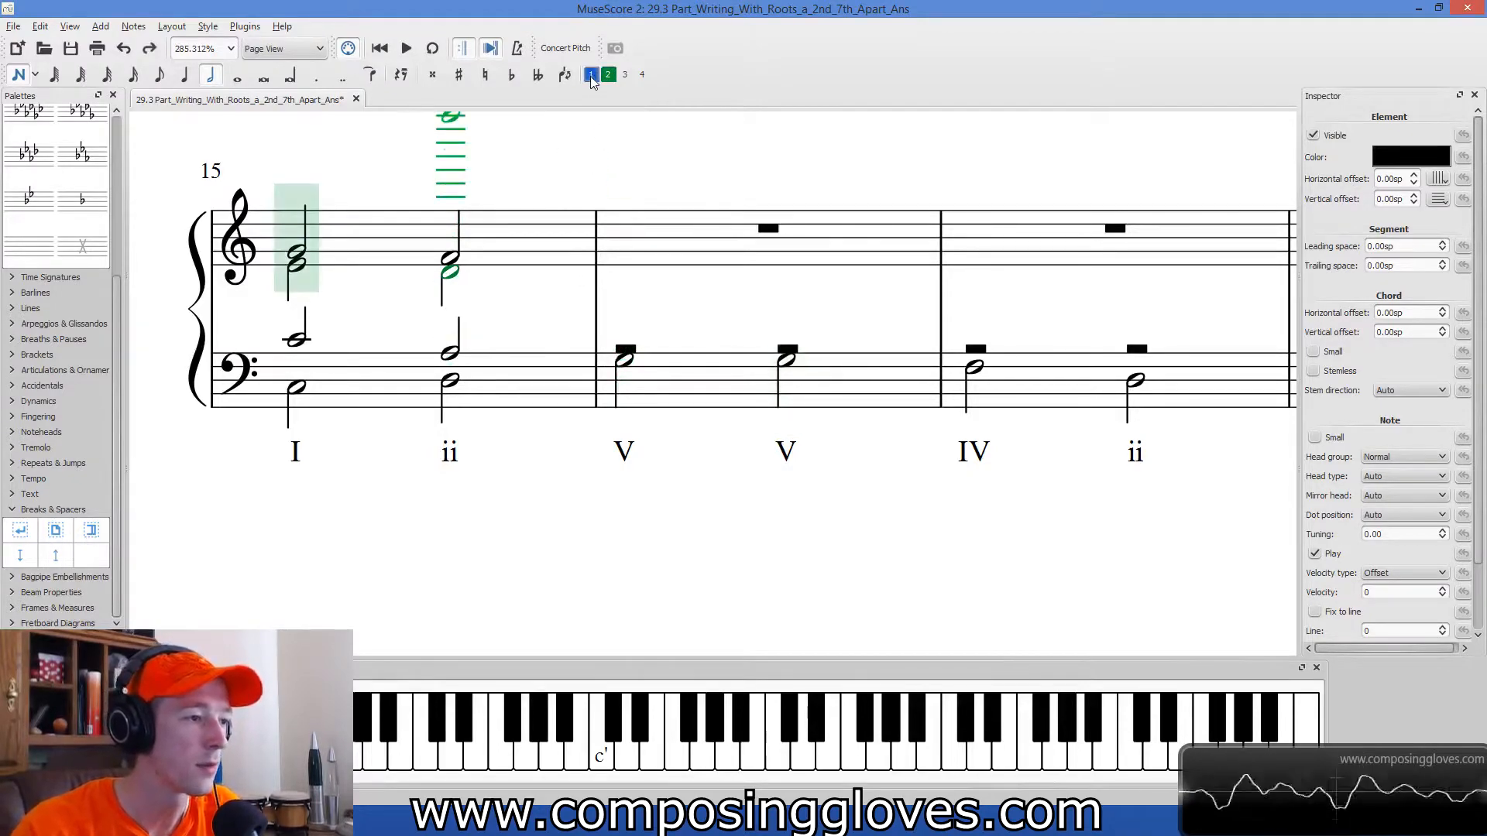
pyautogui.click(624, 346)
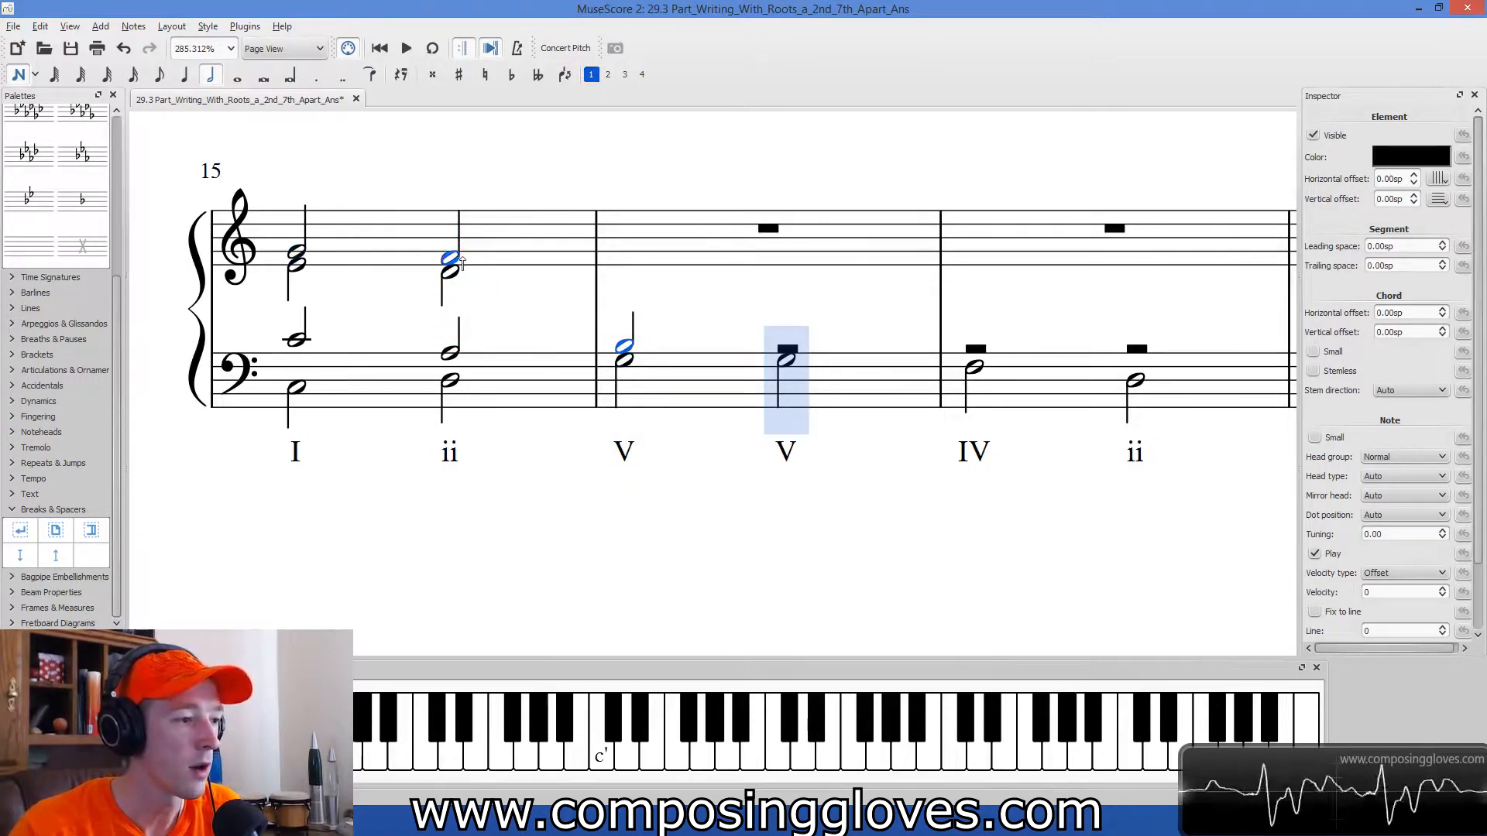
# Add soprano F in voice 1 and alto D in voice 2 as half notes on the first V chord.
pyautogui.click(624, 257)
pyautogui.hotkey('ctrl', 'alt', '2')
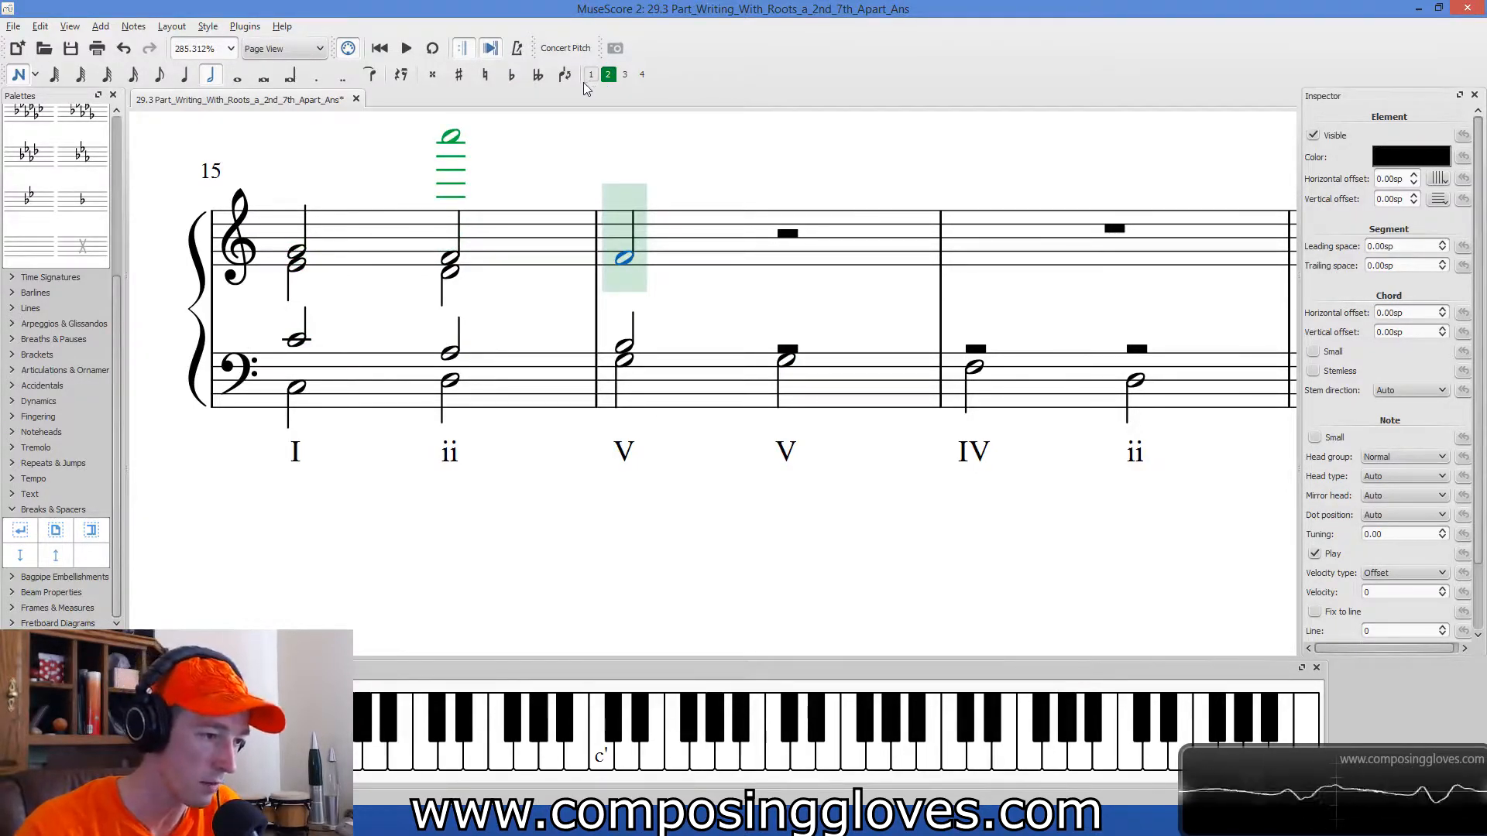
pyautogui.click(634, 272)
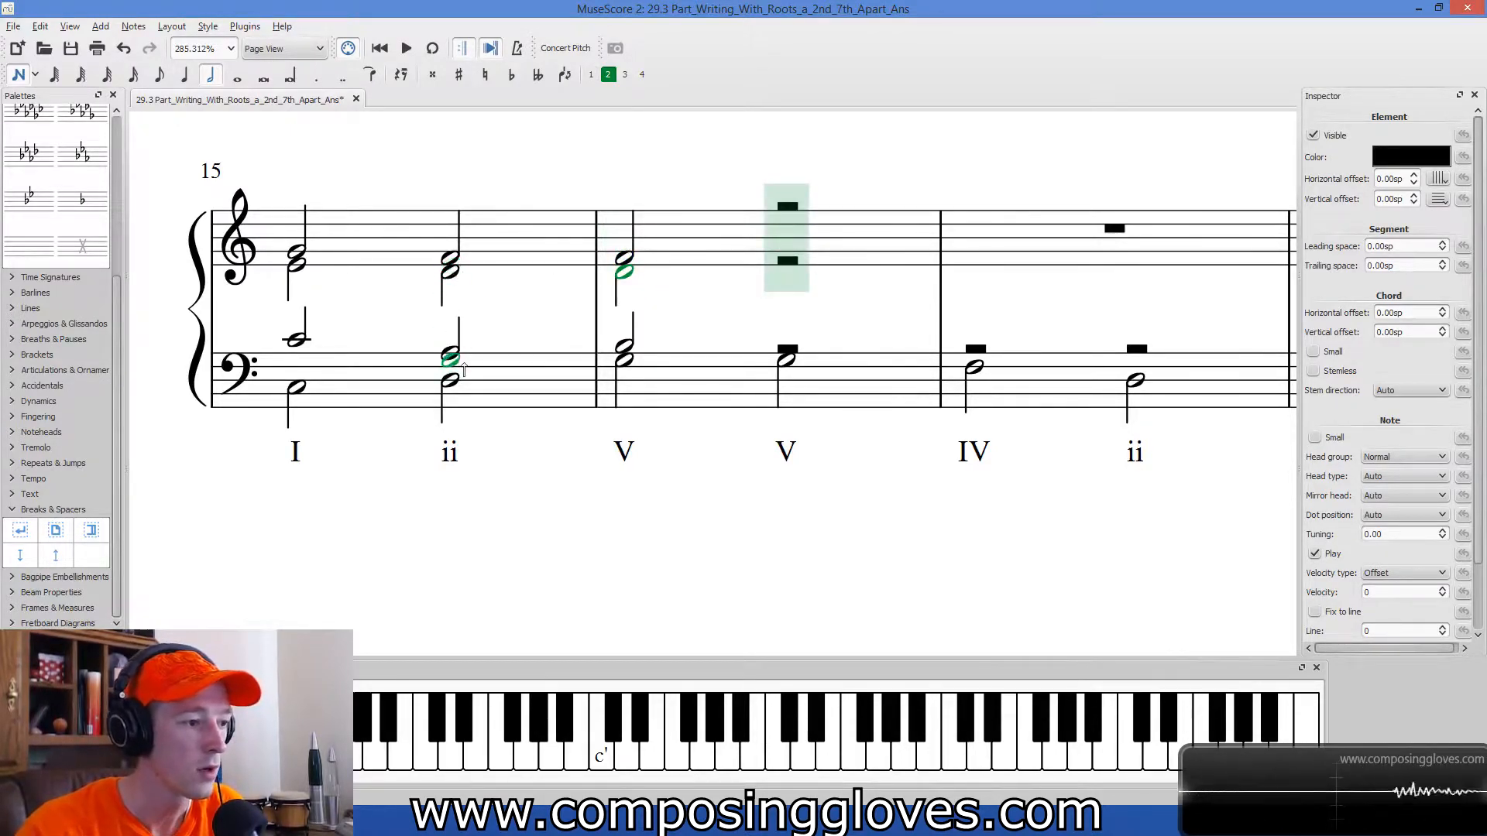
pyautogui.click(638, 271)
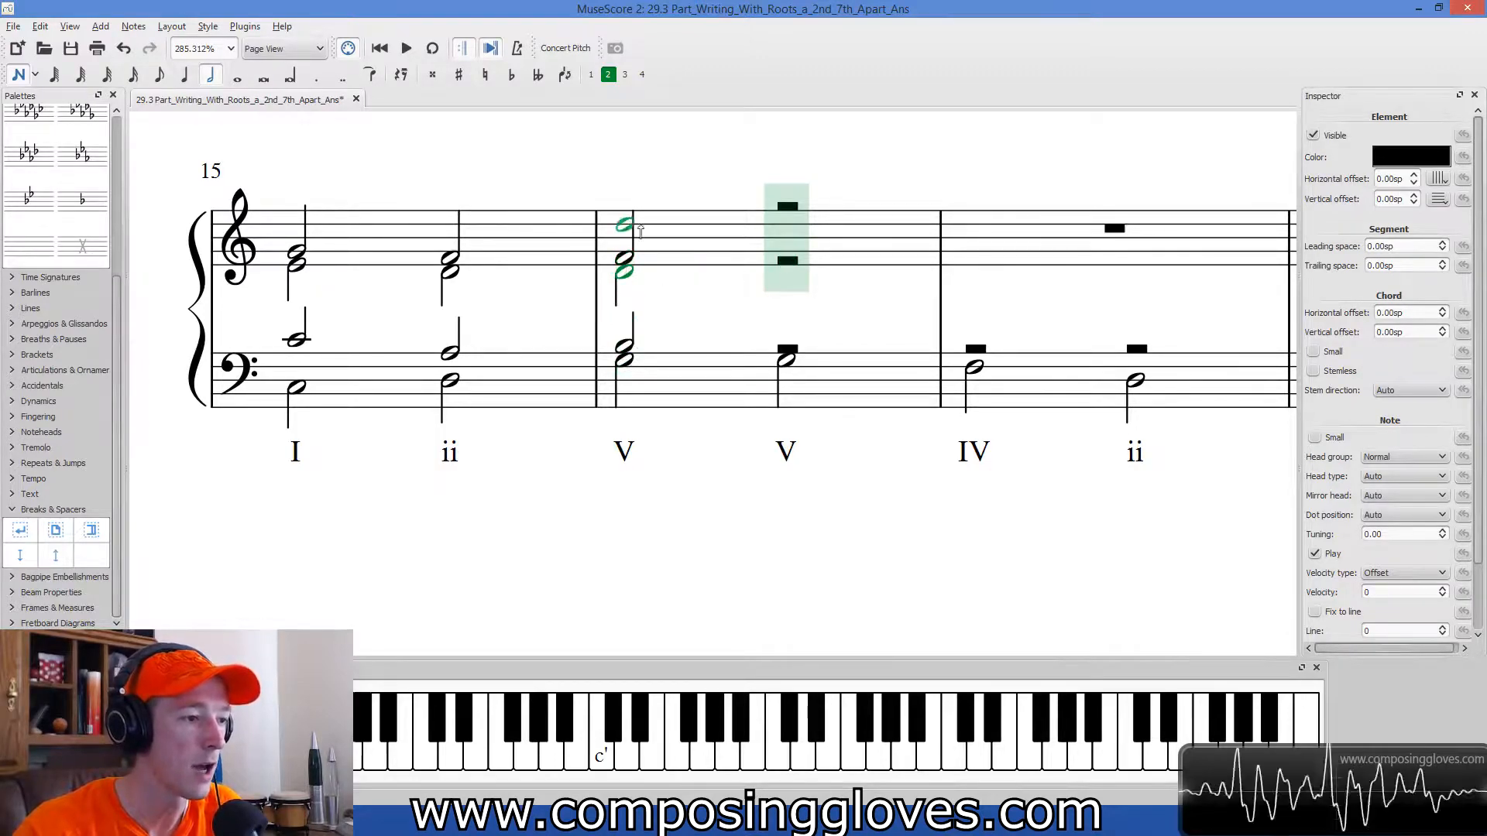
# Raise the soprano note of the first V chord to G and leave the notes deselected.
pyautogui.click(591, 74)
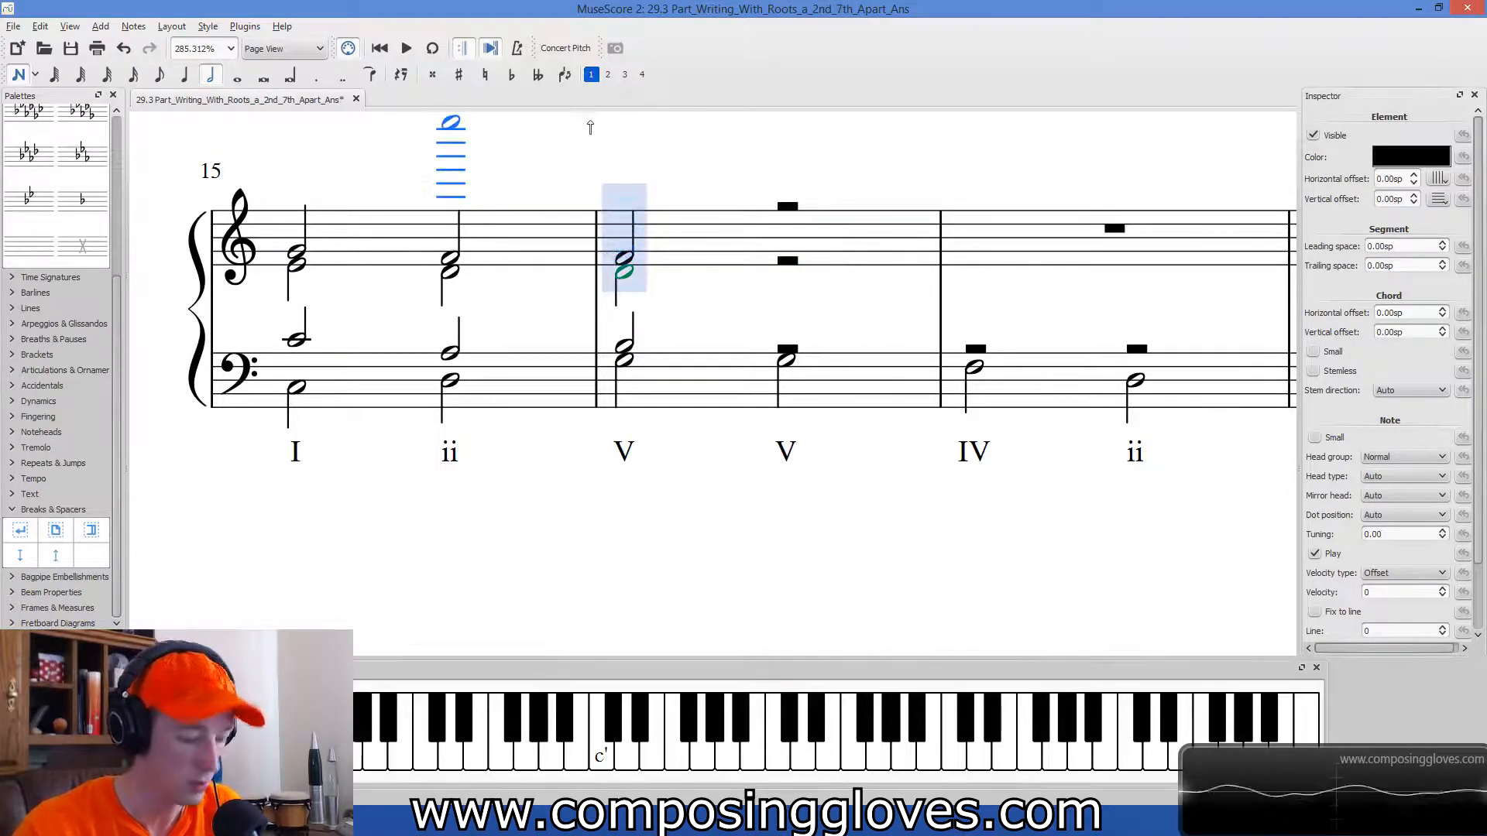
pyautogui.press('Escape')
pyautogui.click(629, 254)
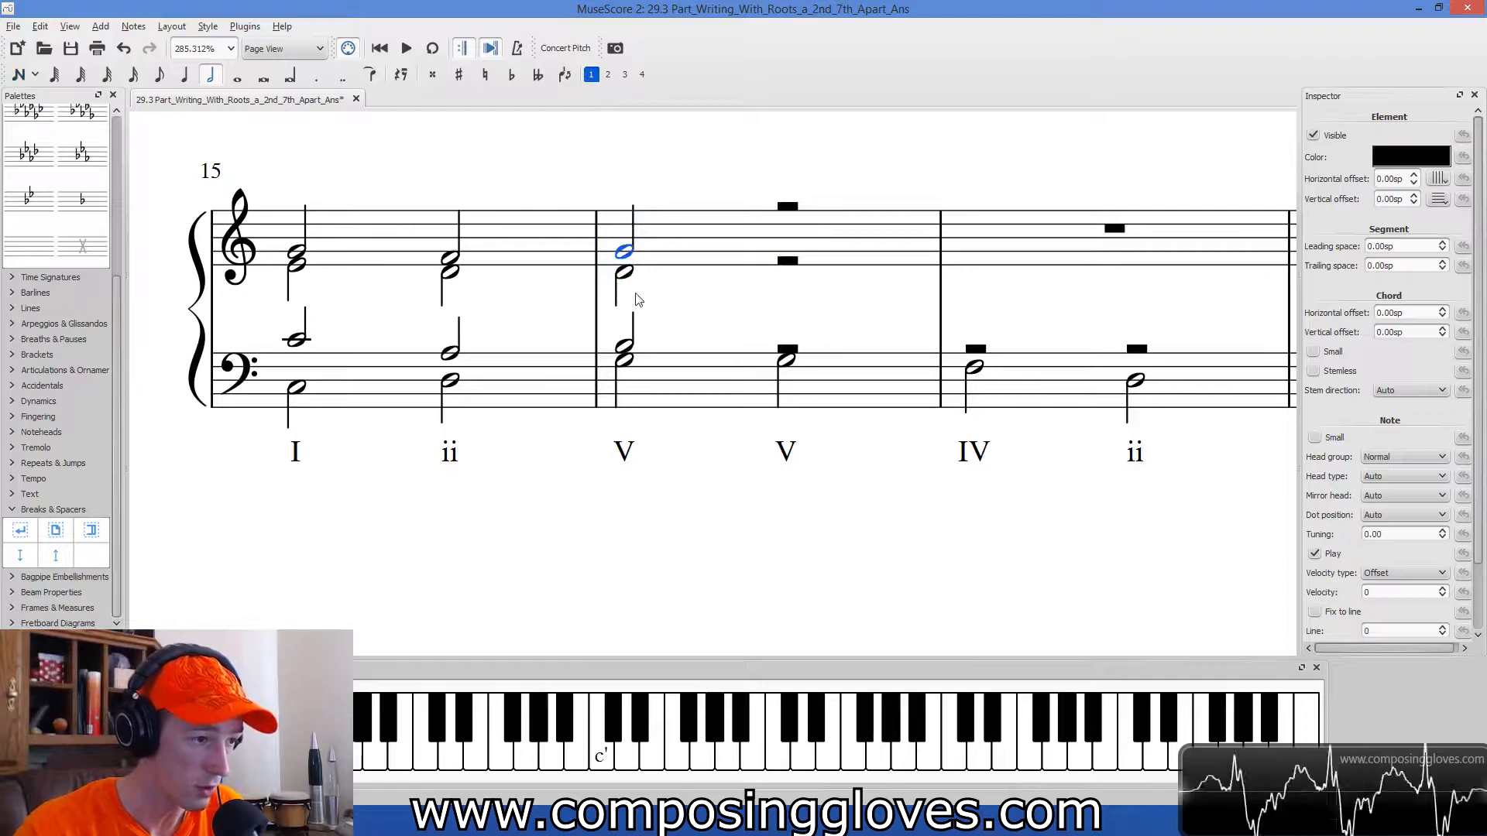
pyautogui.press('Escape')
pyautogui.moveTo(707, 442); pyautogui.dragTo(635, 527)
pyautogui.click(543, 269)
pyautogui.press('Escape')
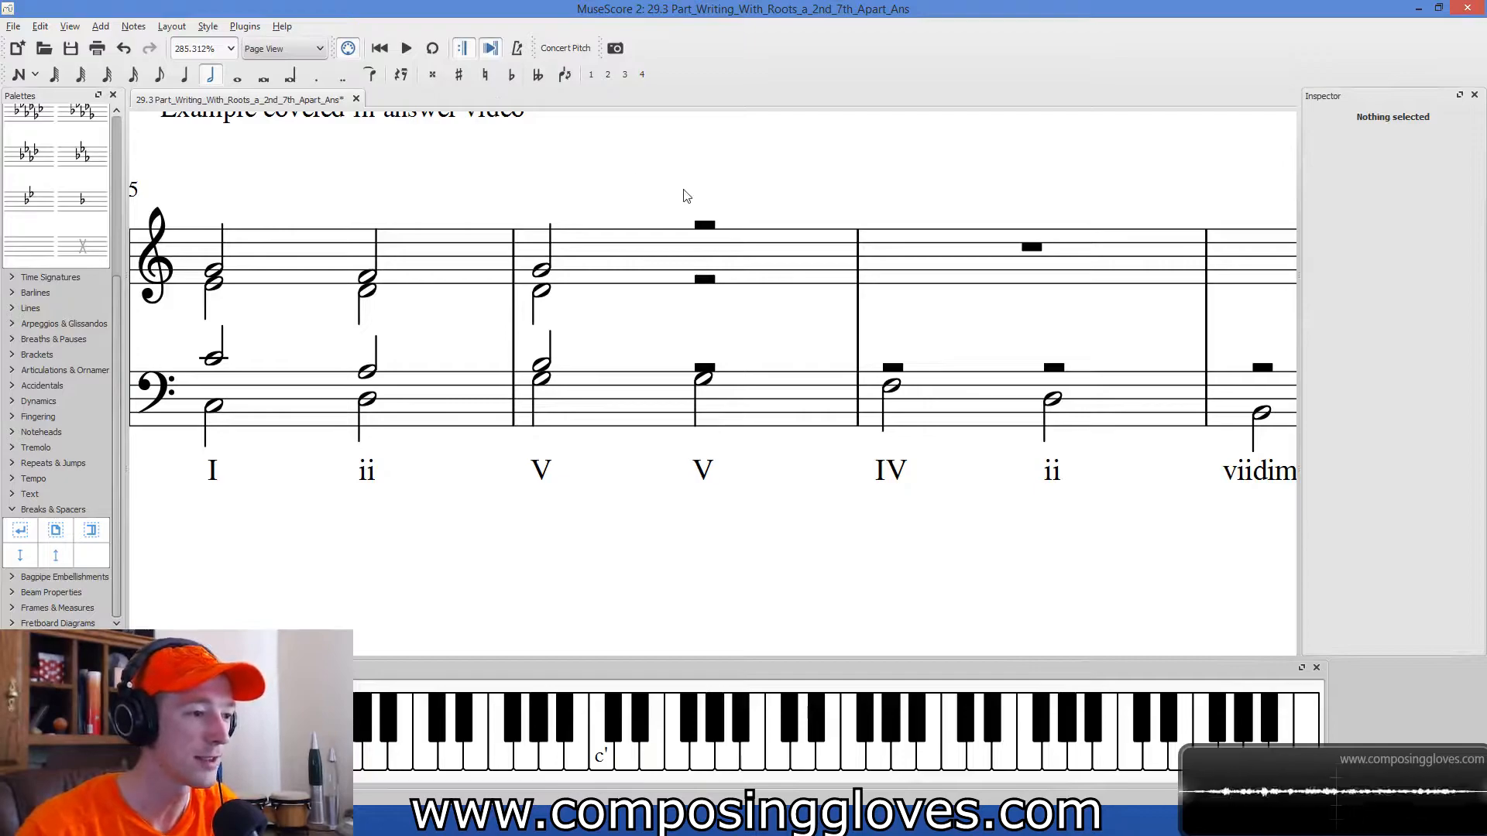
# Enter a soprano half note B in voice 1 of the treble staff on measure 16's second V chord.
pyautogui.press('n')
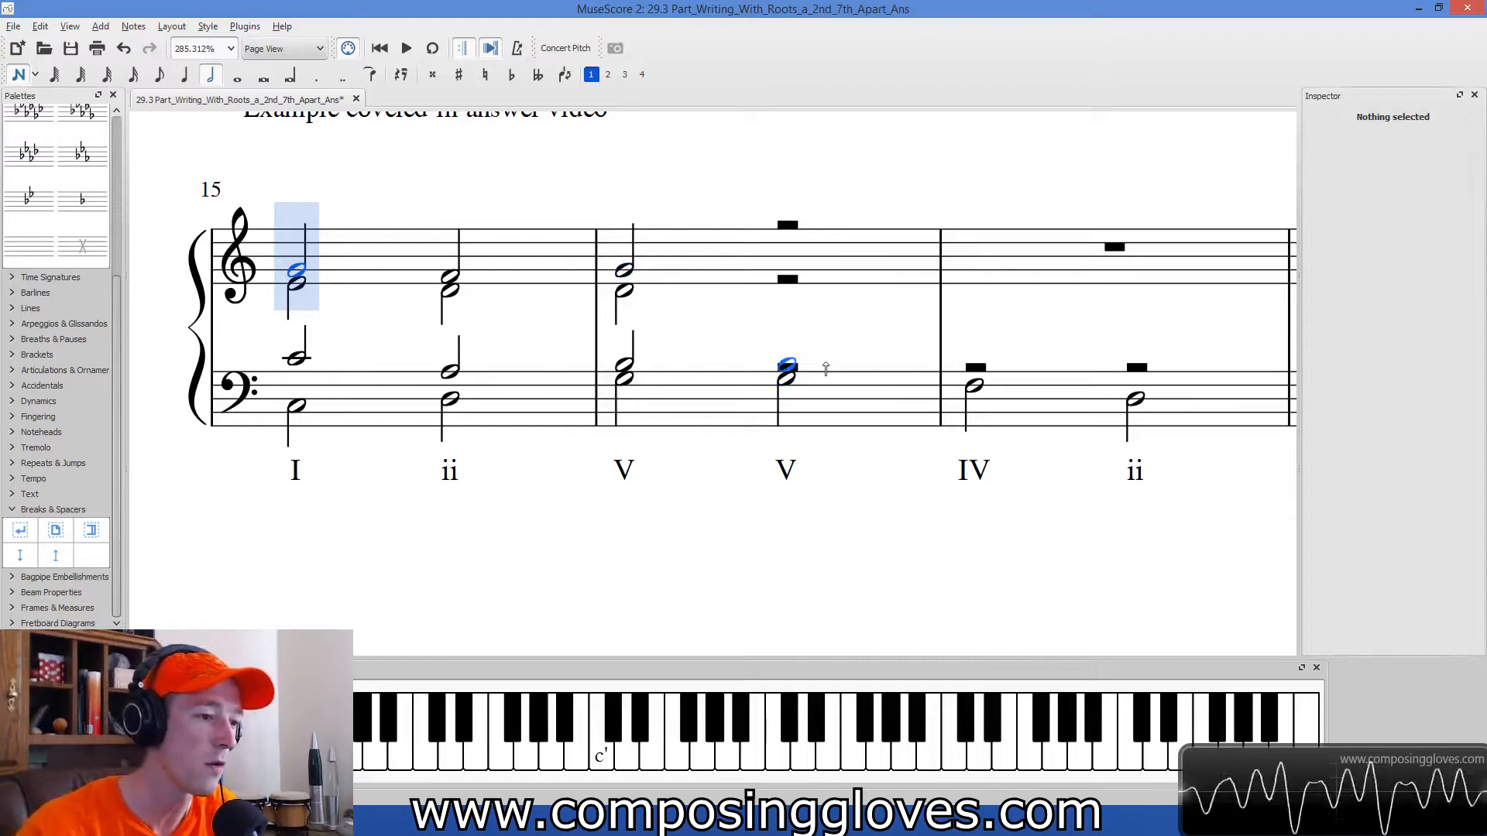
pyautogui.click(788, 255)
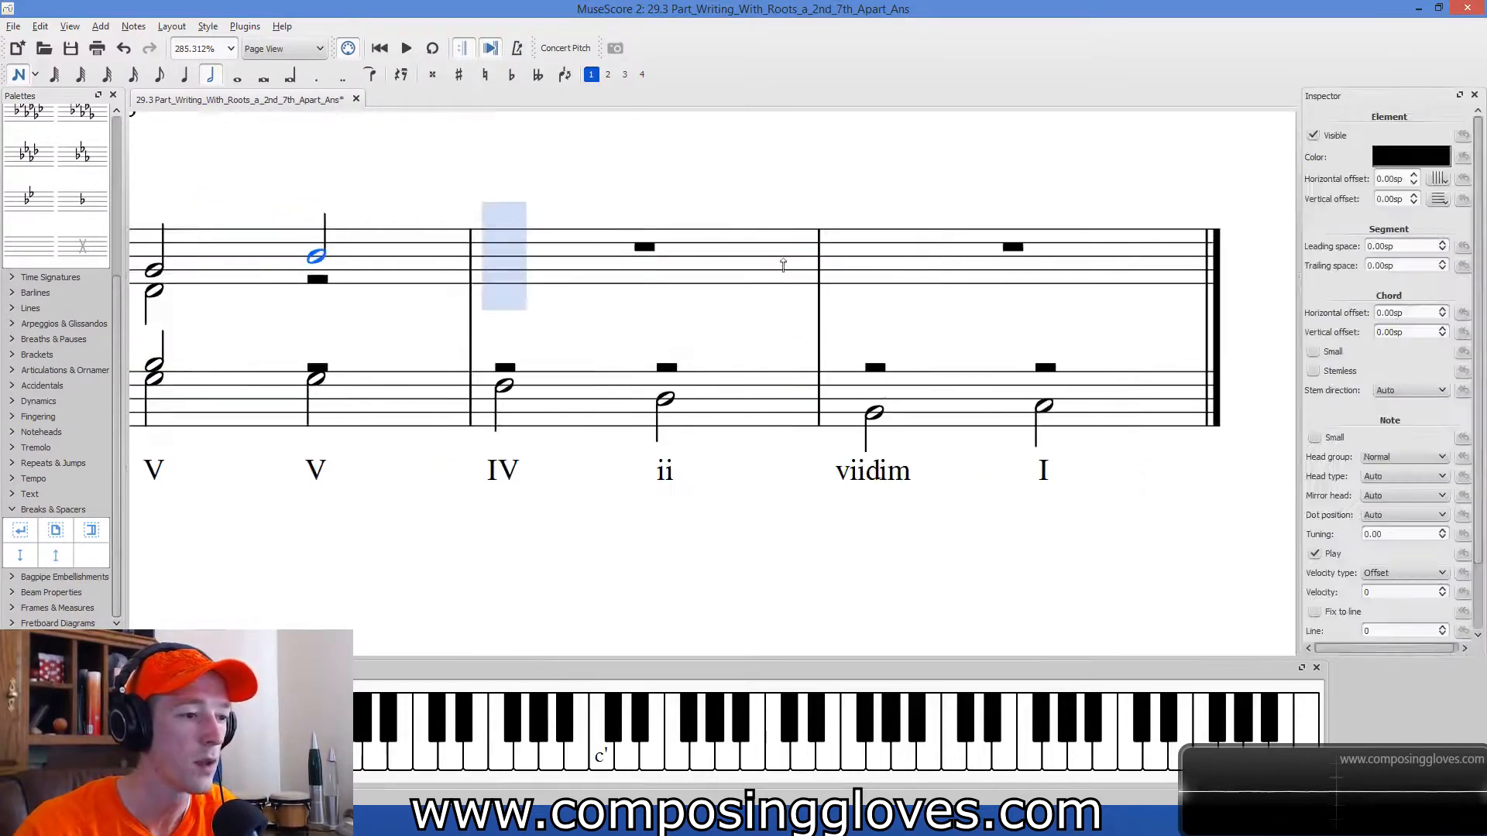
pyautogui.press('Escape')
pyautogui.moveTo(566, 335); pyautogui.dragTo(988, 343)
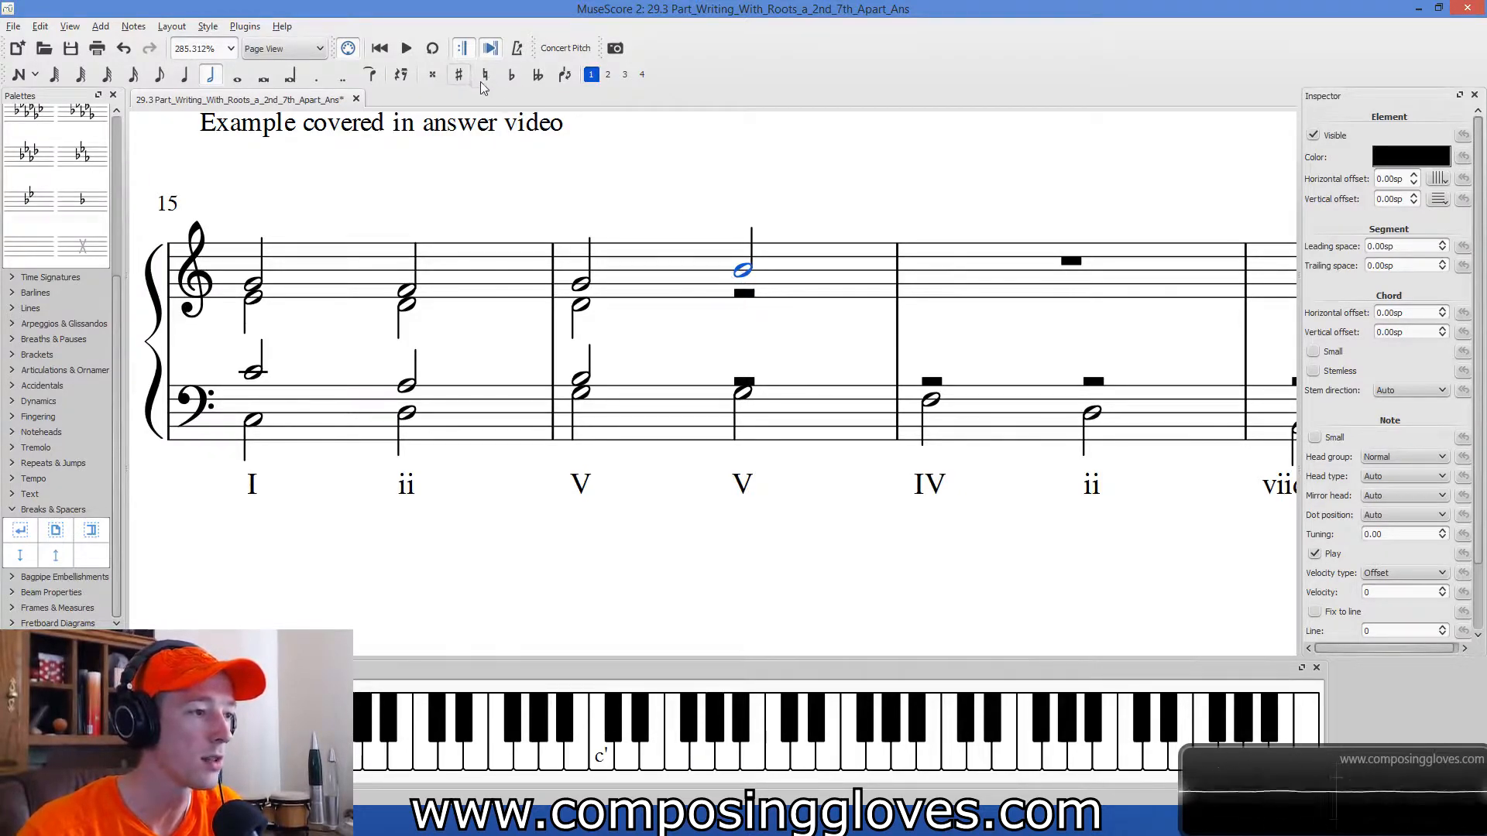
pyautogui.press('Escape')
# Enter an alto half note D in voice 2 of the treble staff on measure 16's second V chord.
pyautogui.press('n')
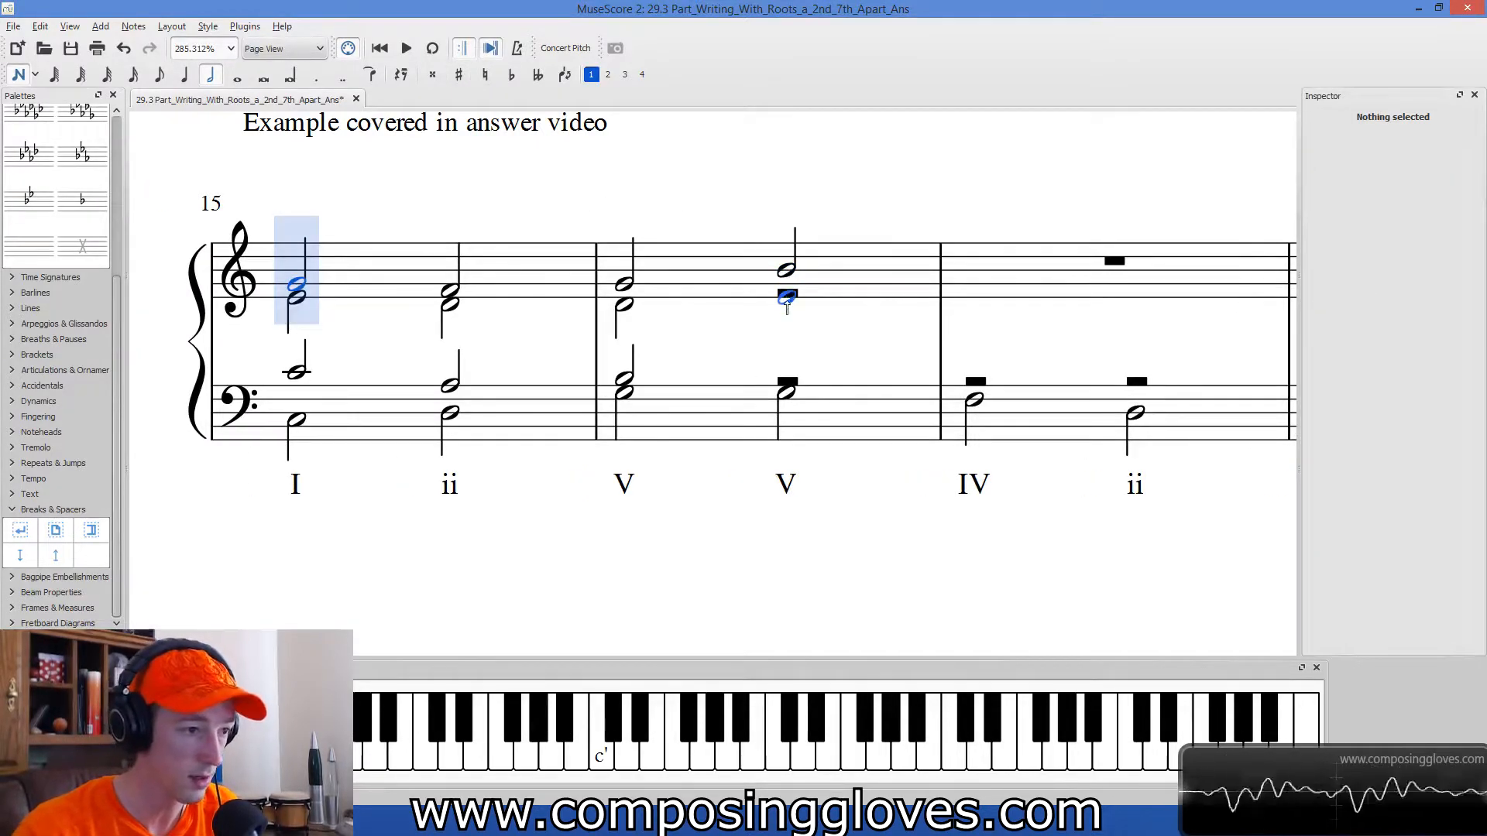
pyautogui.click(786, 312)
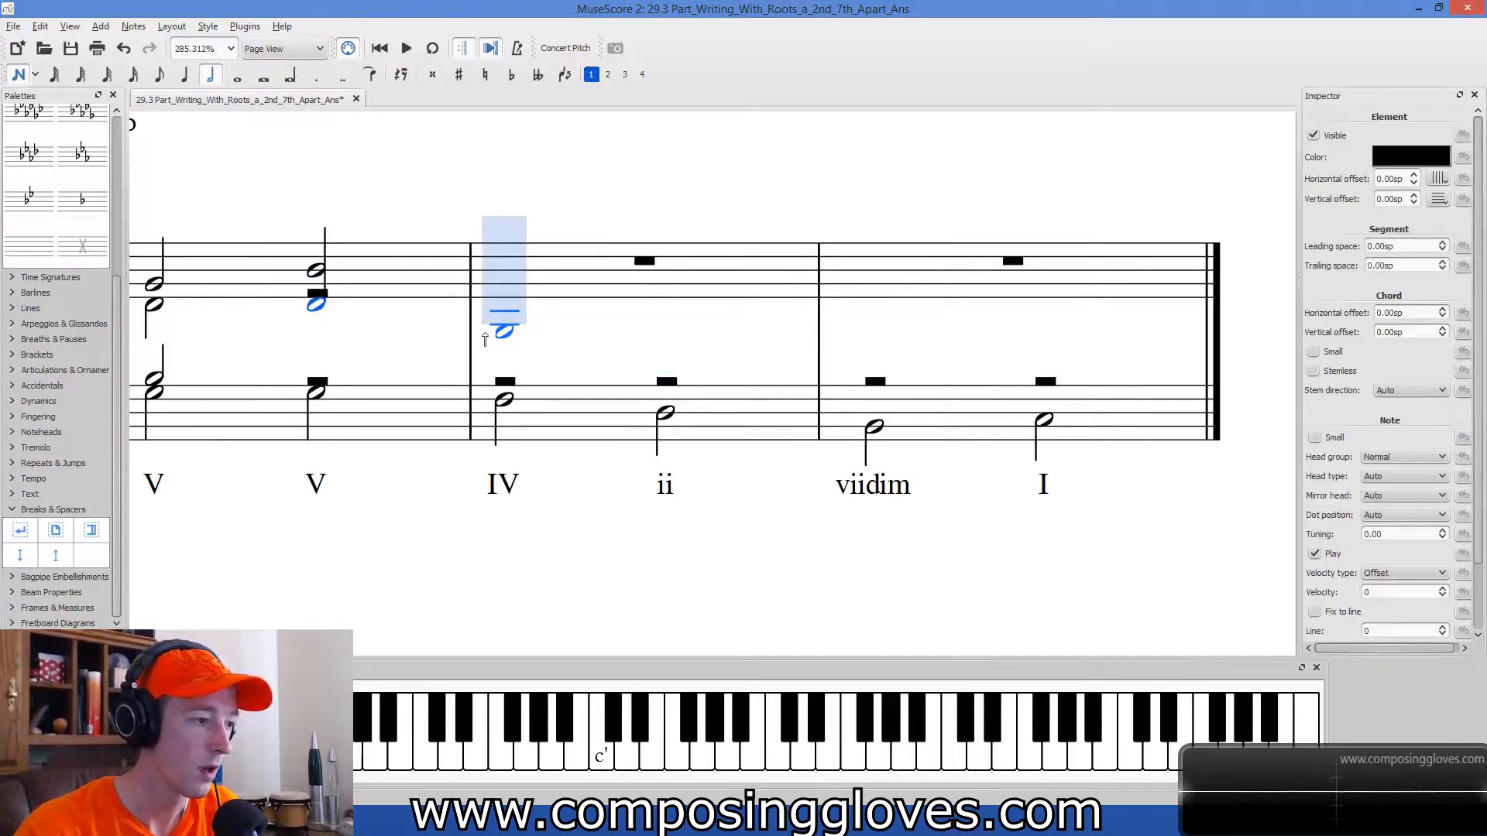
pyautogui.hotkey('ctrl', 'z')
pyautogui.click(609, 75)
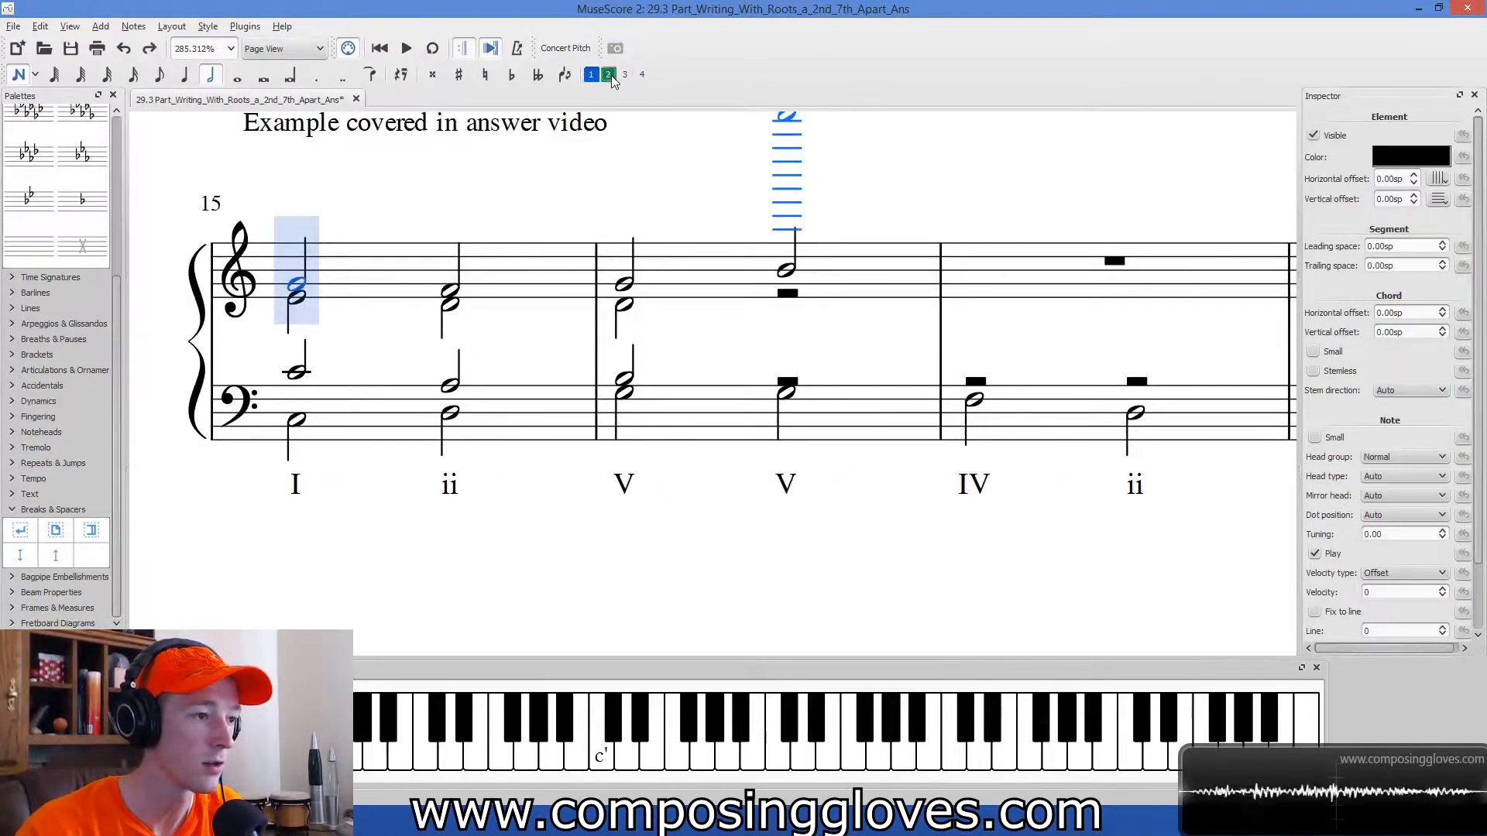
pyautogui.click(786, 304)
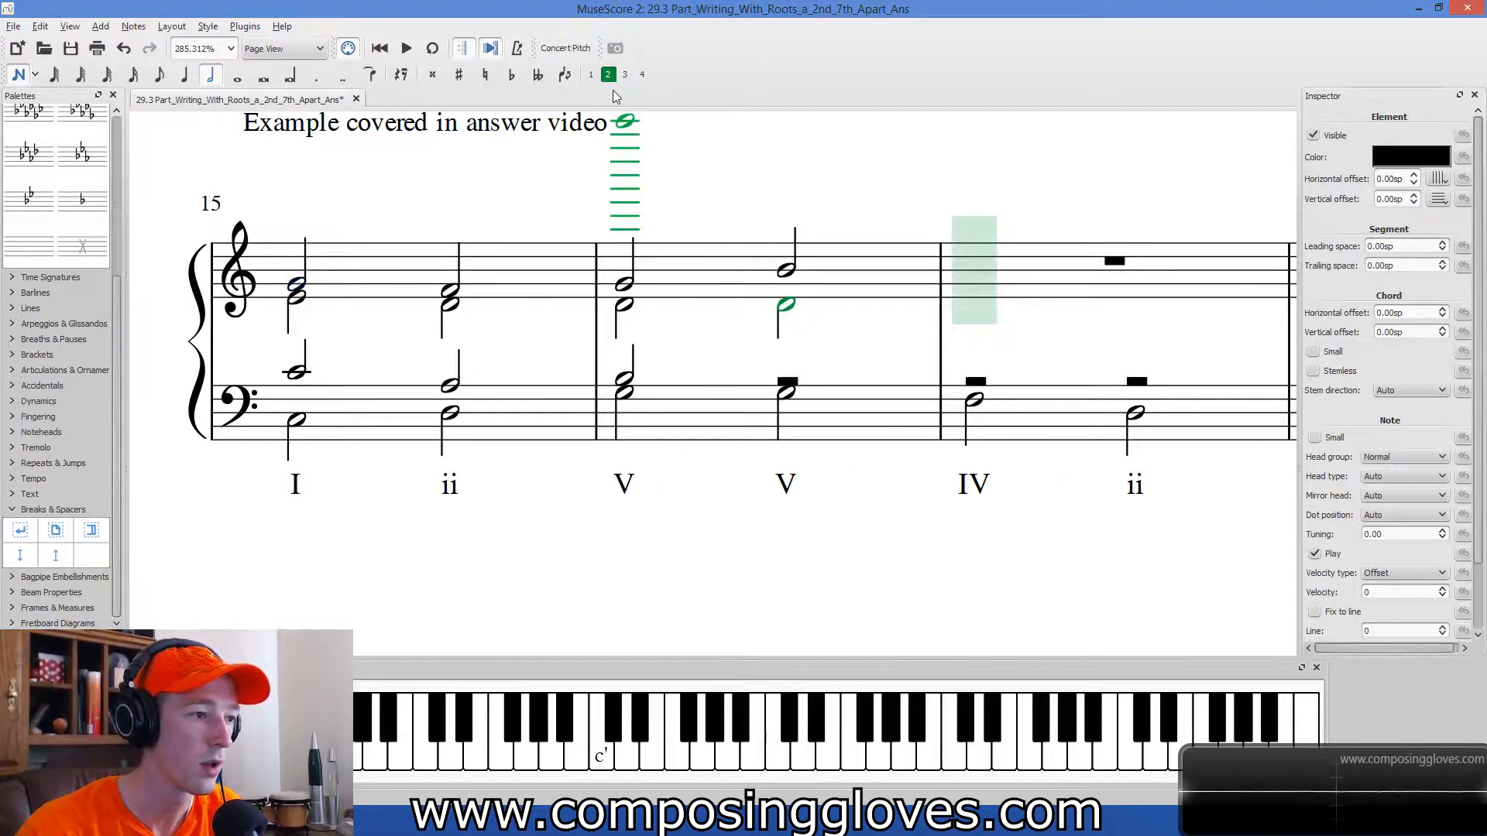
# Enter a tenor half note B in voice 1 of the bass staff on measure 16's second V chord.
pyautogui.click(591, 75)
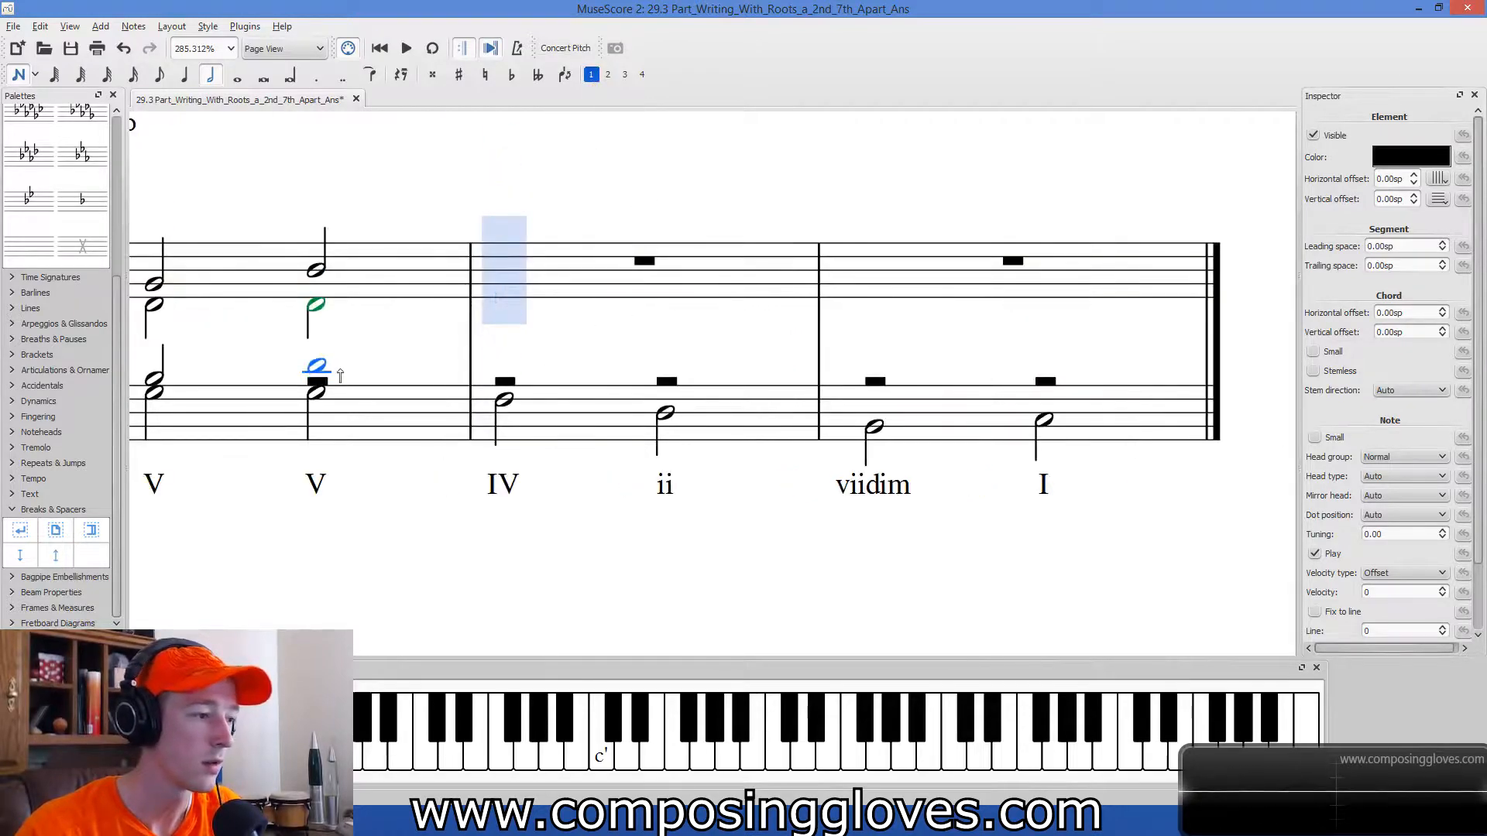
pyautogui.click(340, 379)
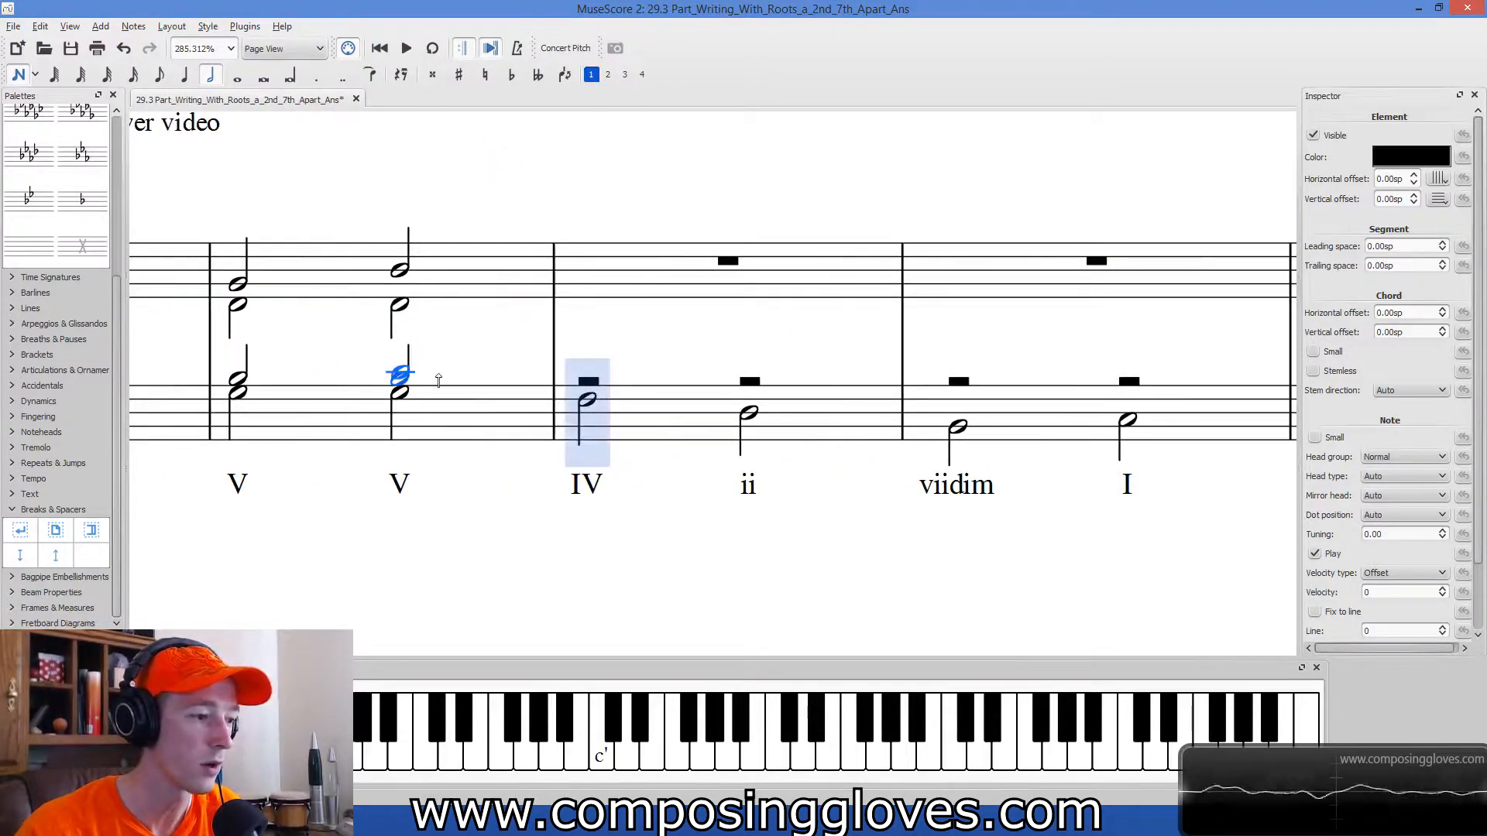
pyautogui.press('Escape')
# Review measure 16's two V chords, selecting their tenor and bass notes together with the numerals.
pyautogui.moveTo(531, 617); pyautogui.dragTo(878, 564)
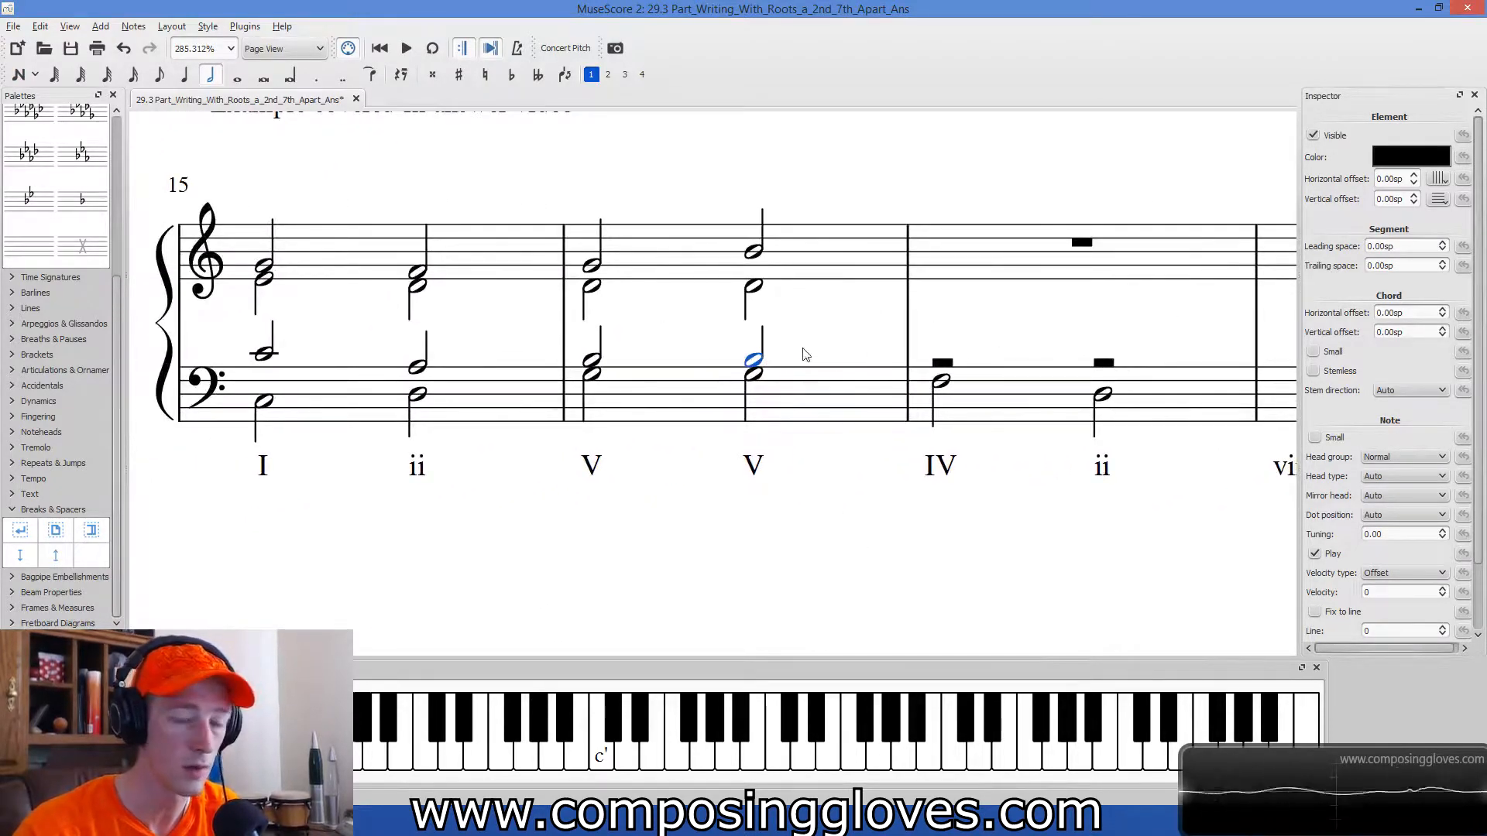
pyautogui.moveTo(681, 495); pyautogui.dragTo(671, 560)
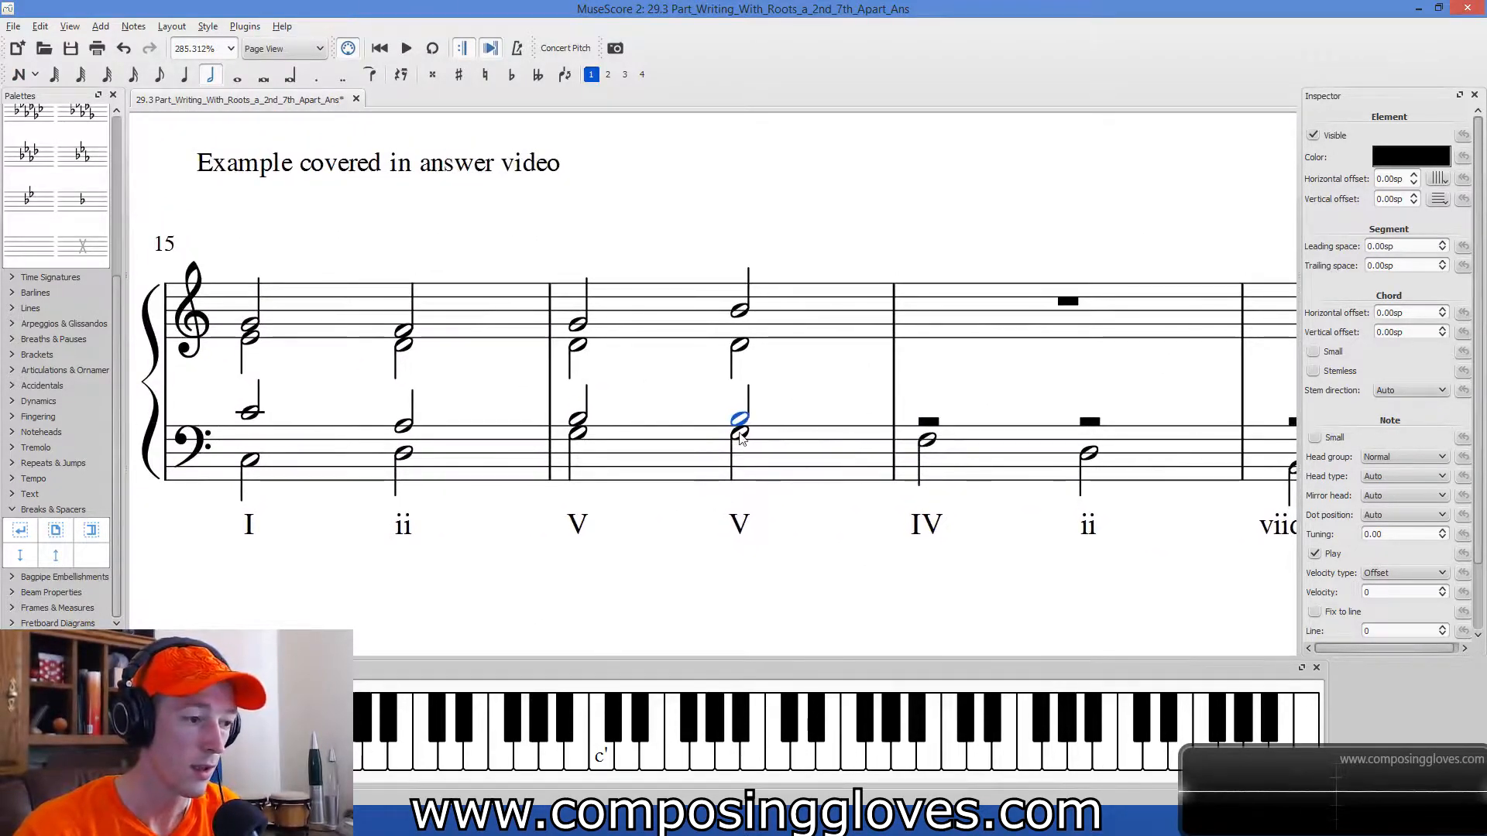
pyautogui.moveTo(773, 388); pyautogui.dragTo(743, 319)
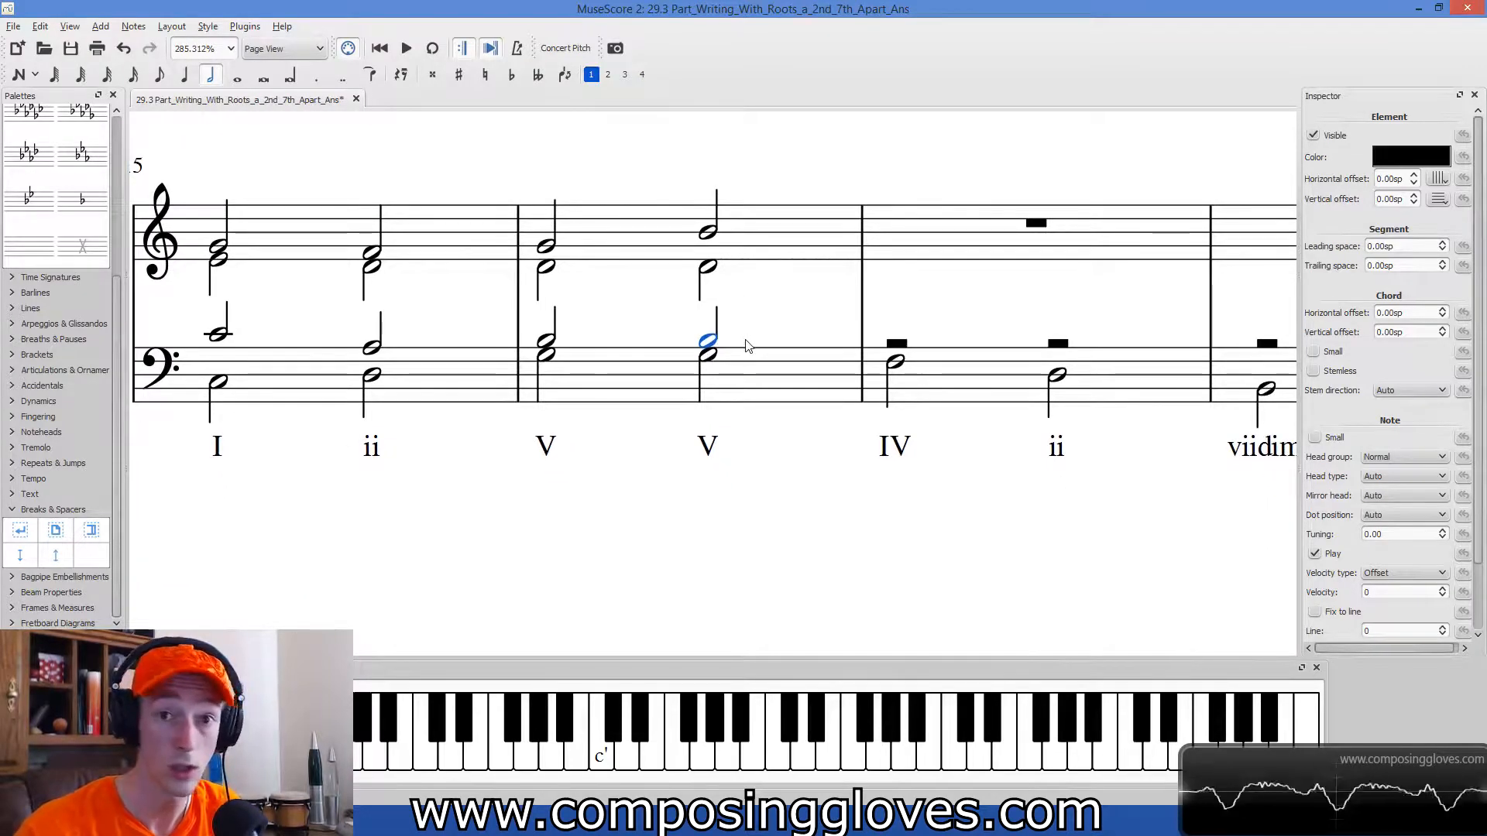
pyautogui.click(633, 364)
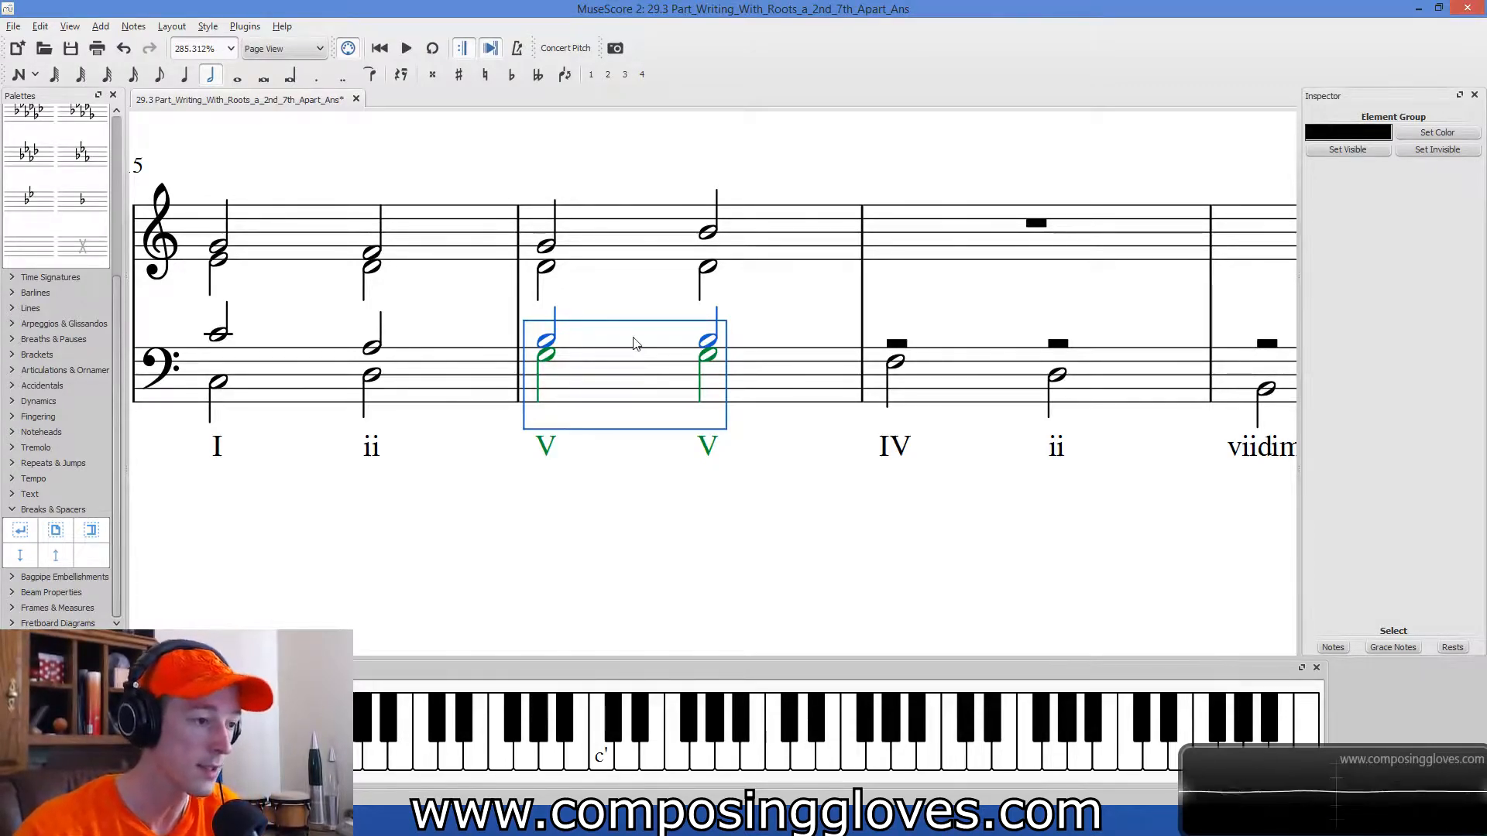
pyautogui.moveTo(681, 328); pyautogui.dragTo(682, 328)
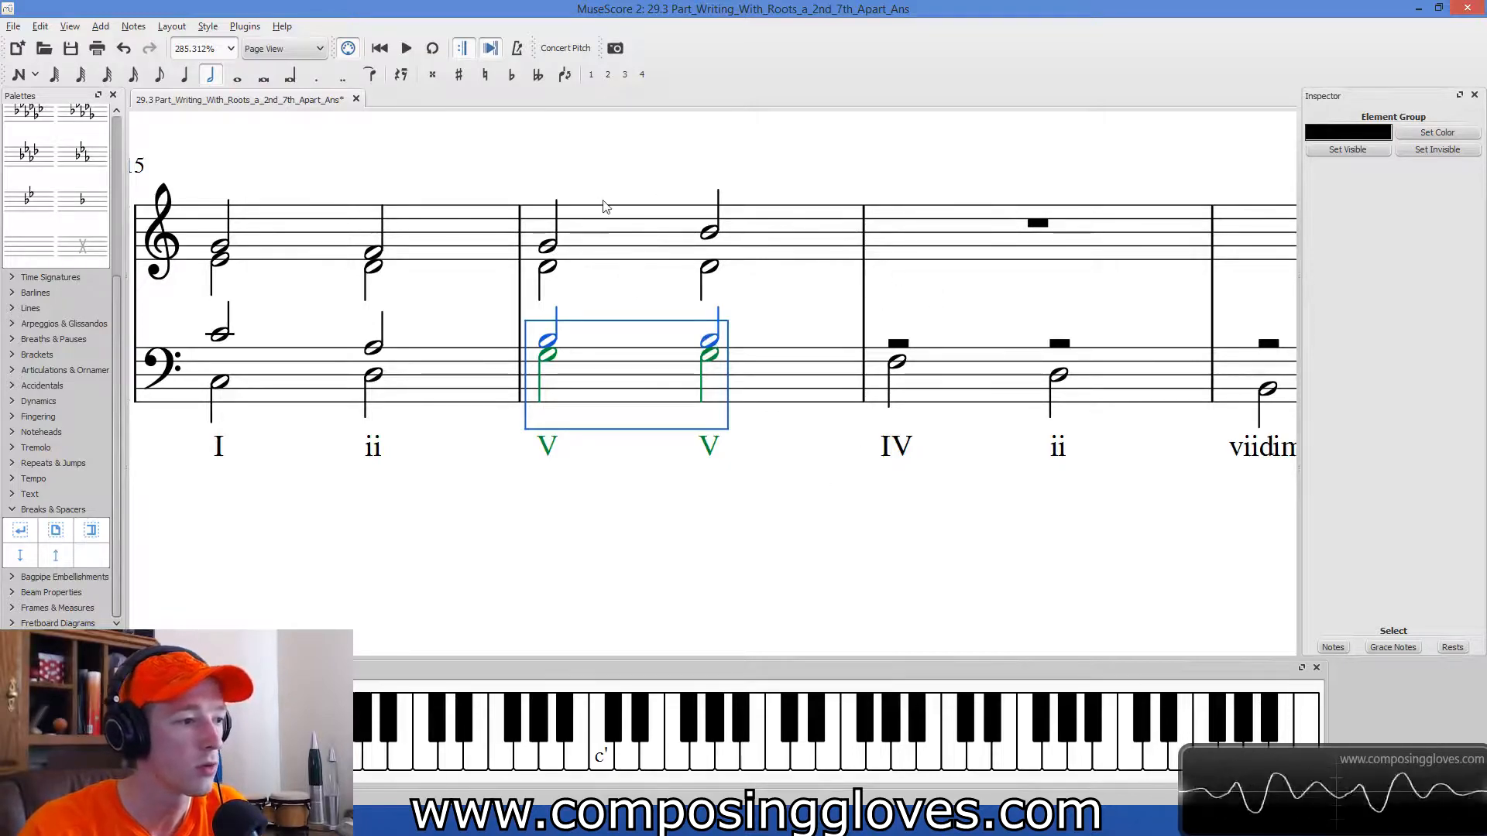
pyautogui.moveTo(823, 411); pyautogui.dragTo(689, 511)
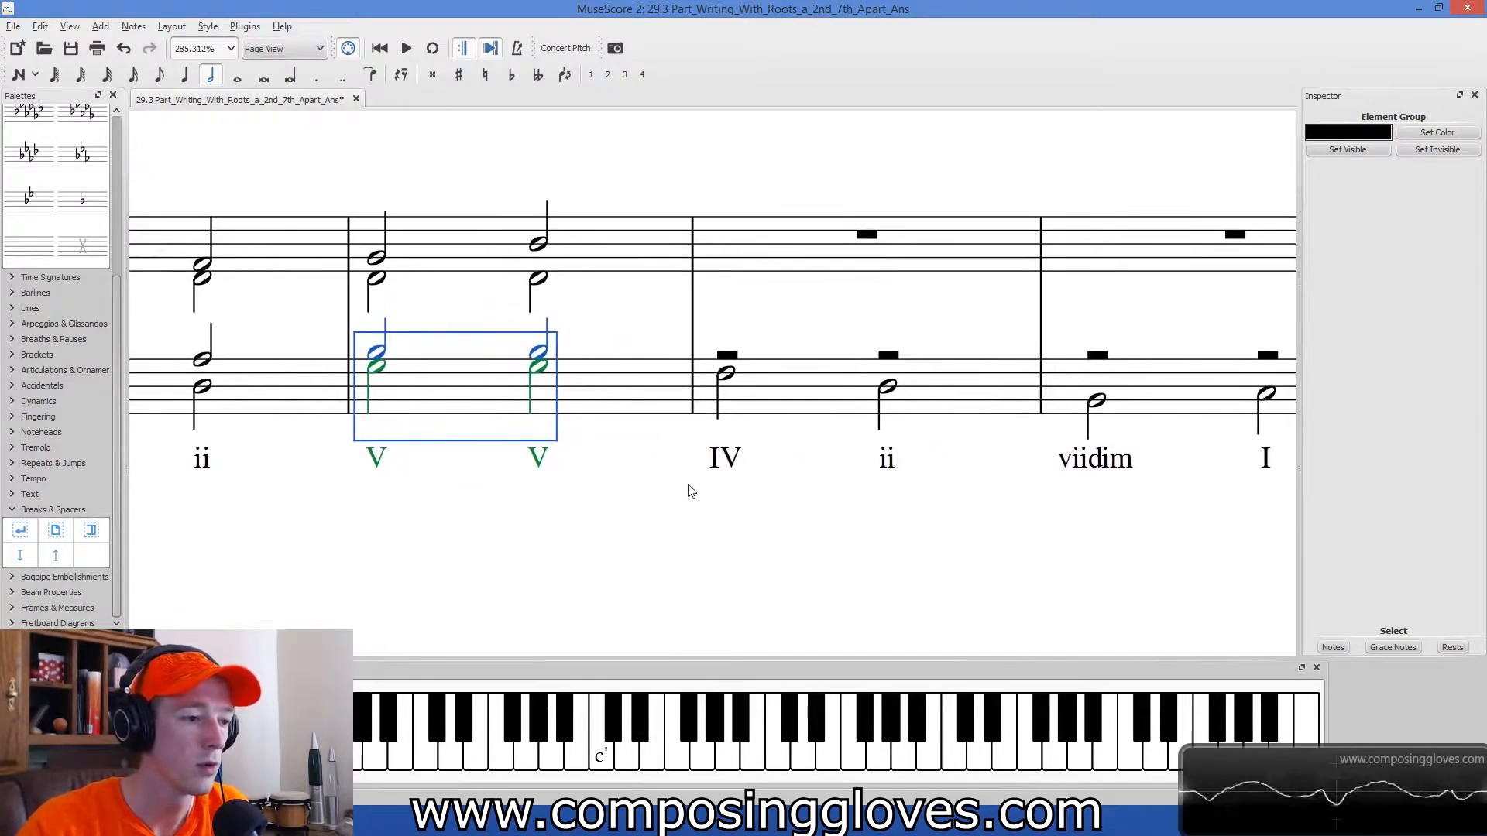
# Enter half note C in voice 1 for both the tenor and the soprano on measure 17's IV chord.
pyautogui.click(726, 374)
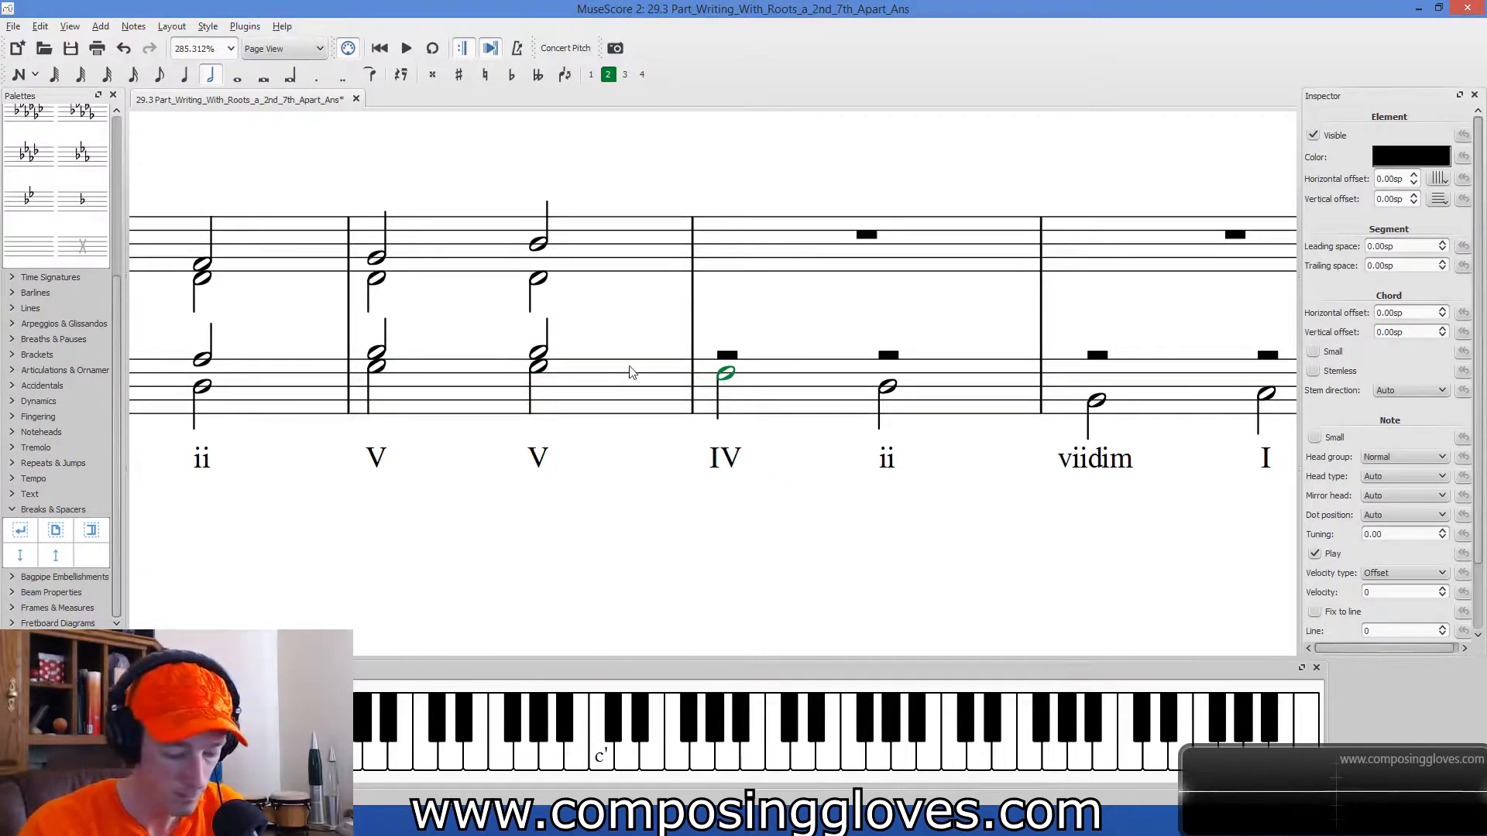
pyautogui.press('n')
pyautogui.click(591, 75)
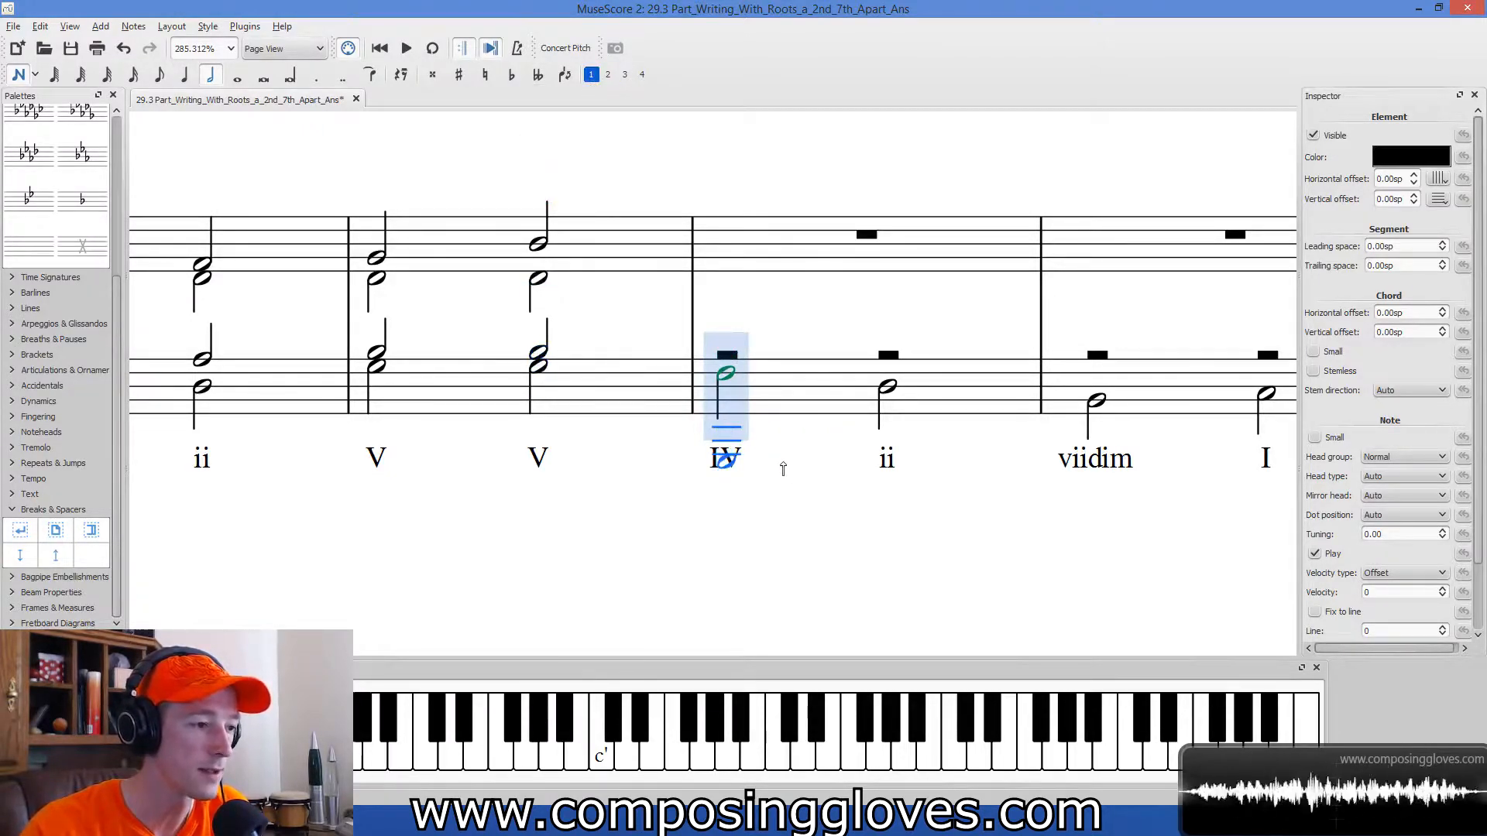
pyautogui.click(726, 346)
pyautogui.hotkey('alt', 'Down')
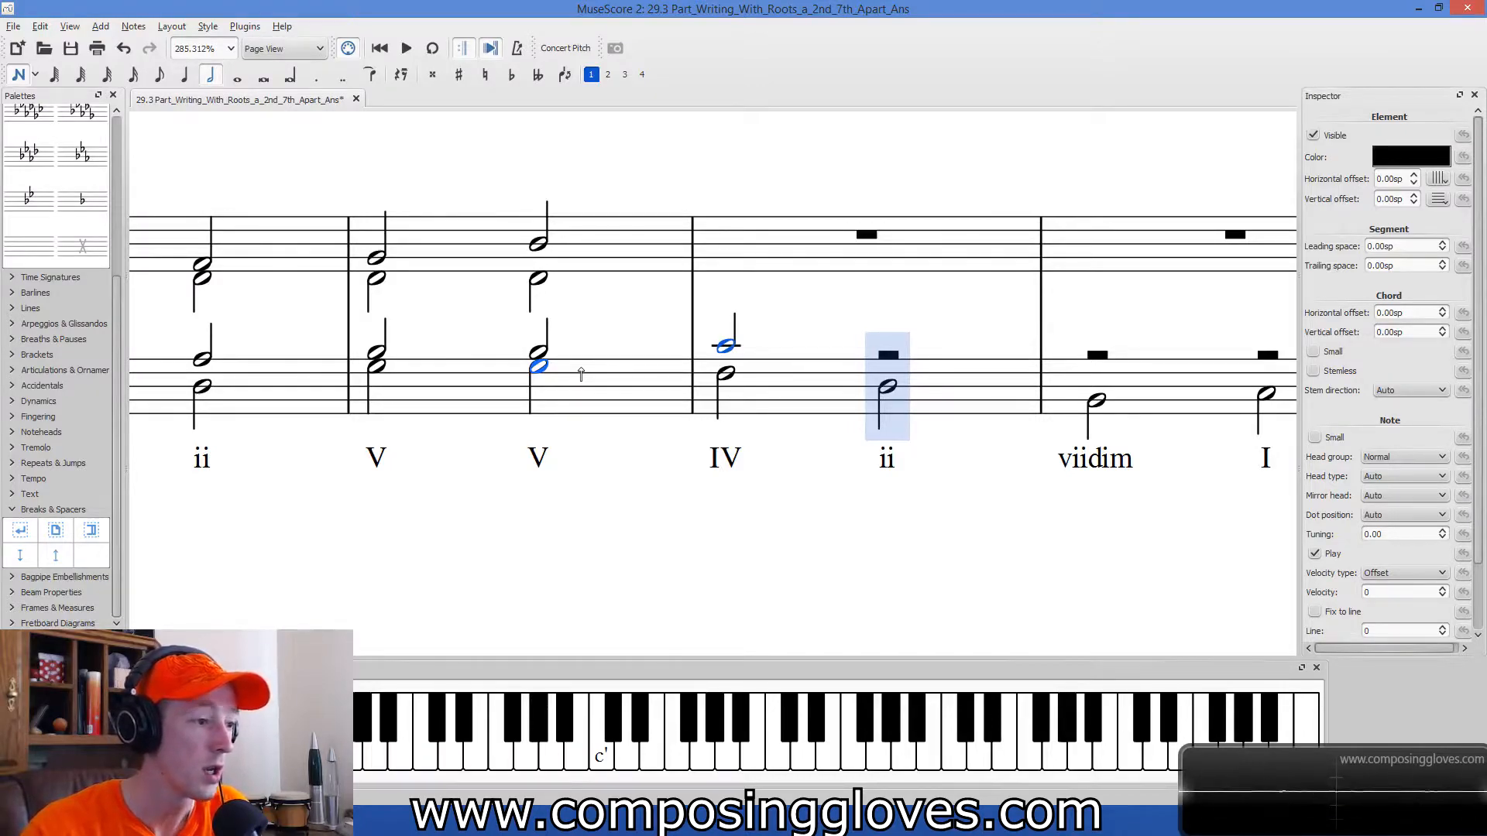
pyautogui.keyDown('shift'); pyautogui.click(702, 372); pyautogui.keyUp('shift')
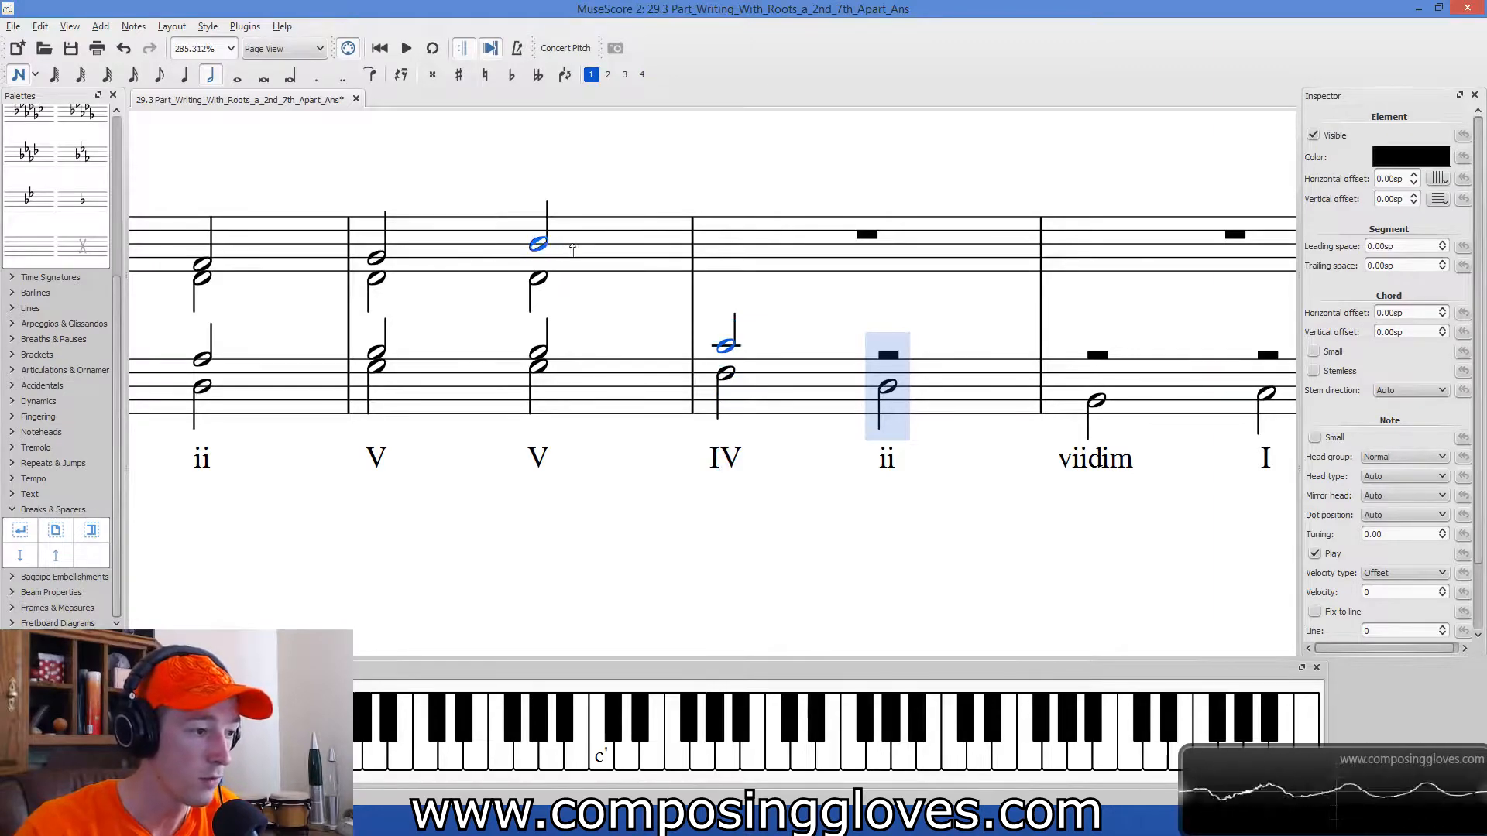
pyautogui.click(724, 241)
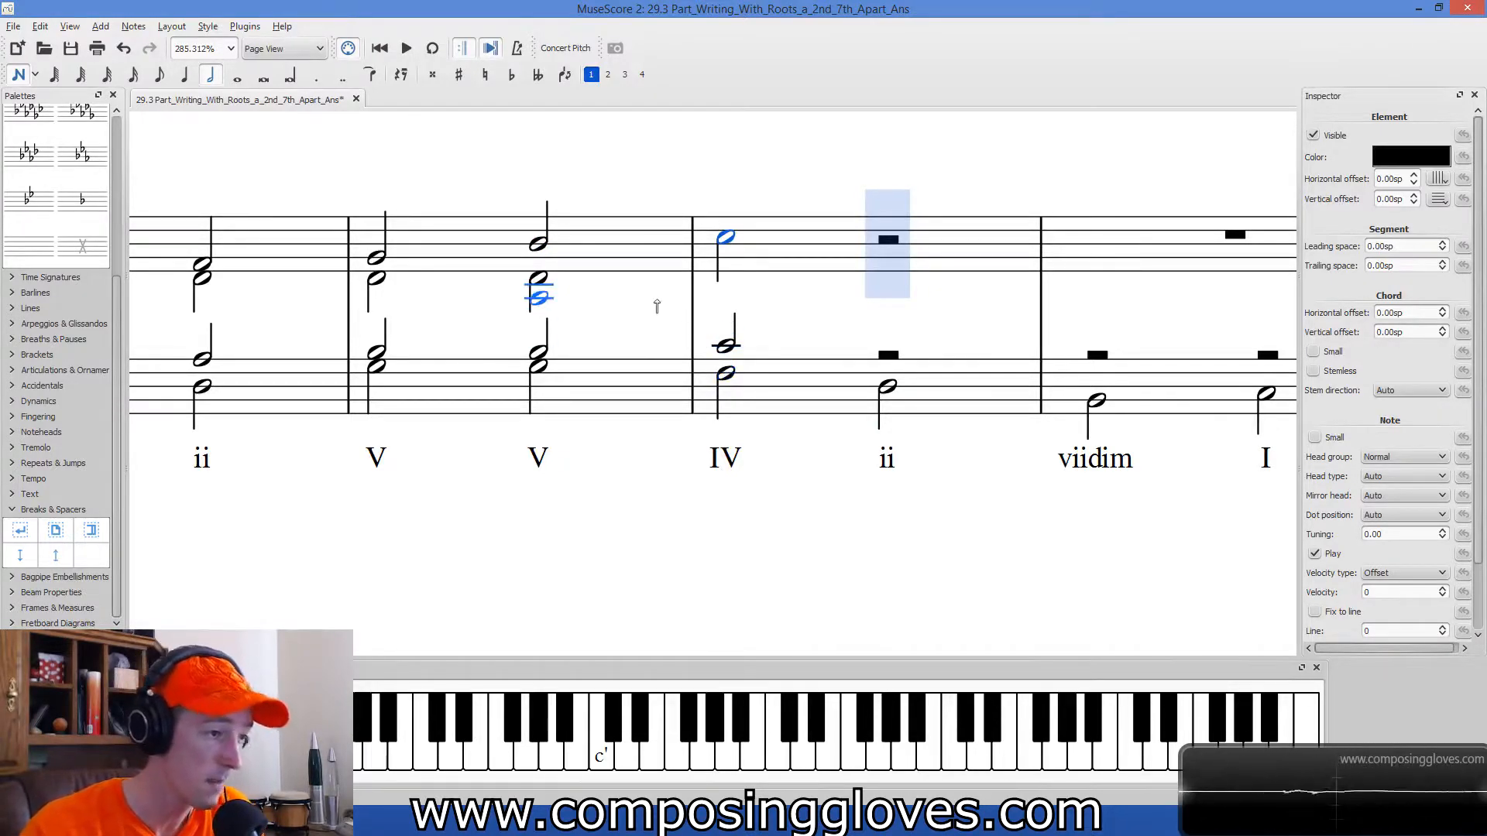
# Add an alto half note A in voice 2 on the IV chord, raised an octave to sit just below the soprano.
pyautogui.click(609, 74)
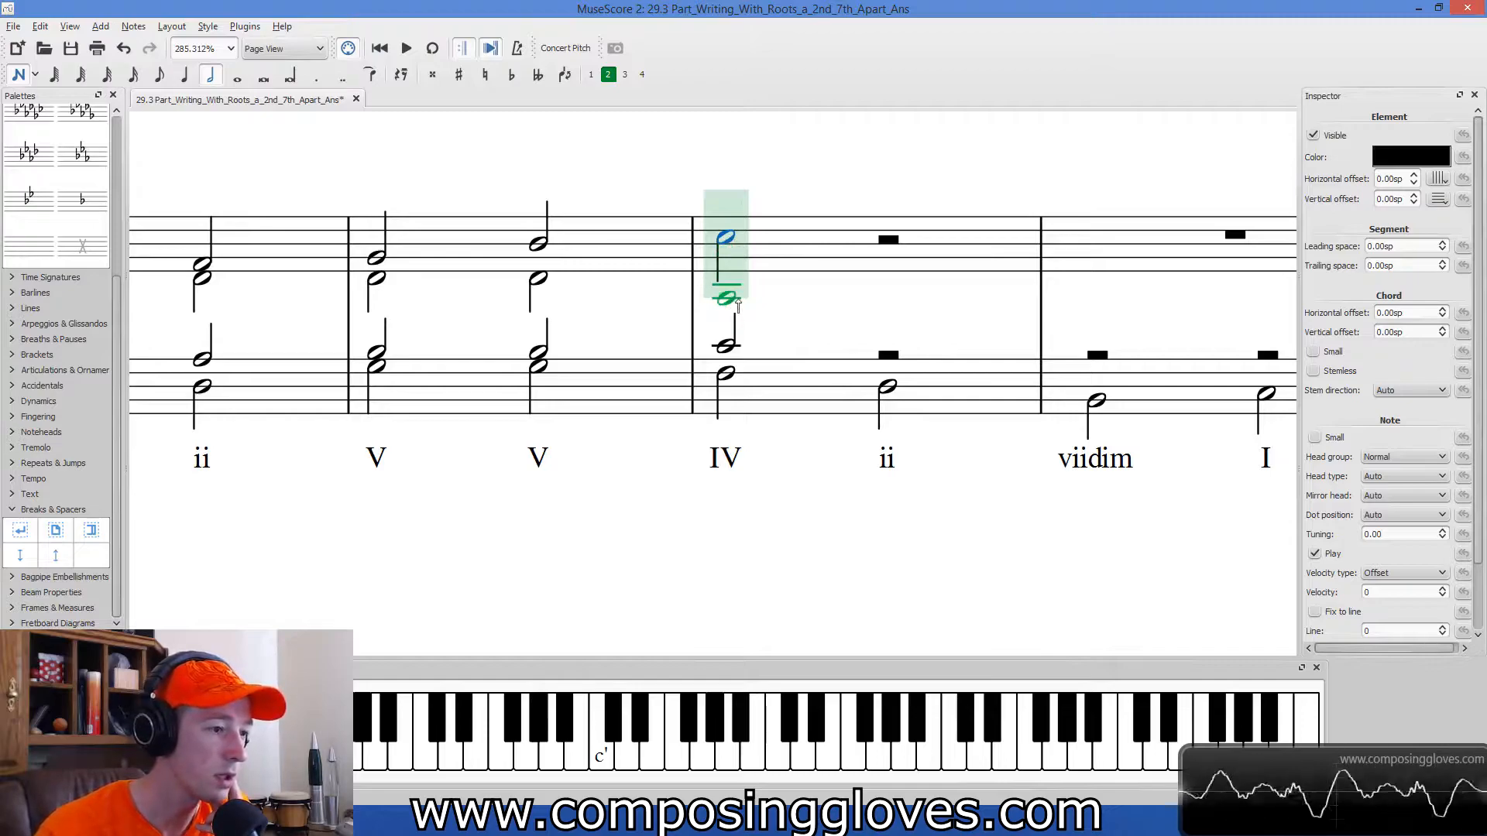
pyautogui.click(737, 304)
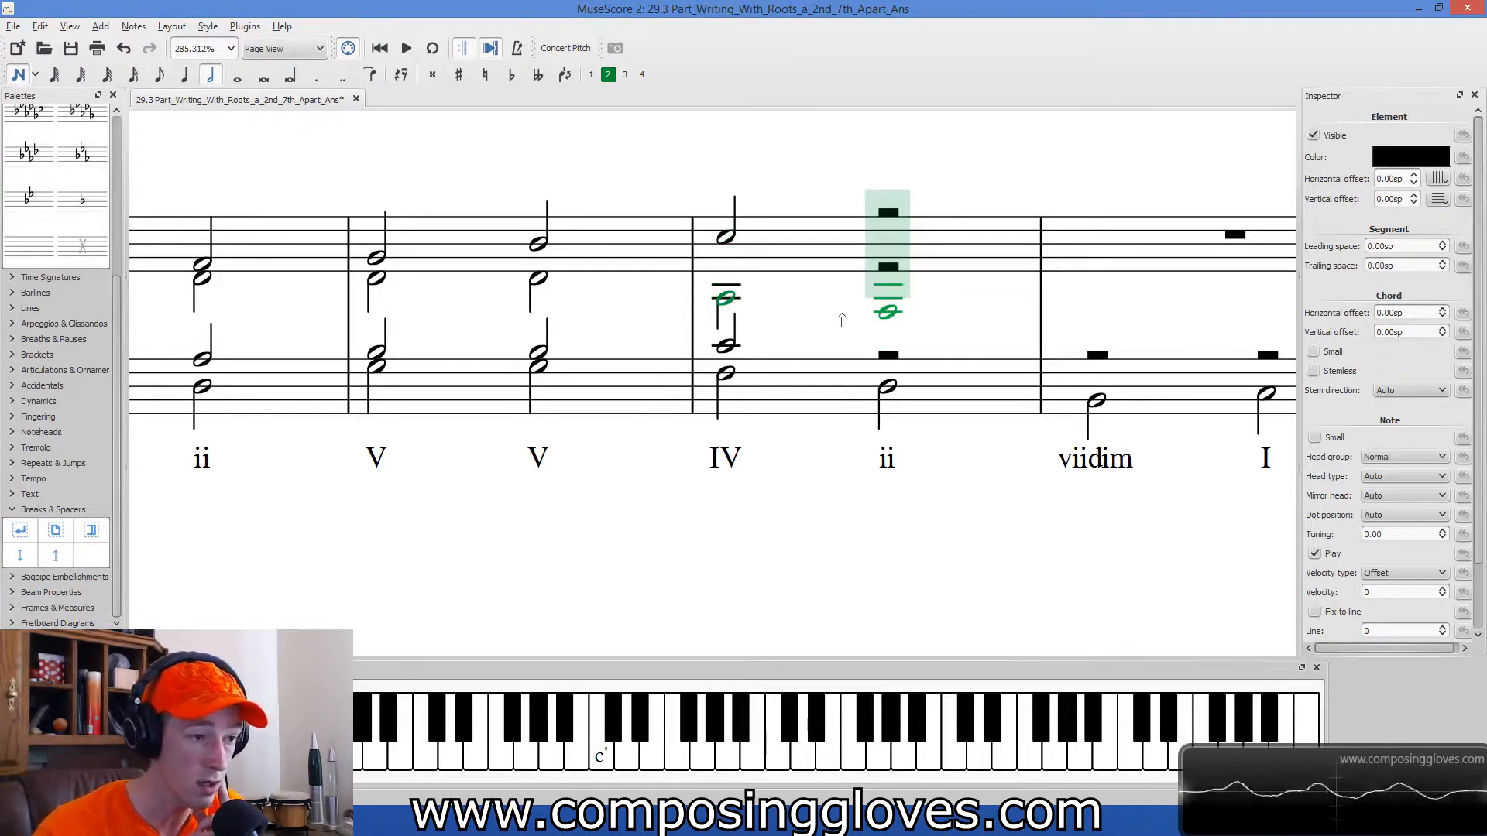
pyautogui.press('Up')
pyautogui.press('Up')
pyautogui.press('Up')
pyautogui.press('Up')
pyautogui.press('Up')
pyautogui.press('Up')
pyautogui.press('Up')
pyautogui.press('Up')
pyautogui.press('Up')
pyautogui.press('Up')
pyautogui.press('Up')
pyautogui.press('Up')
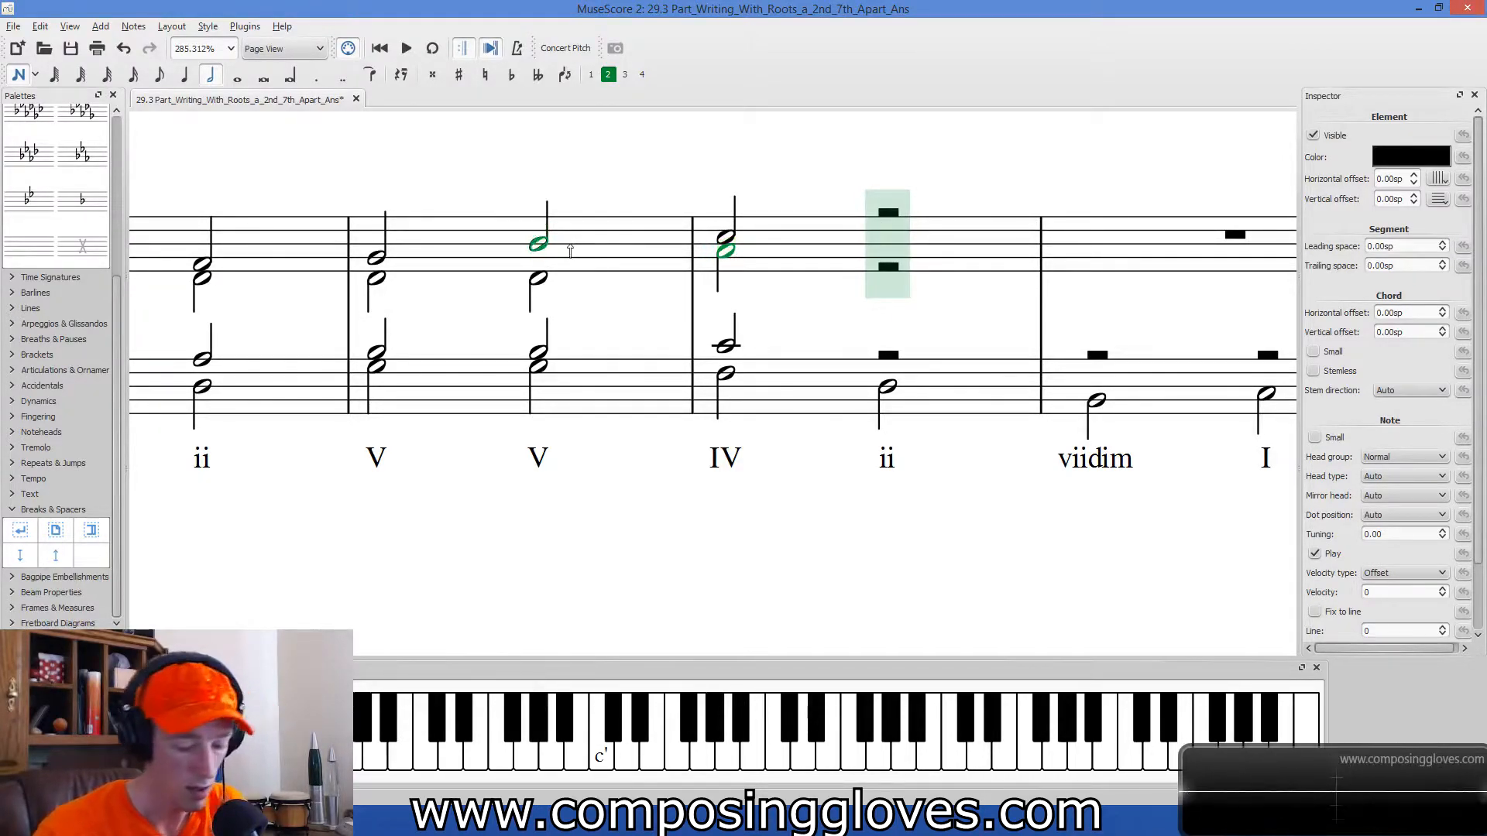
pyautogui.press('Escape')
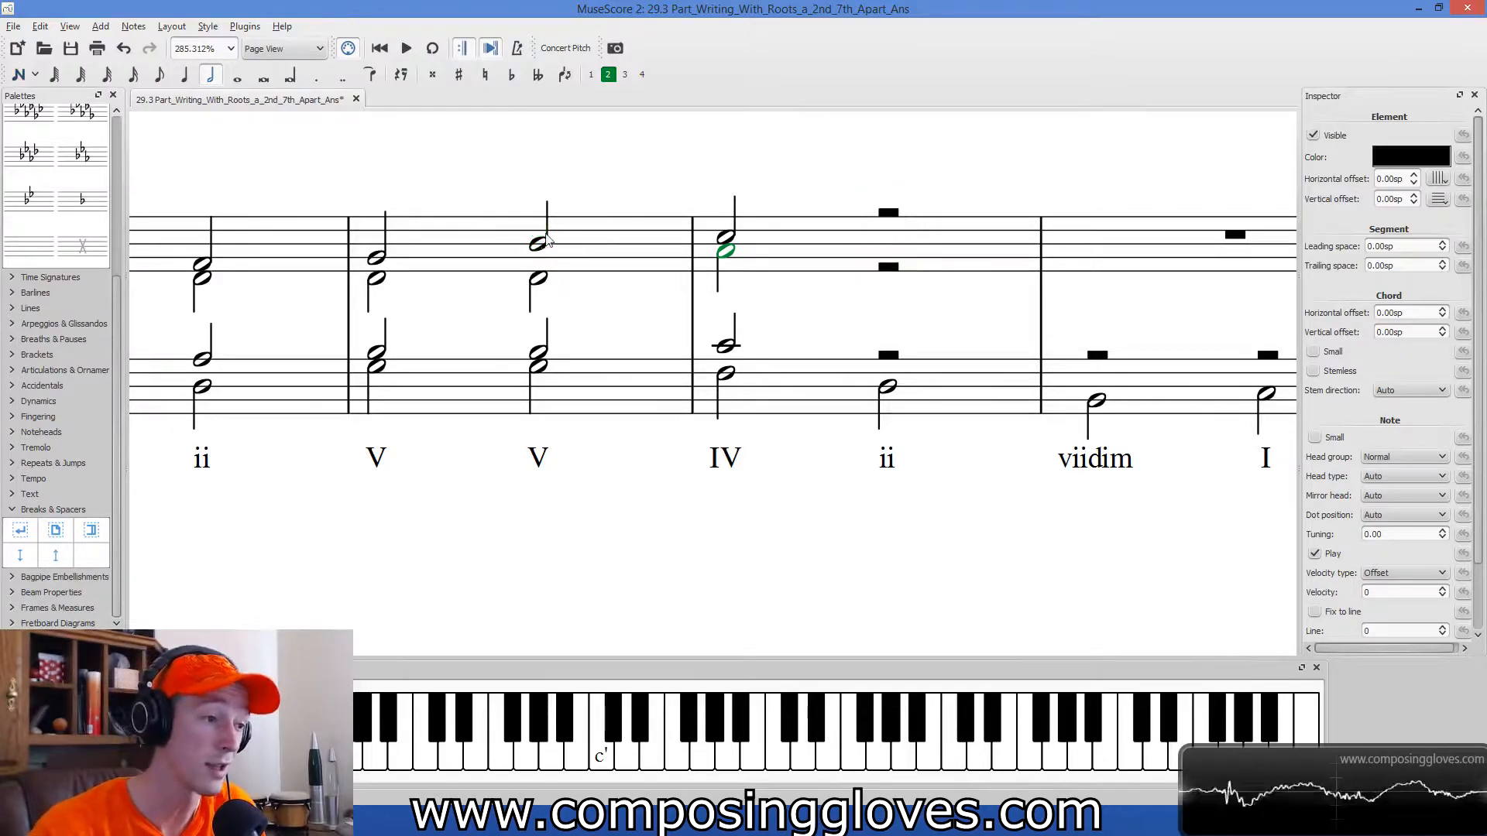
# Check the soprano and alto voice leading from measure 16's second V chord to the IV chord.
pyautogui.click(538, 244)
pyautogui.click(654, 194)
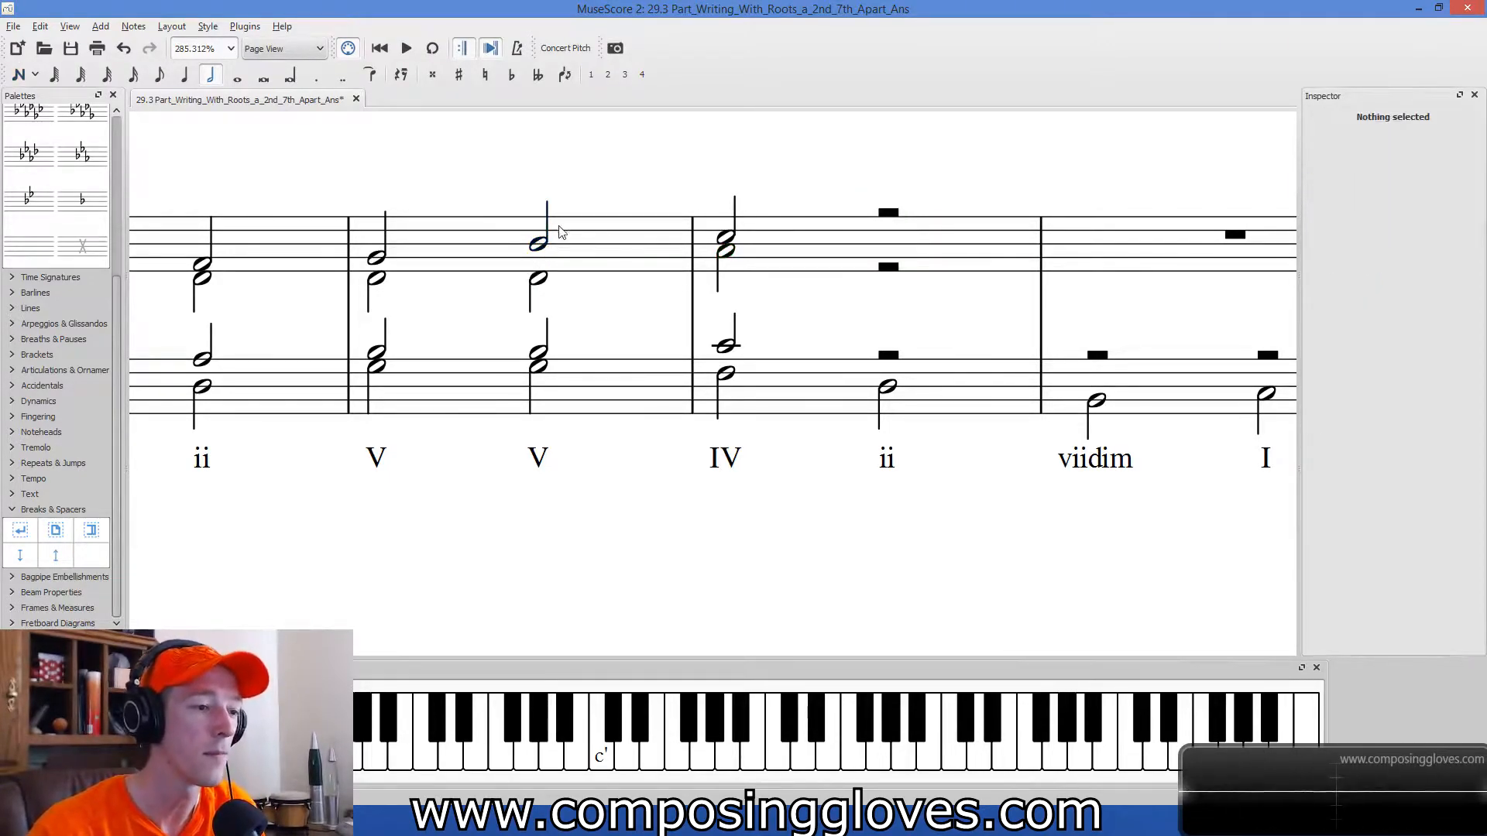
pyautogui.click(543, 246)
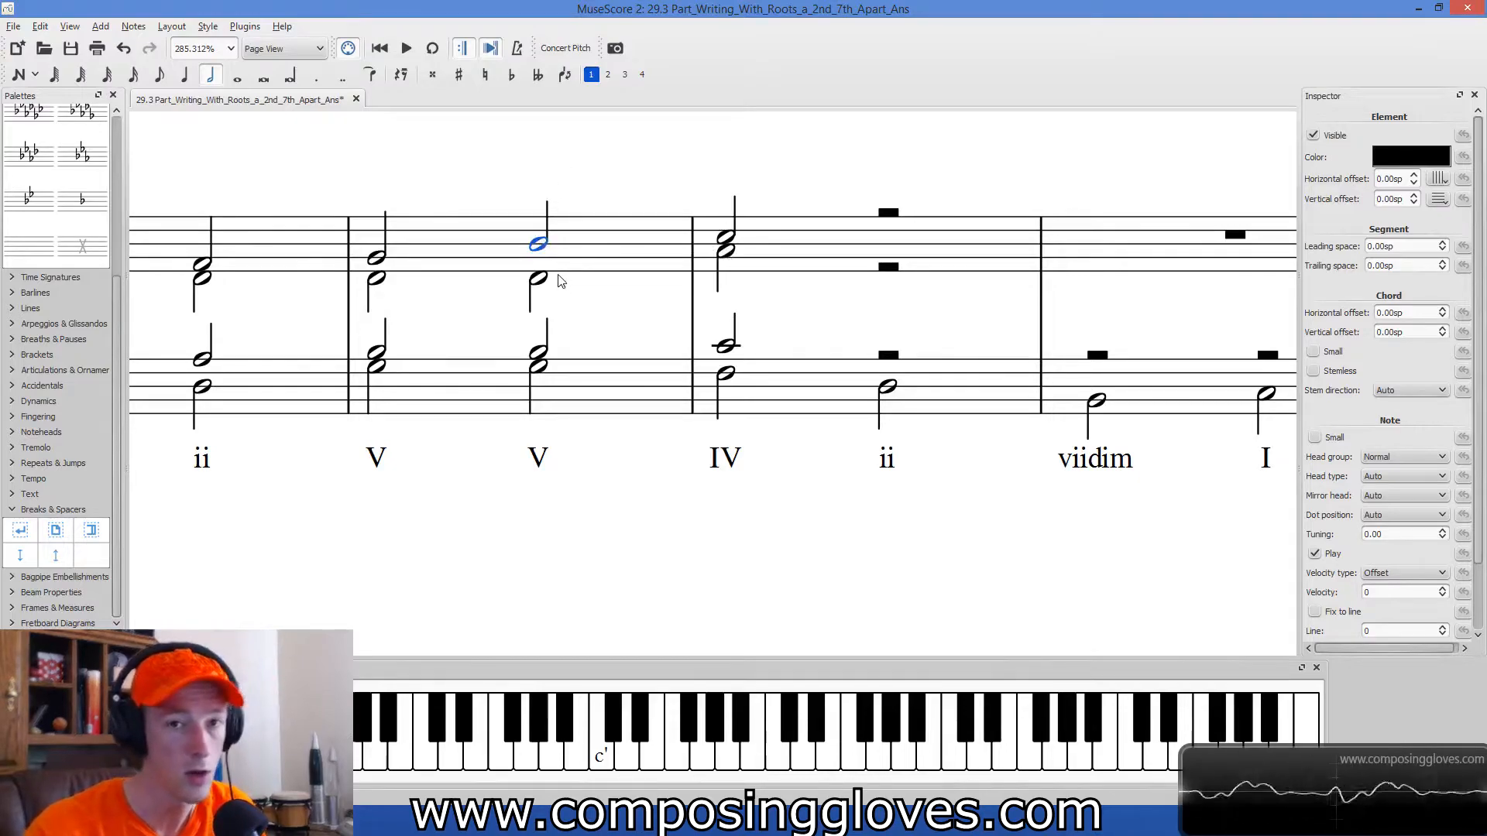
pyautogui.click(727, 238)
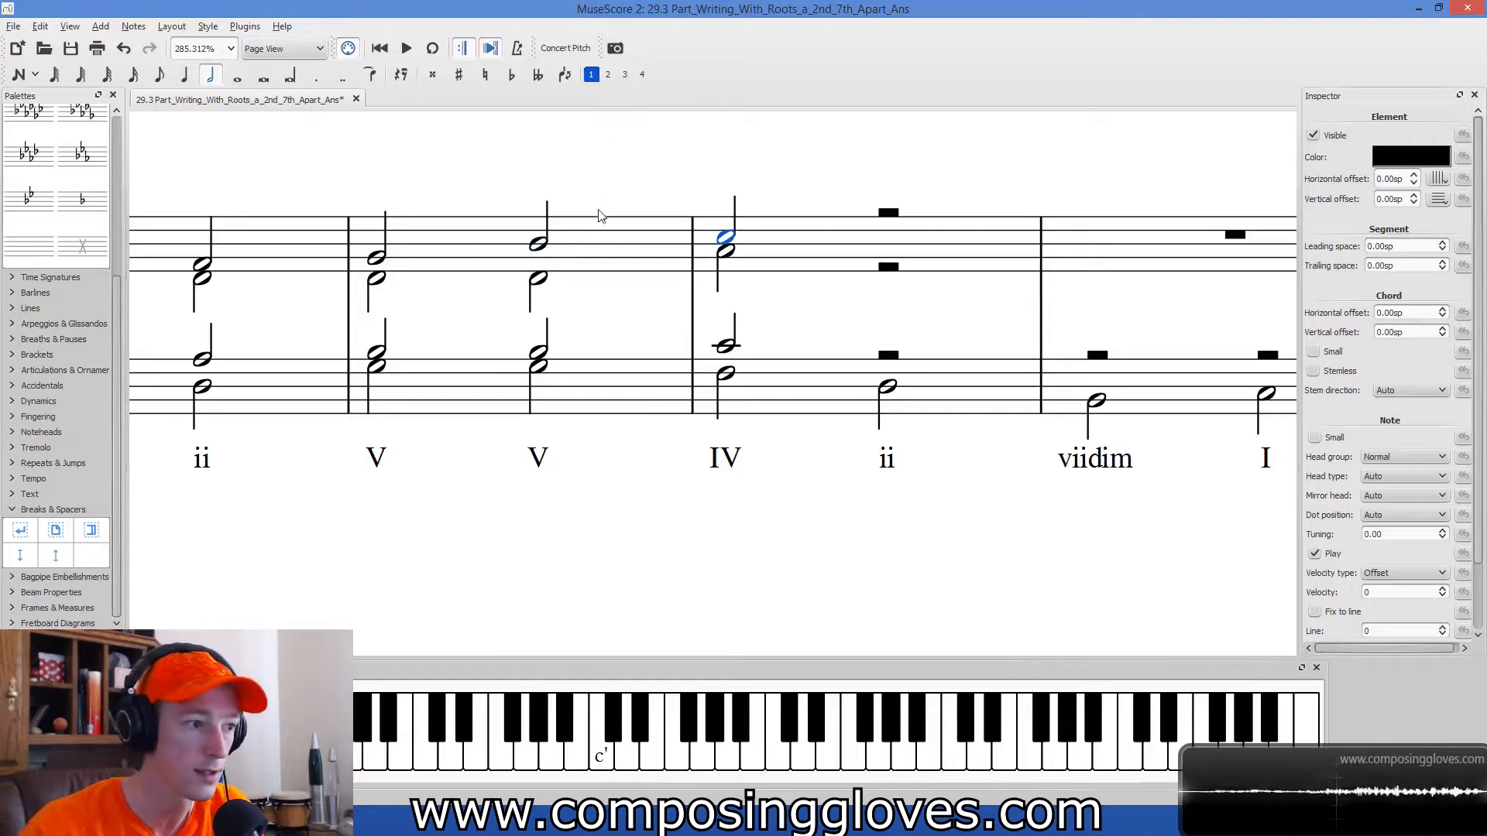
pyautogui.click(534, 244)
pyautogui.click(726, 237)
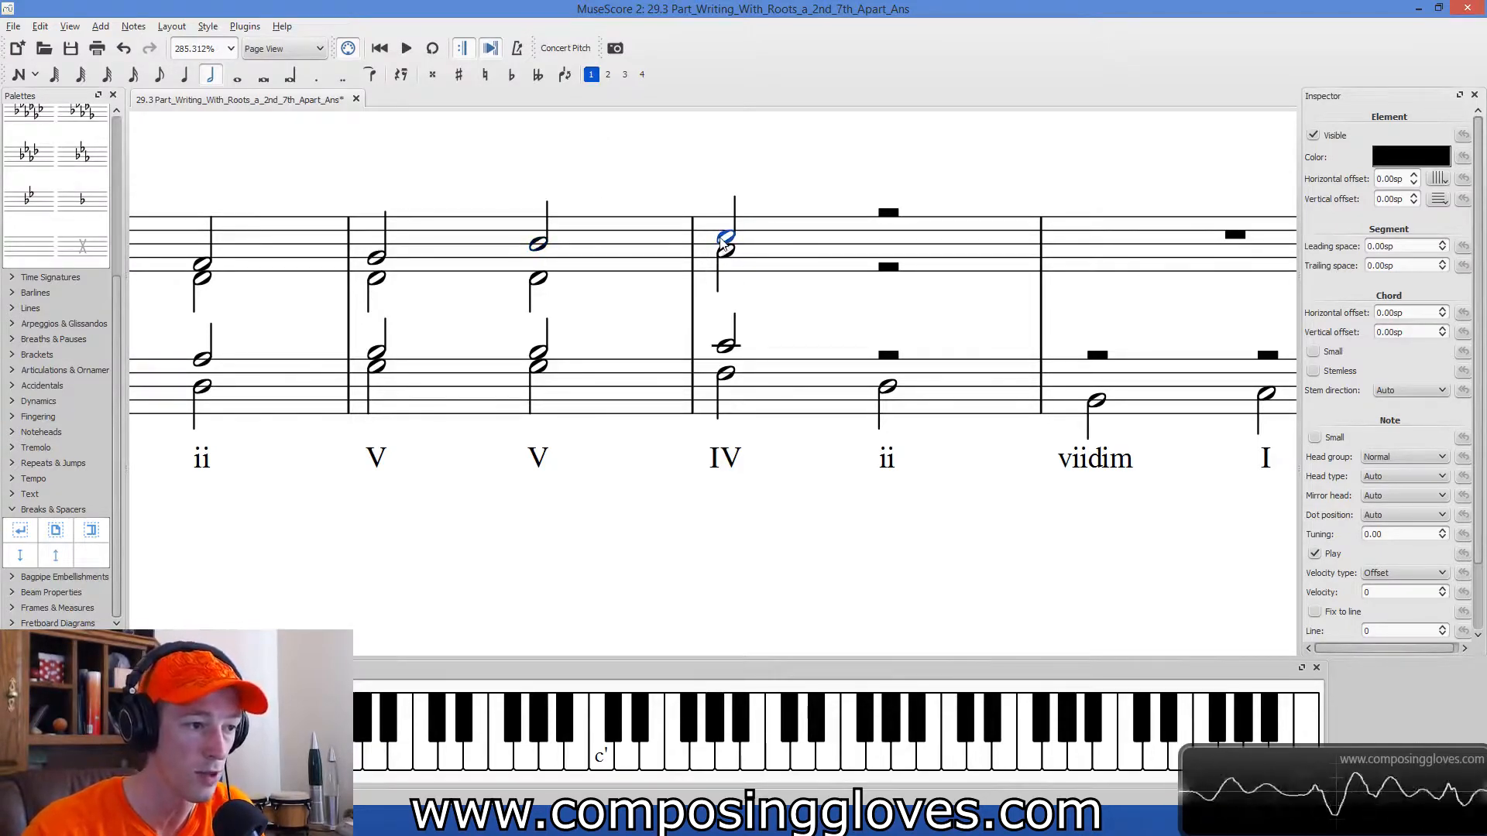
pyautogui.click(542, 246)
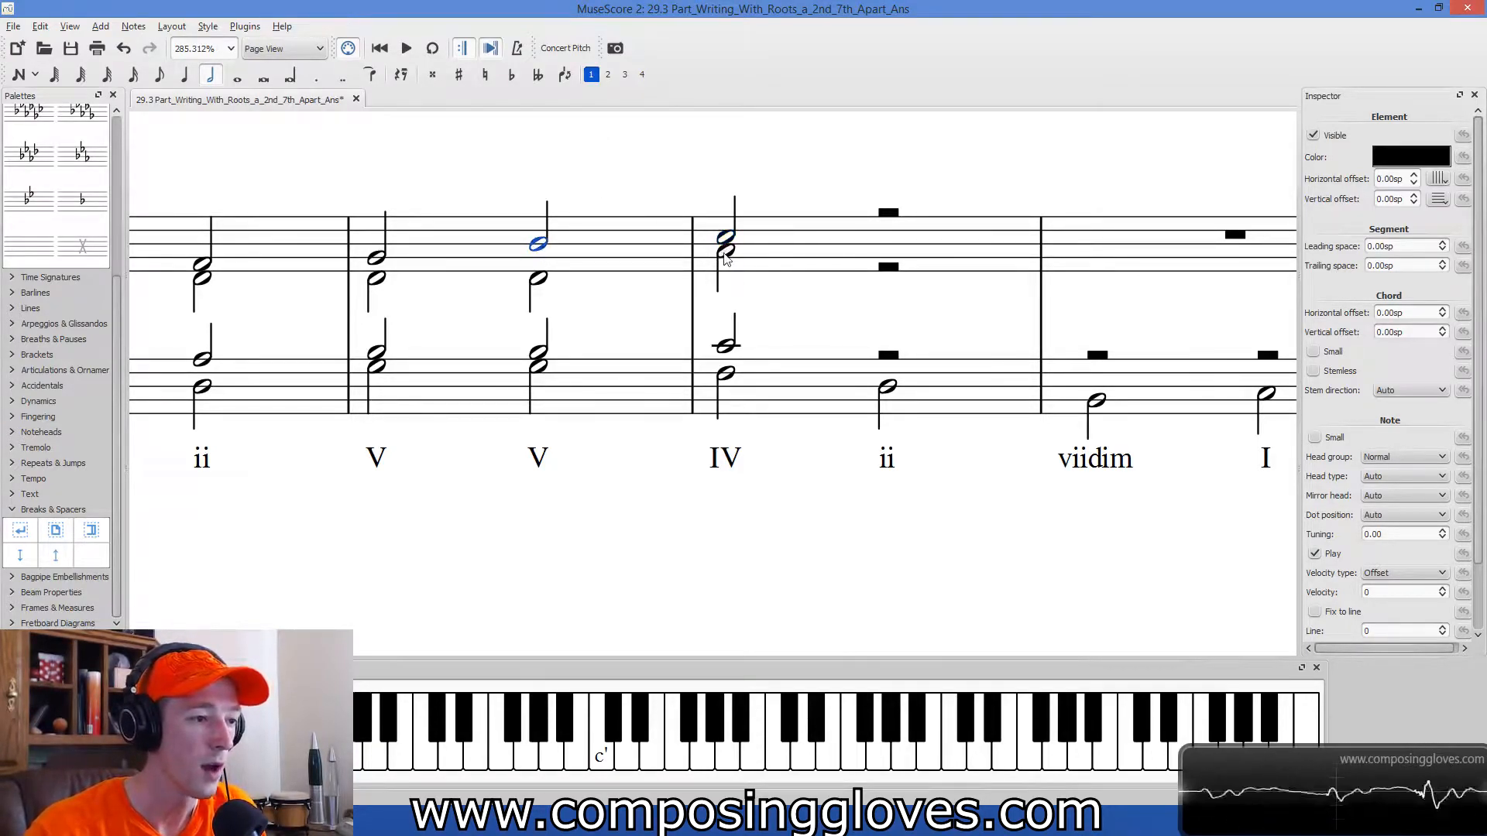
pyautogui.click(539, 280)
pyautogui.click(727, 252)
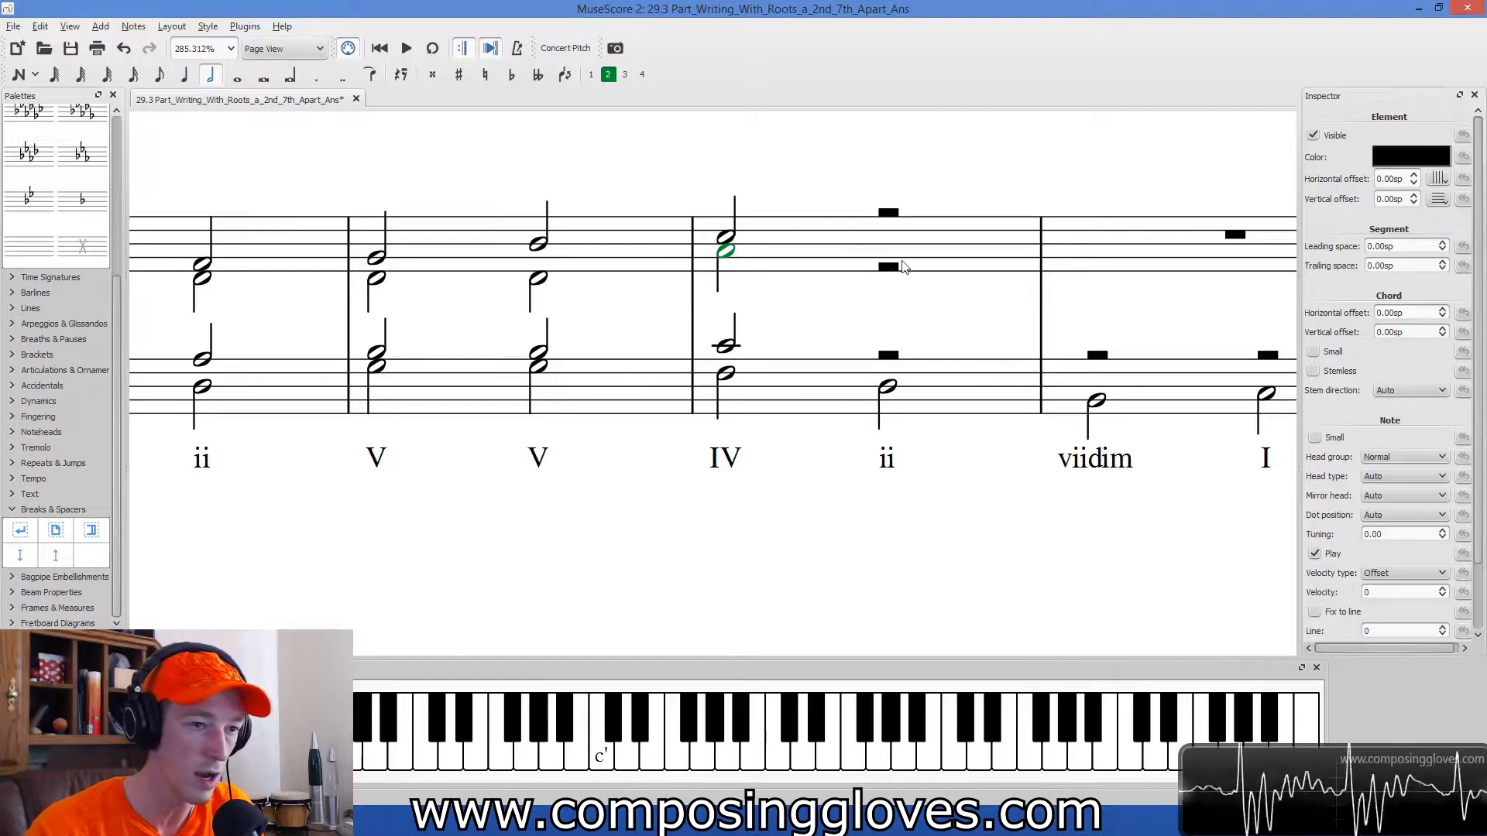
pyautogui.moveTo(893, 317); pyautogui.dragTo(785, 326)
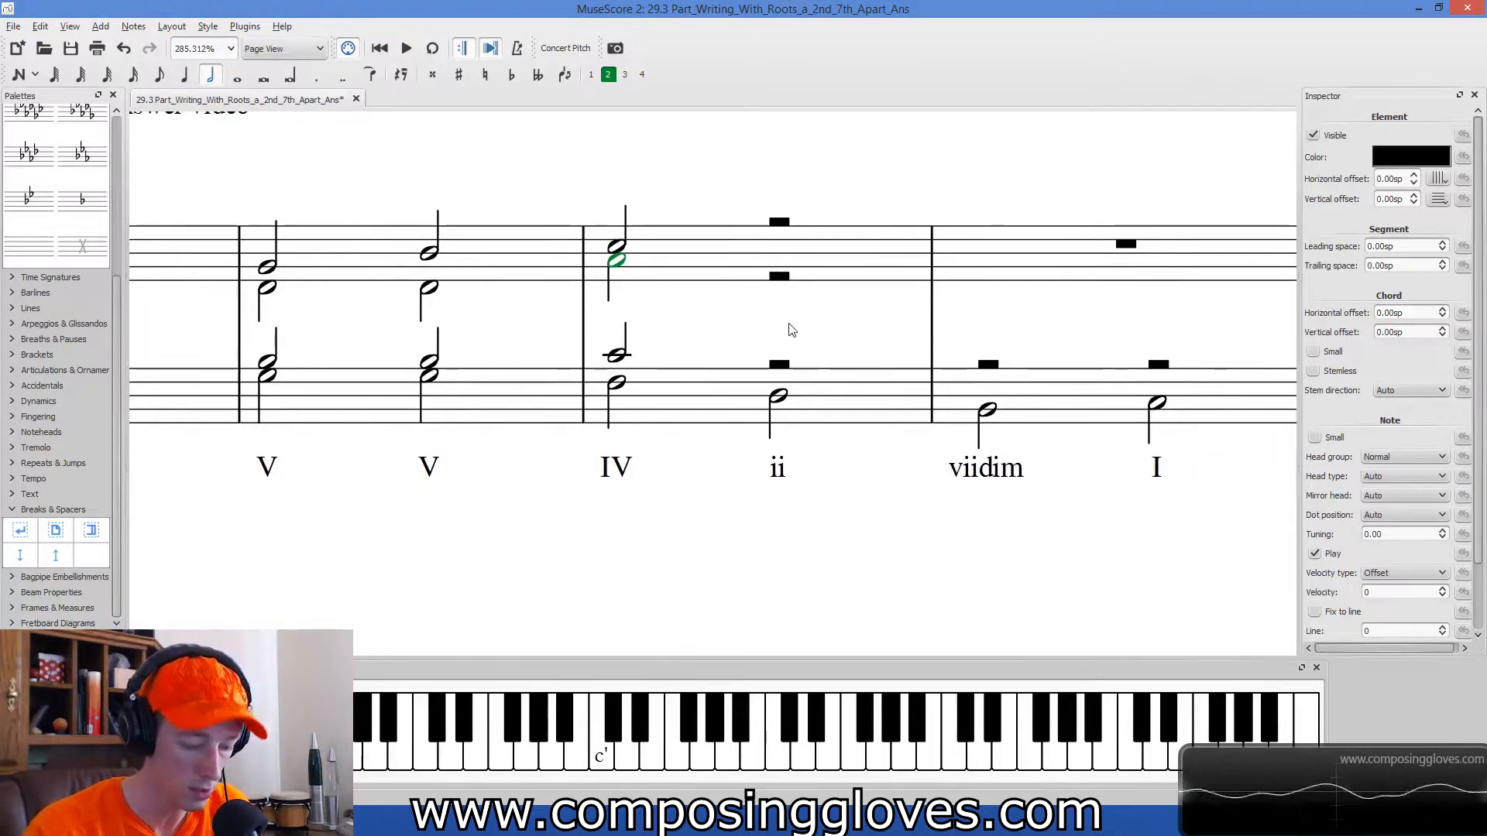
# Raise the soprano note of measure 16's second V chord to D.
pyautogui.press('n')
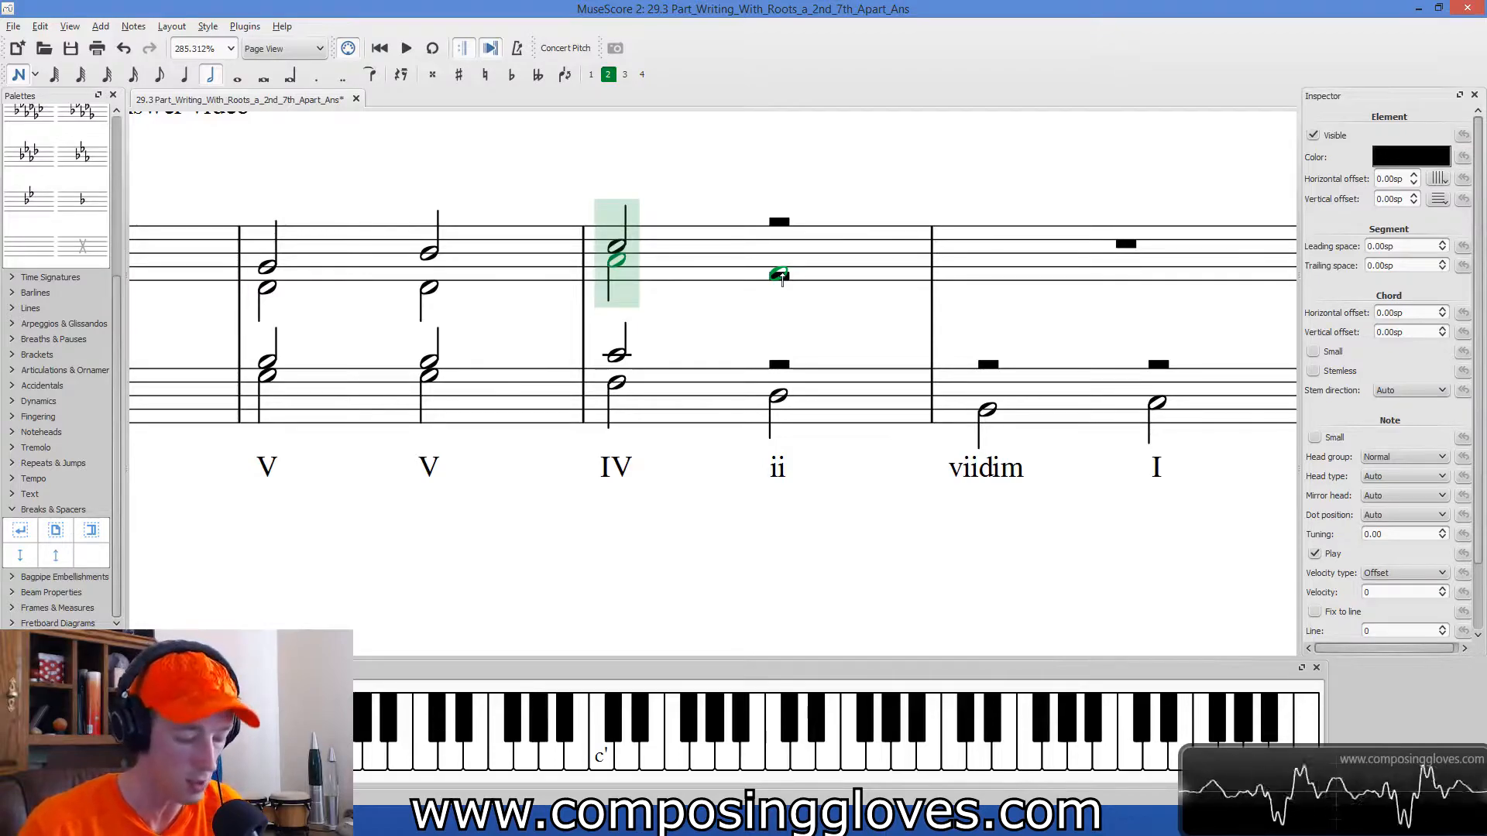
pyautogui.press('Escape')
pyautogui.hscroll(-3, 896, 282)
pyautogui.click(577, 229)
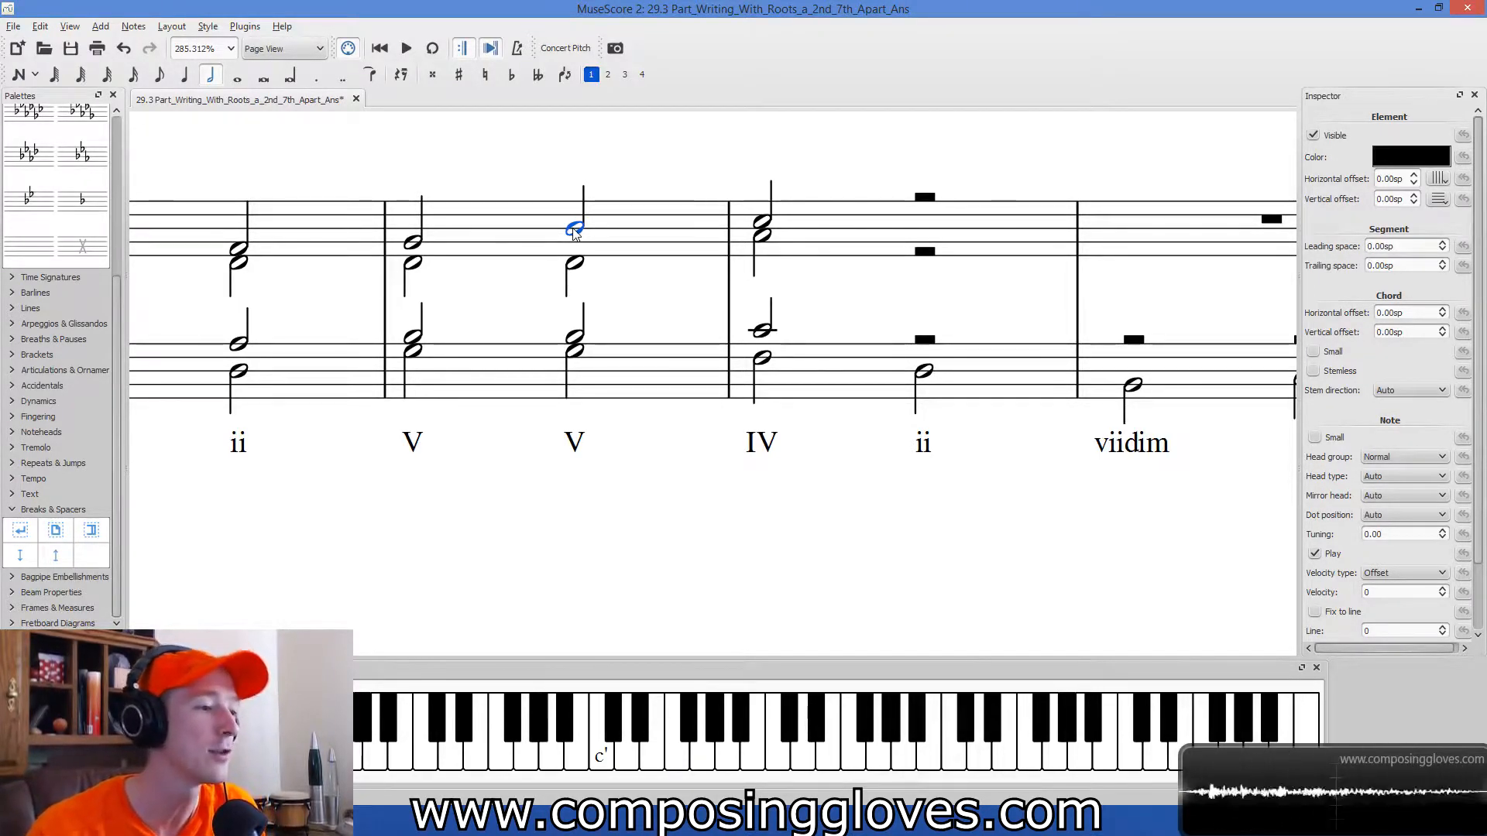
pyautogui.moveTo(574, 234); pyautogui.dragTo(574, 220)
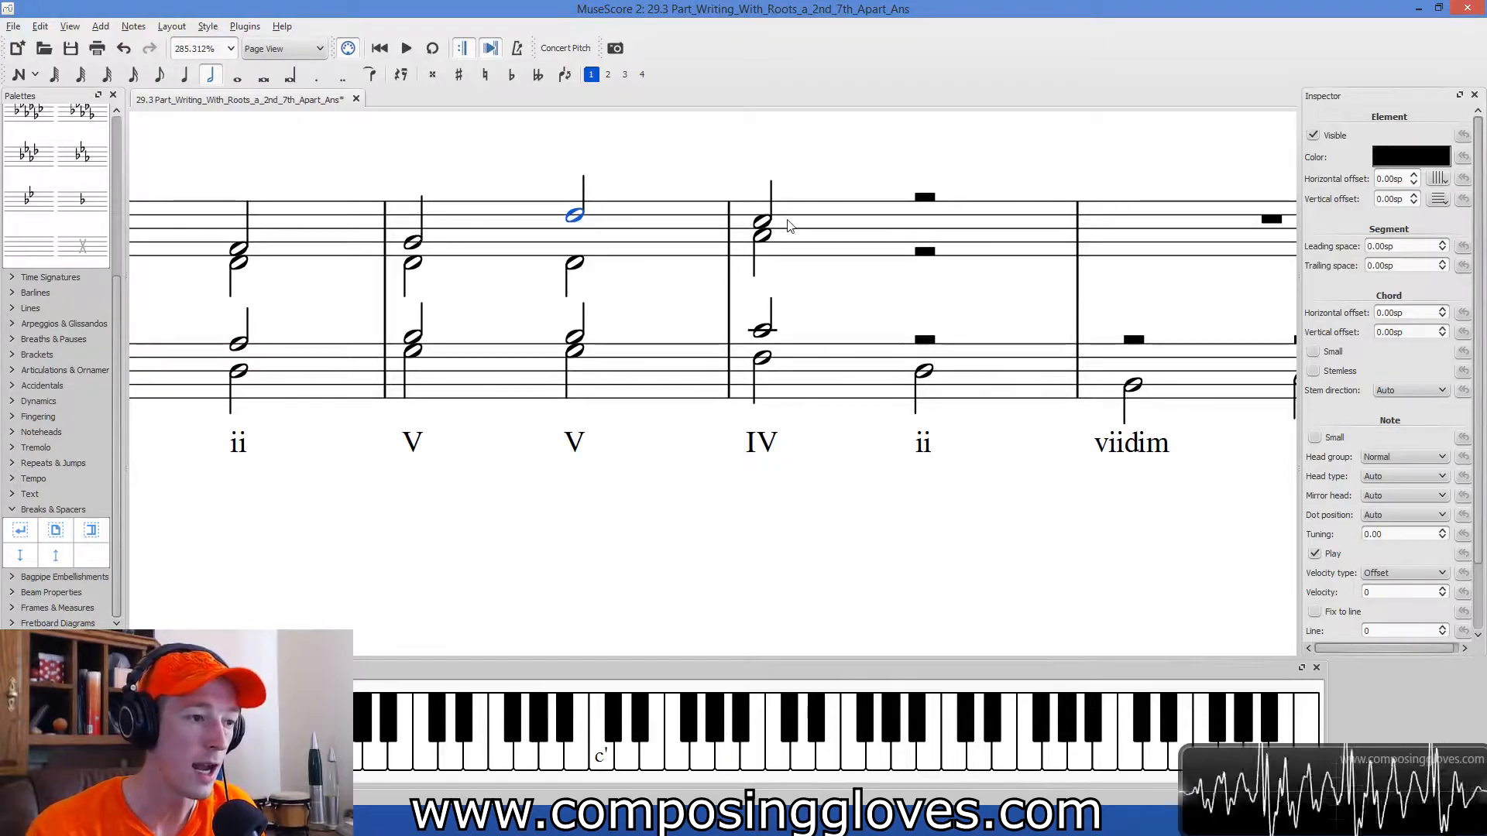
# Check the IV chord's soprano and each voice of measure 16's second V chord against the new soprano note.
pyautogui.click(763, 224)
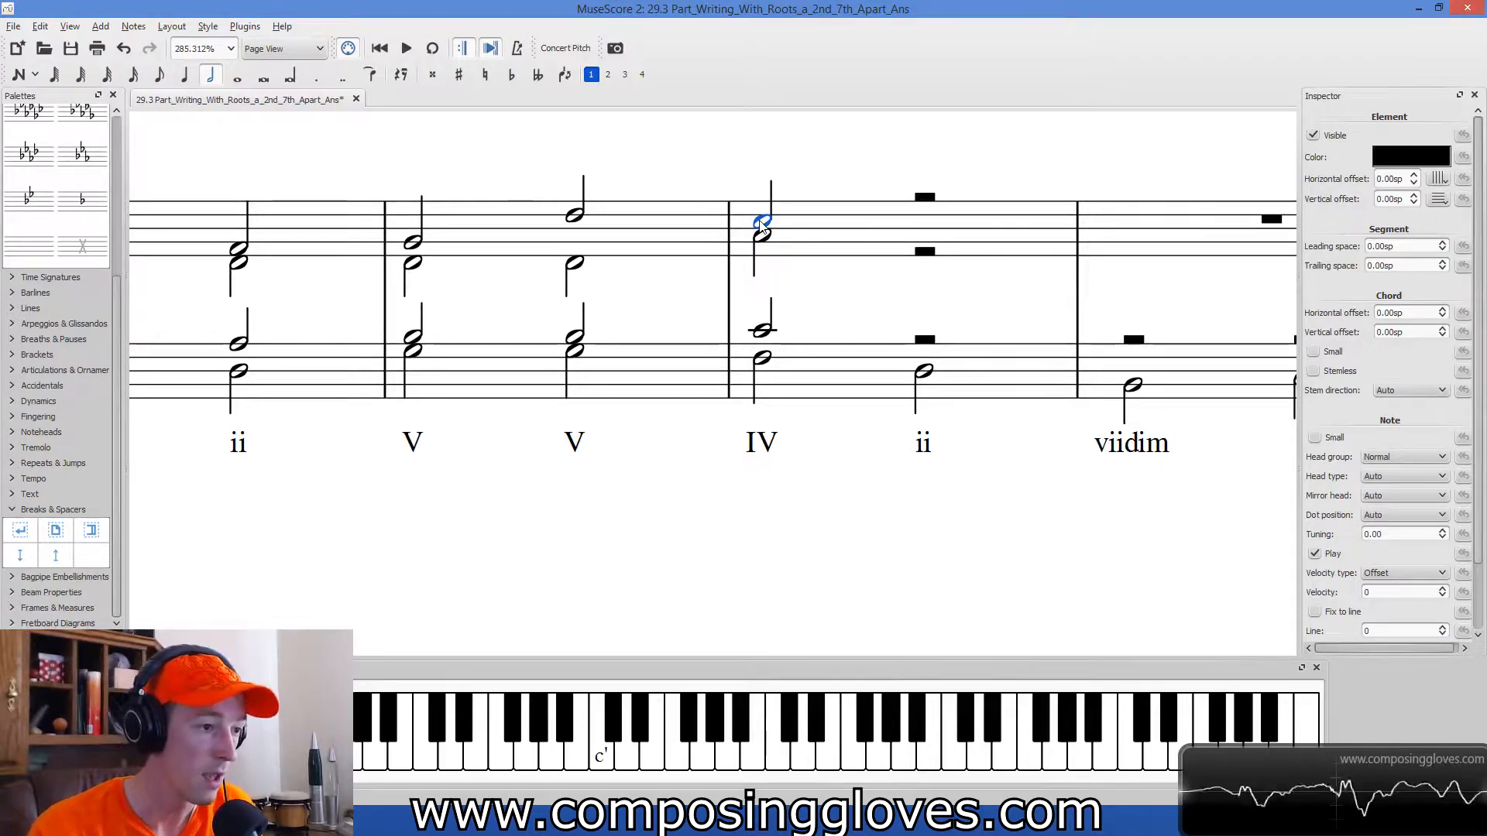
pyautogui.click(575, 263)
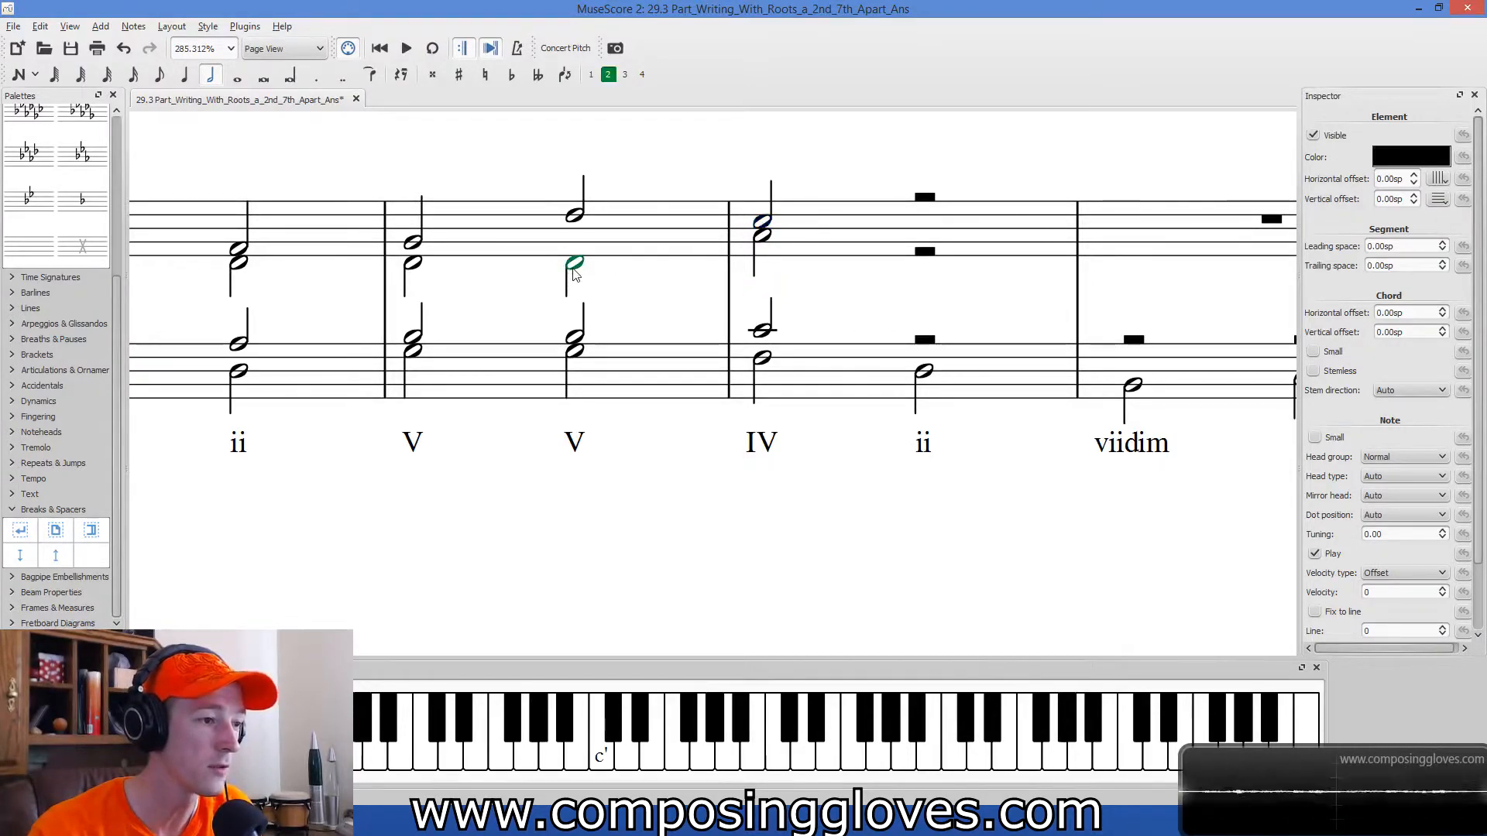
pyautogui.click(574, 215)
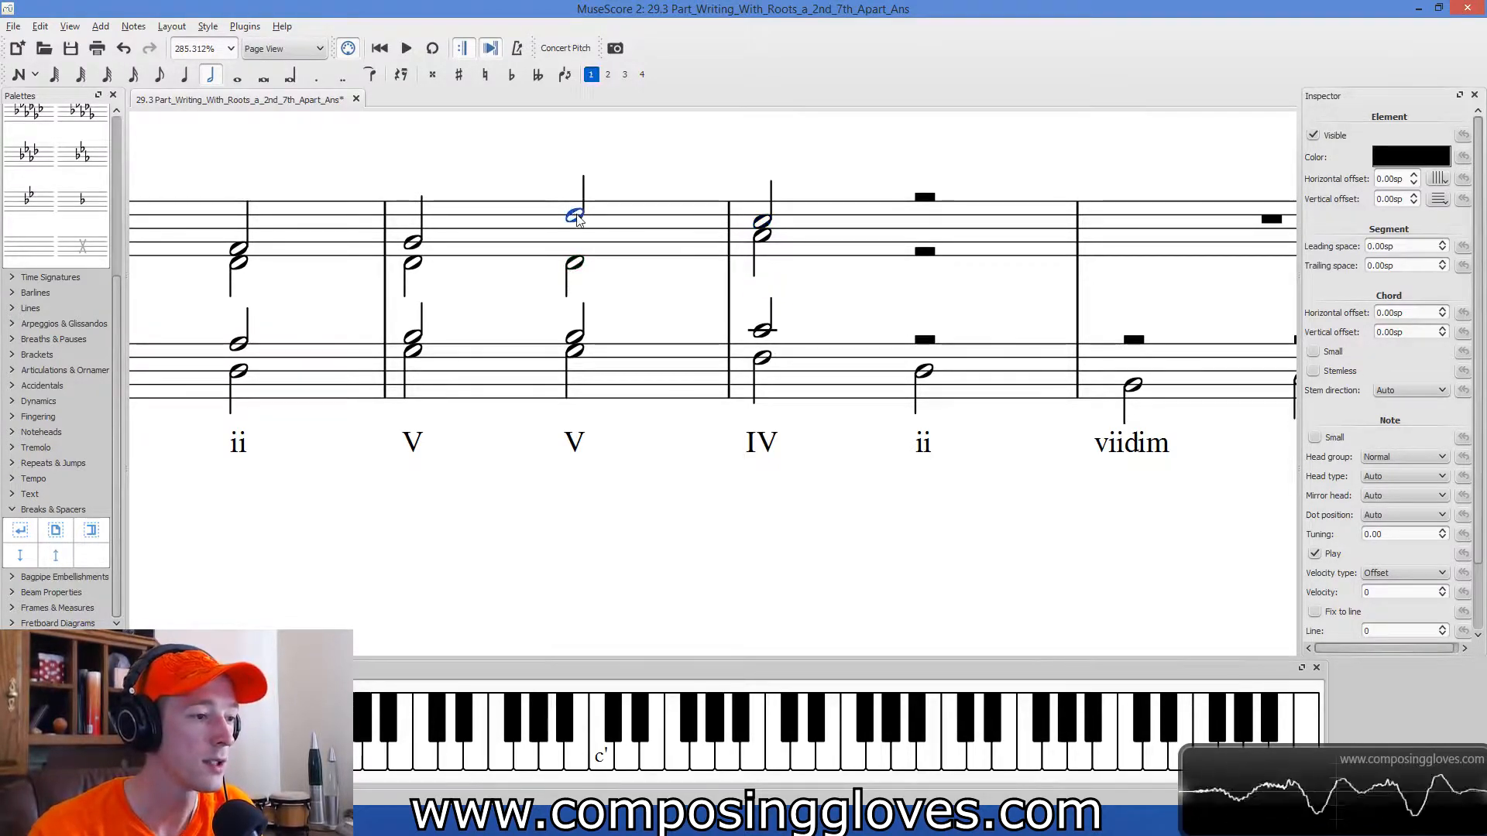
pyautogui.click(575, 350)
pyautogui.click(575, 337)
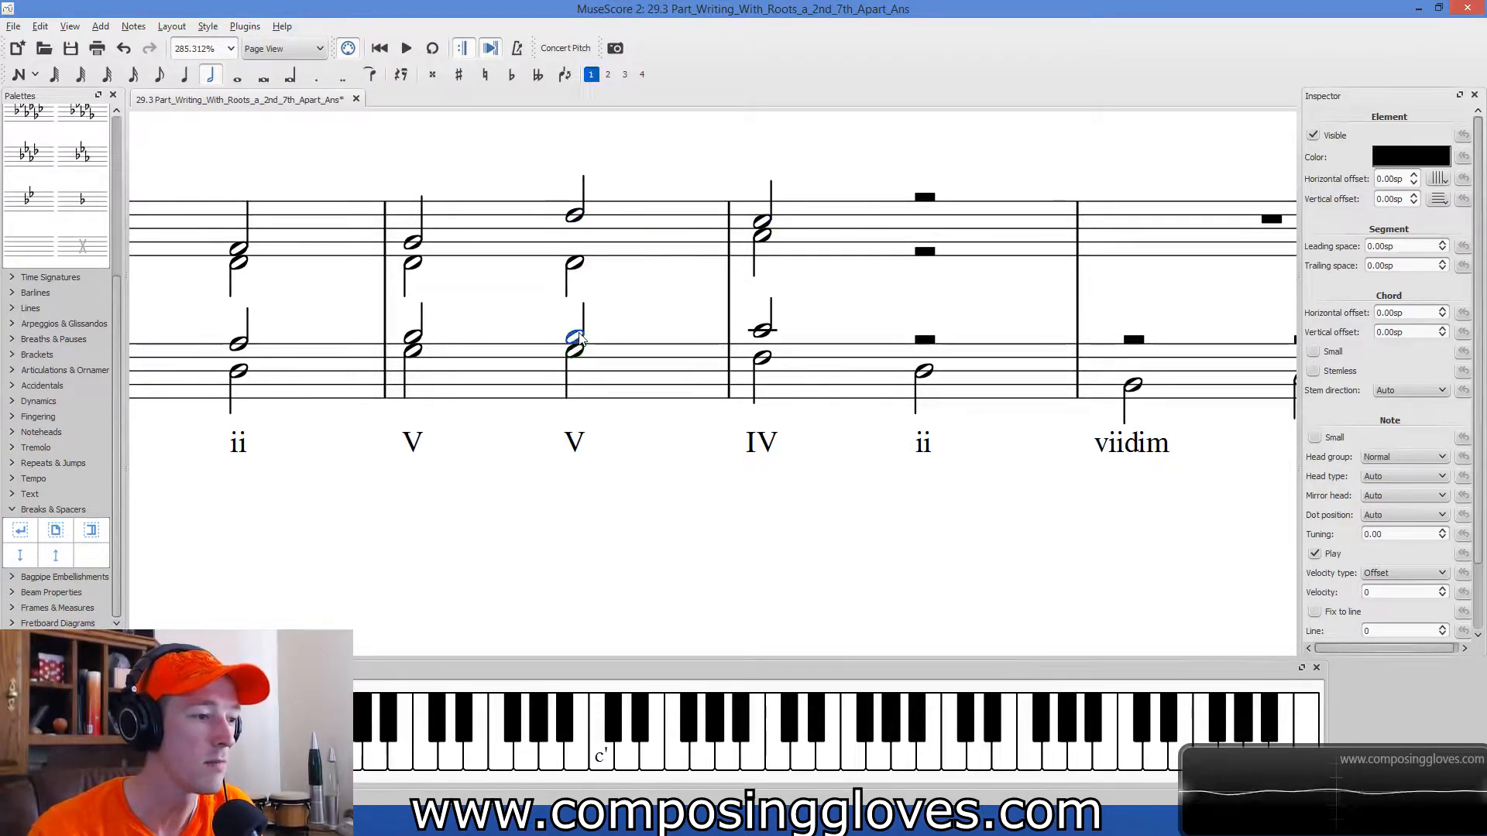
# Raise the alto note of measure 16's second V chord to G.
pyautogui.click(575, 215)
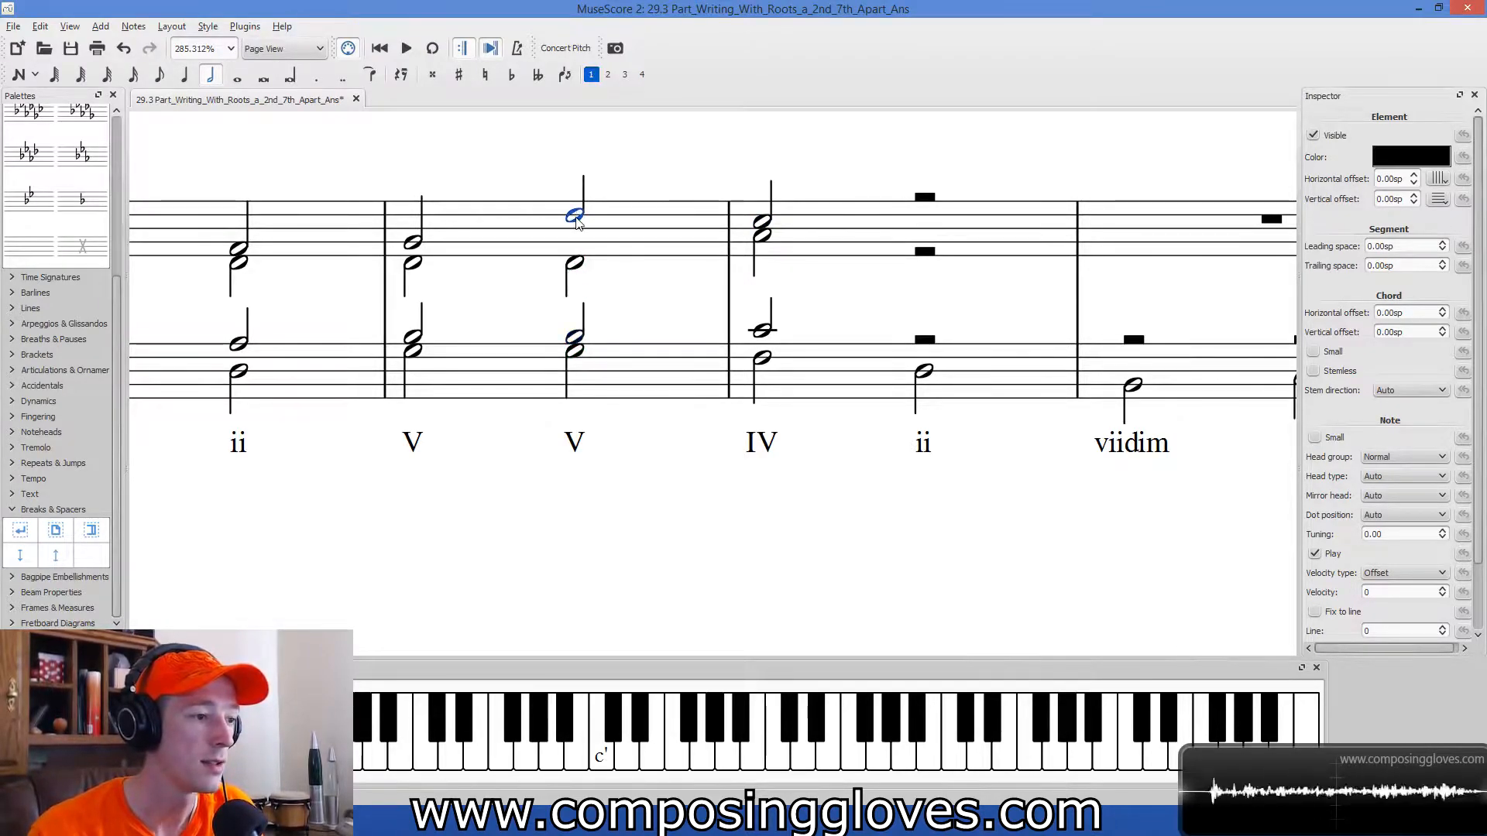
pyautogui.click(576, 271)
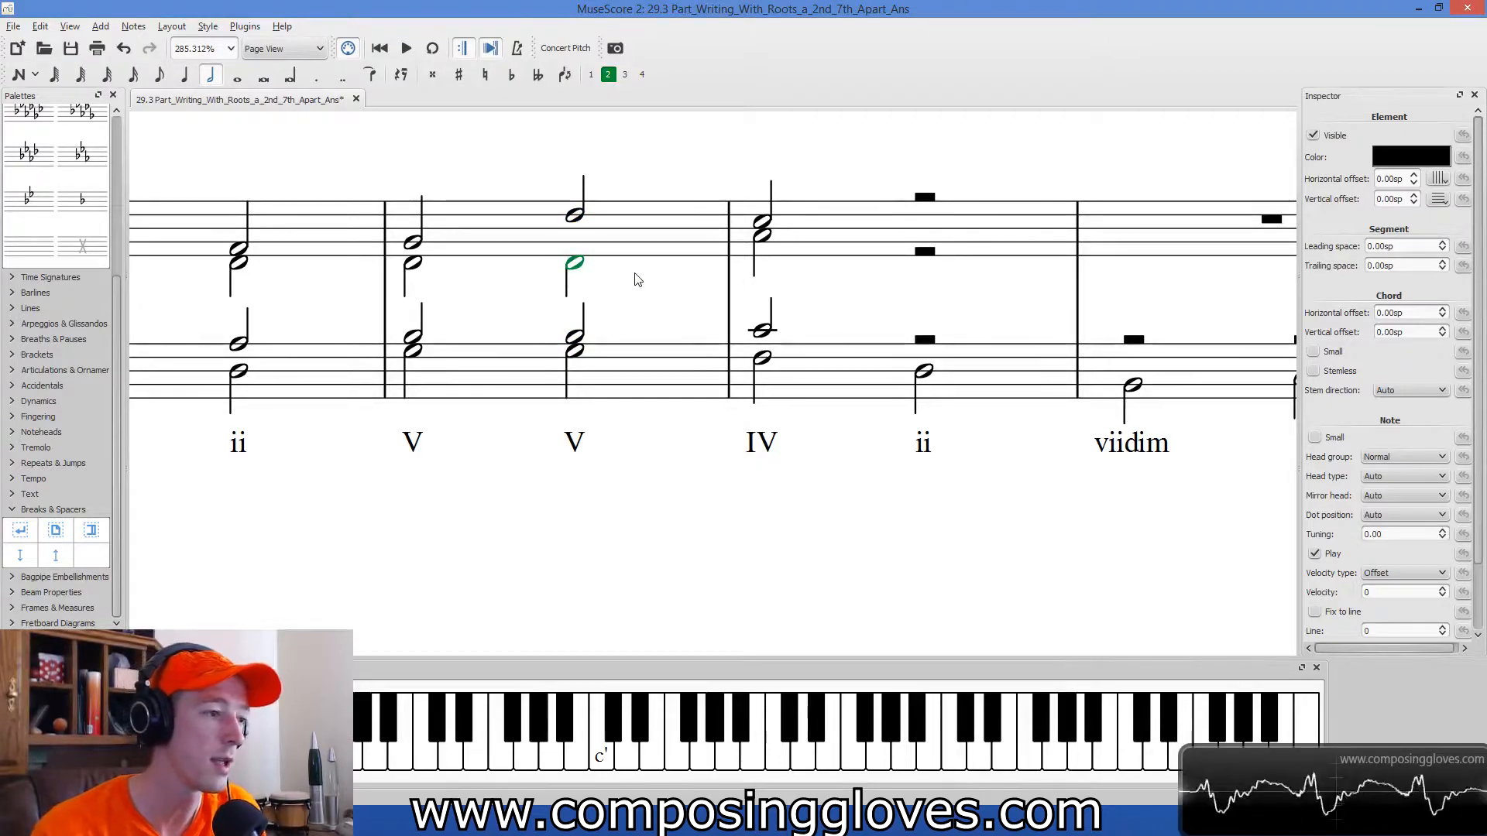
pyautogui.press('Up')
pyautogui.press('Up')
pyautogui.press('Up')
pyautogui.press('Up')
pyautogui.press('Up')
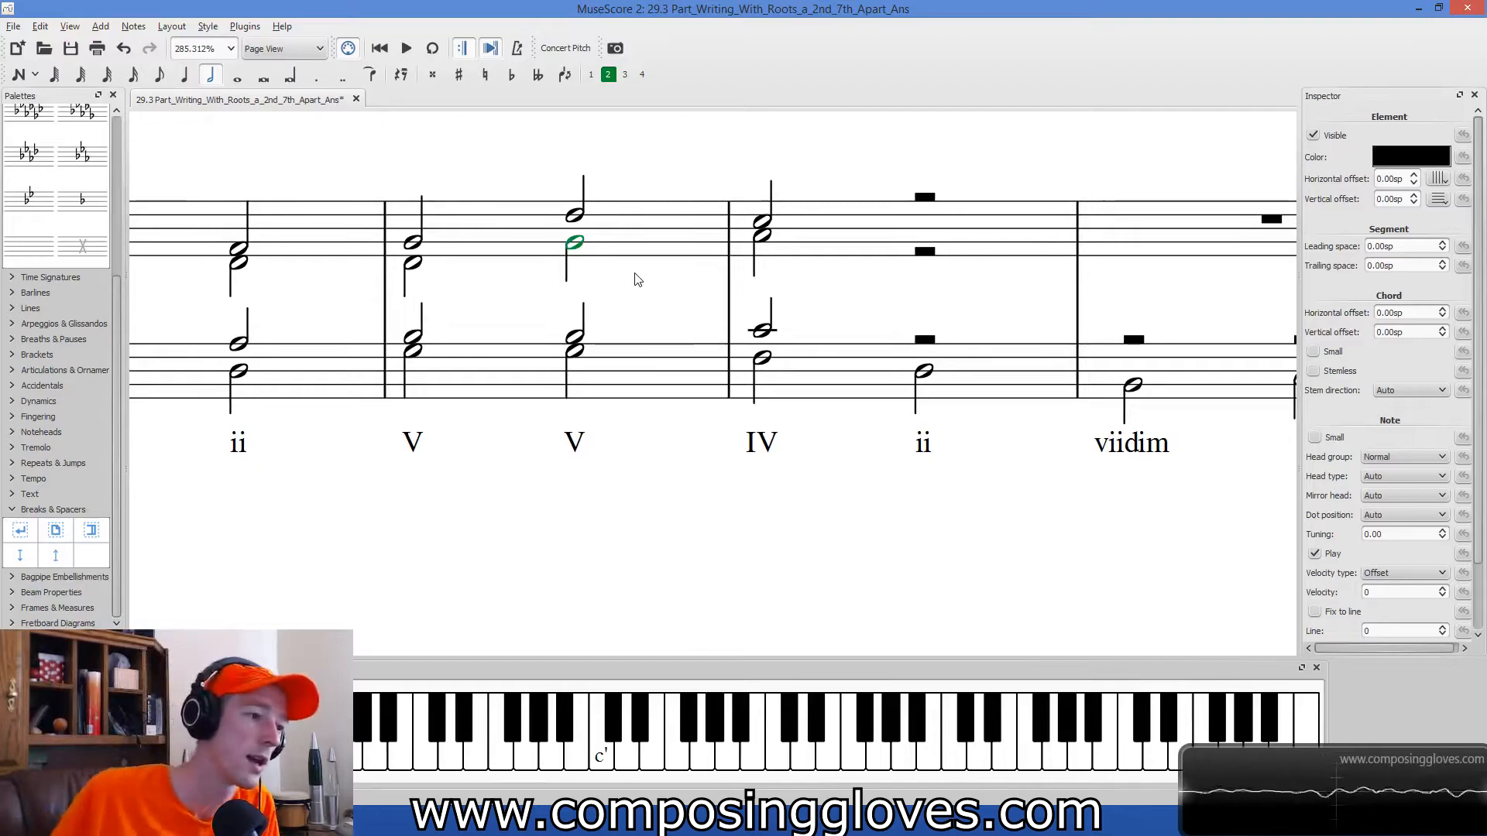
# Check the IV chord's bass, alto and soprano against the soprano notes of measure 16's two V chords.
pyautogui.click(762, 361)
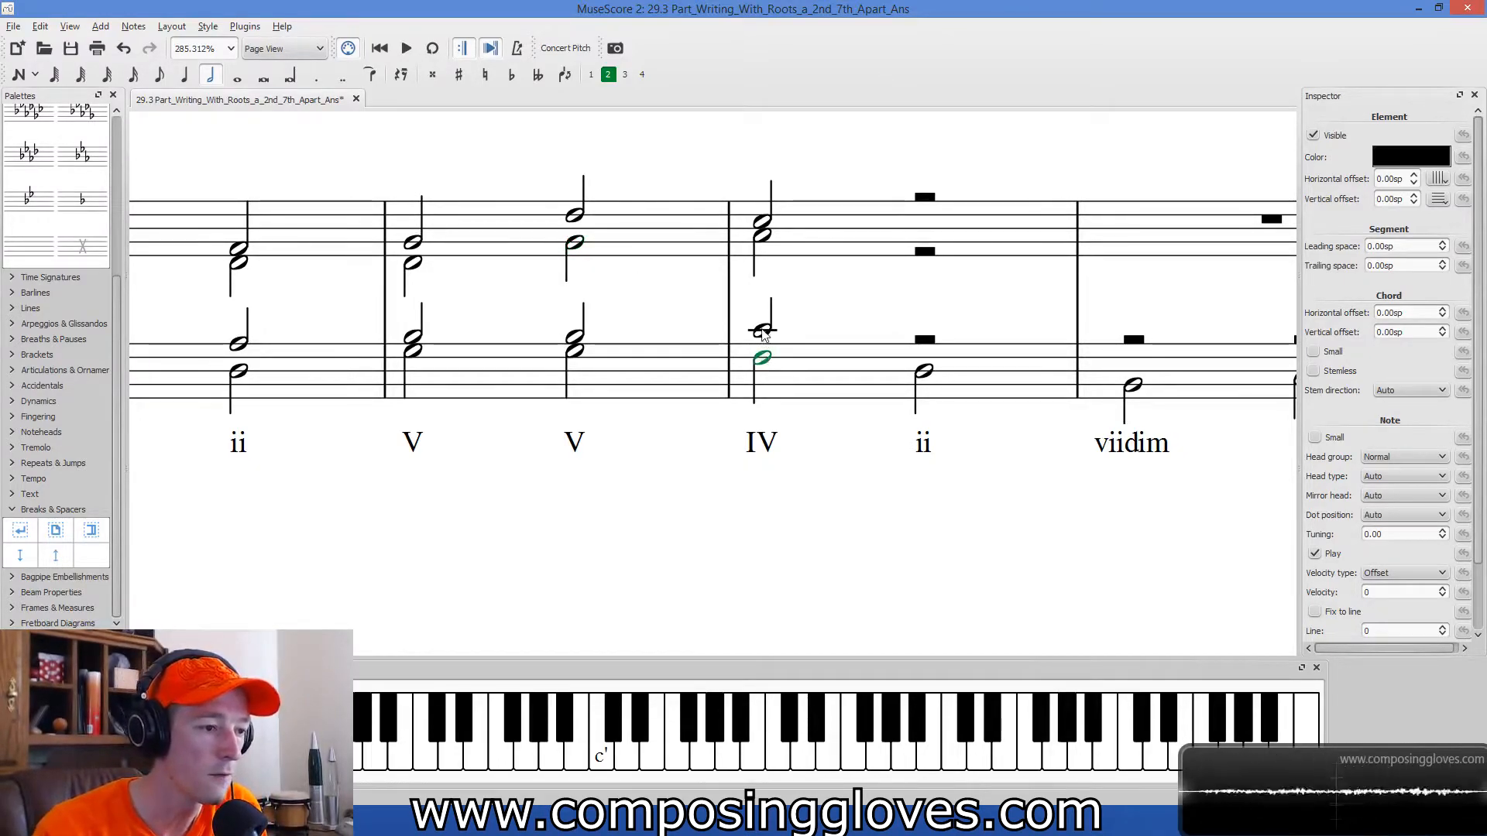
pyautogui.click(764, 237)
pyautogui.hotkey('alt', 'Up')
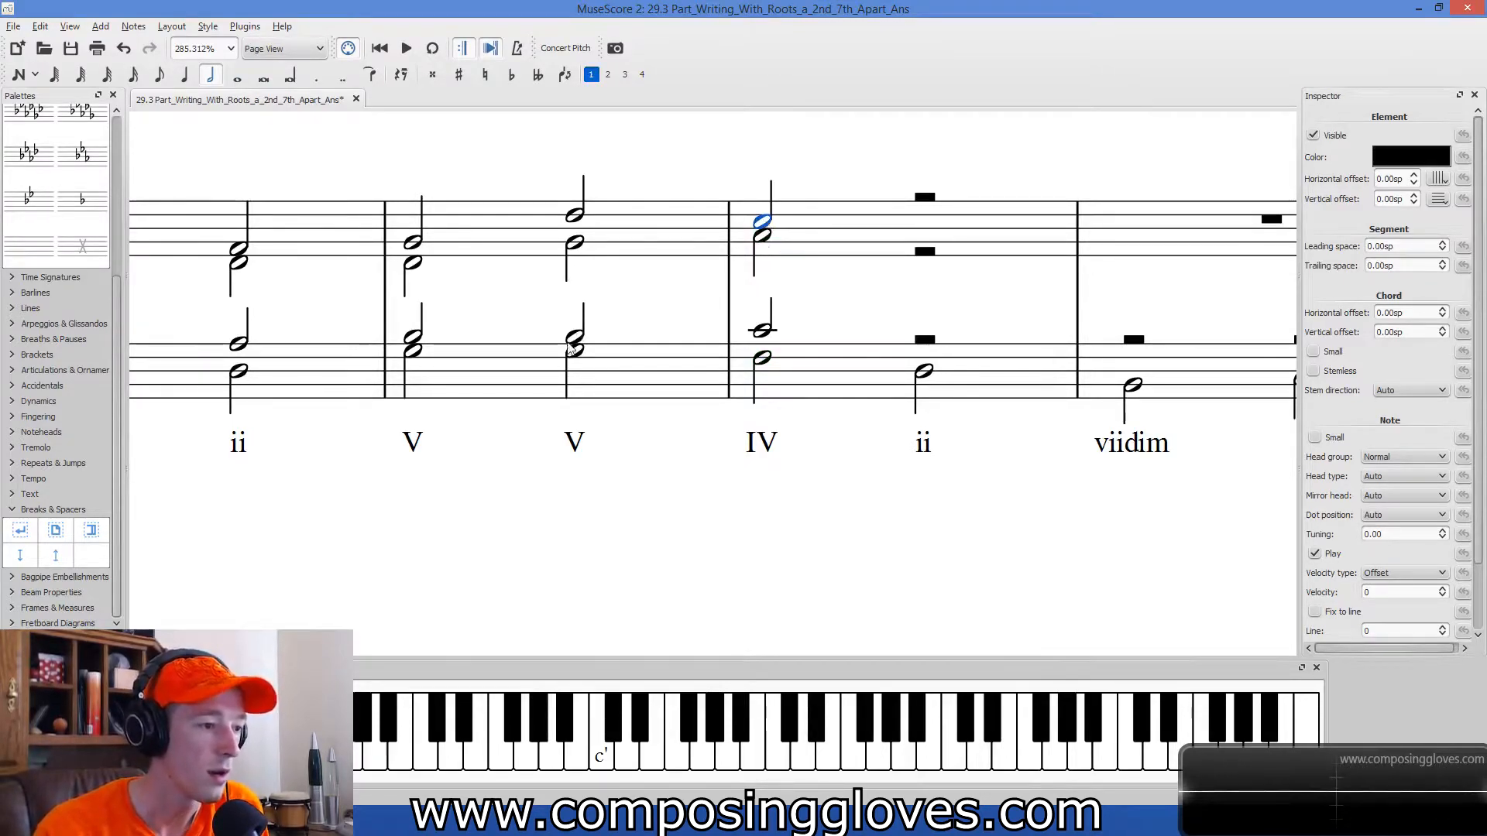
pyautogui.click(425, 240)
pyautogui.click(412, 243)
pyautogui.click(576, 218)
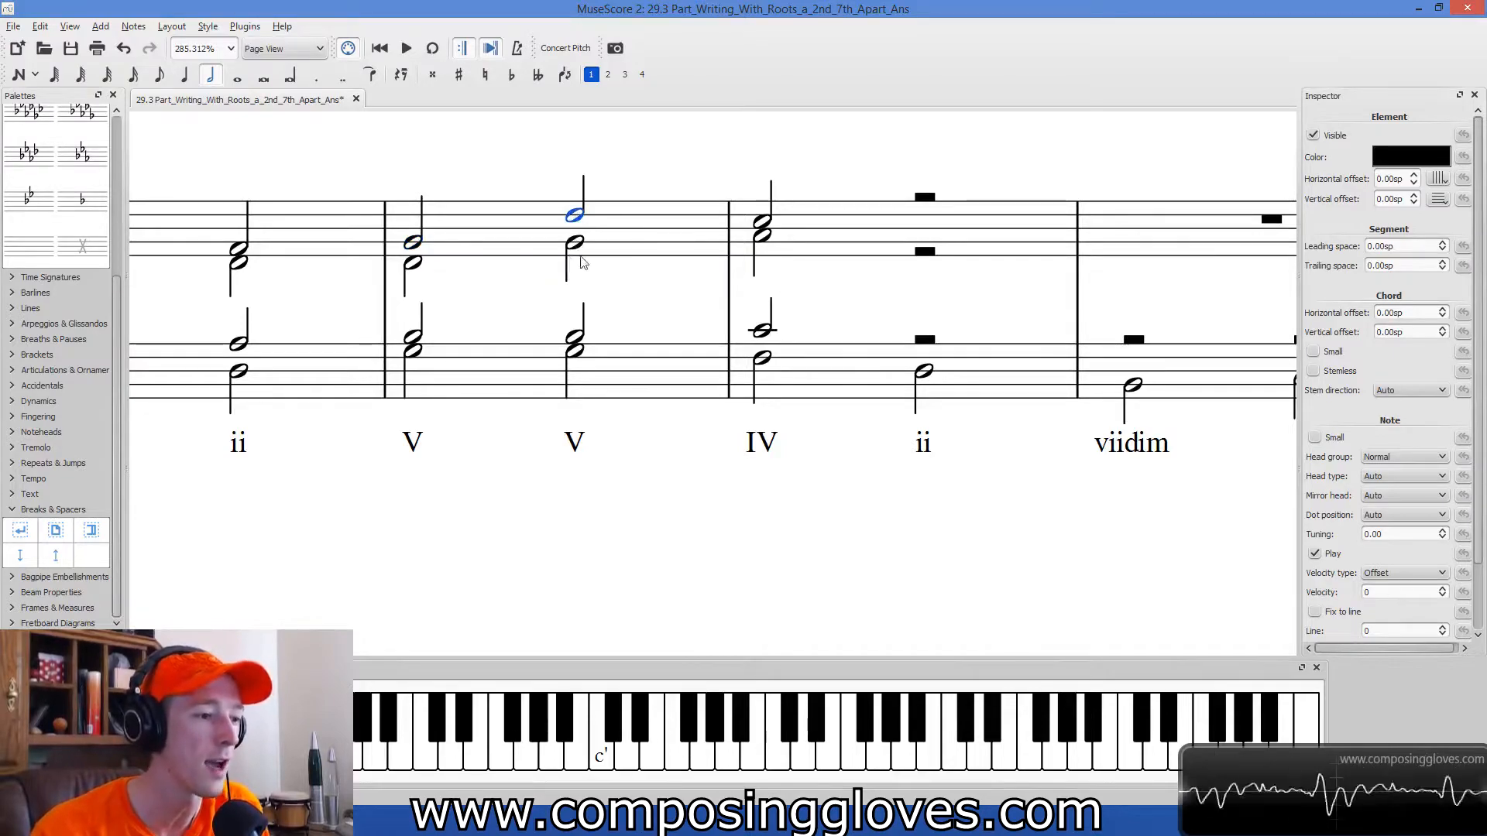
# Check each voice of the IV chord, the ii chord's bass, and the alto's move from the second V chord to the IV chord.
pyautogui.moveTo(889, 501); pyautogui.dragTo(675, 521)
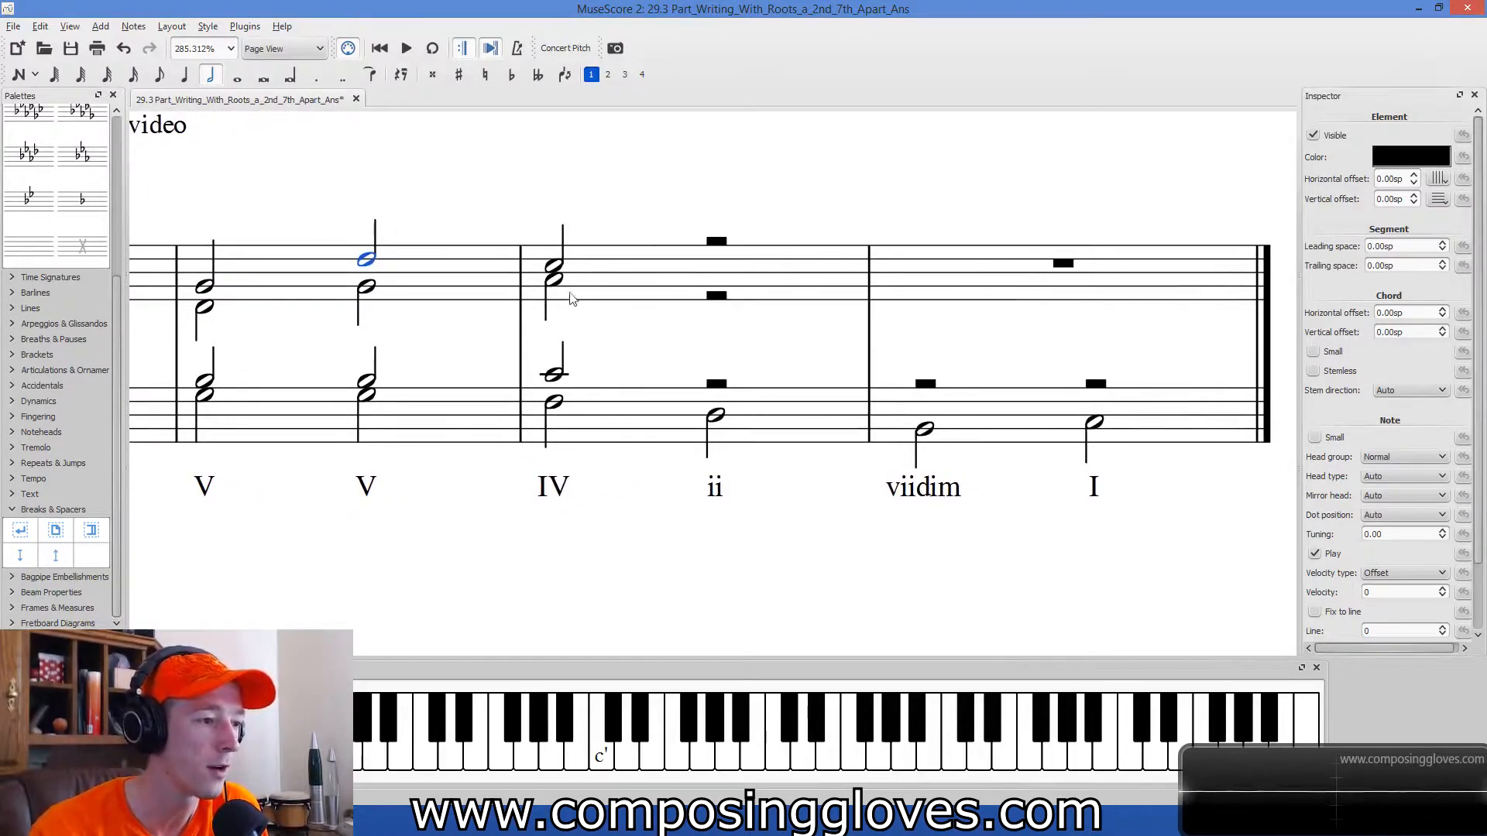
pyautogui.click(554, 267)
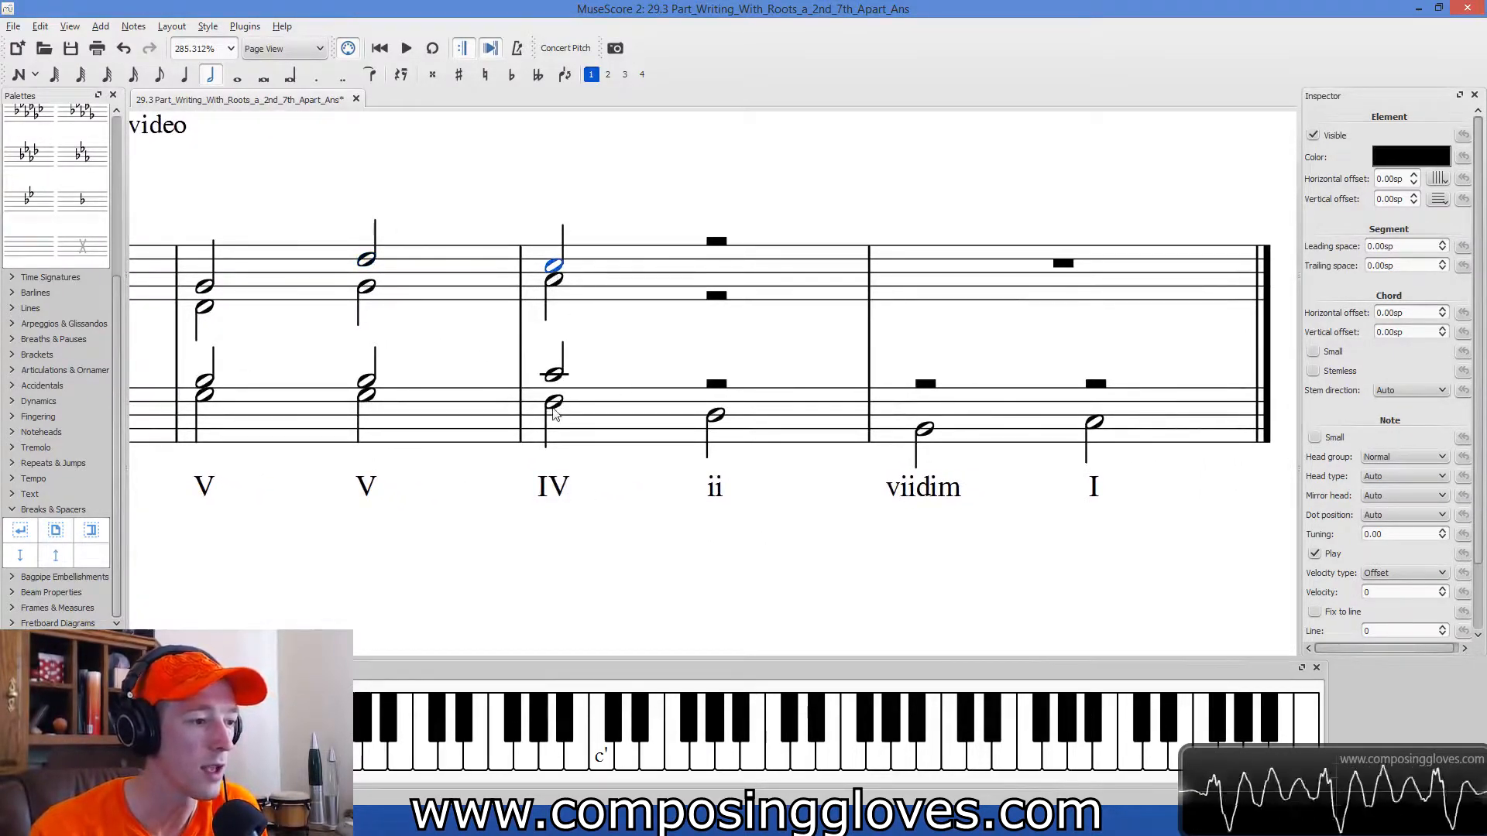
pyautogui.click(553, 405)
pyautogui.click(552, 282)
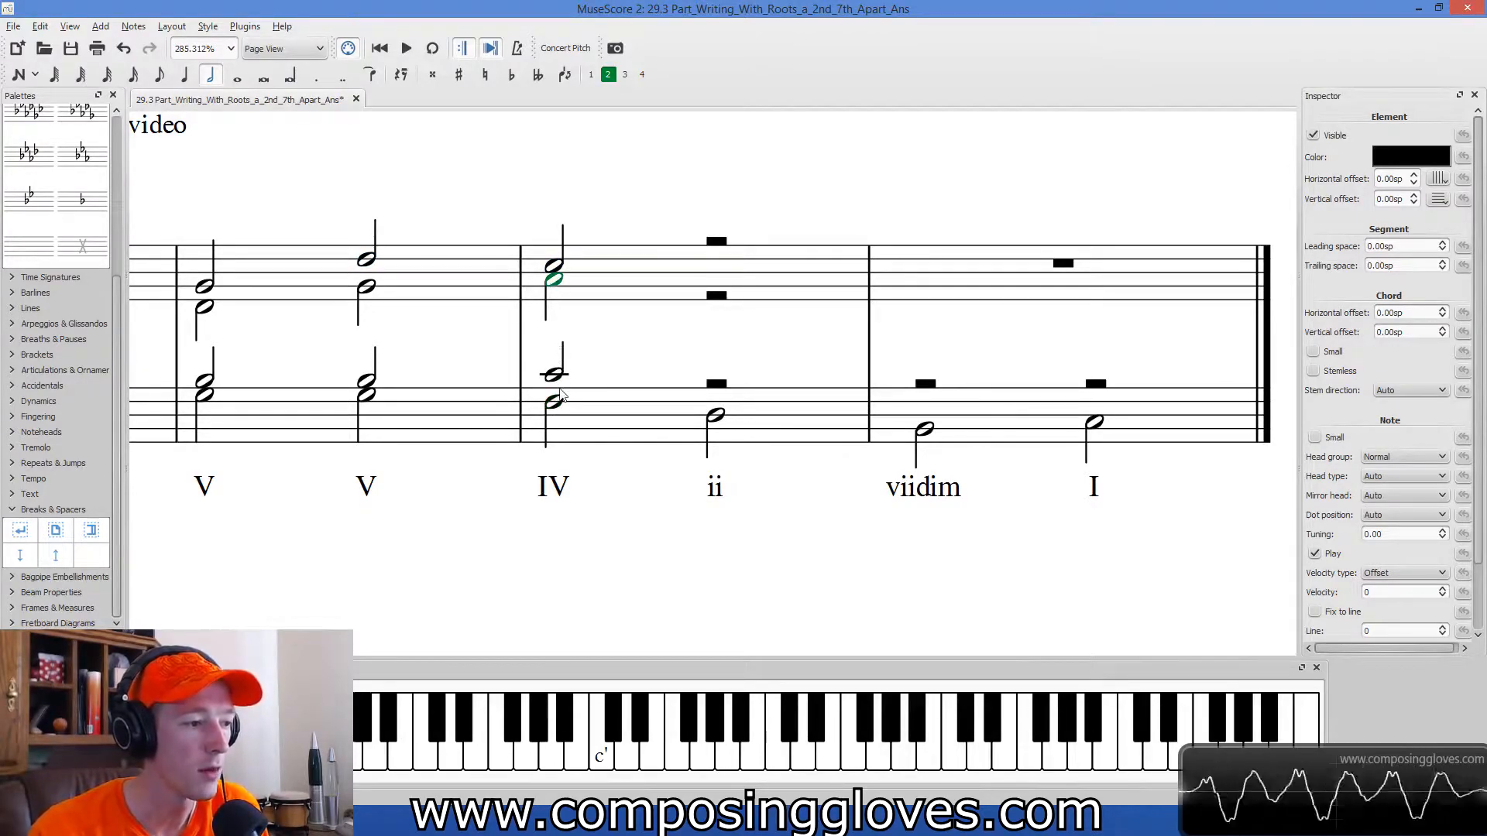
pyautogui.click(551, 376)
pyautogui.click(554, 266)
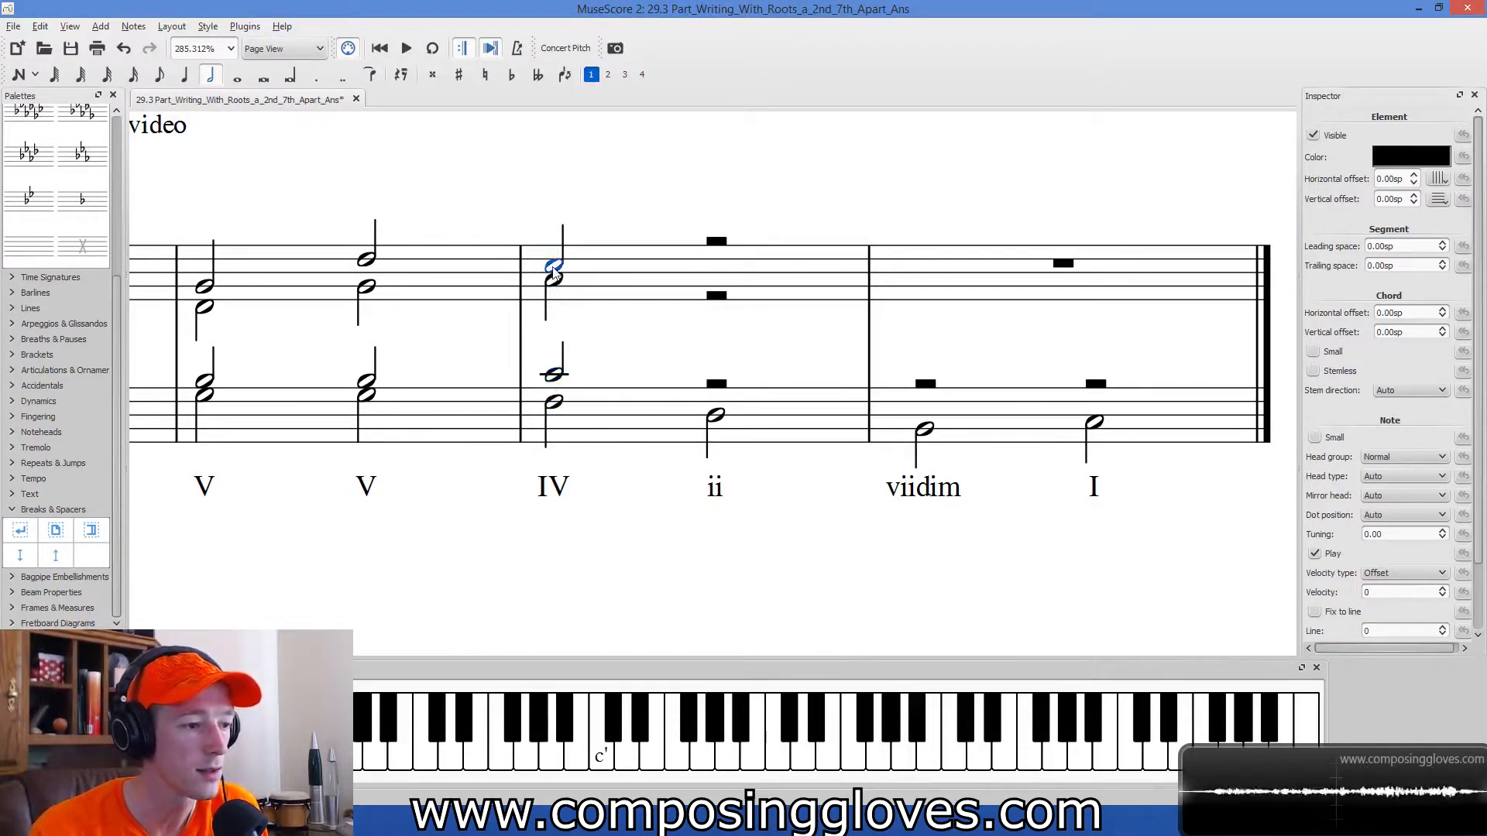
pyautogui.click(716, 417)
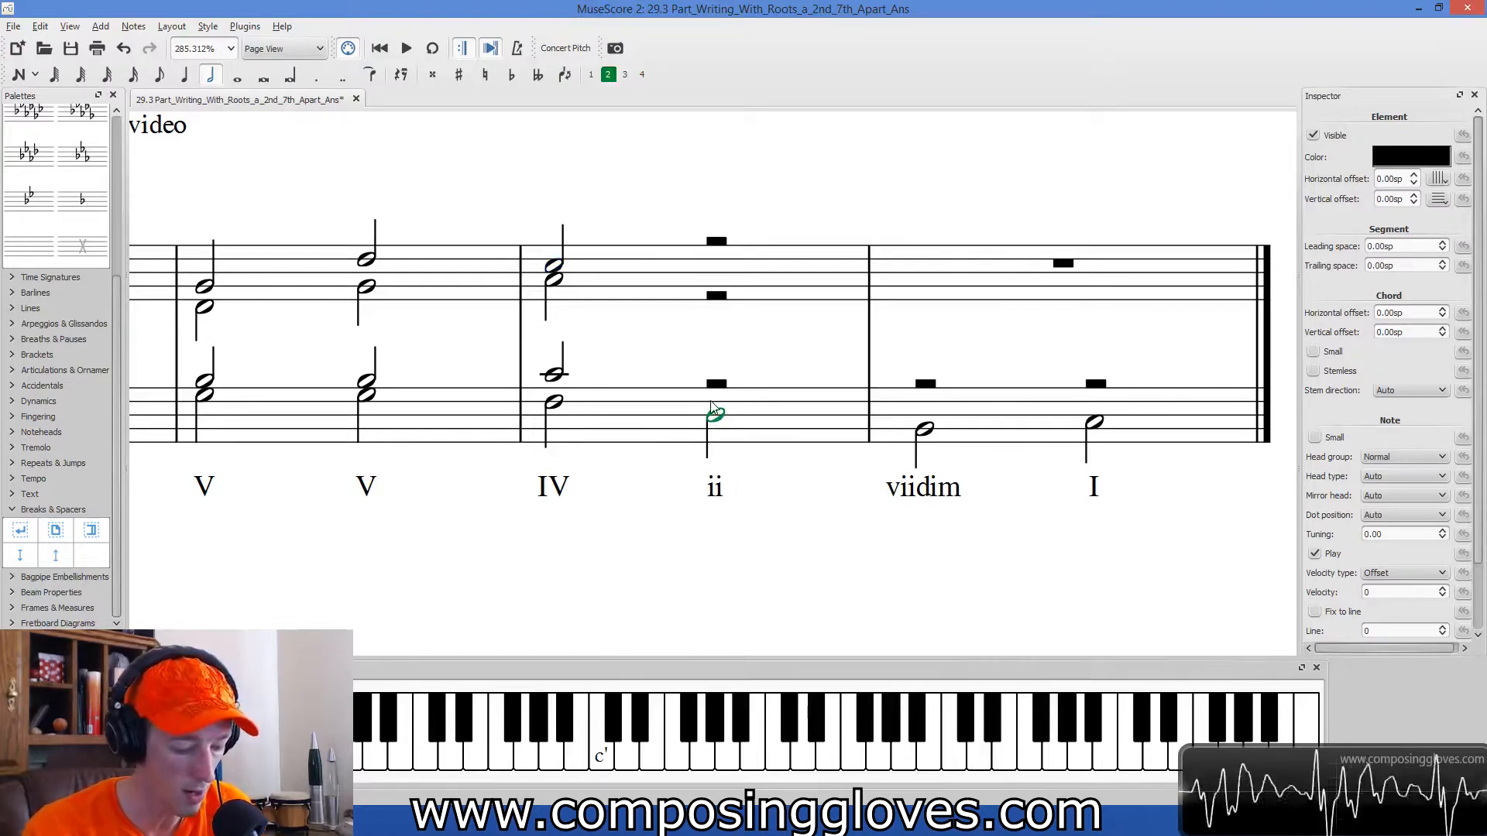
pyautogui.click(367, 287)
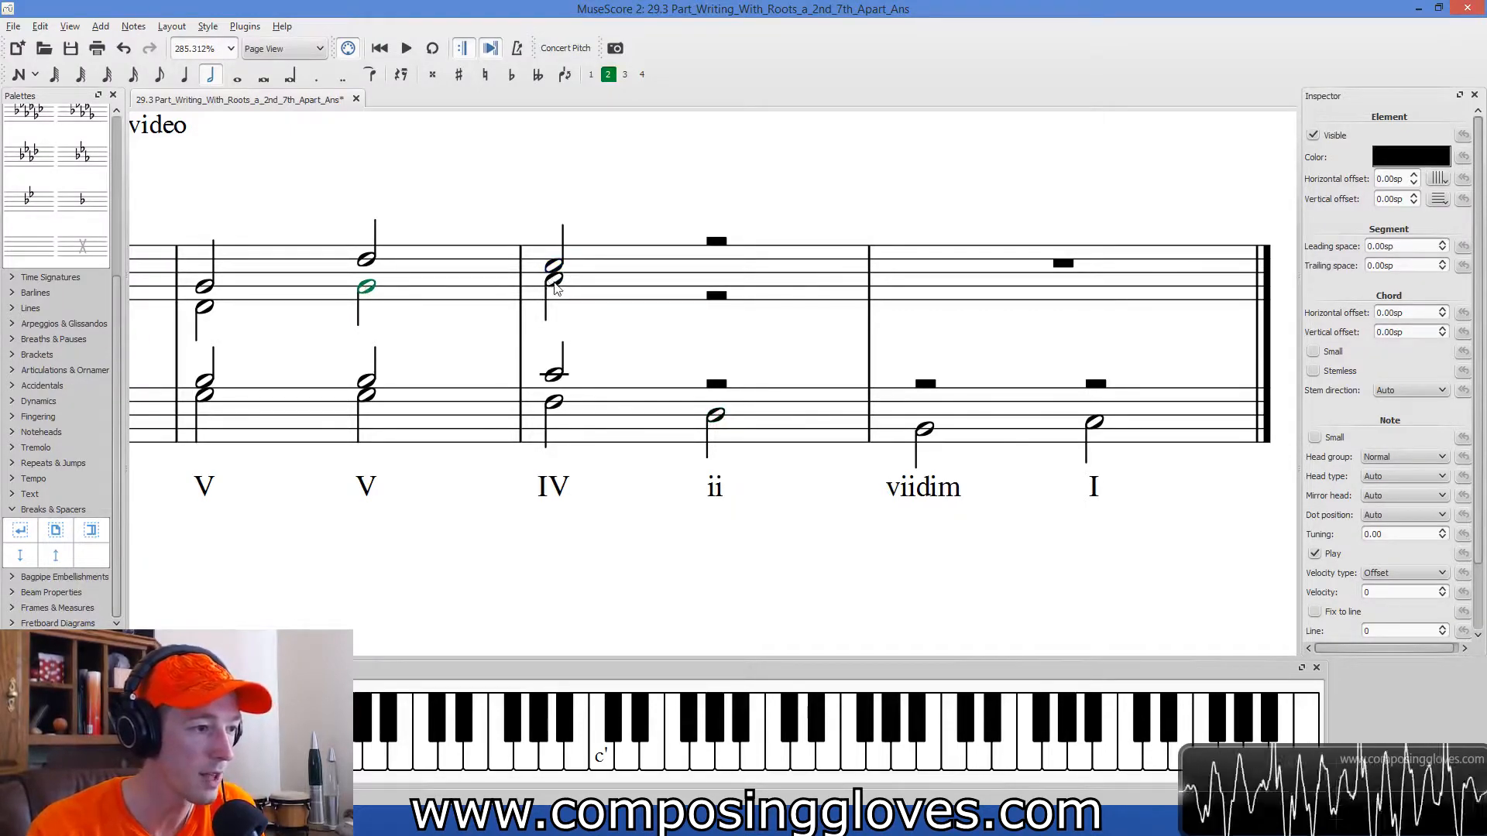
pyautogui.click(554, 280)
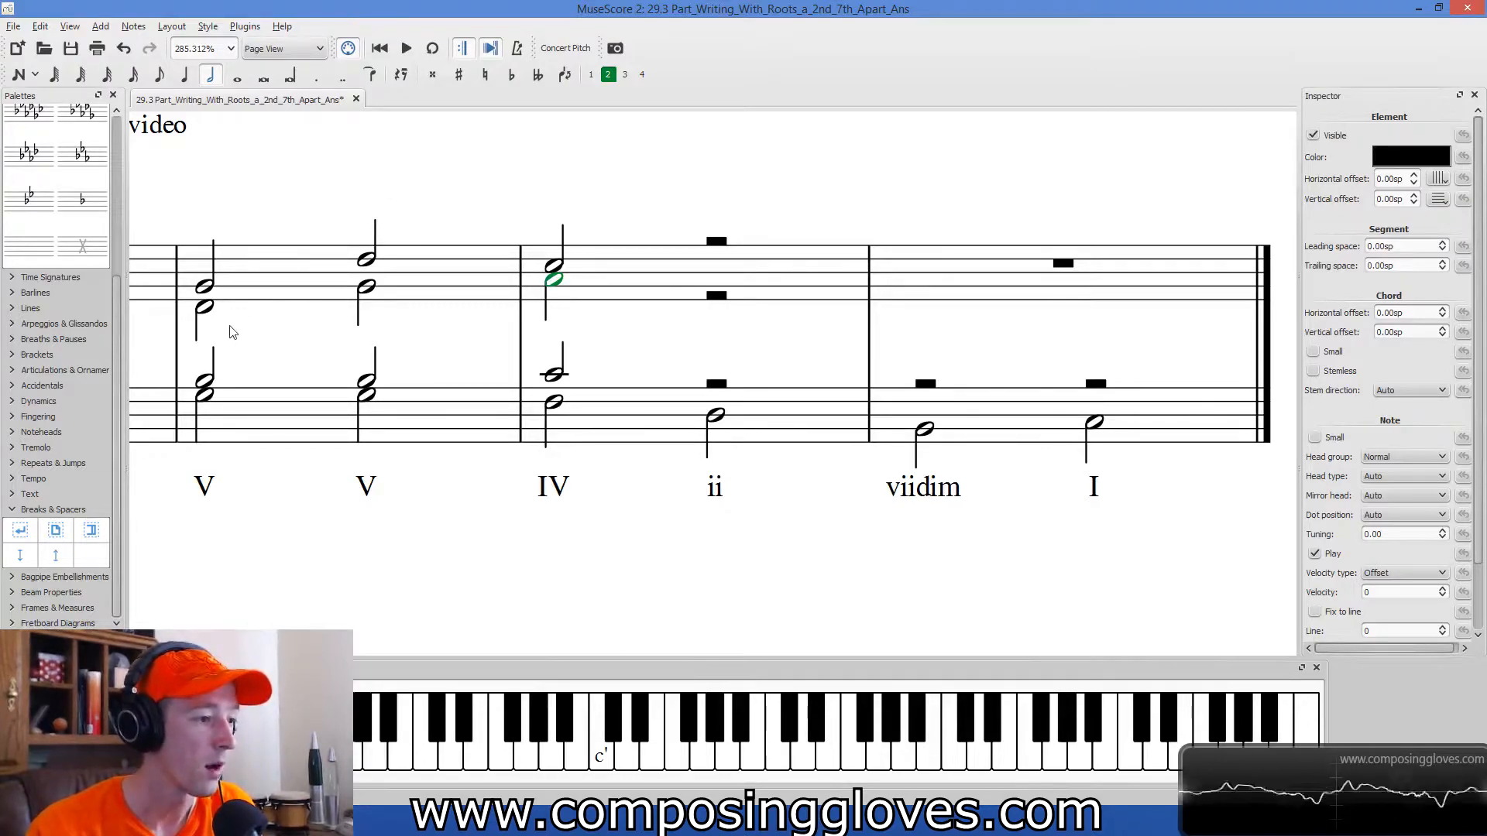
# Compare the alto notes of measure 16's V chords and lower the IV chord's alto note to F.
pyautogui.click(201, 309)
pyautogui.moveTo(287, 341); pyautogui.dragTo(338, 353)
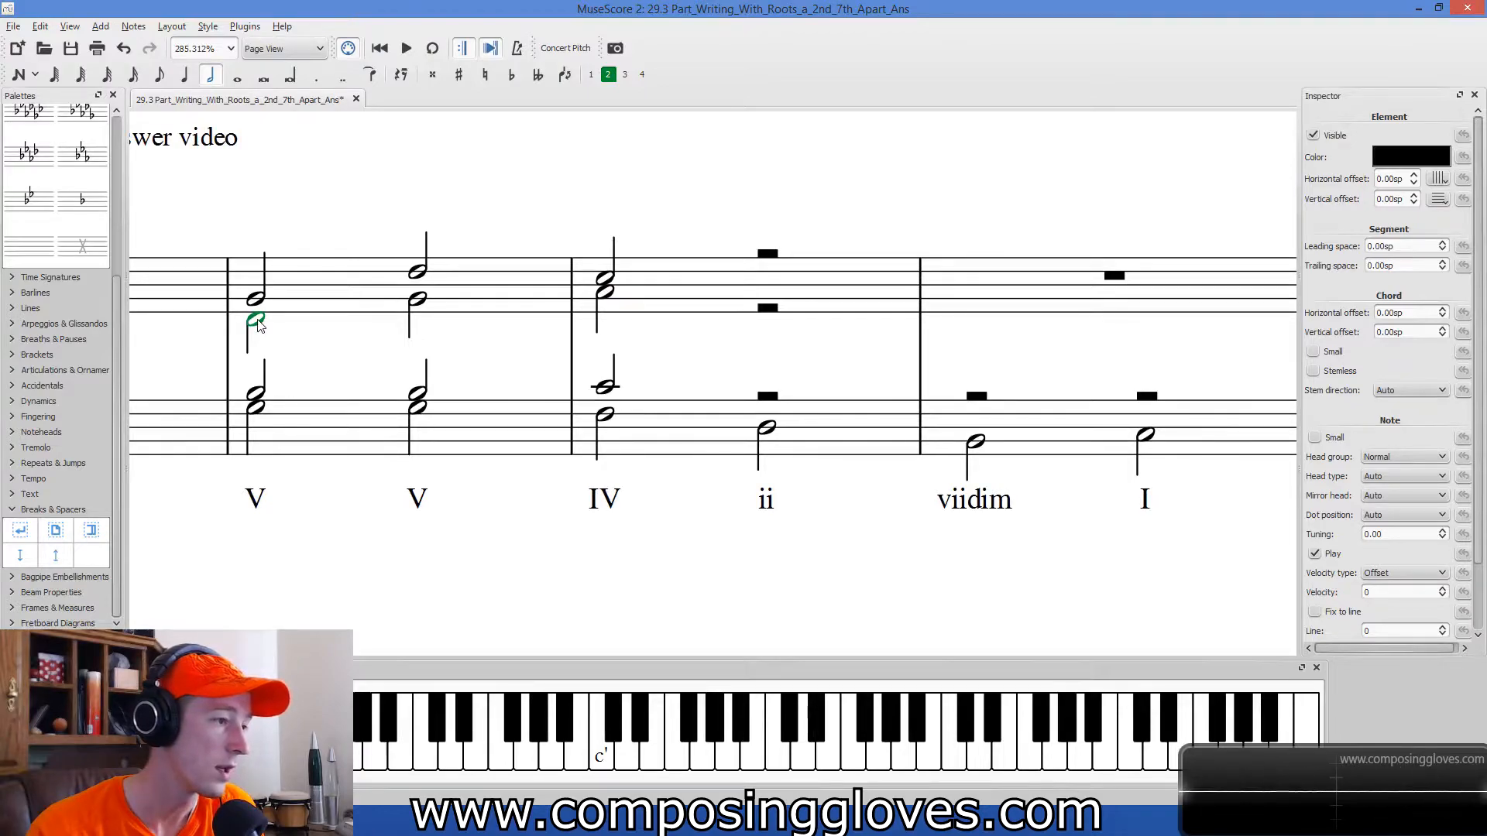
pyautogui.click(418, 300)
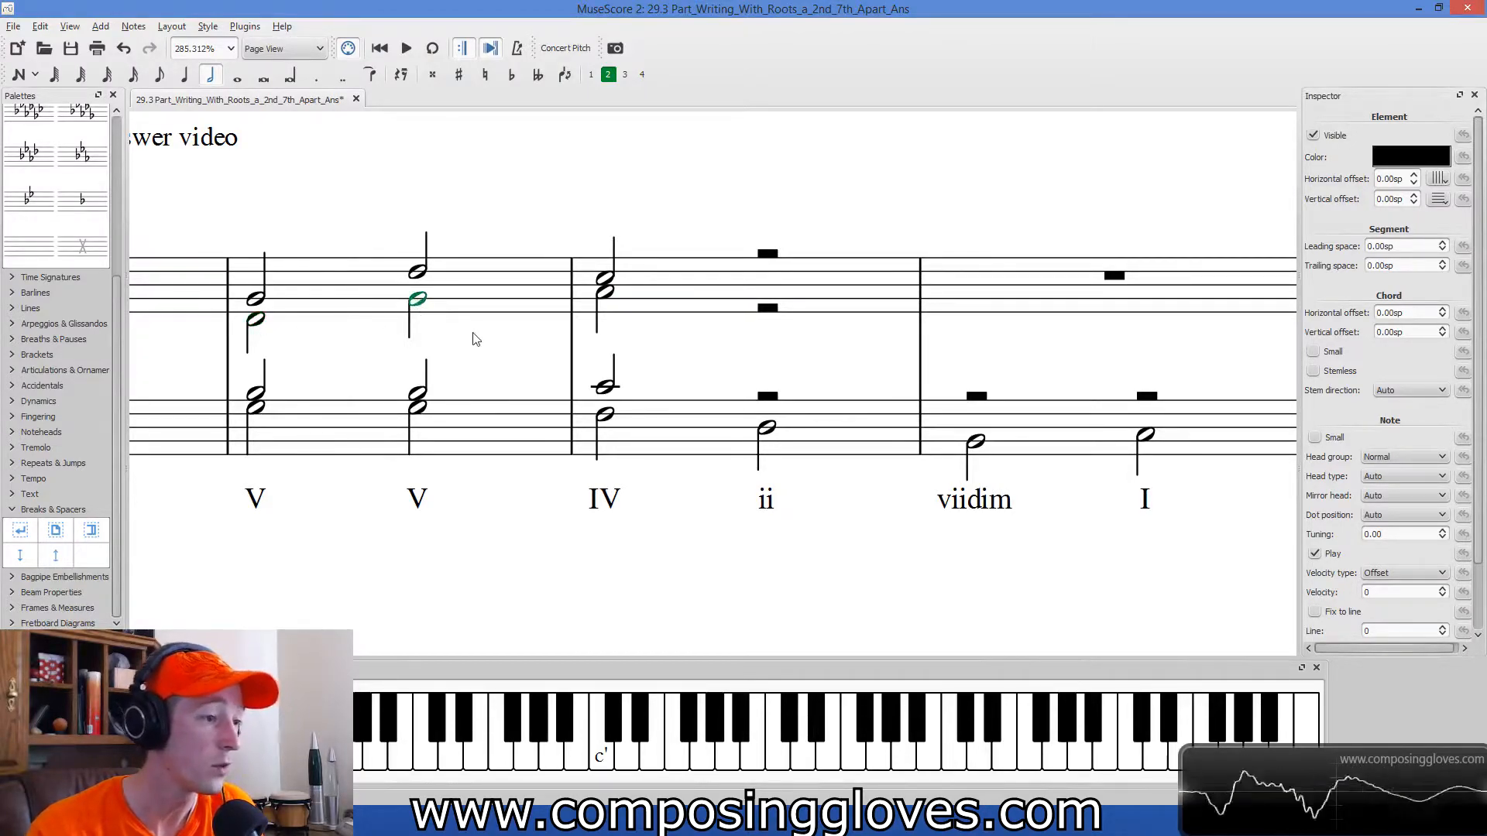
pyautogui.click(605, 291)
pyautogui.press('Down')
pyautogui.press('Down')
pyautogui.press('Down')
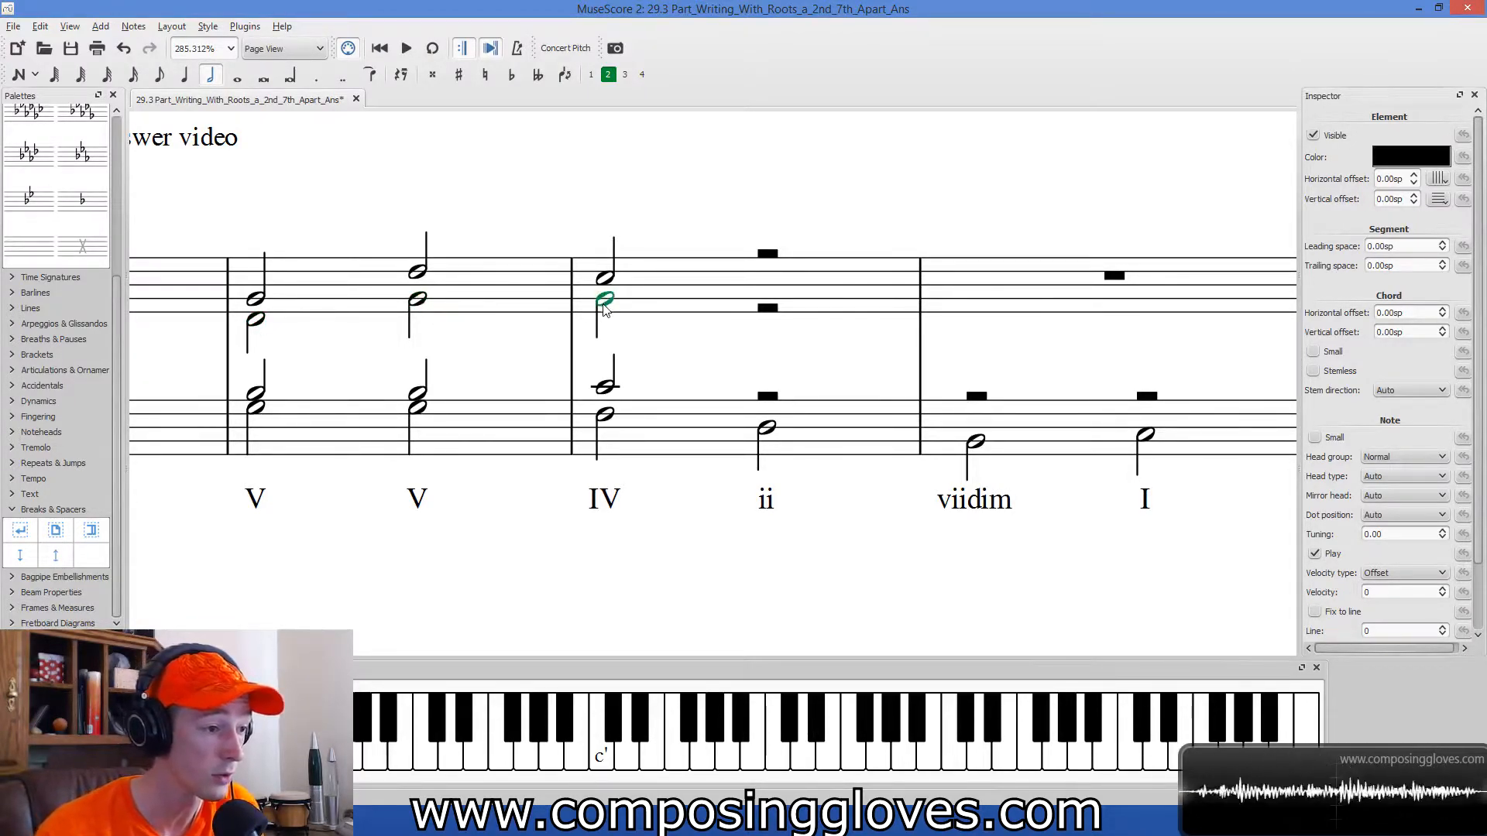
# Check the IV chord's four voices and lower its tenor note to A.
pyautogui.click(607, 416)
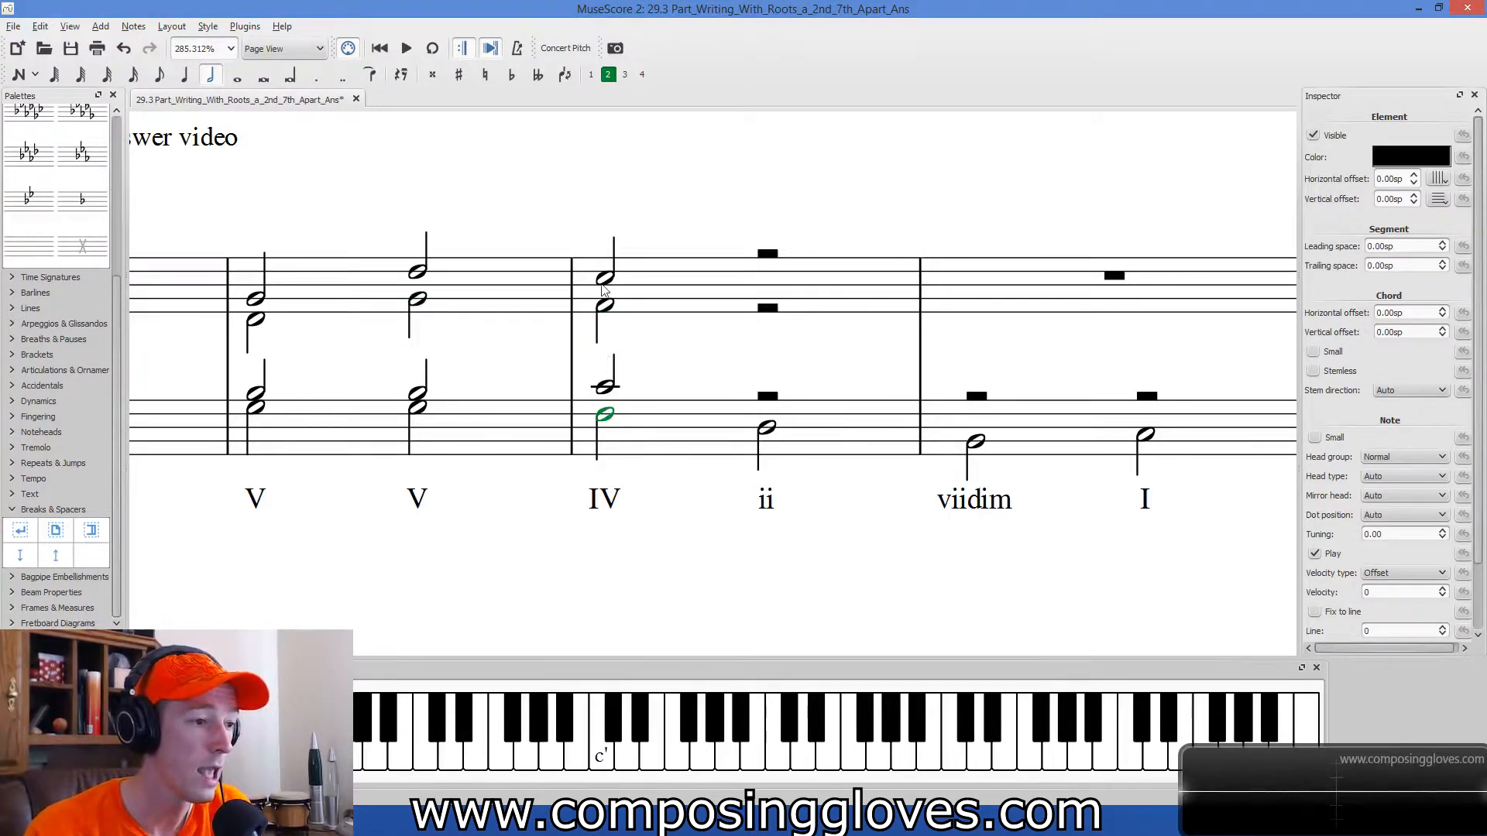
pyautogui.click(605, 387)
pyautogui.click(606, 310)
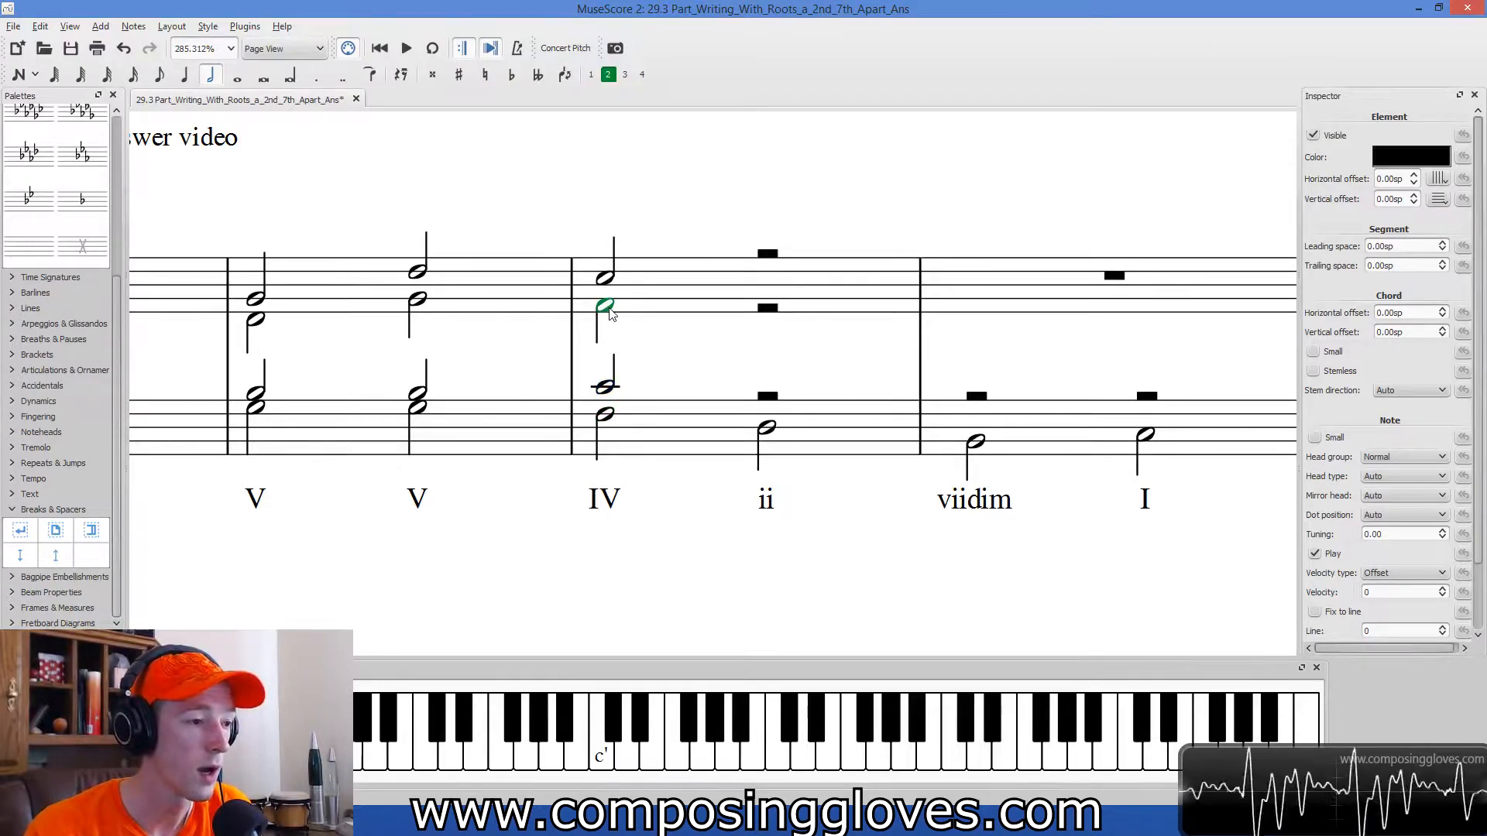
pyautogui.click(609, 277)
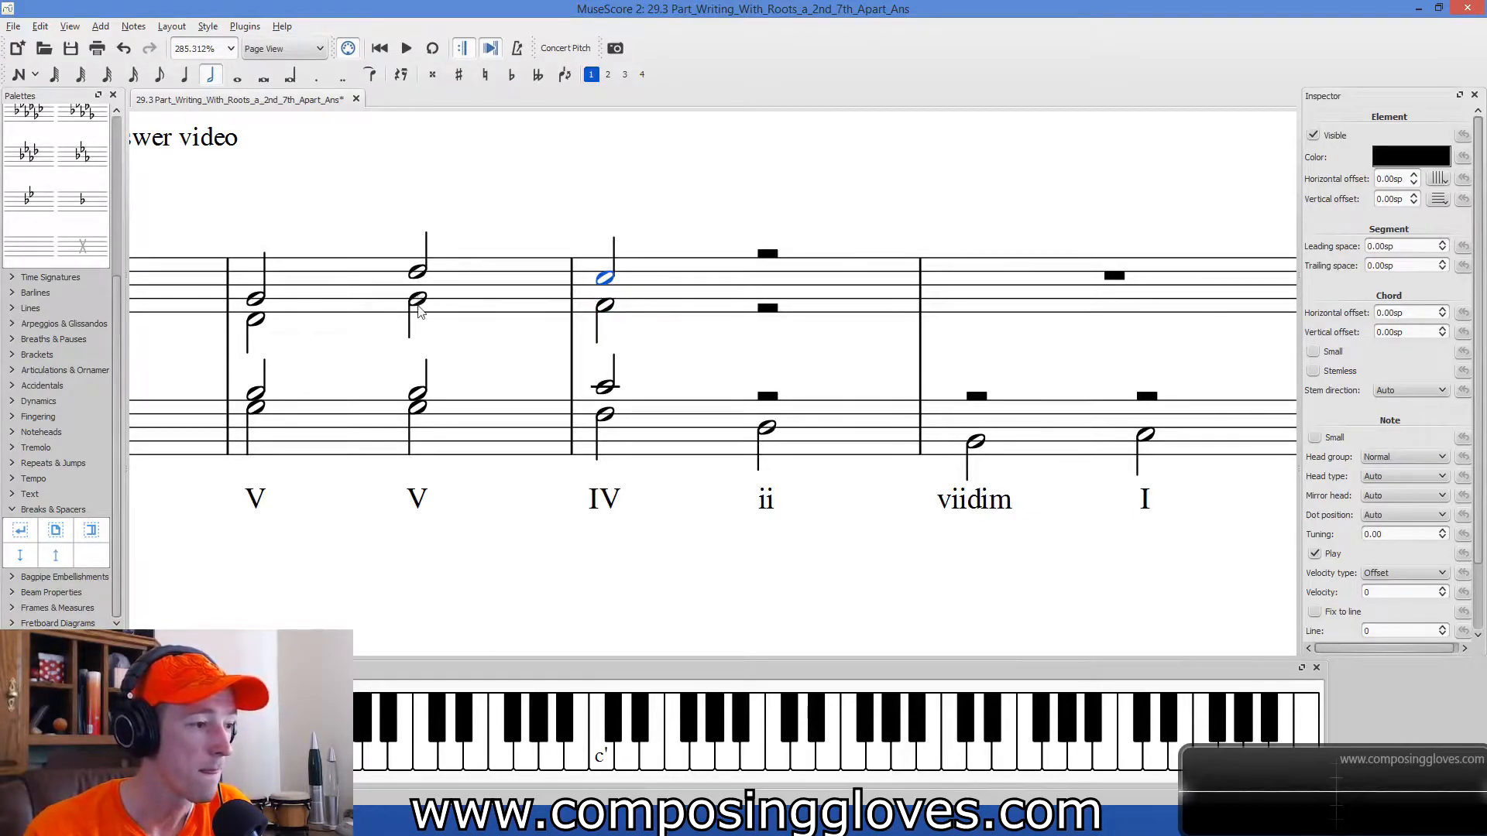
pyautogui.click(607, 308)
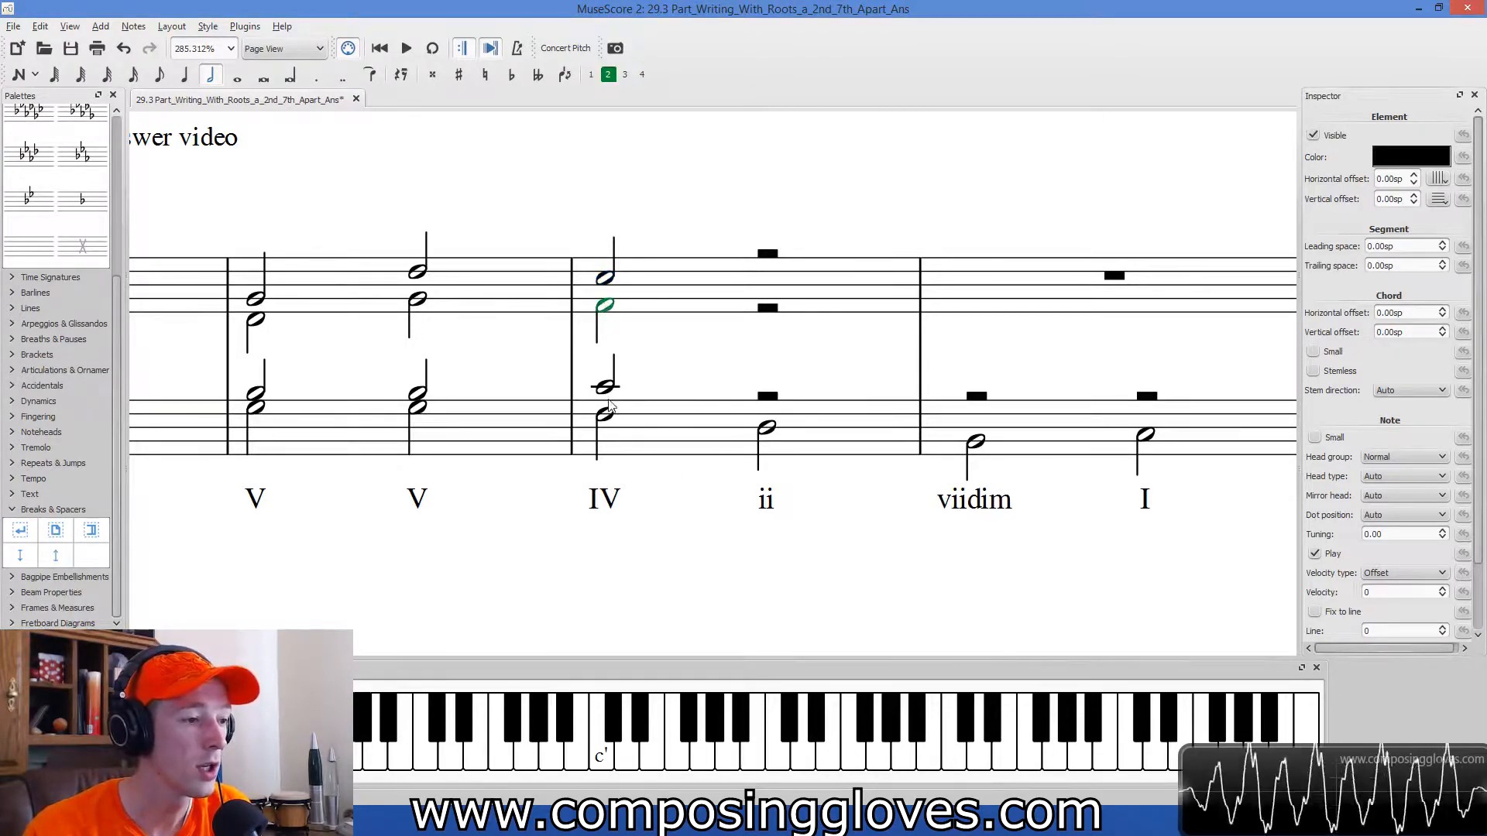
pyautogui.moveTo(612, 390); pyautogui.dragTo(610, 400)
pyautogui.click(657, 371)
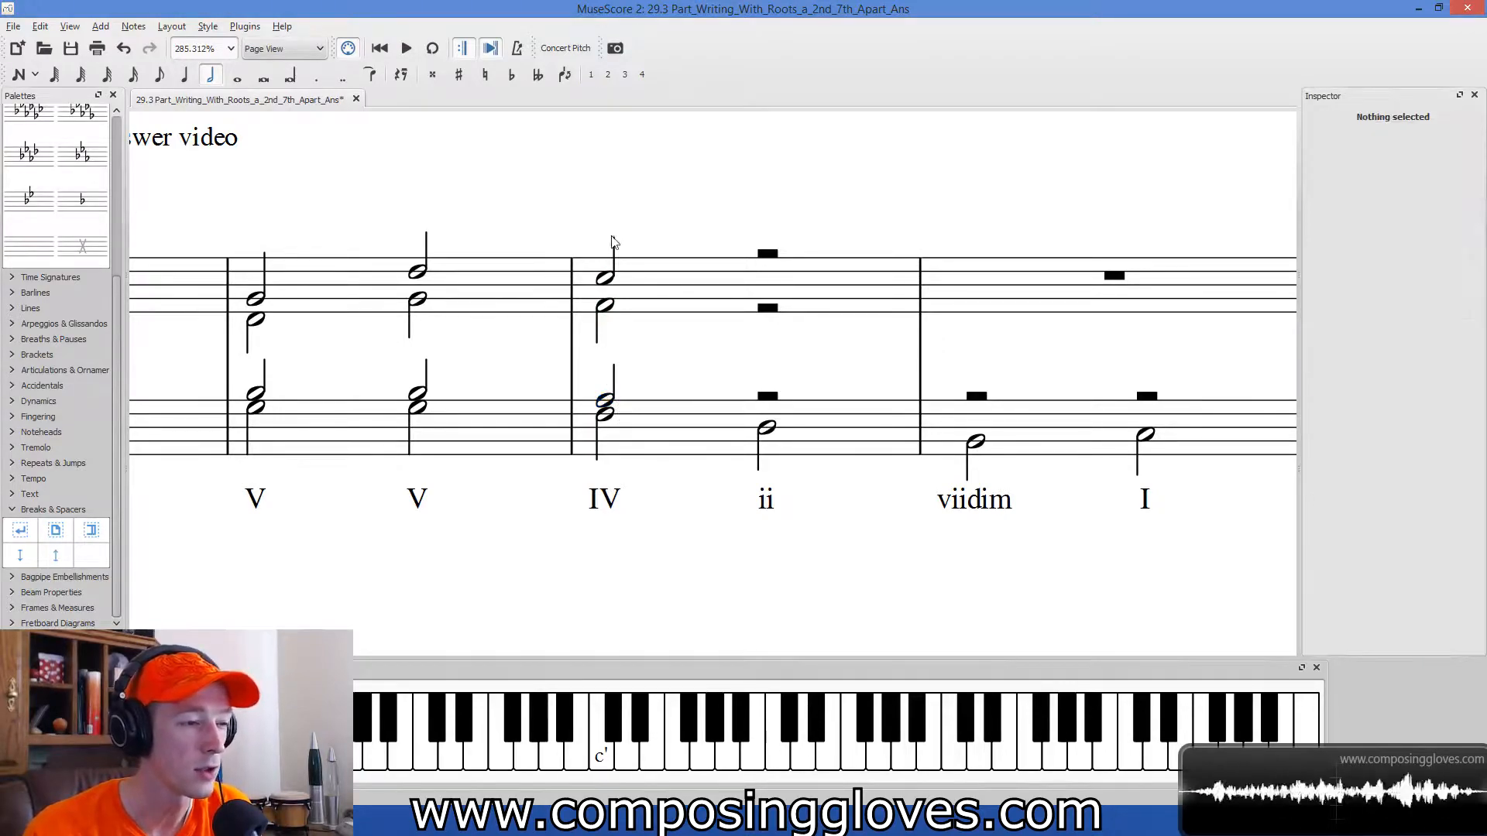
# Check the soprano and alto motion from measure 16's second V chord to the IV chord, and the IV chord's bass and tenor.
pyautogui.hscroll(-4, 525, 378)
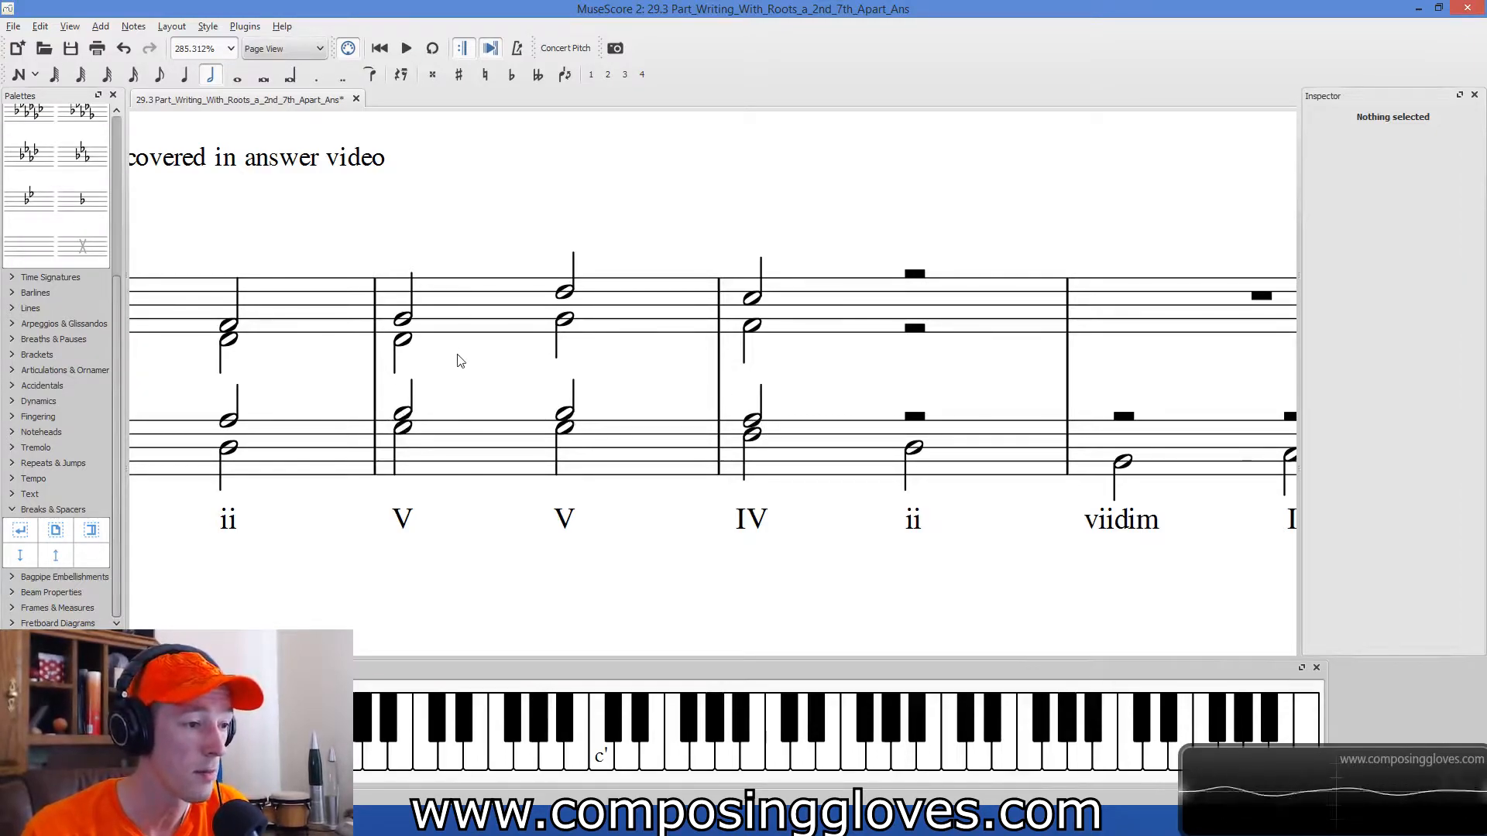
pyautogui.click(566, 319)
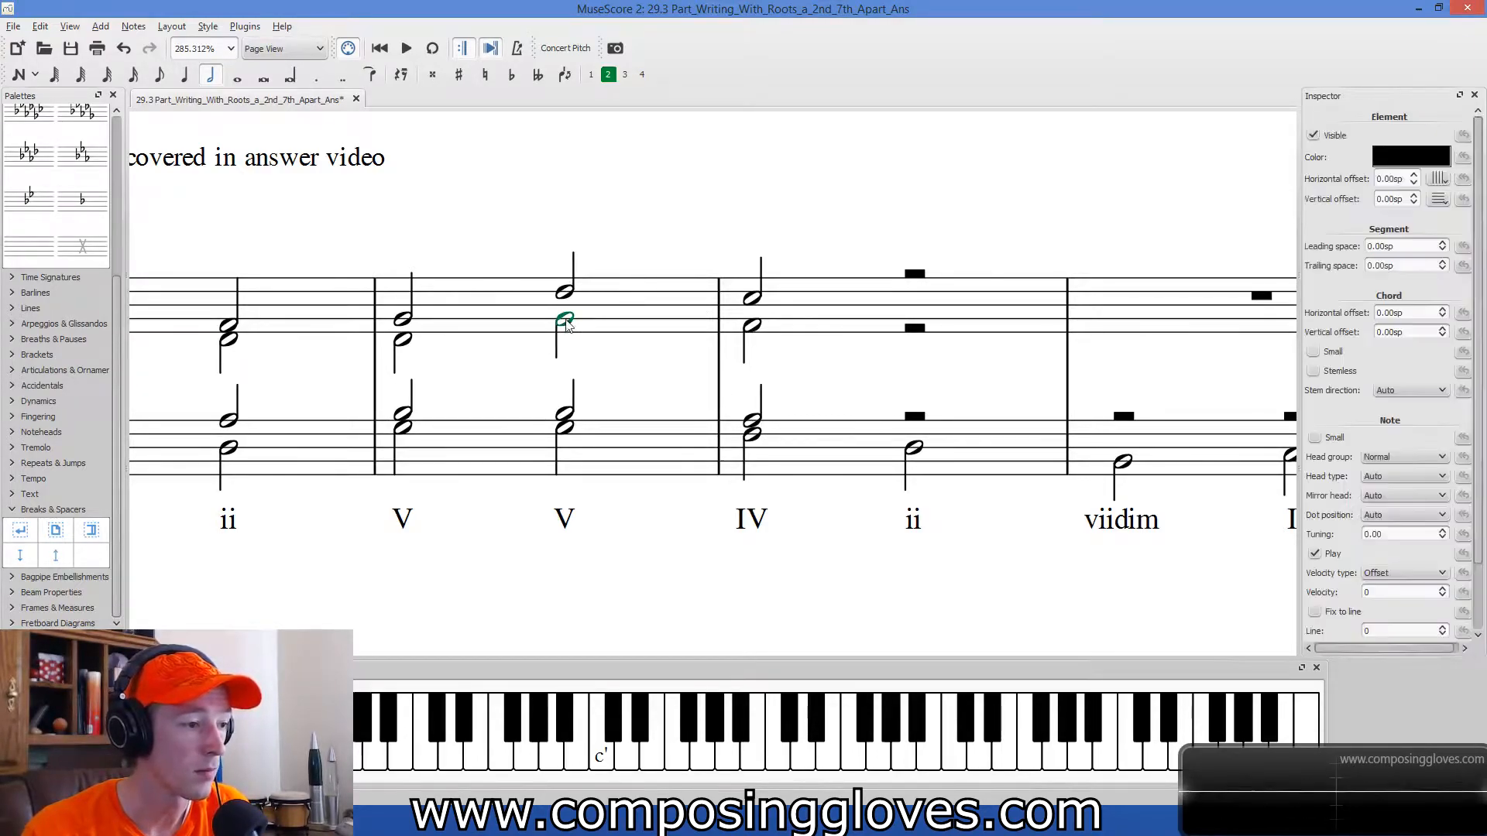
pyautogui.click(567, 295)
pyautogui.click(754, 328)
pyautogui.click(753, 297)
pyautogui.press('Escape')
pyautogui.moveTo(470, 392); pyautogui.dragTo(515, 365)
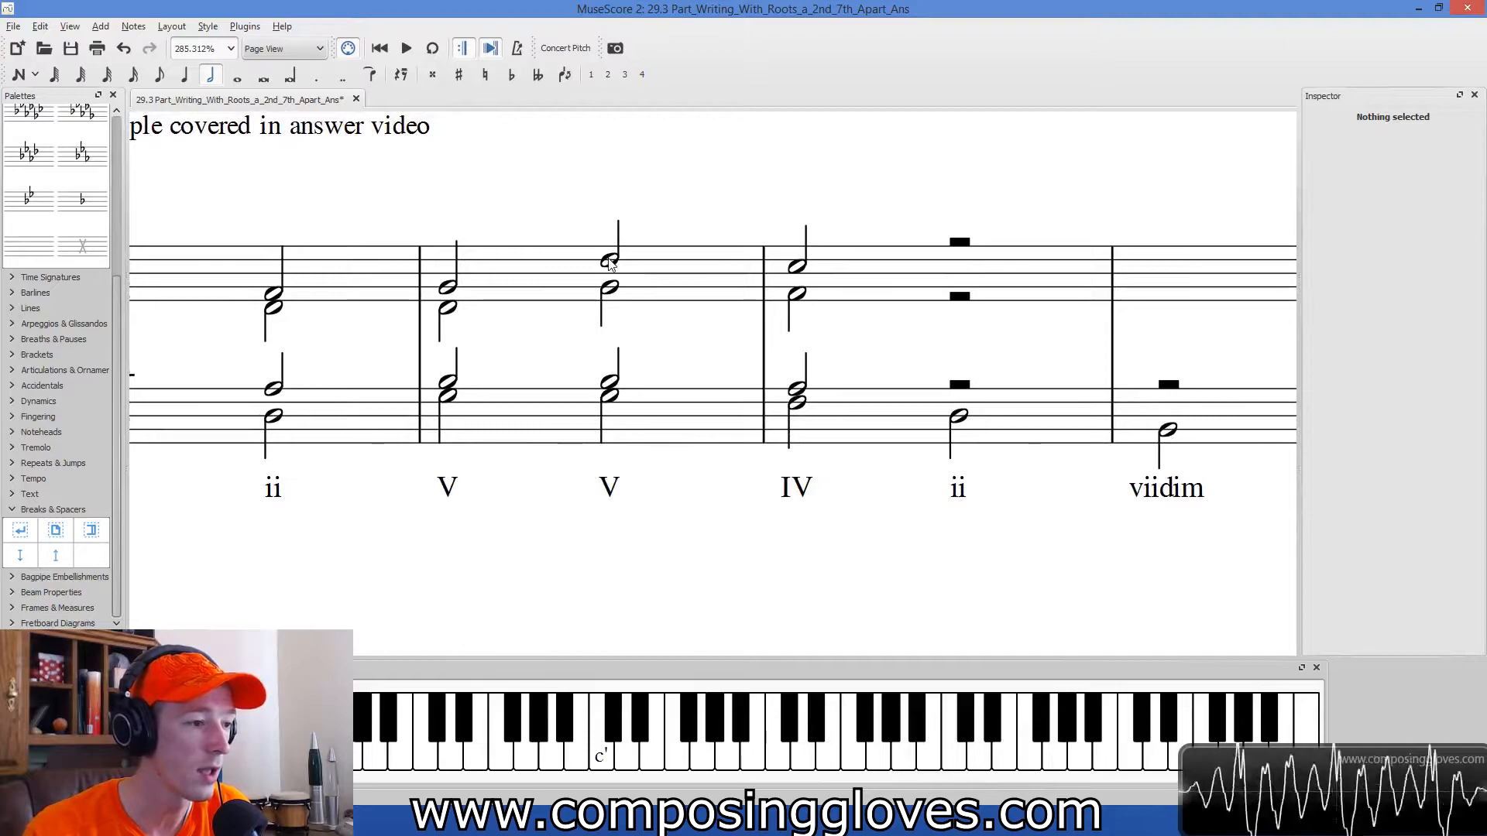
pyautogui.moveTo(726, 347); pyautogui.dragTo(651, 356)
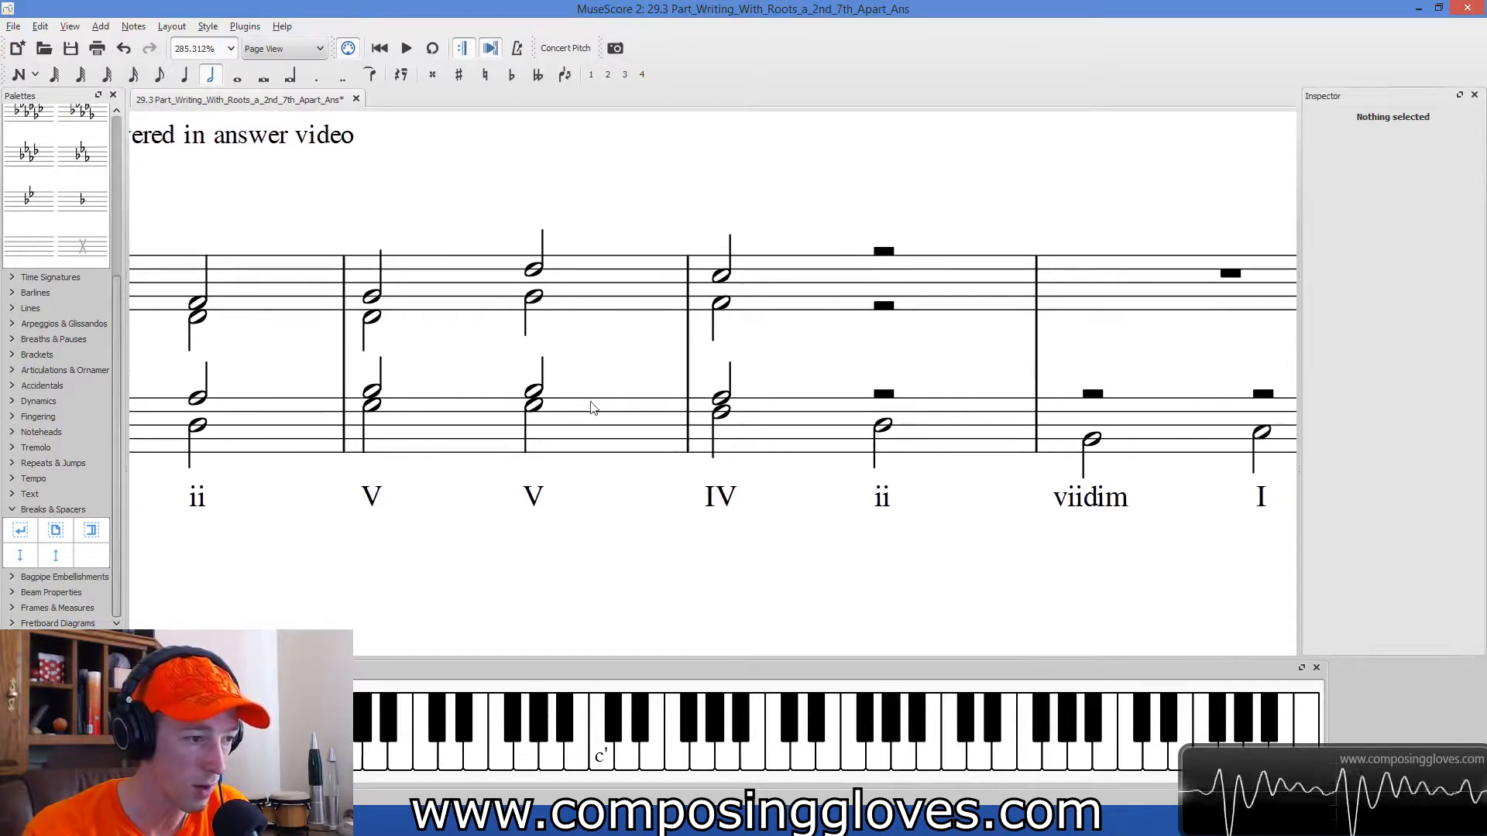
pyautogui.click(724, 411)
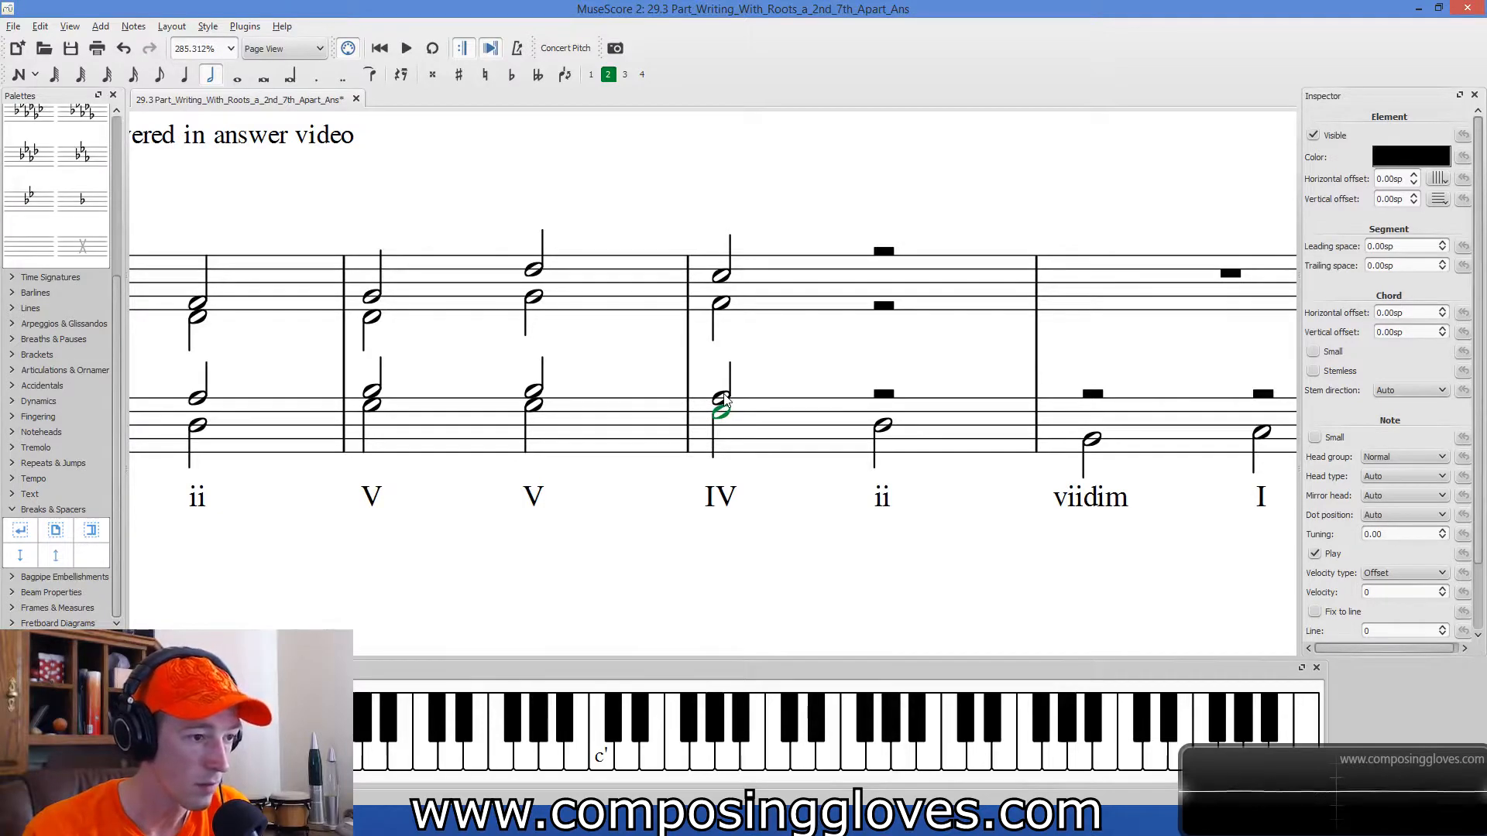
pyautogui.click(724, 399)
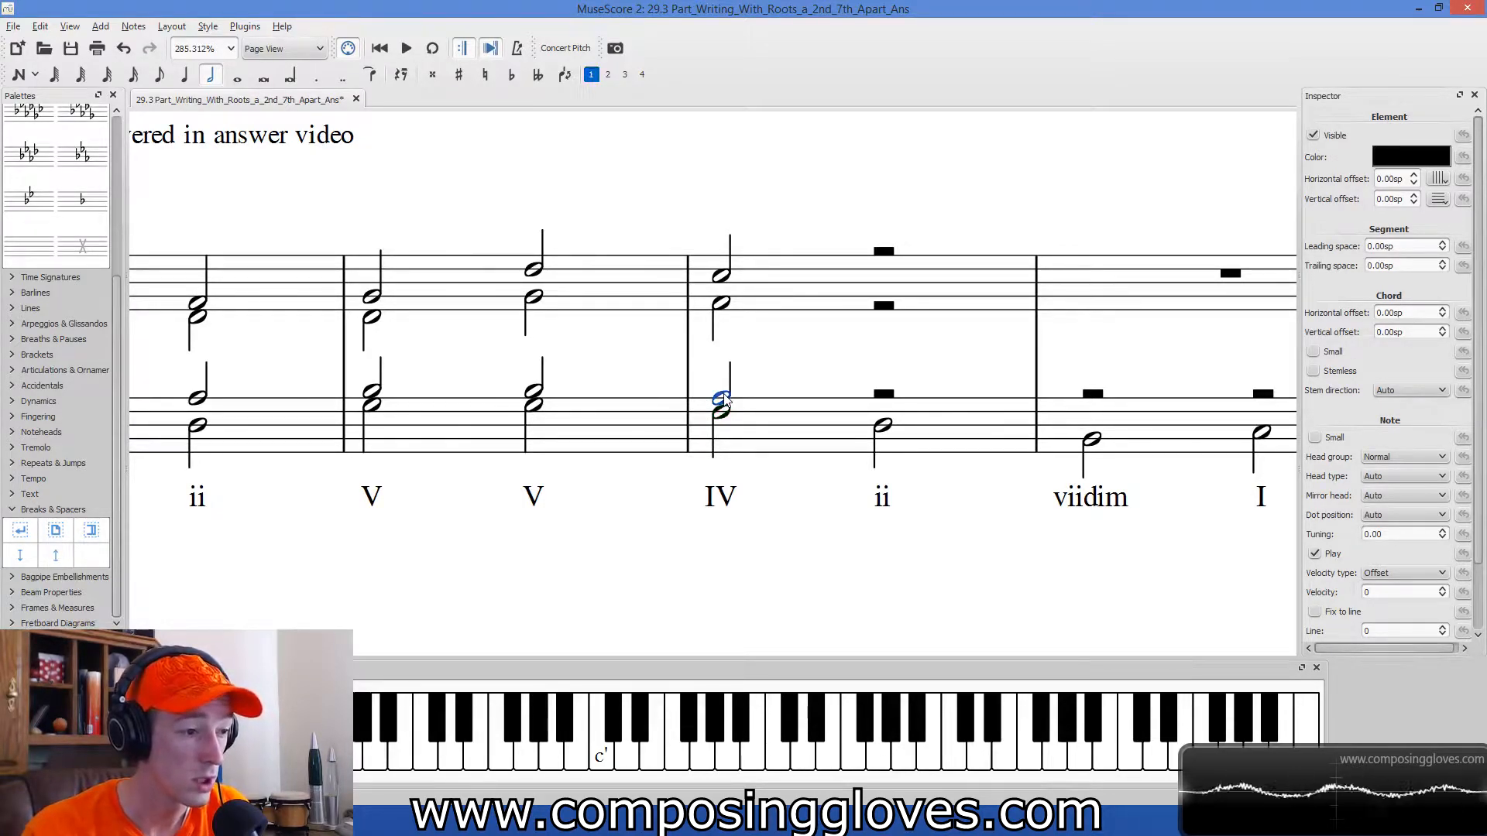
# Lower the soprano note of measure 16's second V chord to B and check it against the IV chord's notes.
pyautogui.click(533, 300)
pyautogui.click(723, 307)
pyautogui.click(536, 302)
pyautogui.click(371, 305)
pyautogui.click(533, 297)
pyautogui.click(535, 271)
pyautogui.moveTo(535, 276); pyautogui.dragTo(535, 292)
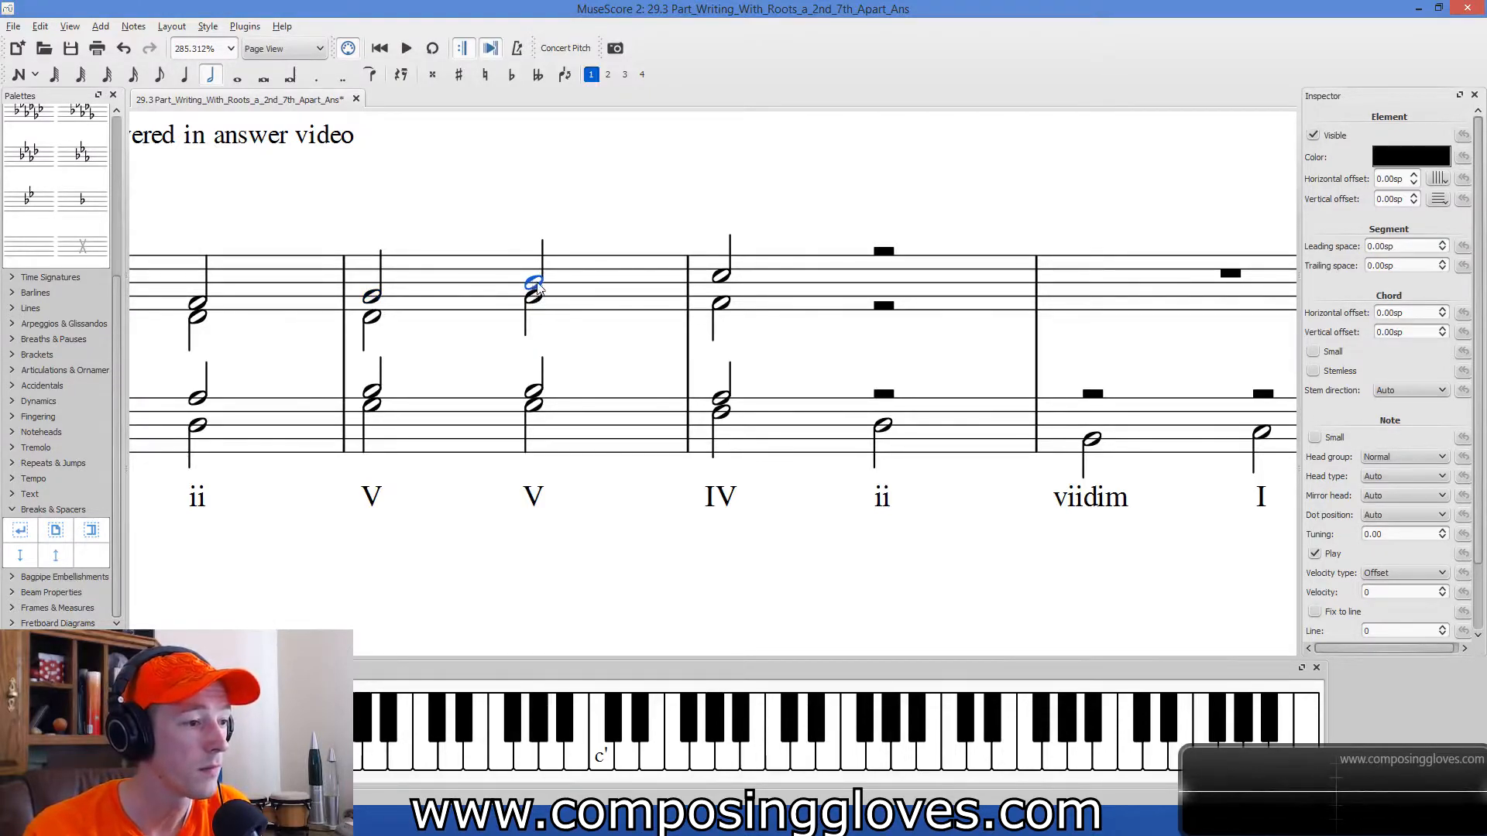
pyautogui.click(721, 276)
pyautogui.click(720, 302)
pyautogui.click(723, 414)
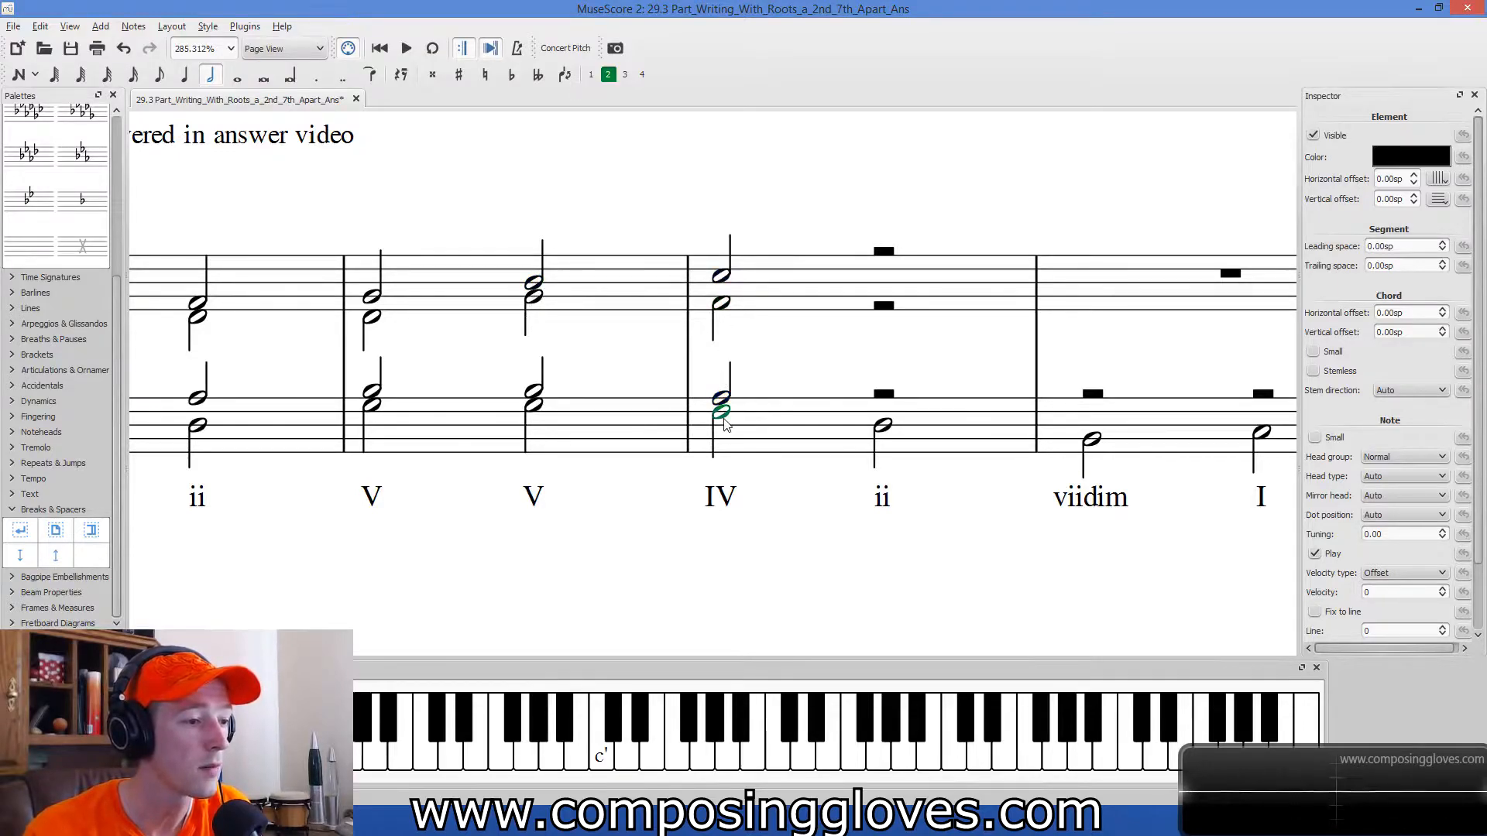
# Turn on half-note input for filling in the ii chord's upper voices.
pyautogui.moveTo(924, 349); pyautogui.dragTo(810, 376)
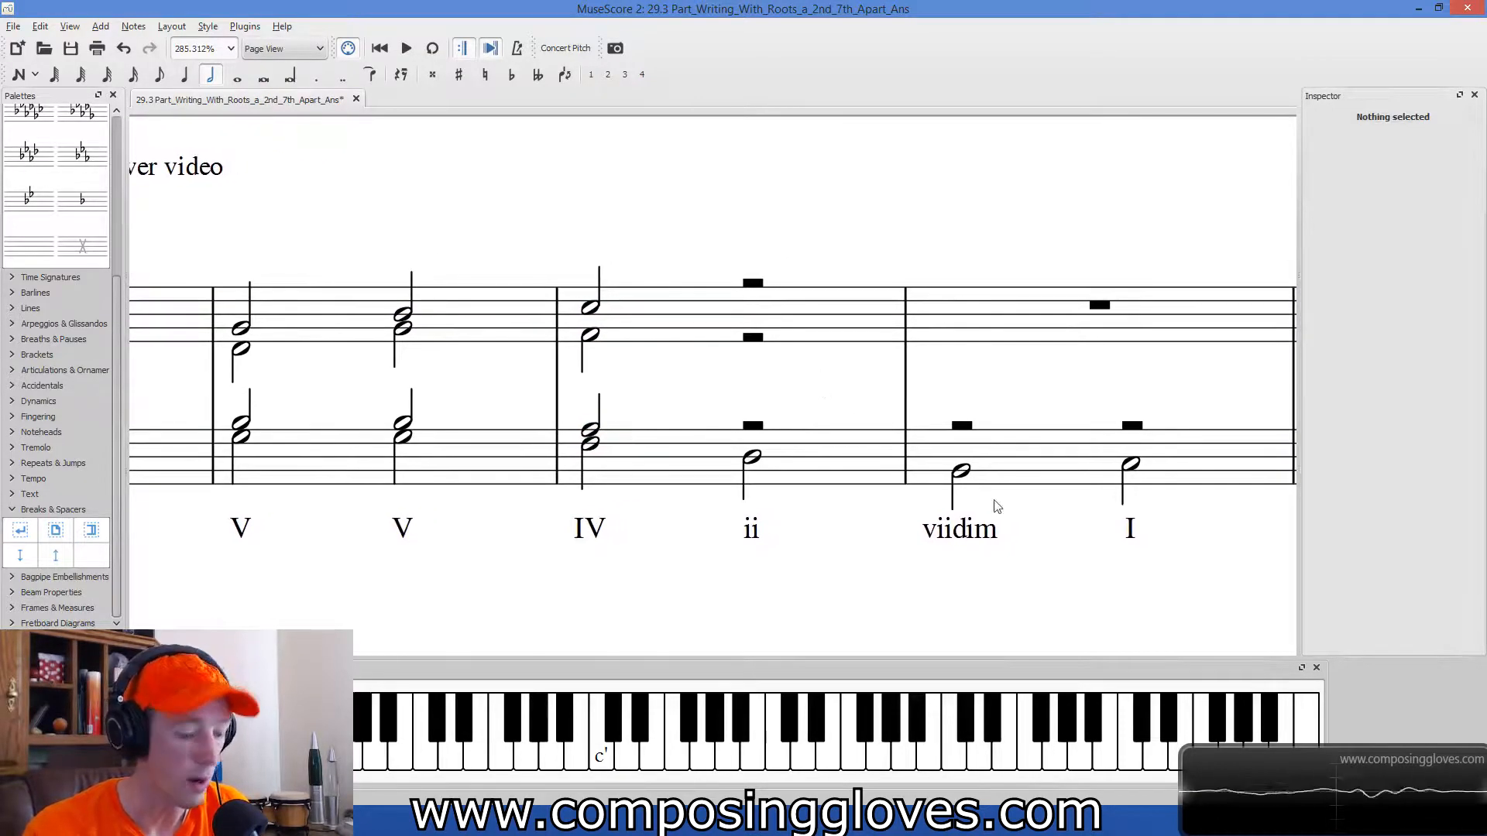
pyautogui.press('n')
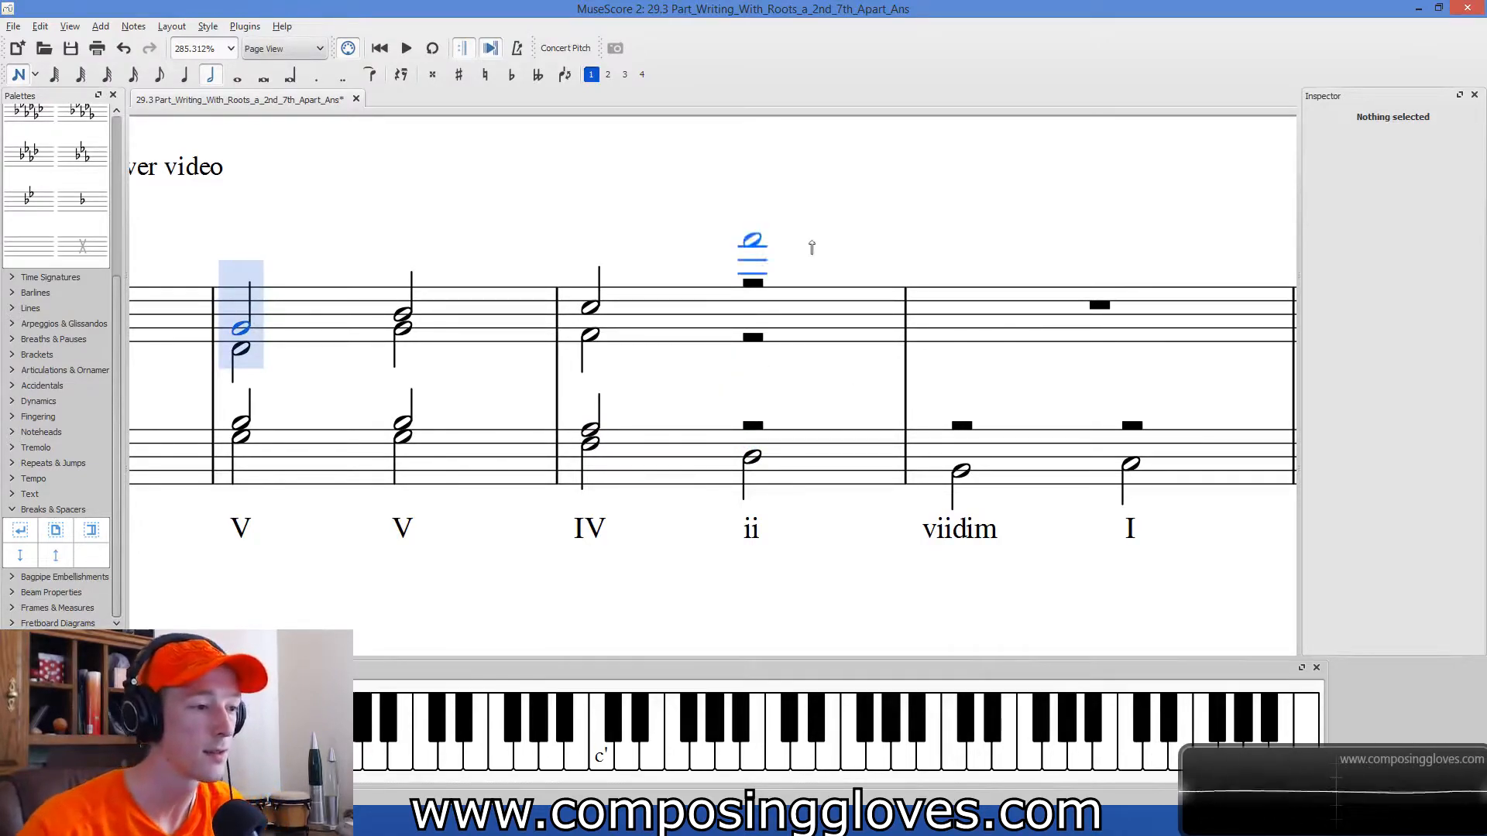
pyautogui.click(608, 74)
pyautogui.click(752, 349)
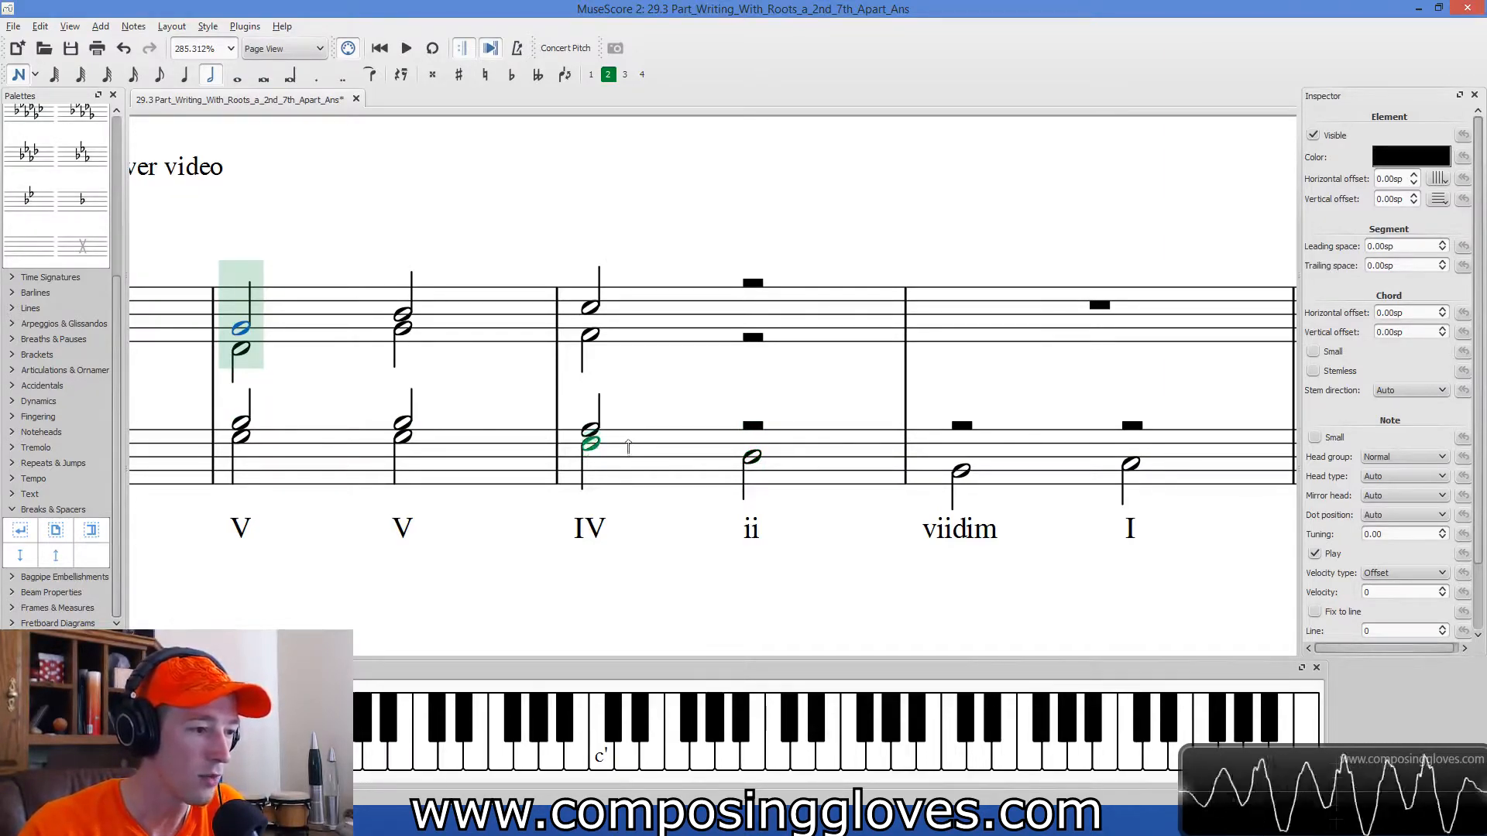
pyautogui.click(749, 428)
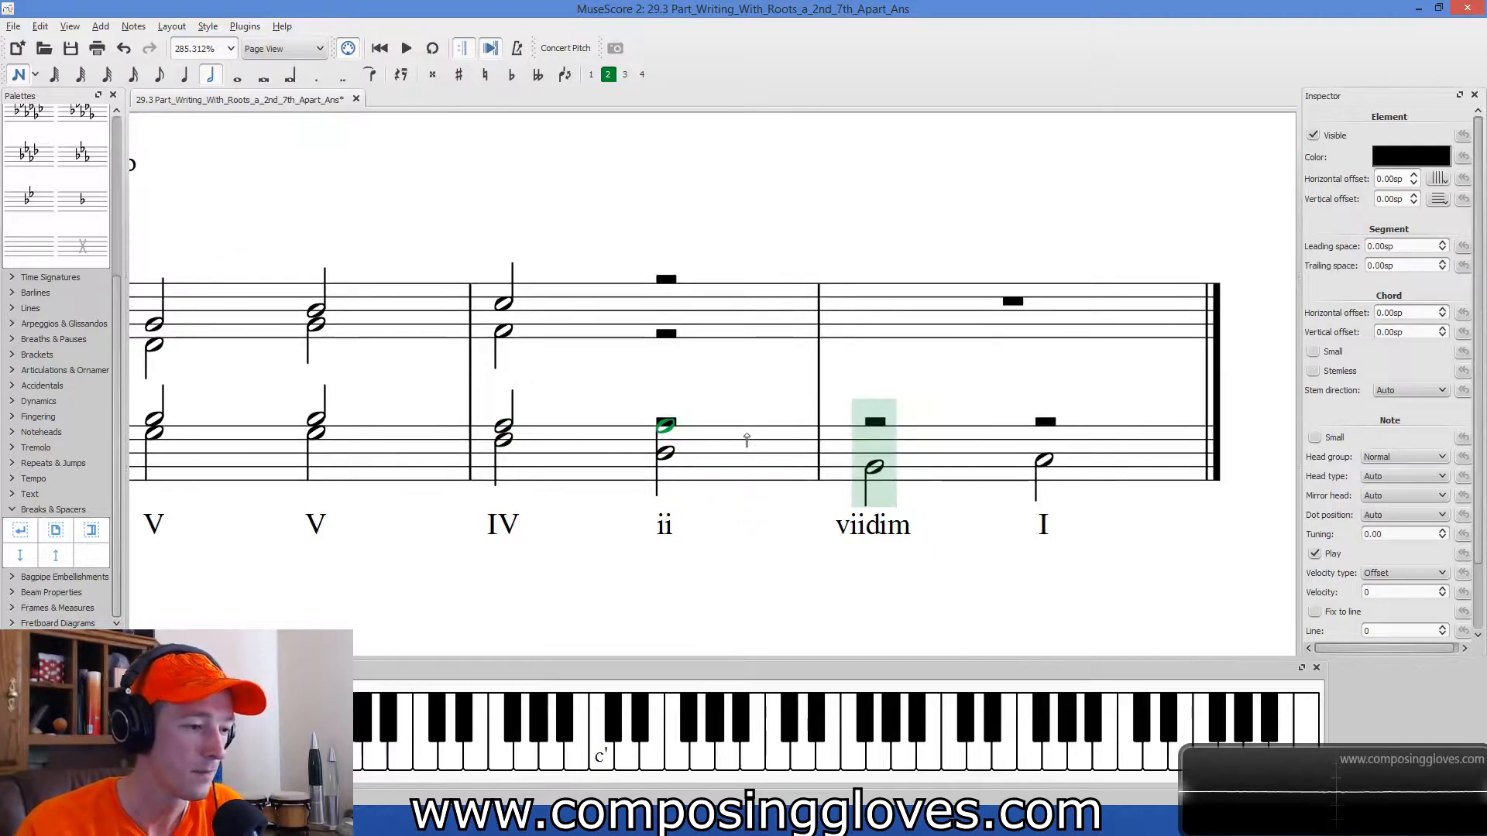
pyautogui.hotkey('ctrl', 'z')
# Add a tenor half note A in voice 1 on the ii chord.
pyautogui.click(593, 75)
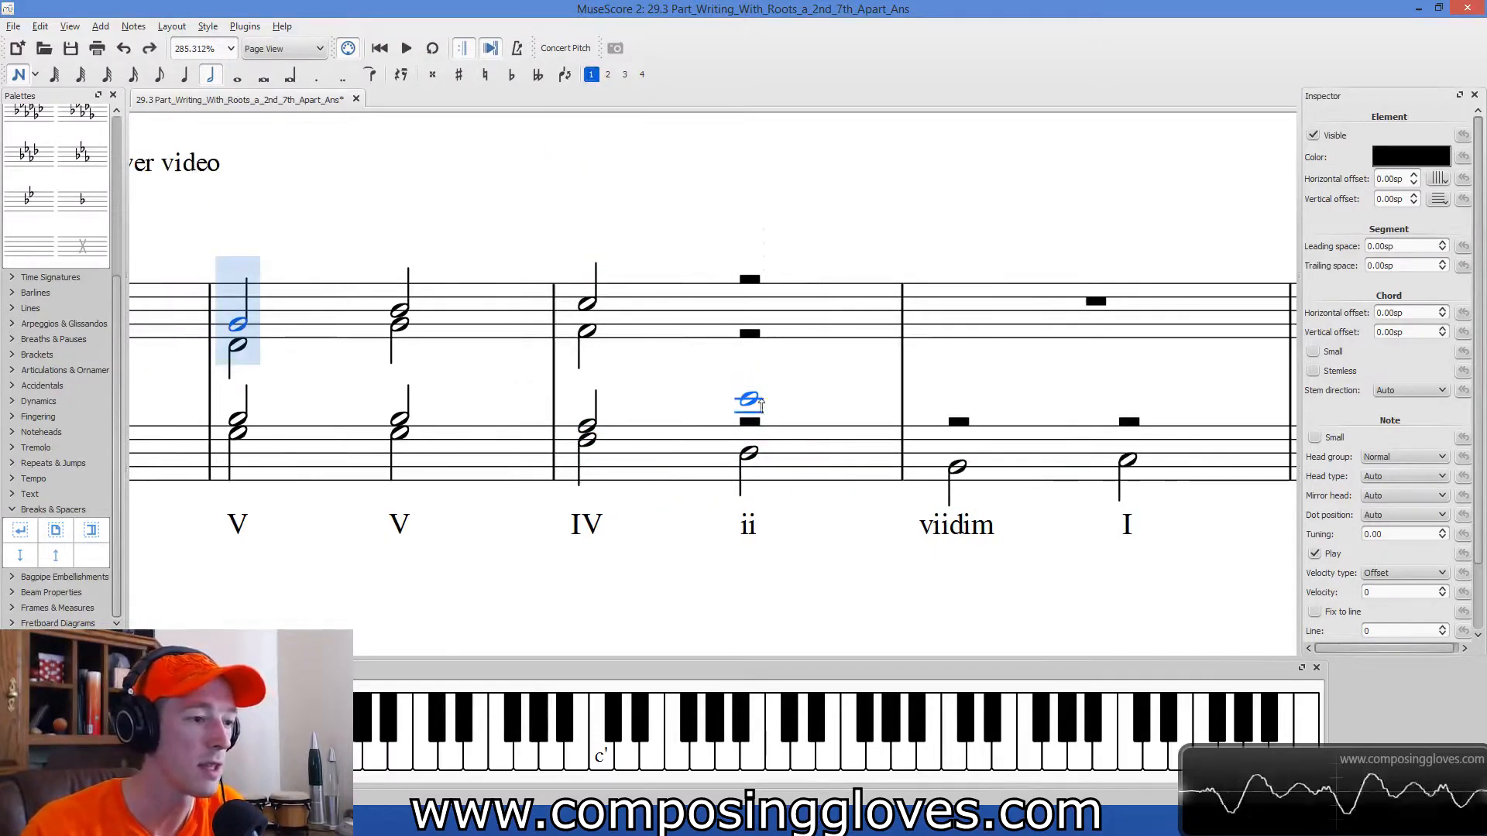
pyautogui.click(749, 425)
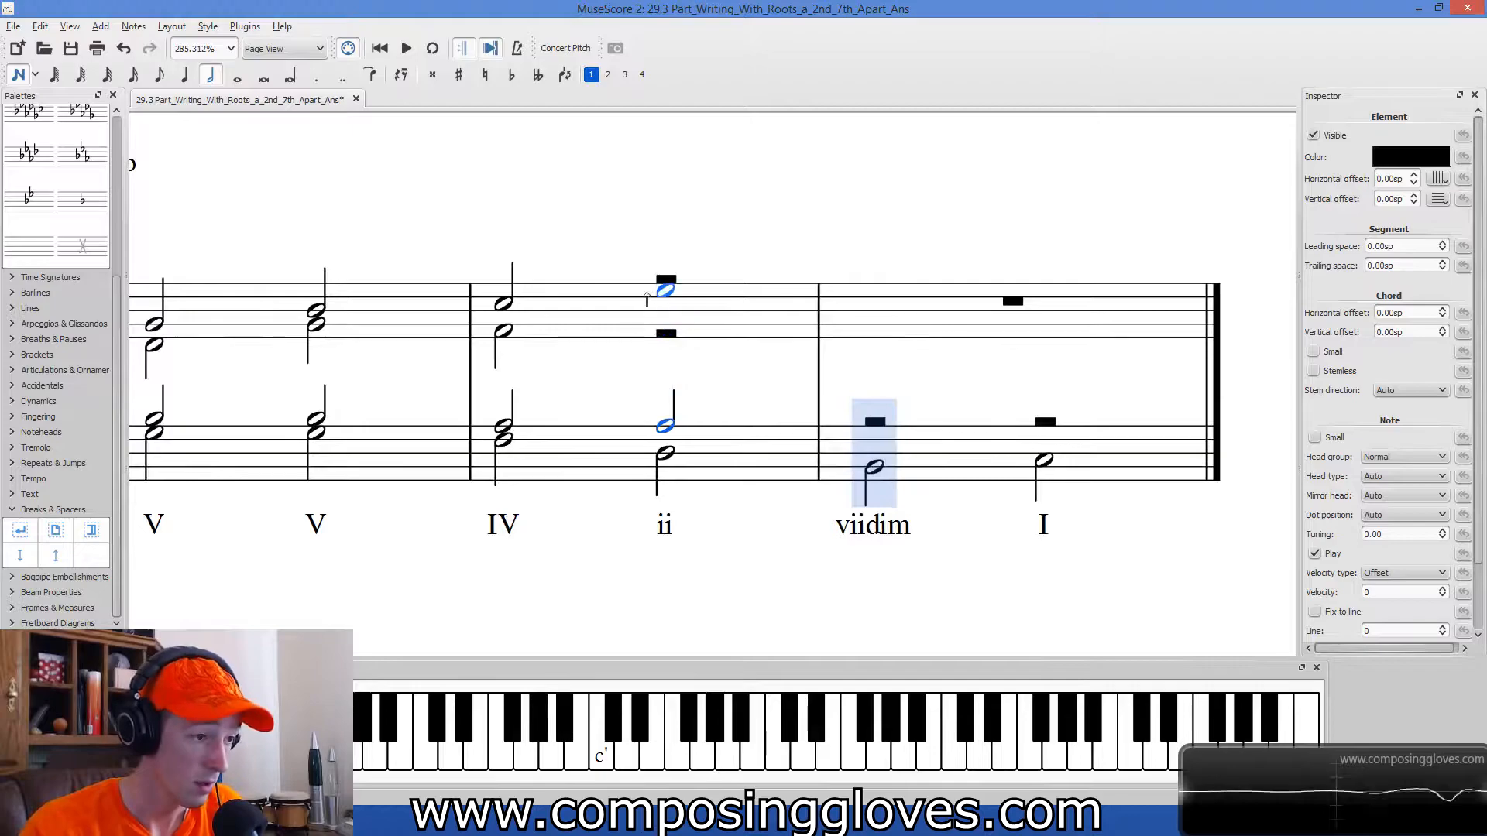
# Add a soprano half note D in voice 1 on the ii chord.
pyautogui.click(666, 304)
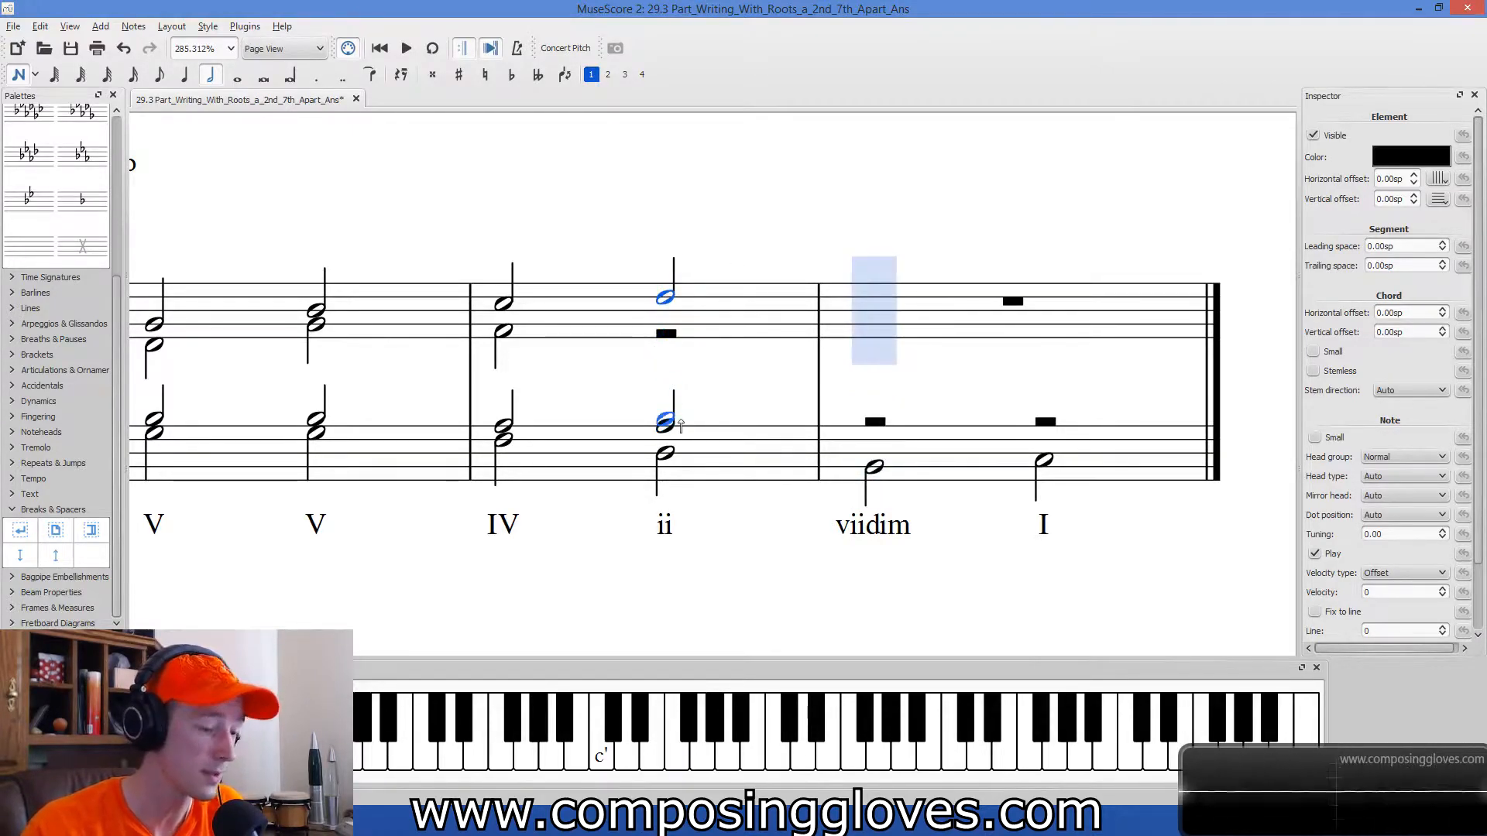
pyautogui.press('Escape')
pyautogui.moveTo(591, 374); pyautogui.dragTo(519, 413)
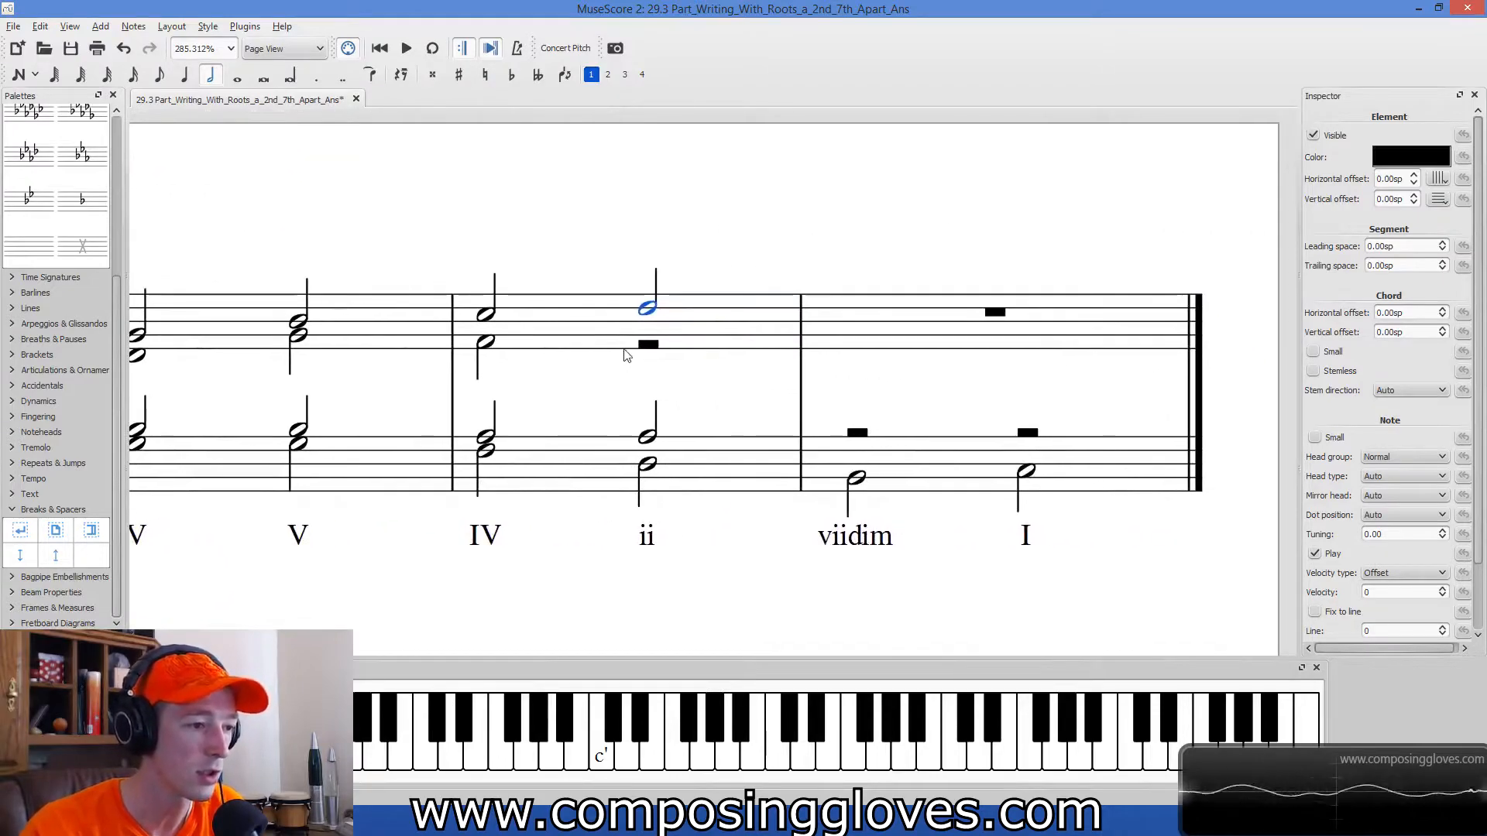
pyautogui.moveTo(761, 392); pyautogui.dragTo(762, 407)
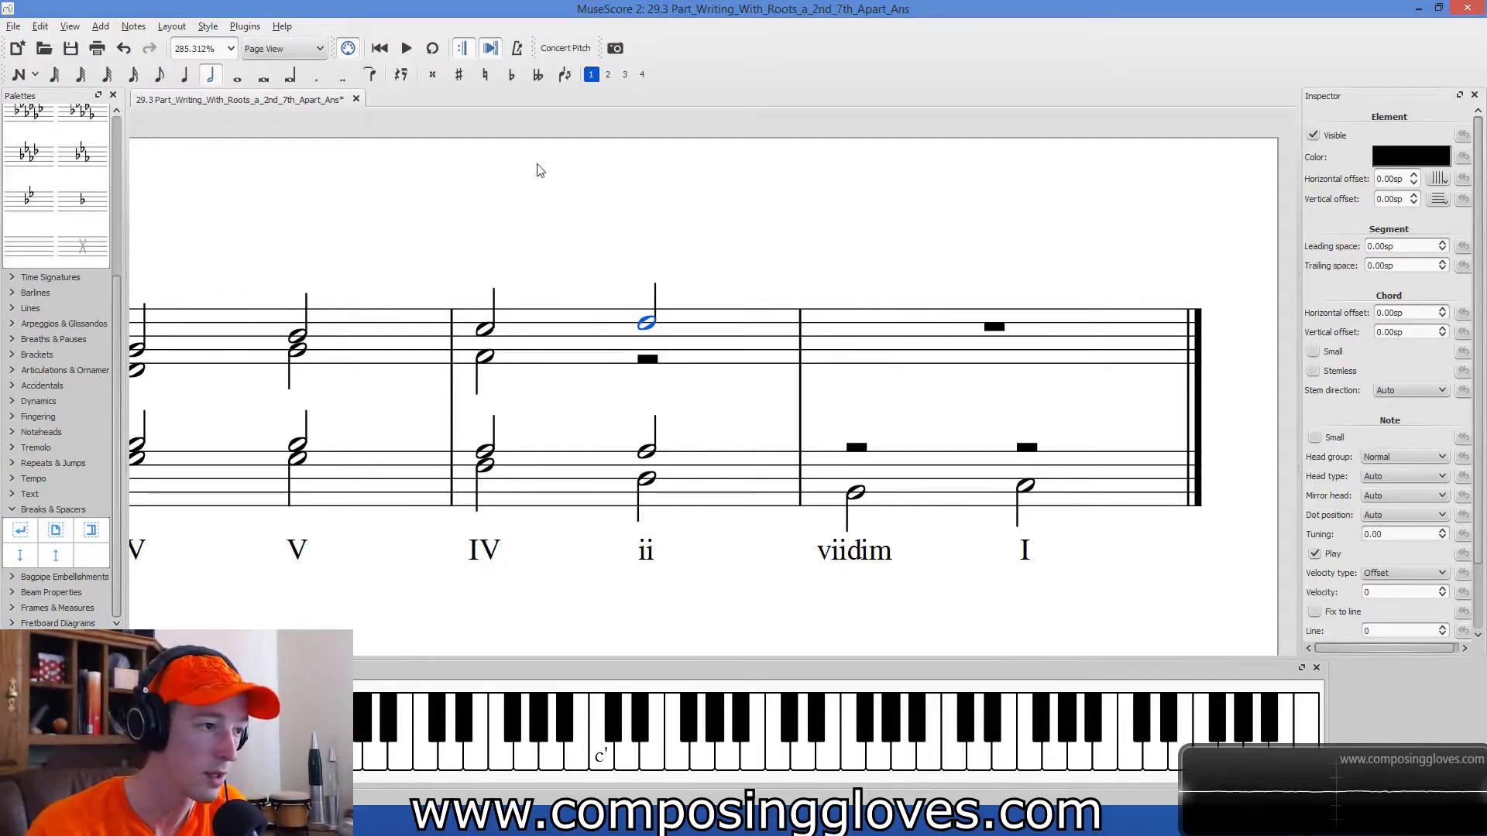
# Add an alto half note F in voice 2 on the ii chord.
pyautogui.press('n')
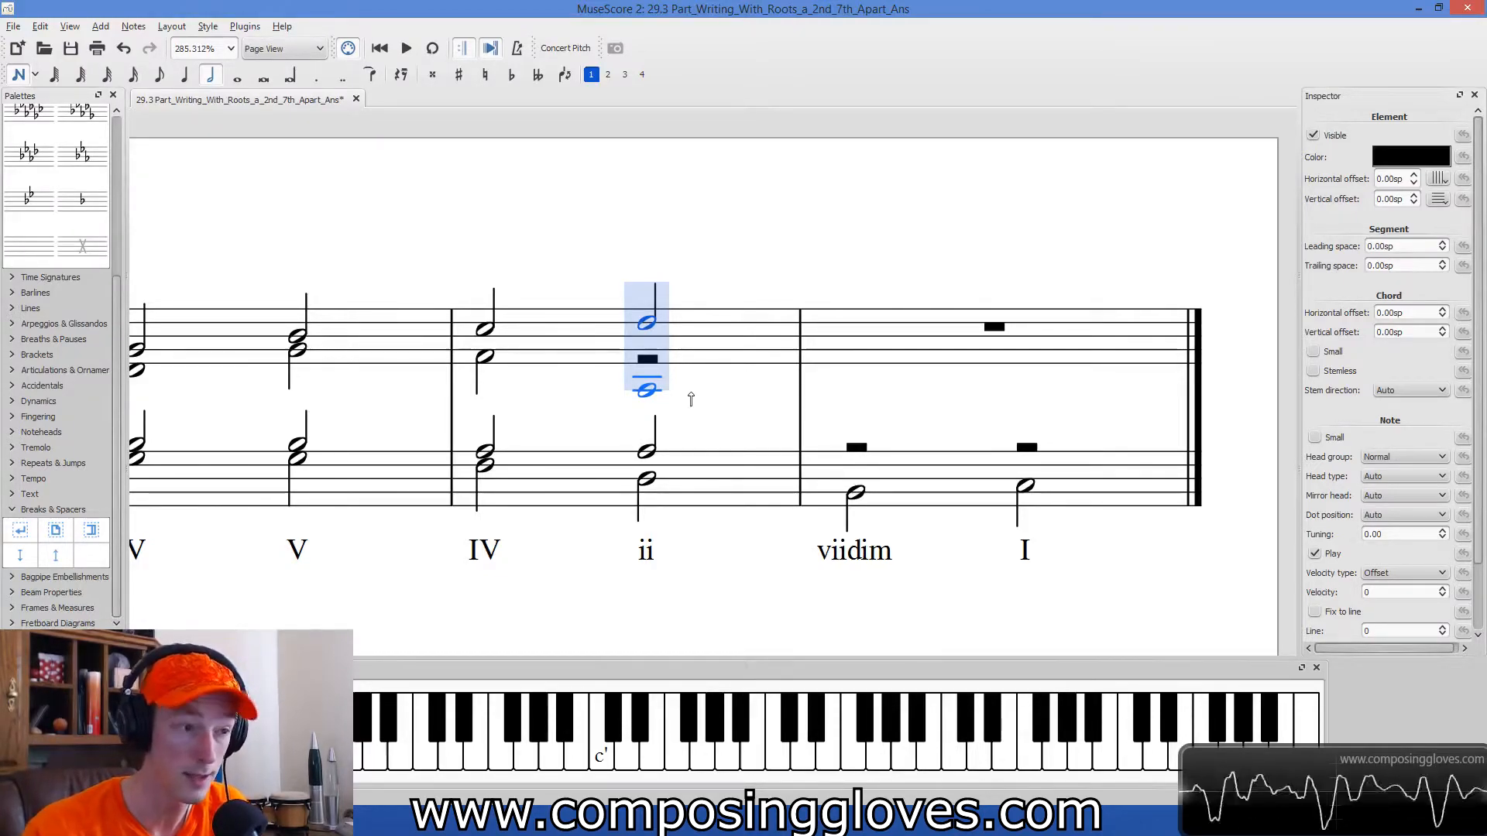
pyautogui.hotkey('ctrl', 'alt', '2')
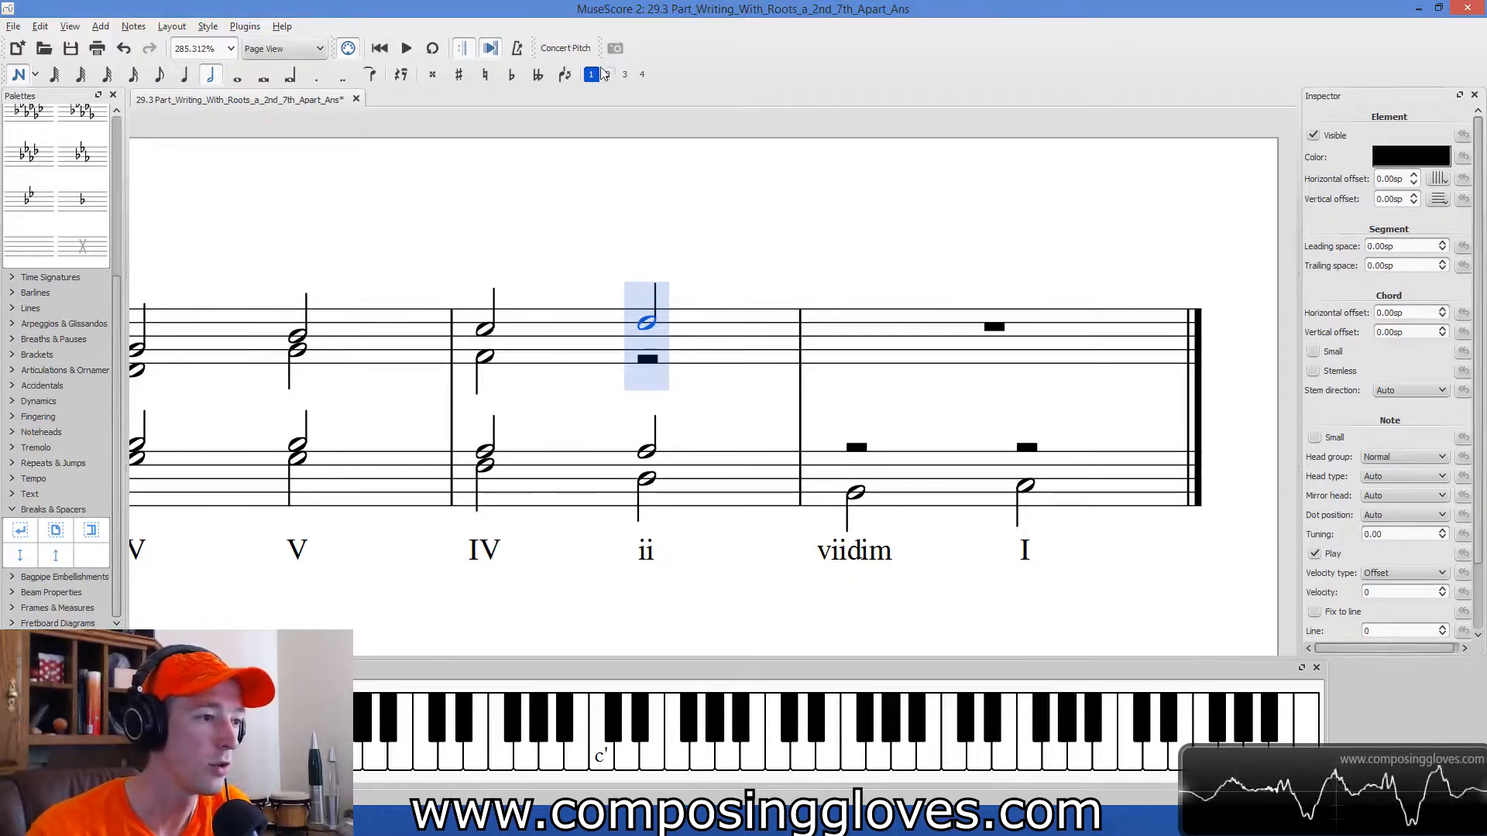
pyautogui.click(680, 374)
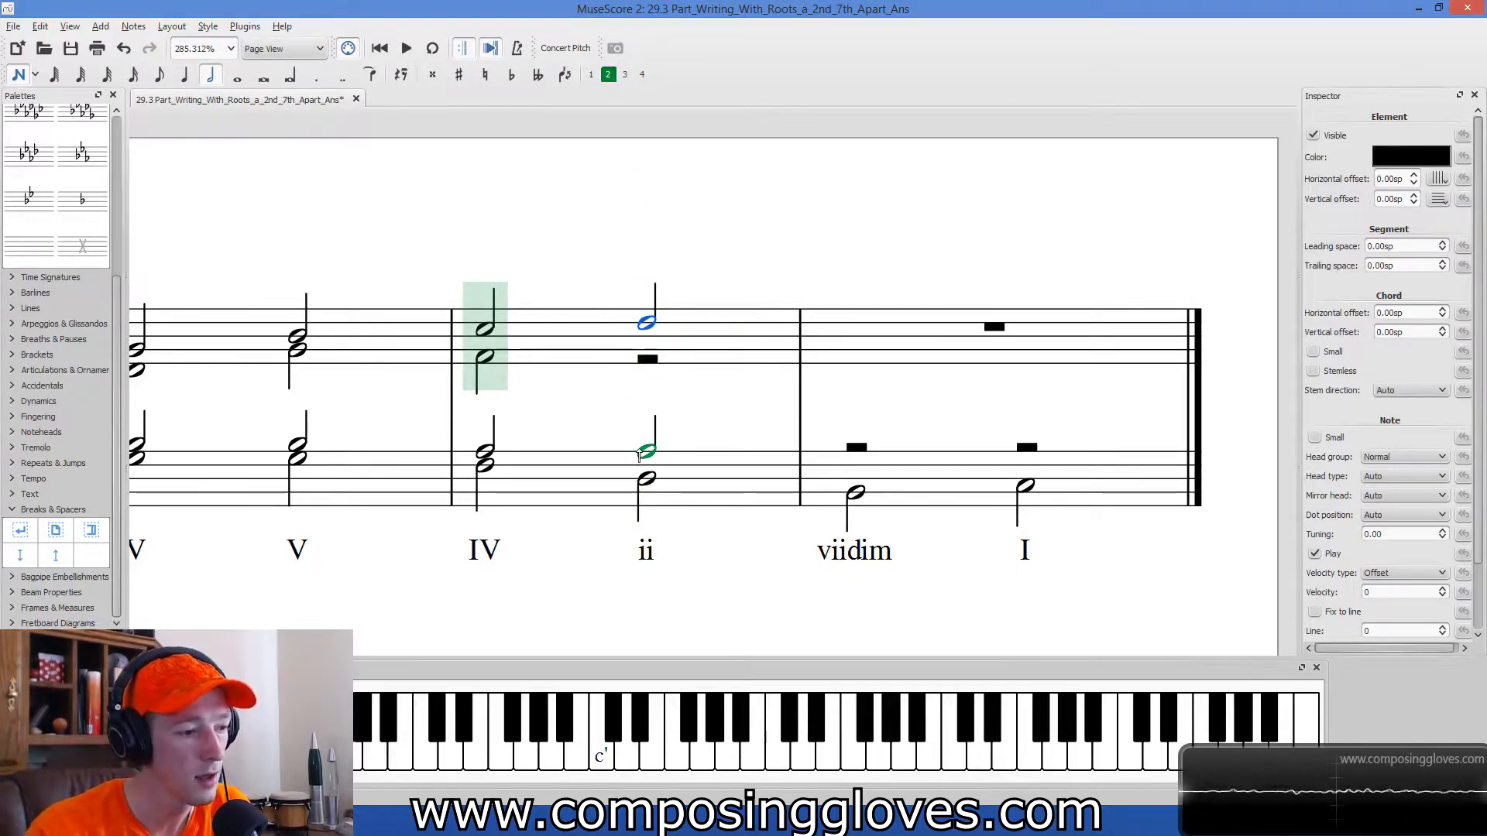
pyautogui.click(647, 357)
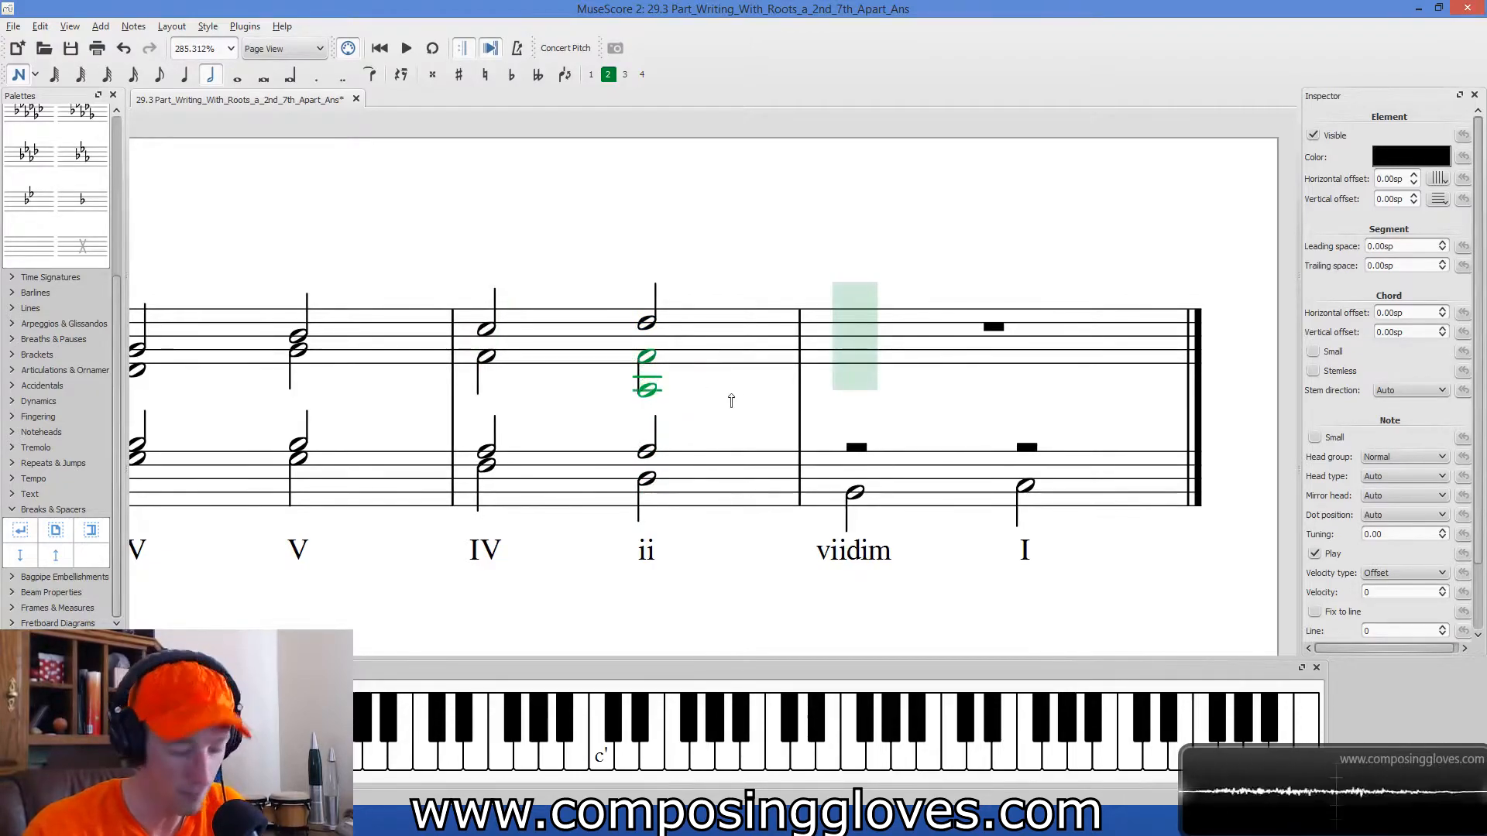
pyautogui.press('Escape')
# Check the bass motion from the IV chord to the ii chord, and the ii chord's tenor, alto and soprano notes.
pyautogui.click(647, 479)
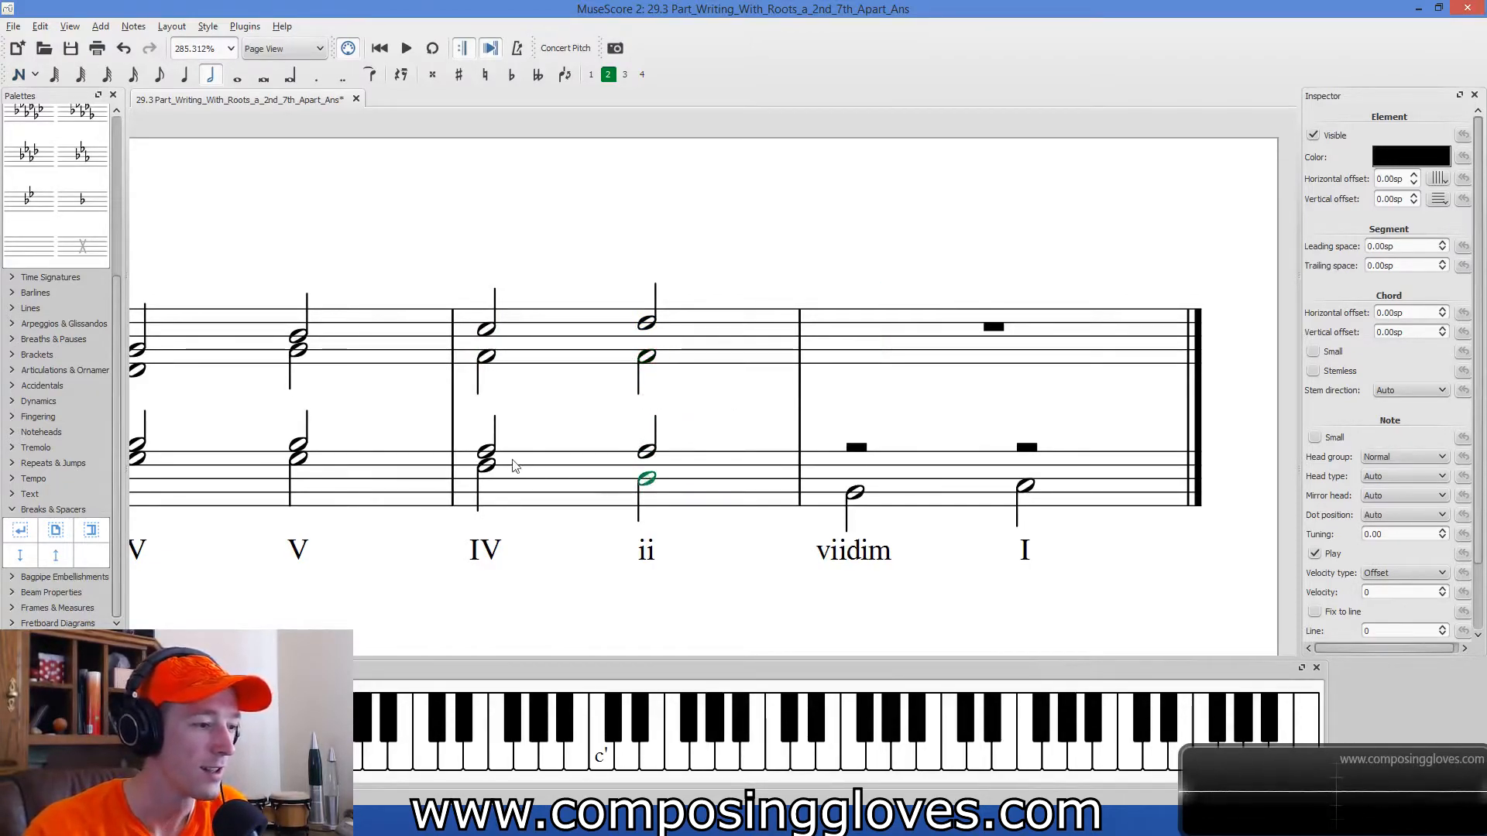
pyautogui.click(486, 464)
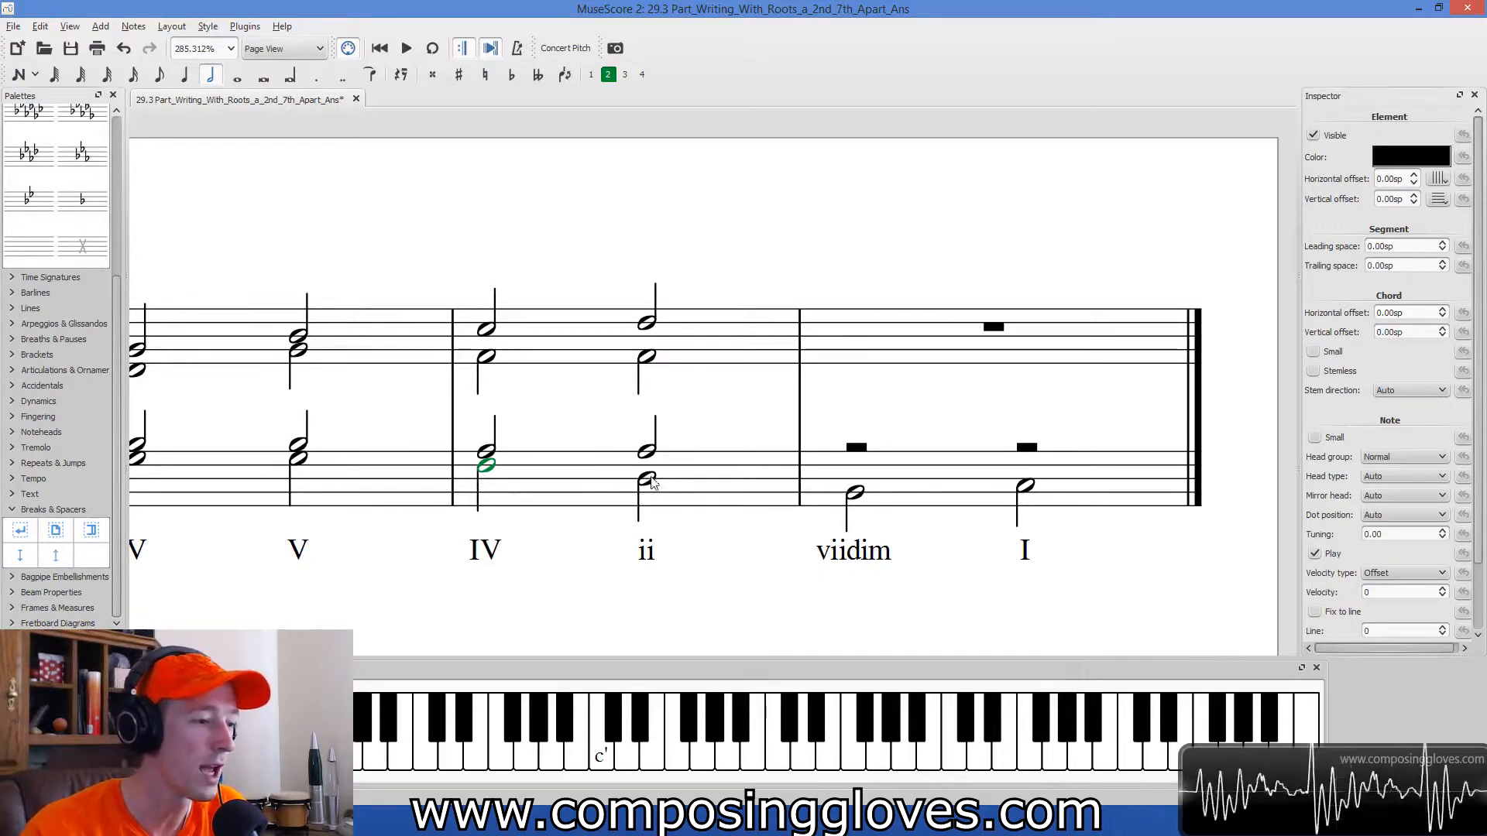
pyautogui.click(651, 358)
pyautogui.click(652, 454)
pyautogui.click(647, 481)
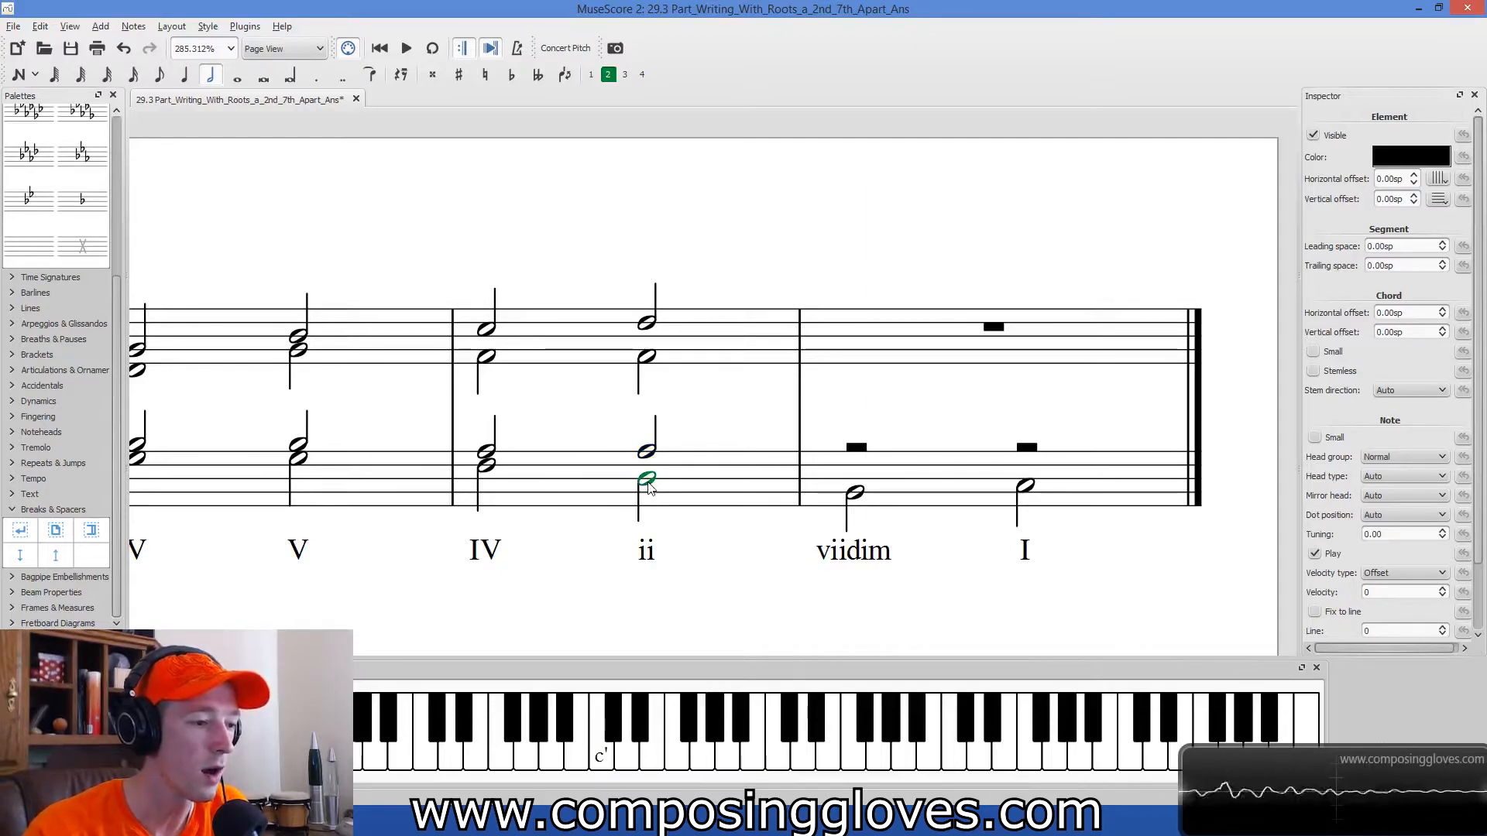
pyautogui.click(650, 358)
pyautogui.click(646, 323)
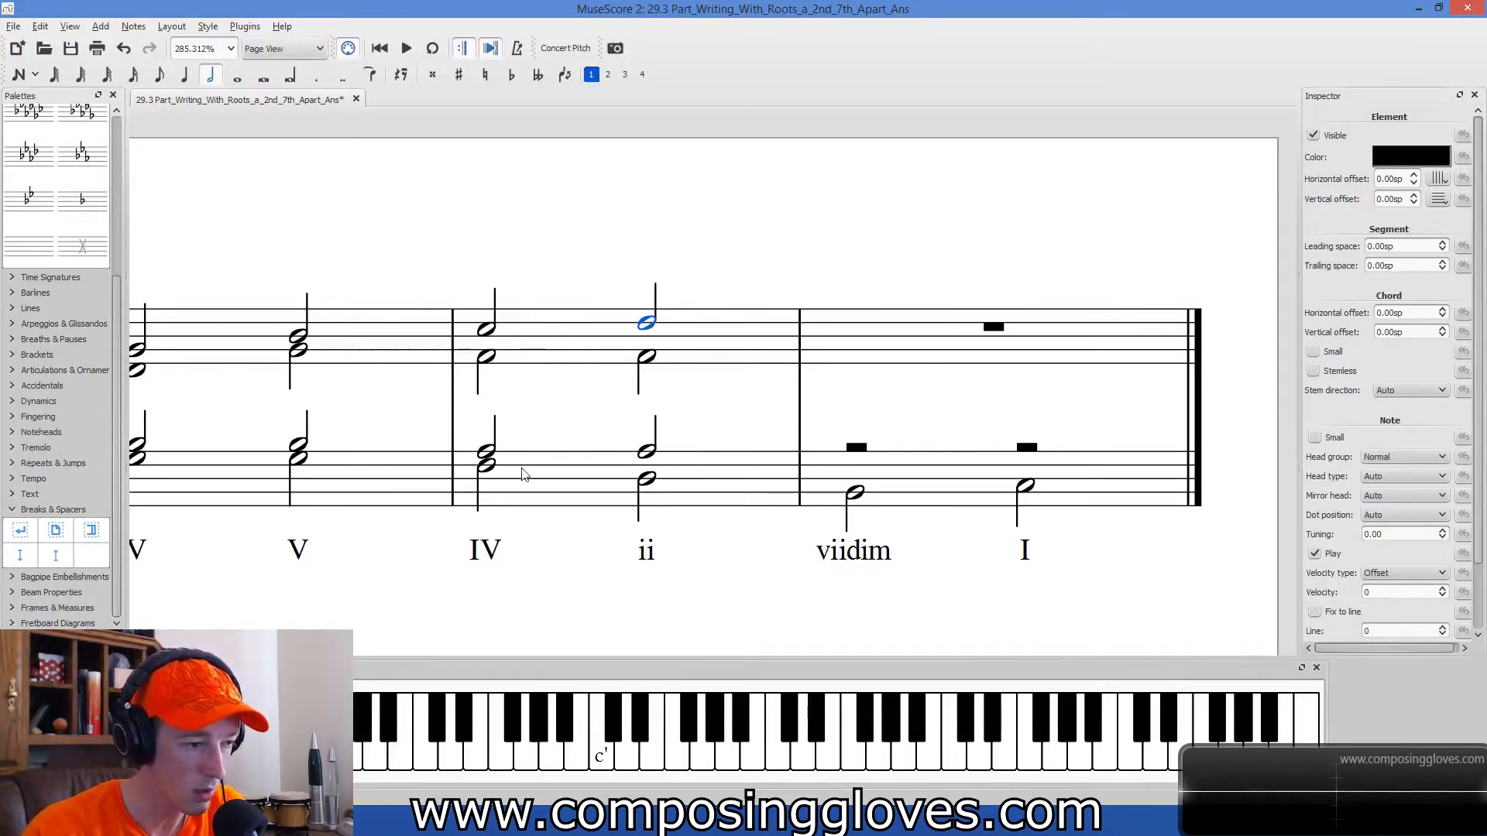
# Add a soprano half note D in voice 1 on the viidim chord.
pyautogui.moveTo(771, 417); pyautogui.dragTo(585, 418)
pyautogui.press('n')
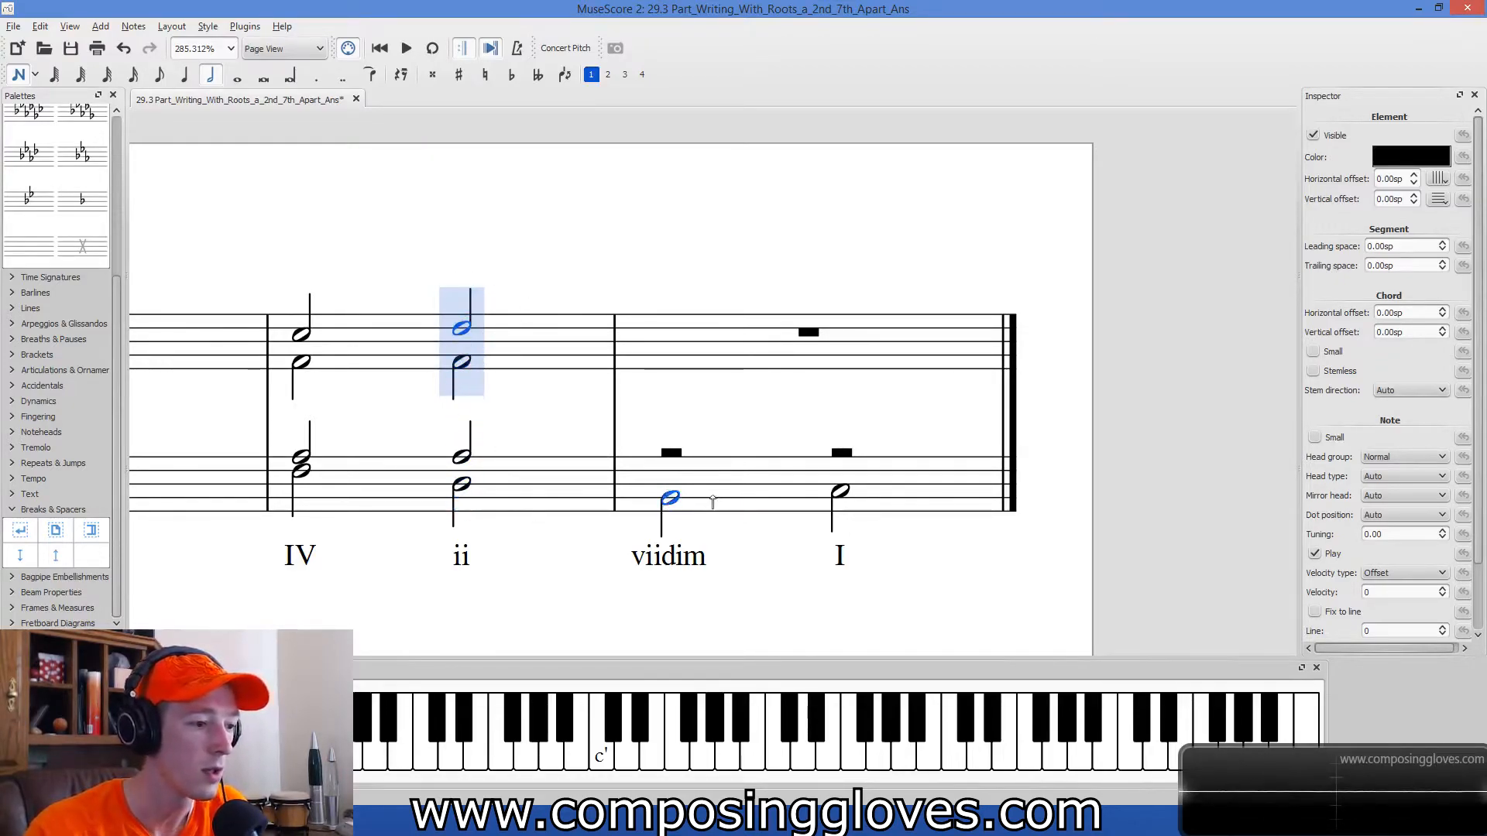
pyautogui.click(667, 332)
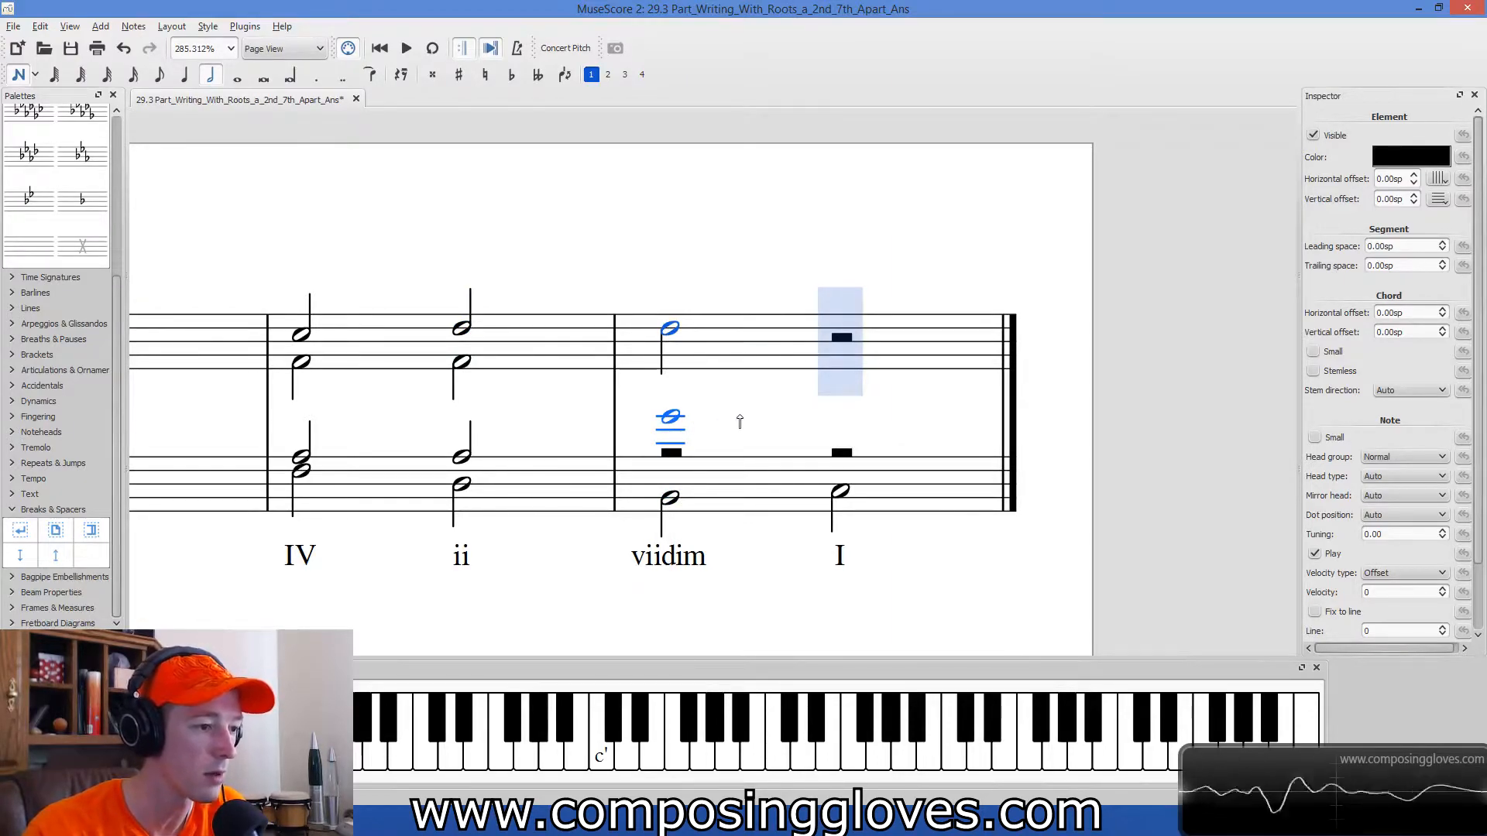
pyautogui.press('Escape')
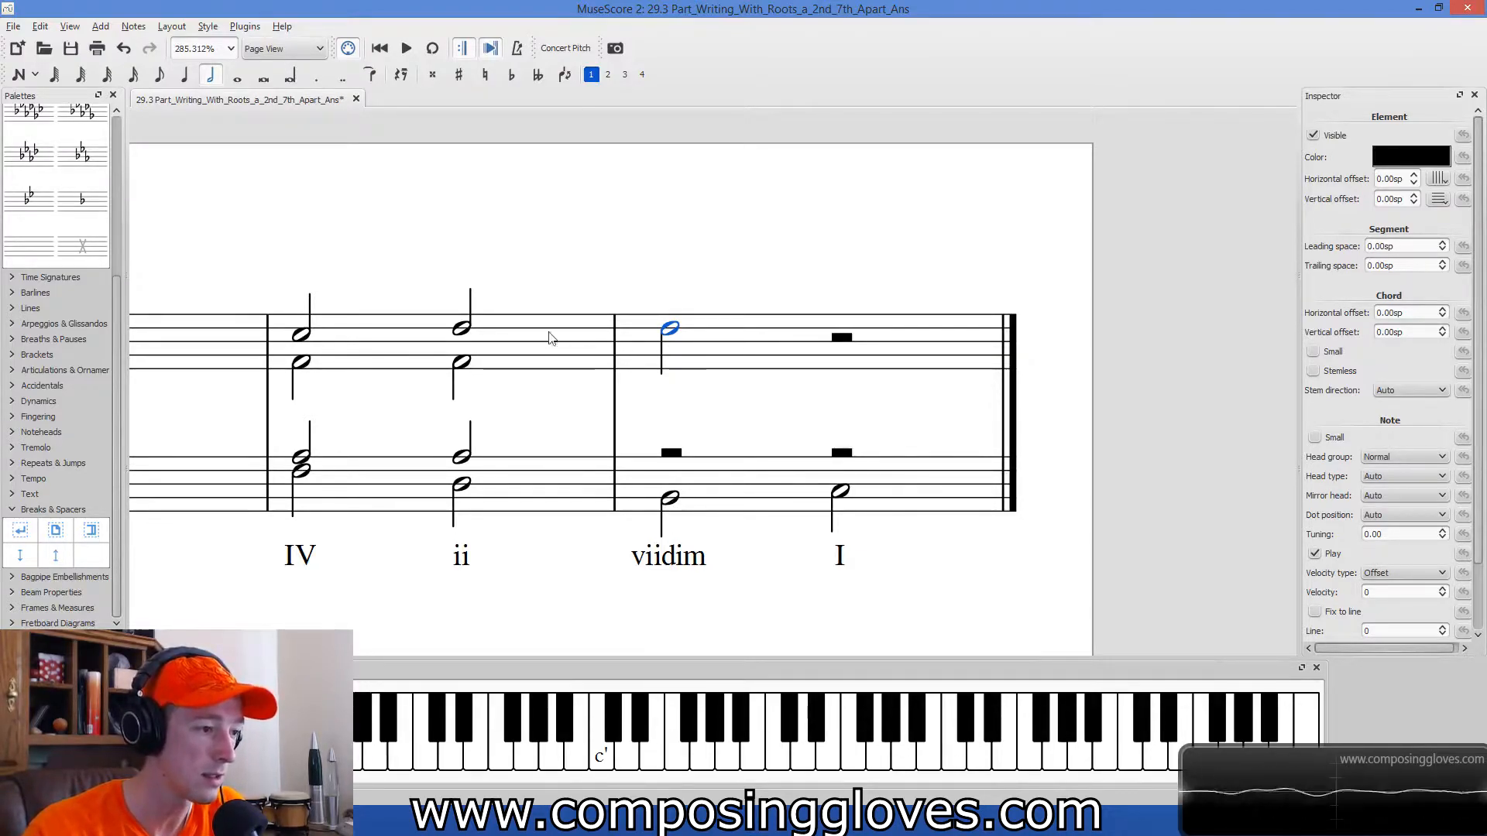
# Compare the viidim chord's soprano with the ii chord's soprano and lower it to B.
pyautogui.click(462, 329)
pyautogui.click(532, 330)
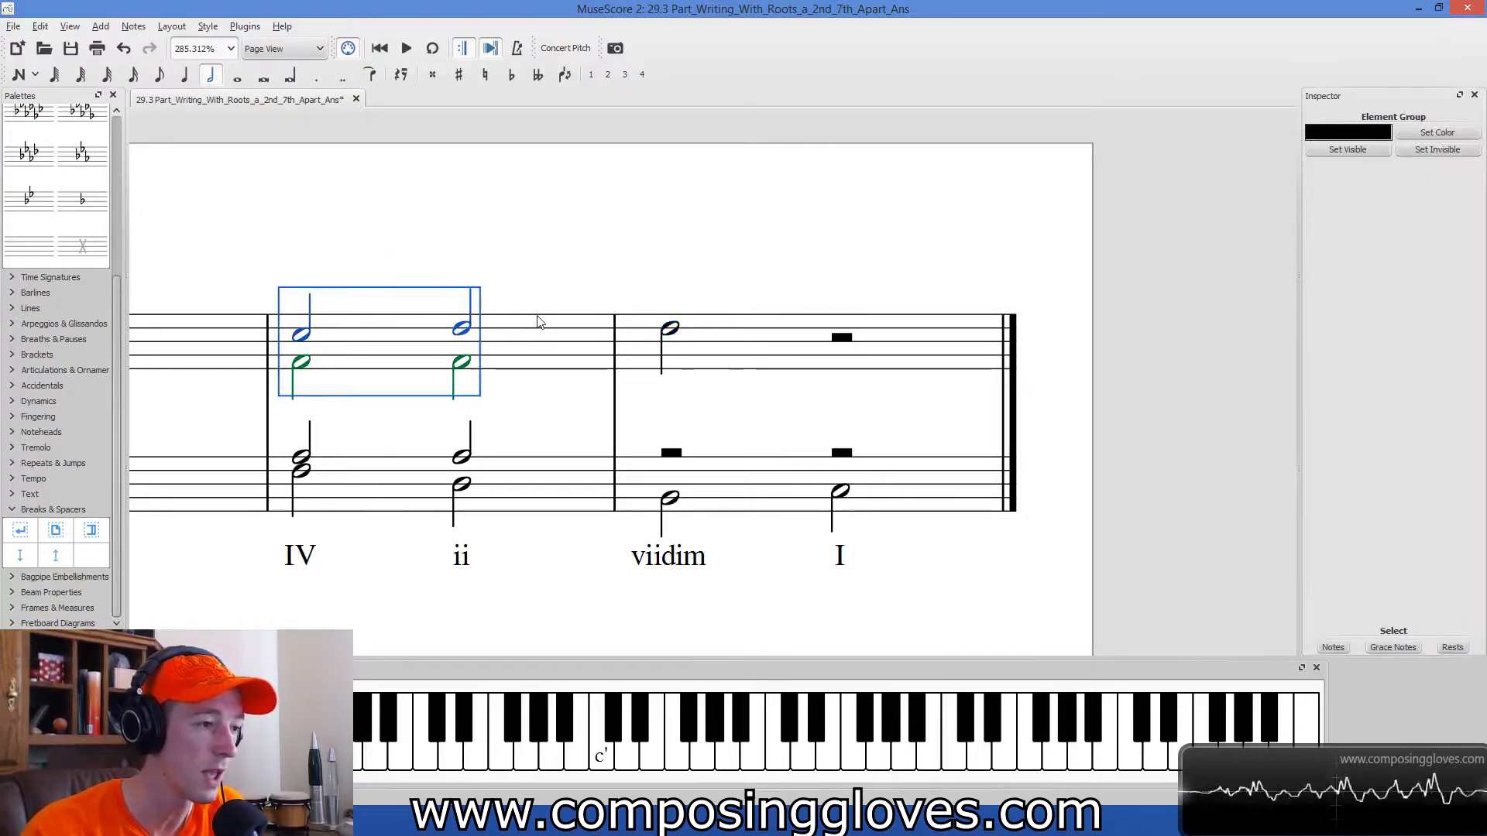
pyautogui.click(462, 329)
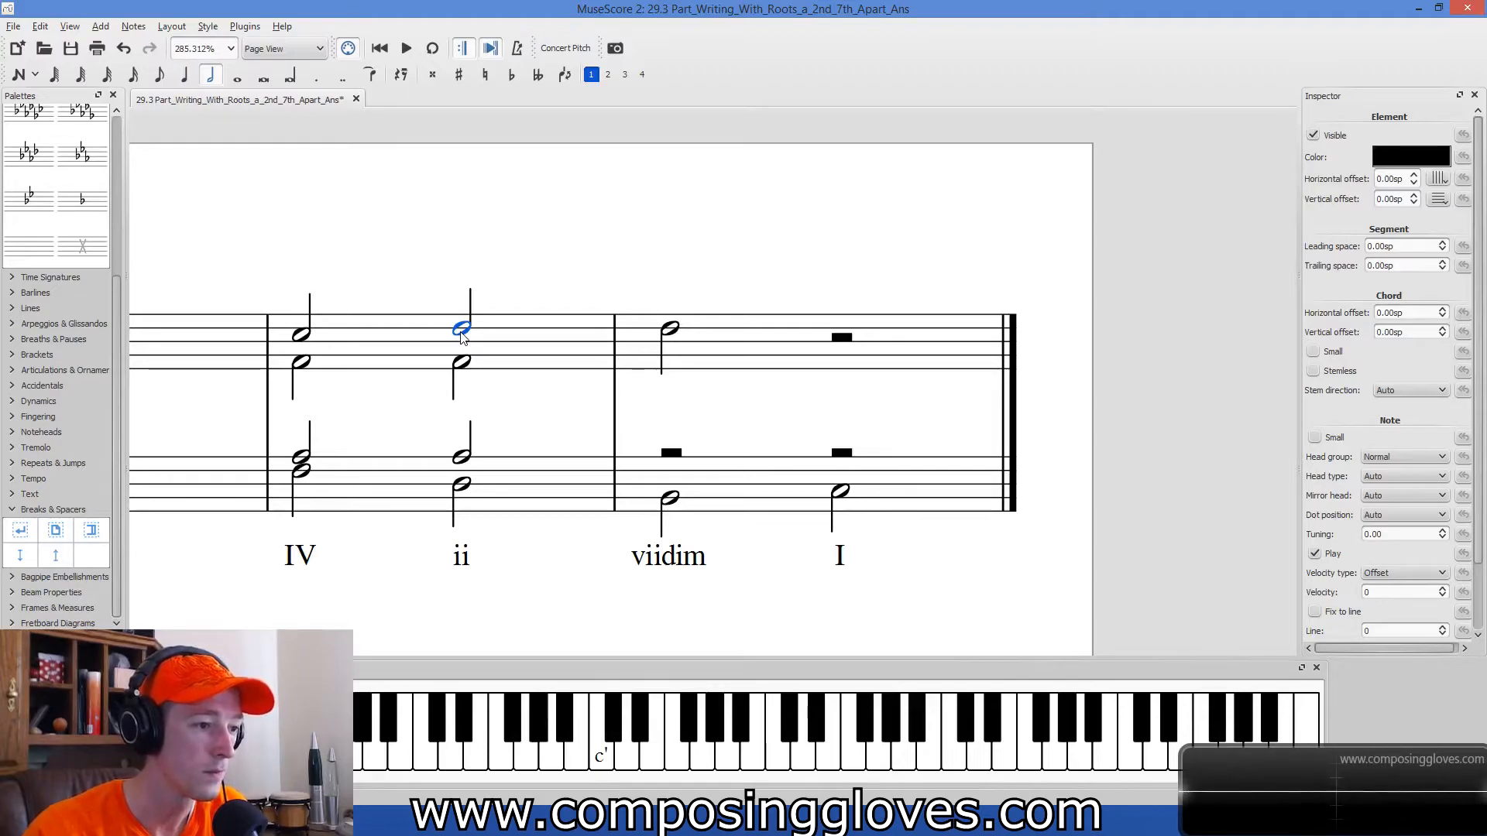
pyautogui.moveTo(670, 331); pyautogui.dragTo(668, 348)
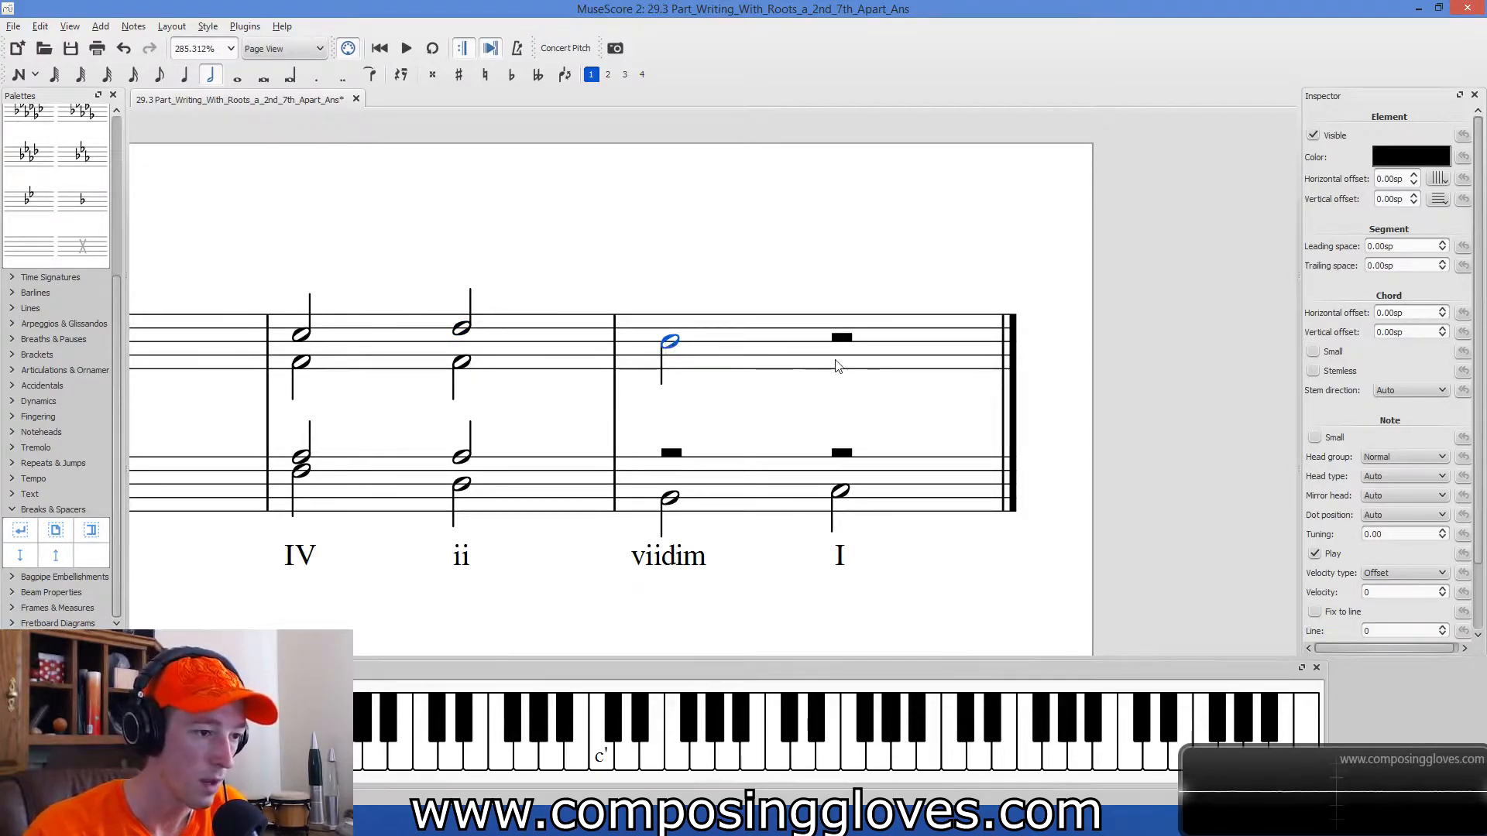
# Add a soprano half note C on the final I chord and check its motion from the viidim chord's soprano.
pyautogui.press('n')
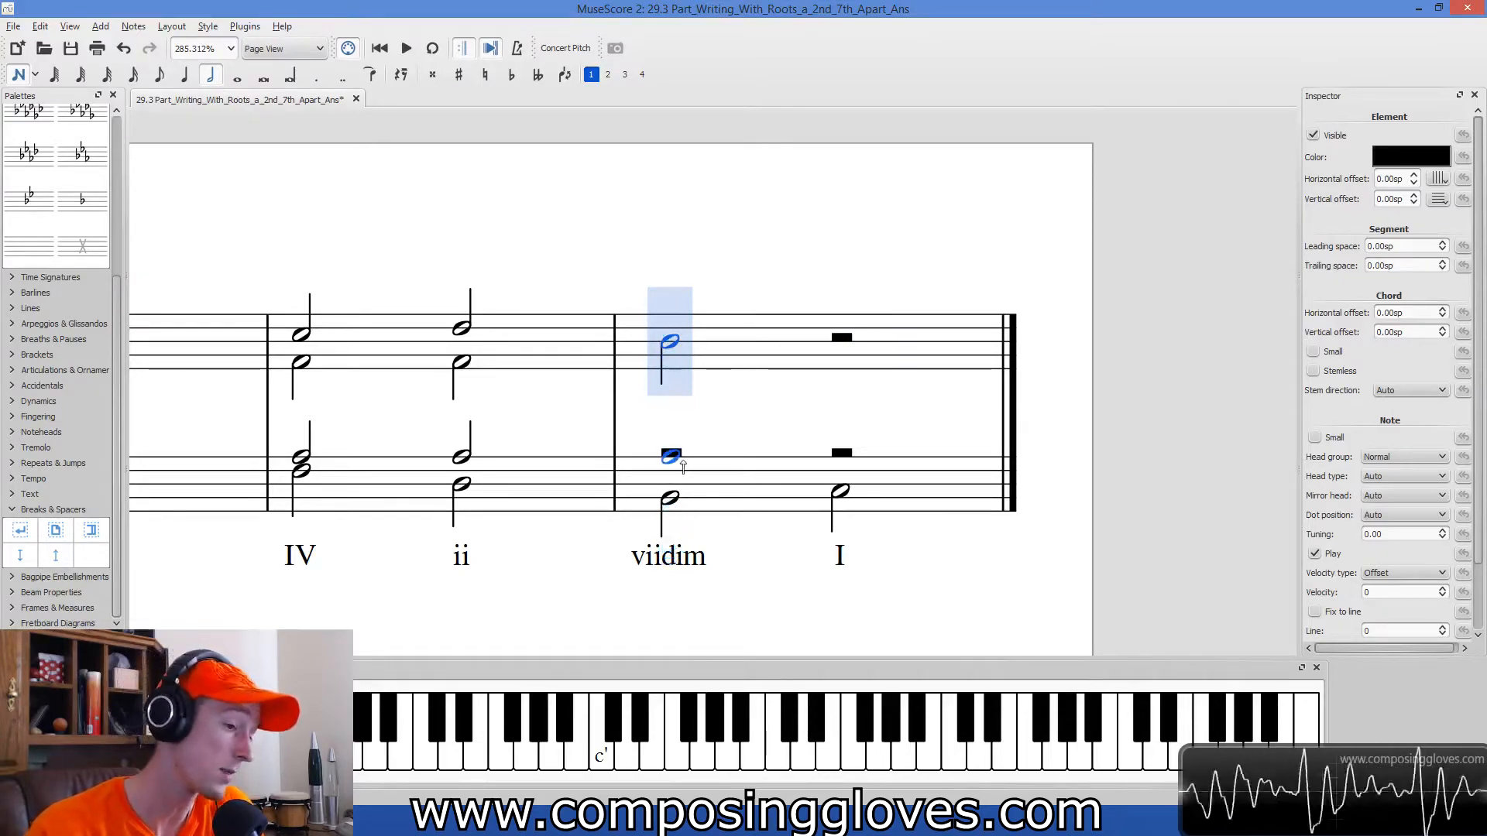
pyautogui.click(840, 335)
pyautogui.press('Escape')
pyautogui.click(685, 557)
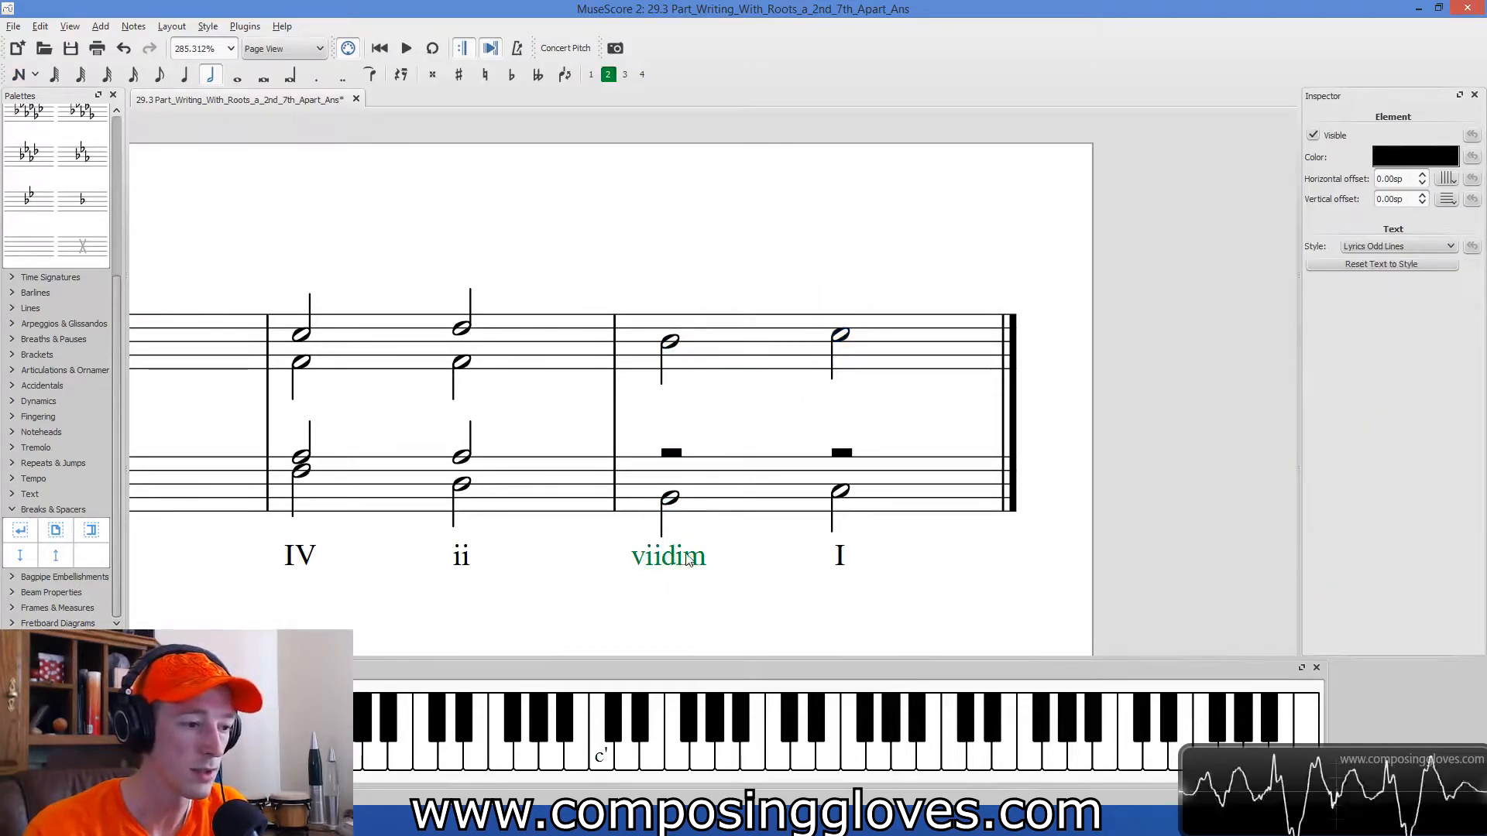
pyautogui.press('Escape')
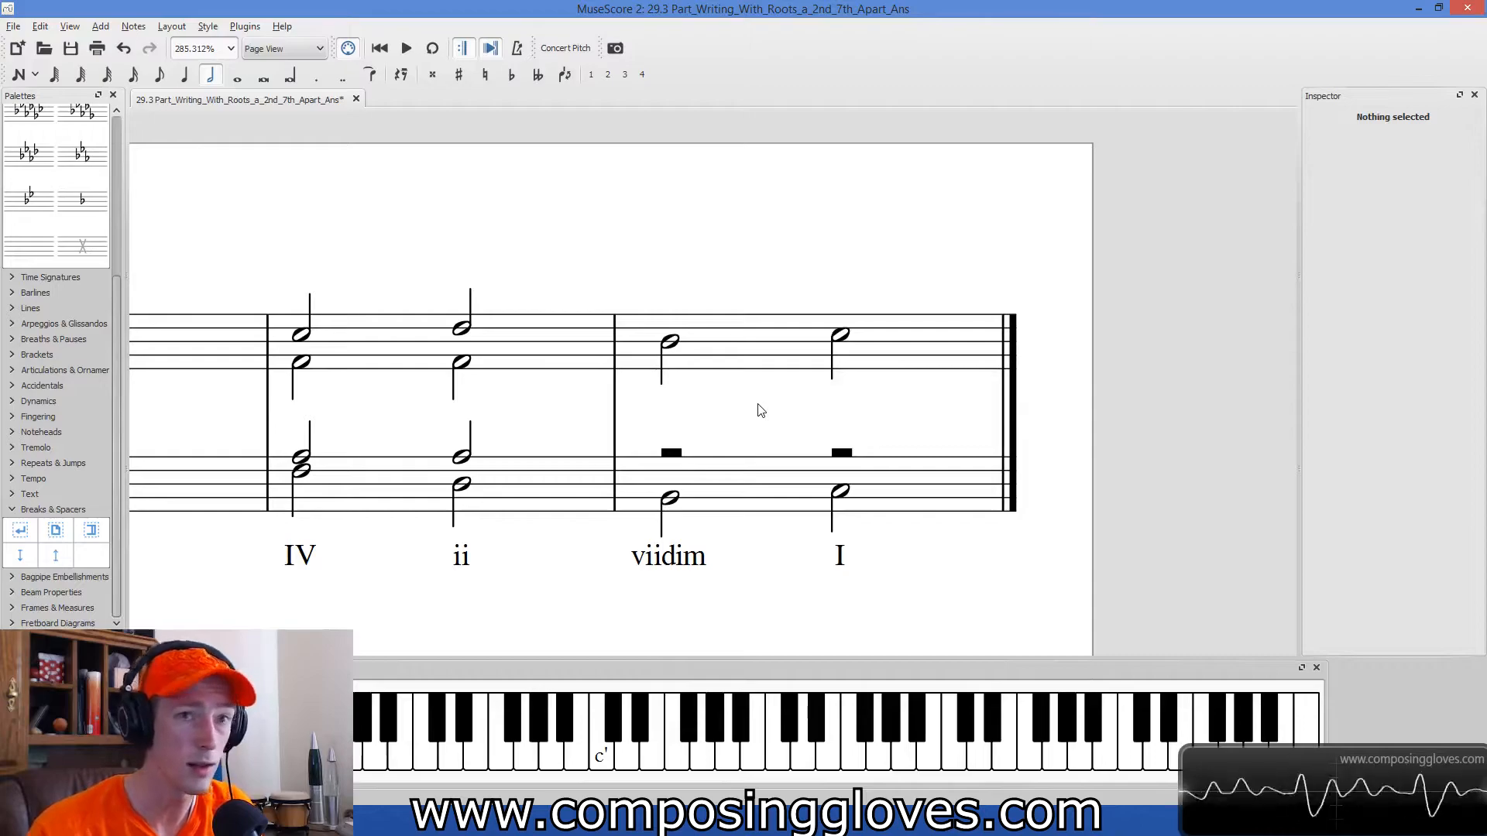
pyautogui.click(671, 344)
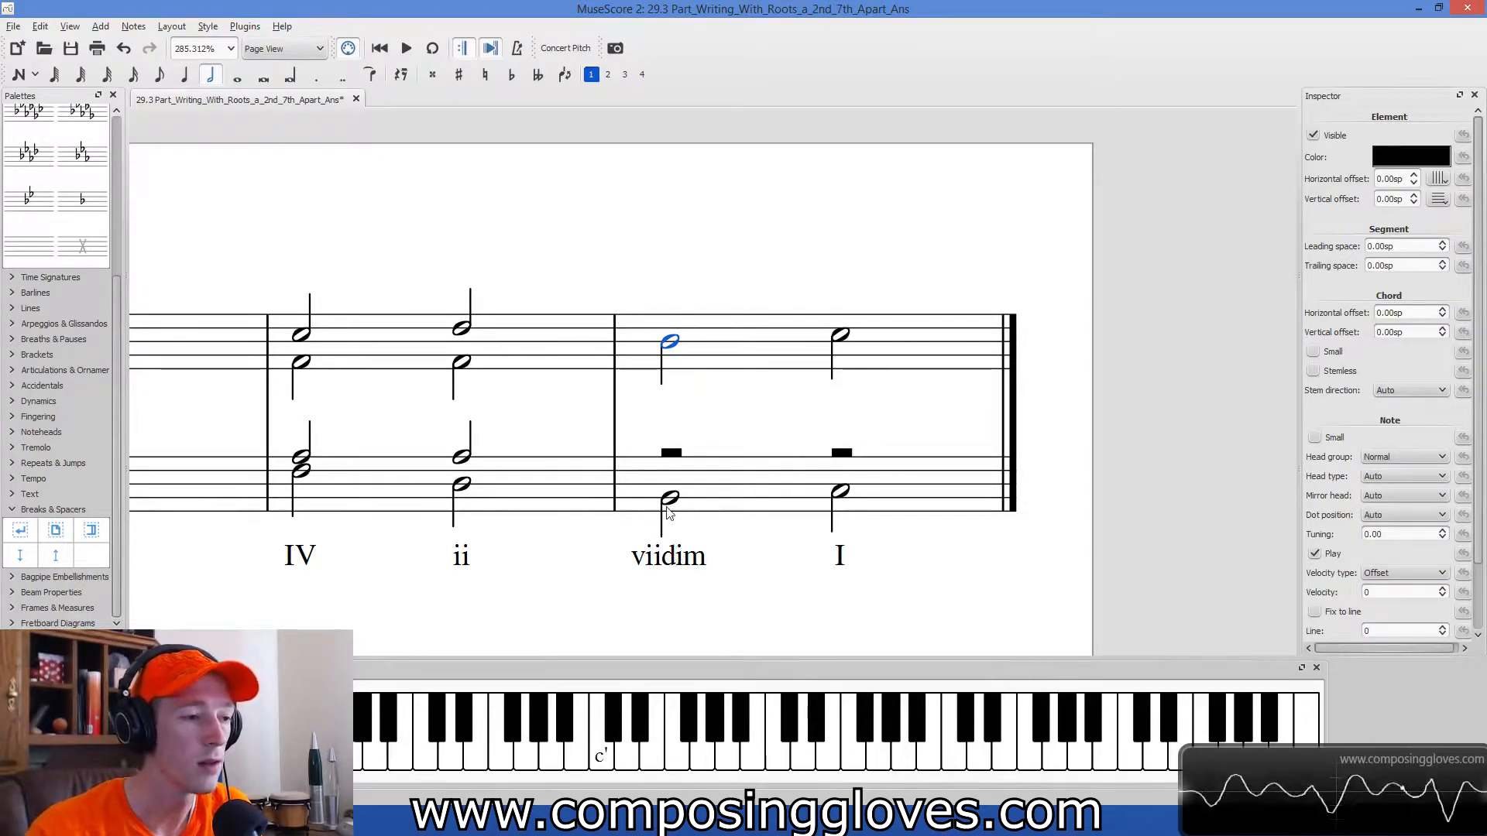
pyautogui.click(842, 335)
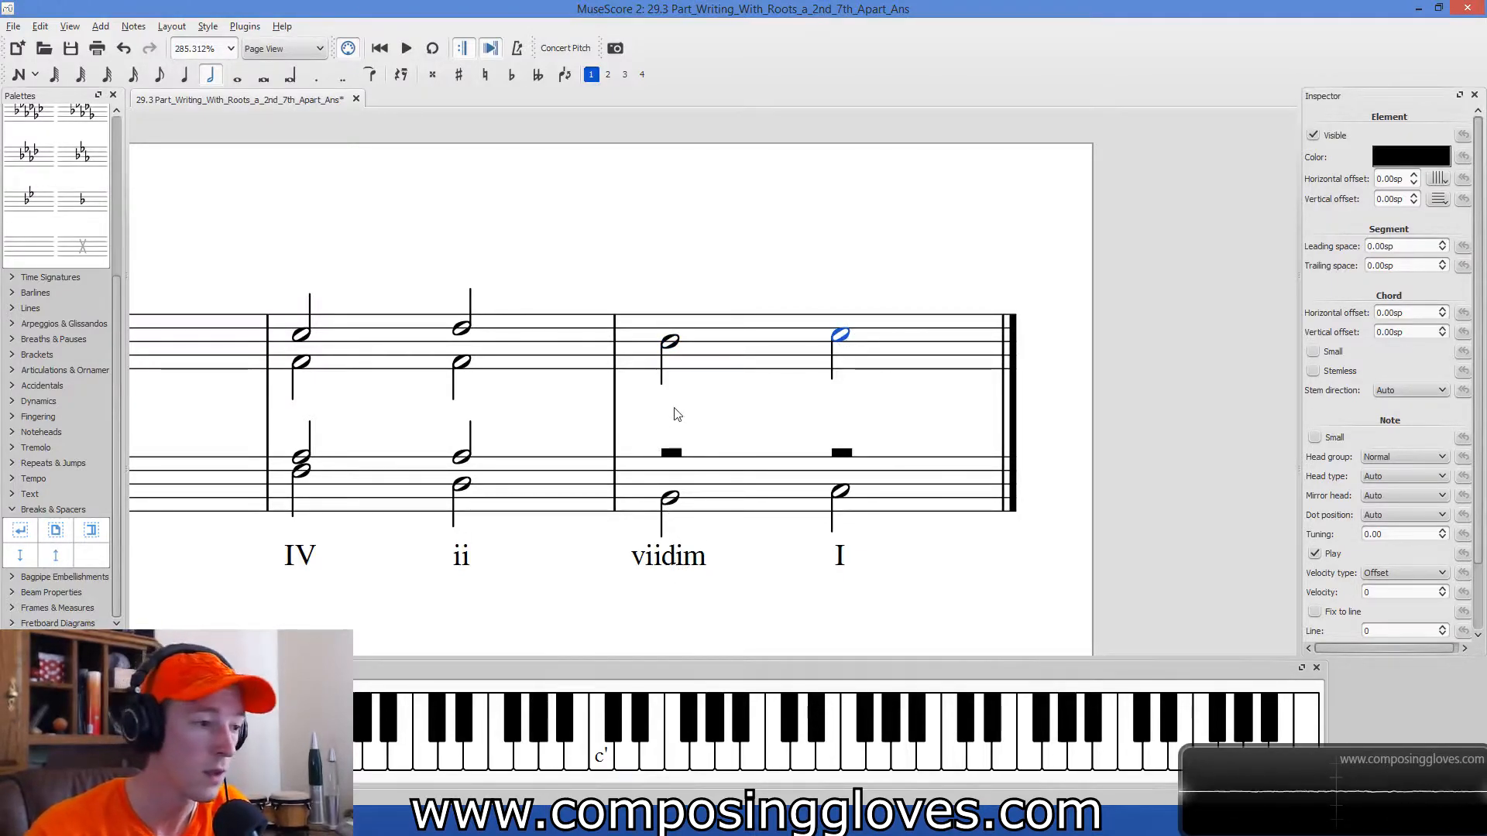
pyautogui.press('Escape')
# Add an alto half note F in voice 2 on the viidim chord.
pyautogui.press('n')
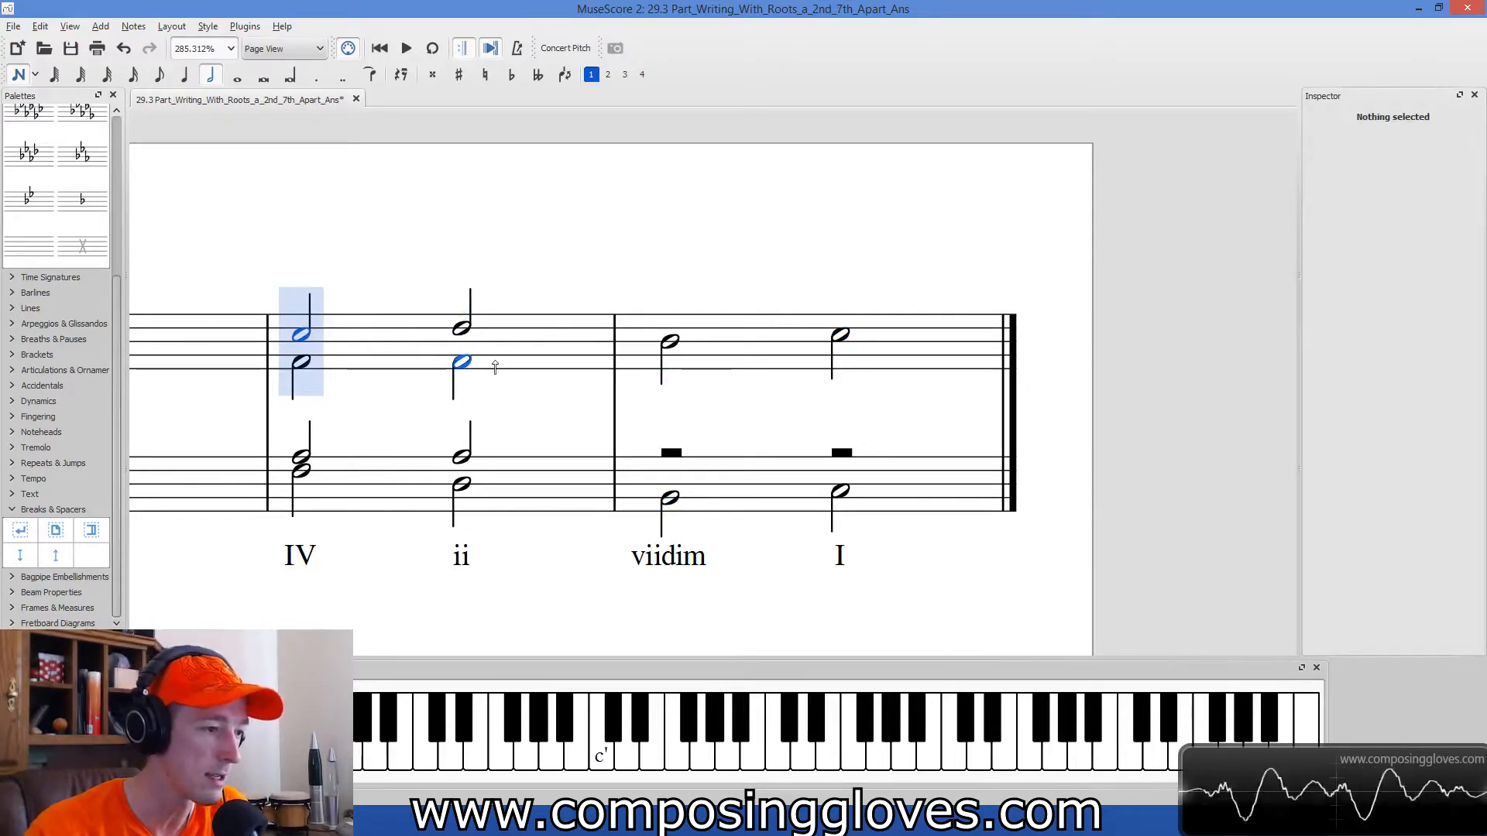
pyautogui.hotkey('ctrl', 'alt', '2')
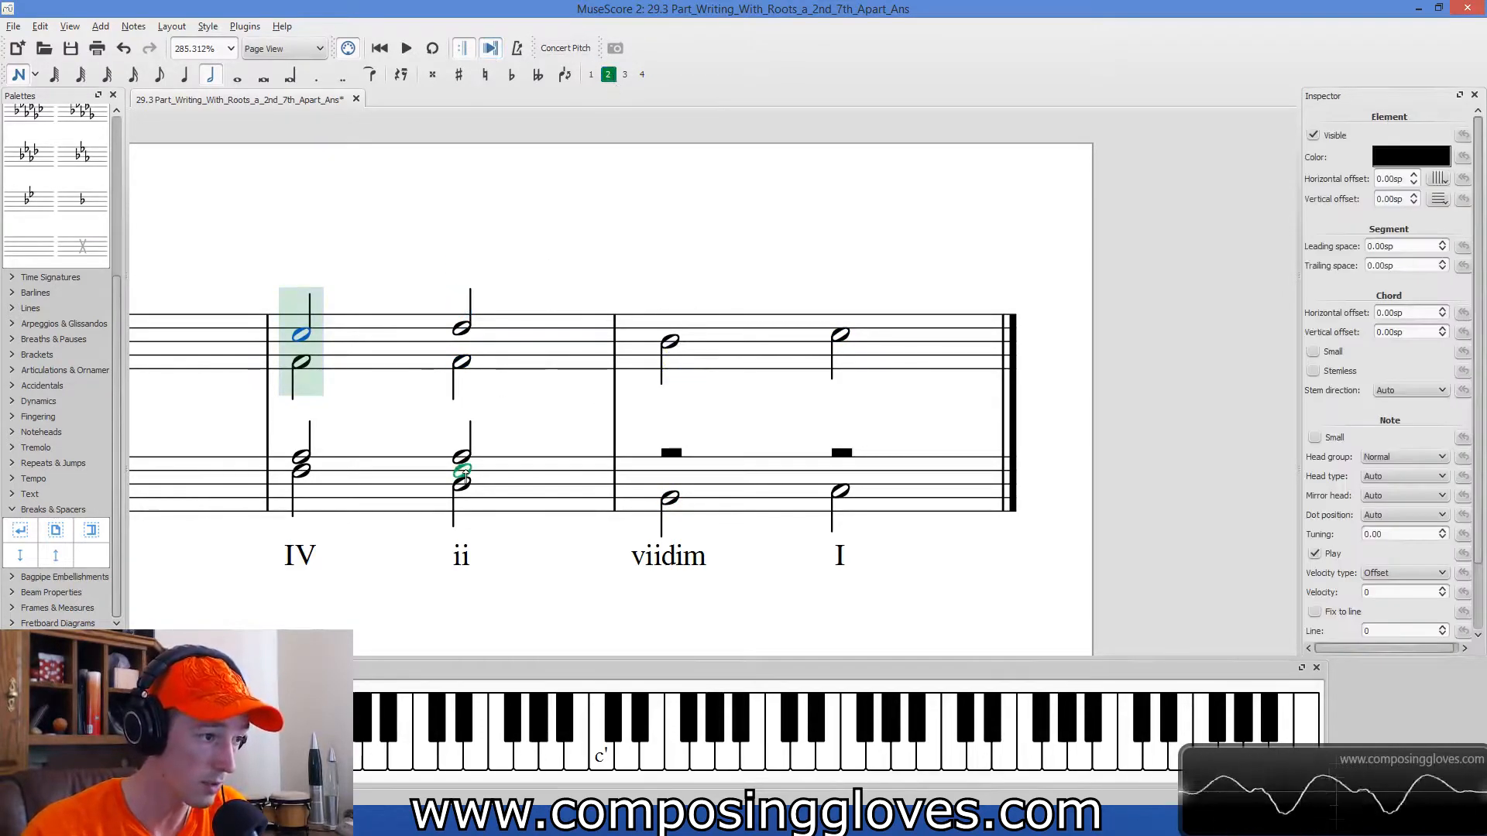
pyautogui.click(683, 364)
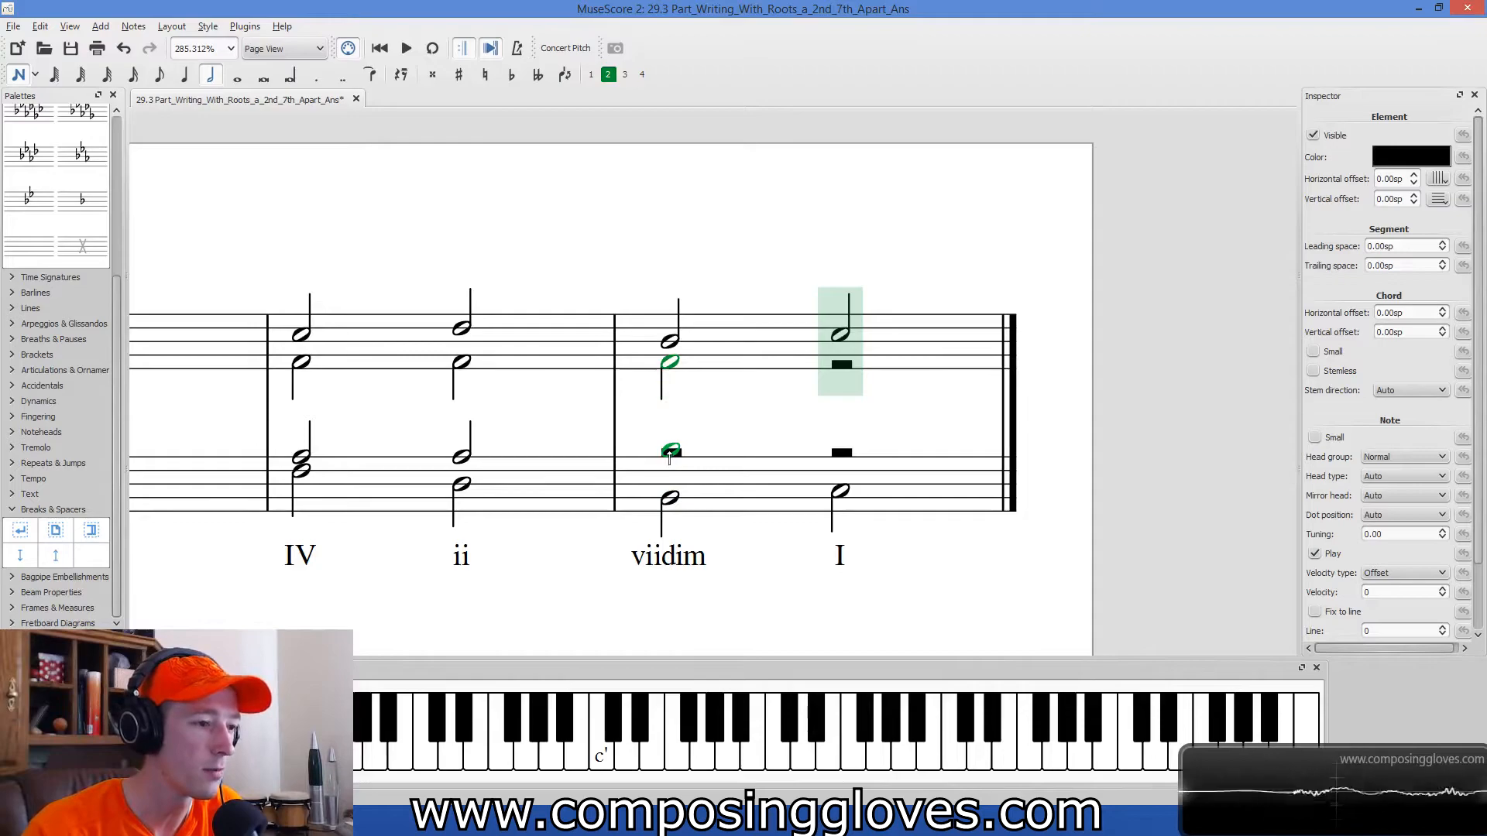
# Add a tenor half note B in voice 1 on the viidim chord.
pyautogui.click(591, 74)
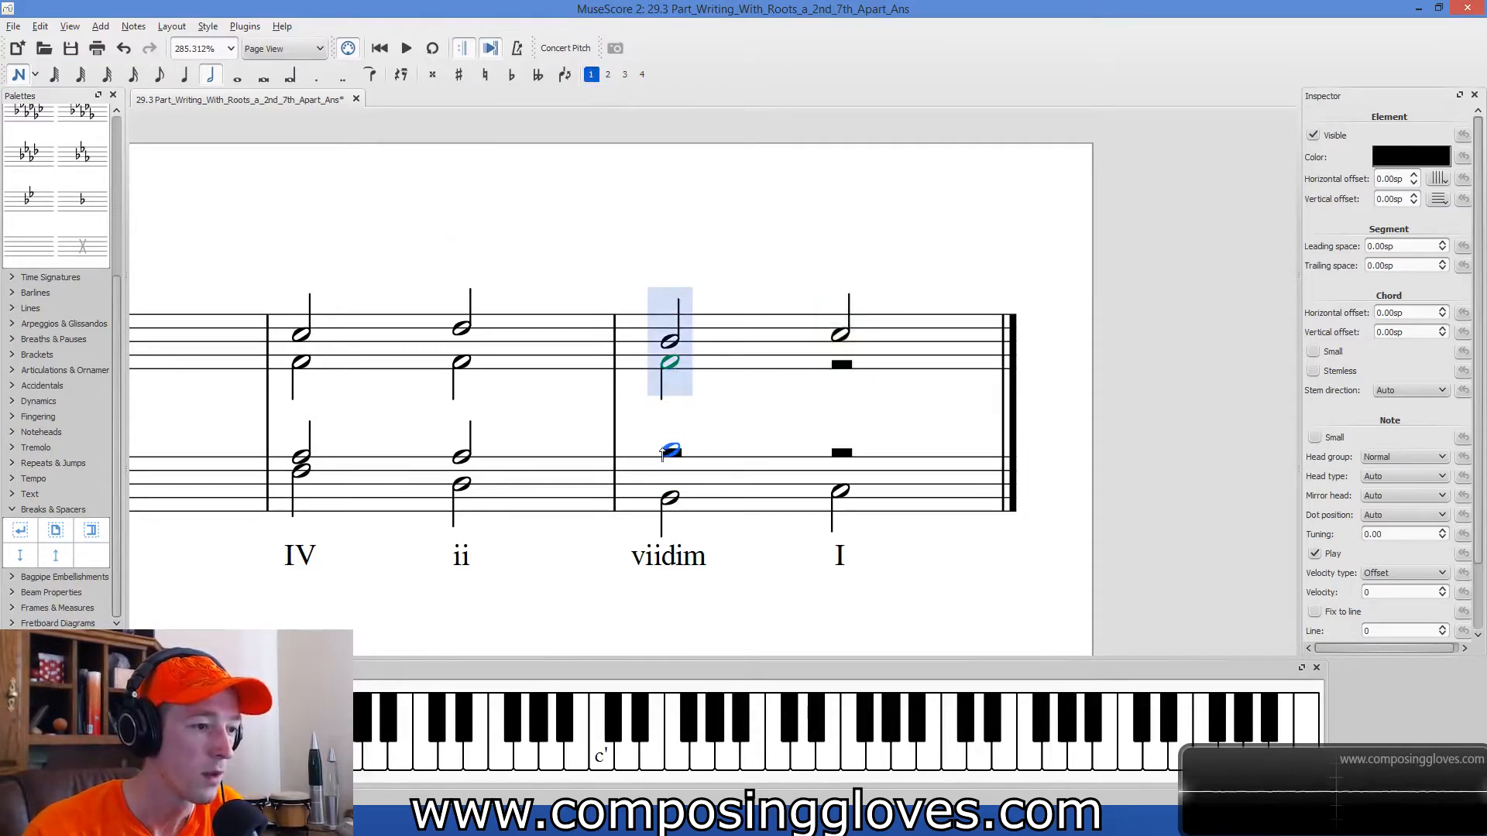
pyautogui.click(664, 450)
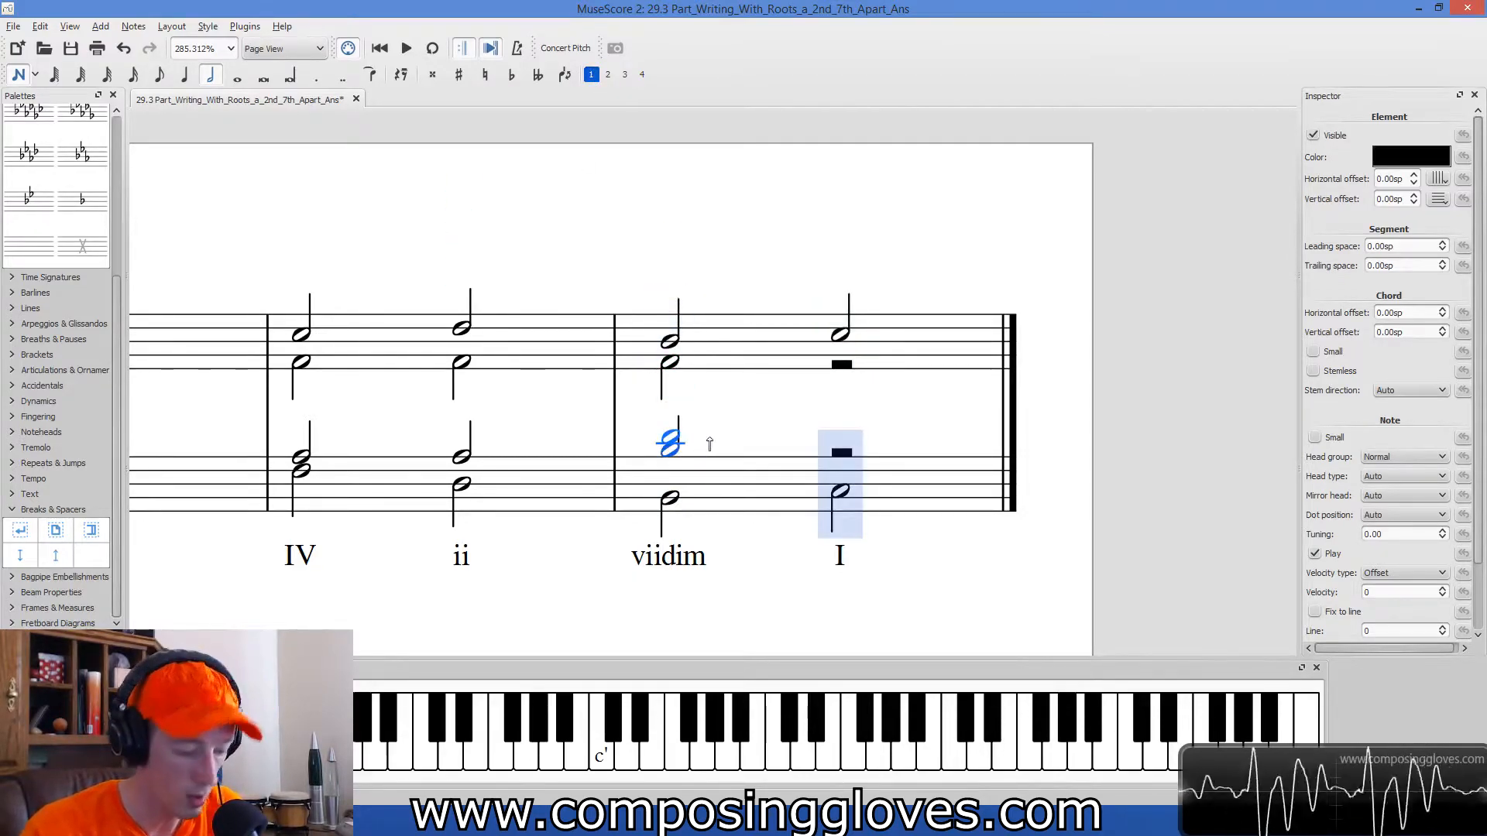
pyautogui.press('Escape')
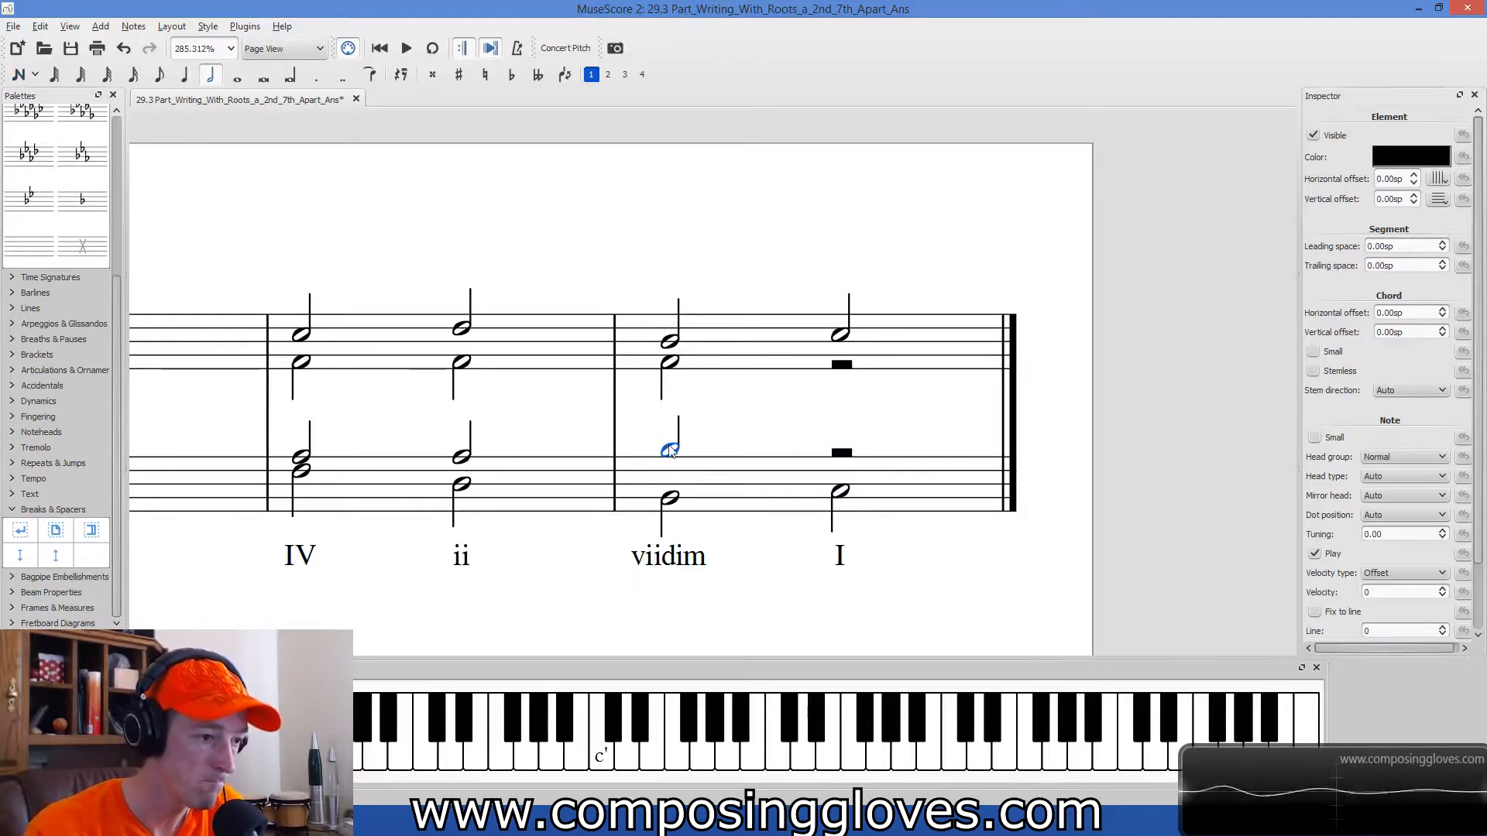
# Examine the viidim chord's tenor note against its bass note.
pyautogui.click(671, 498)
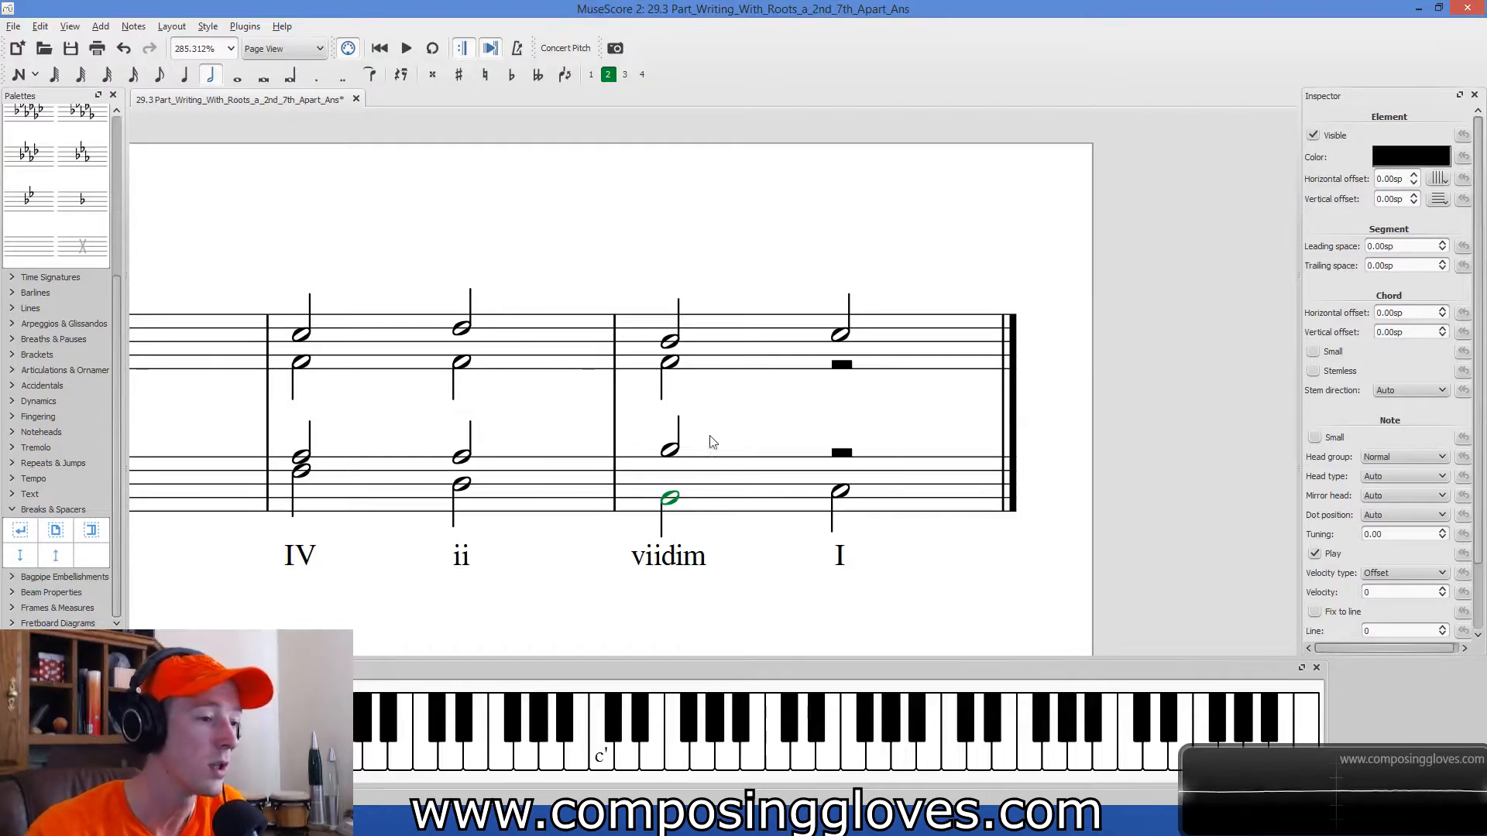
pyautogui.moveTo(671, 449)
pyautogui.mouseDown()
pyautogui.moveTo(672, 426)
pyautogui.moveTo(675, 457)
pyautogui.mouseUp()
pyautogui.click(691, 446)
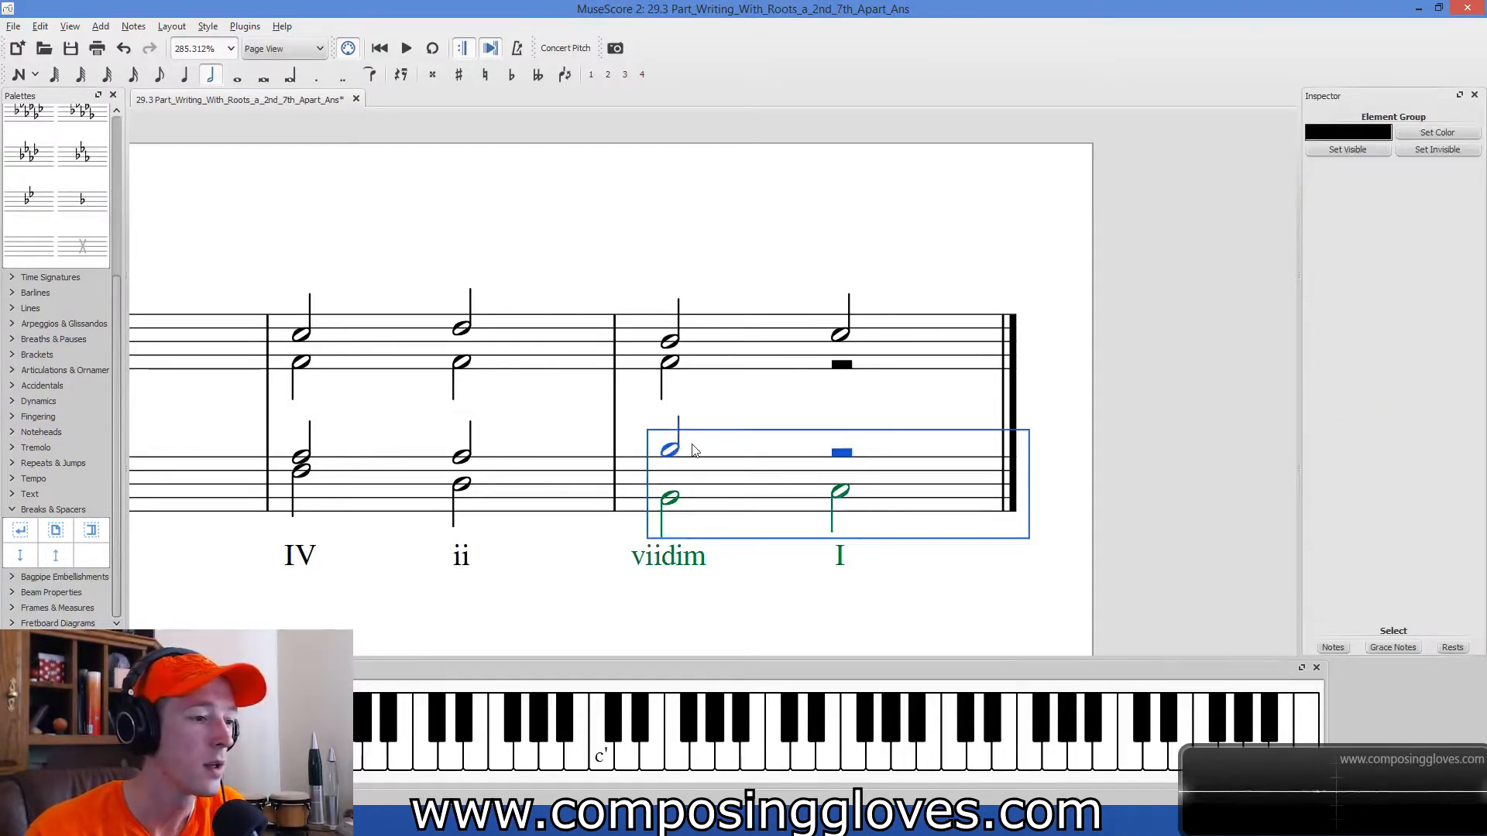
pyautogui.click(712, 390)
pyautogui.click(670, 522)
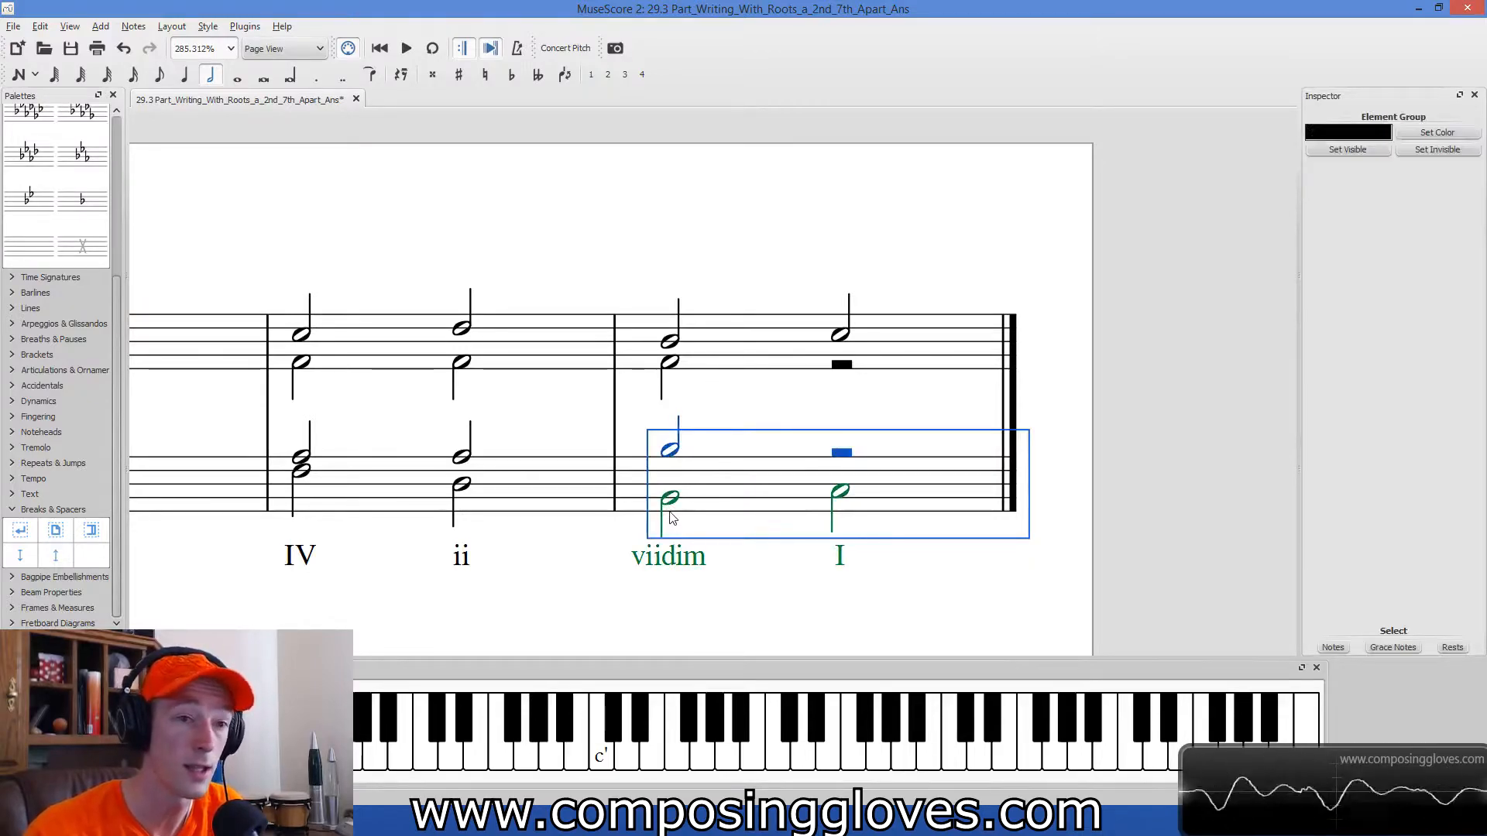
# Add a tenor half note C in voice 1 on the final I chord.
pyautogui.moveTo(949, 598); pyautogui.dragTo(912, 609)
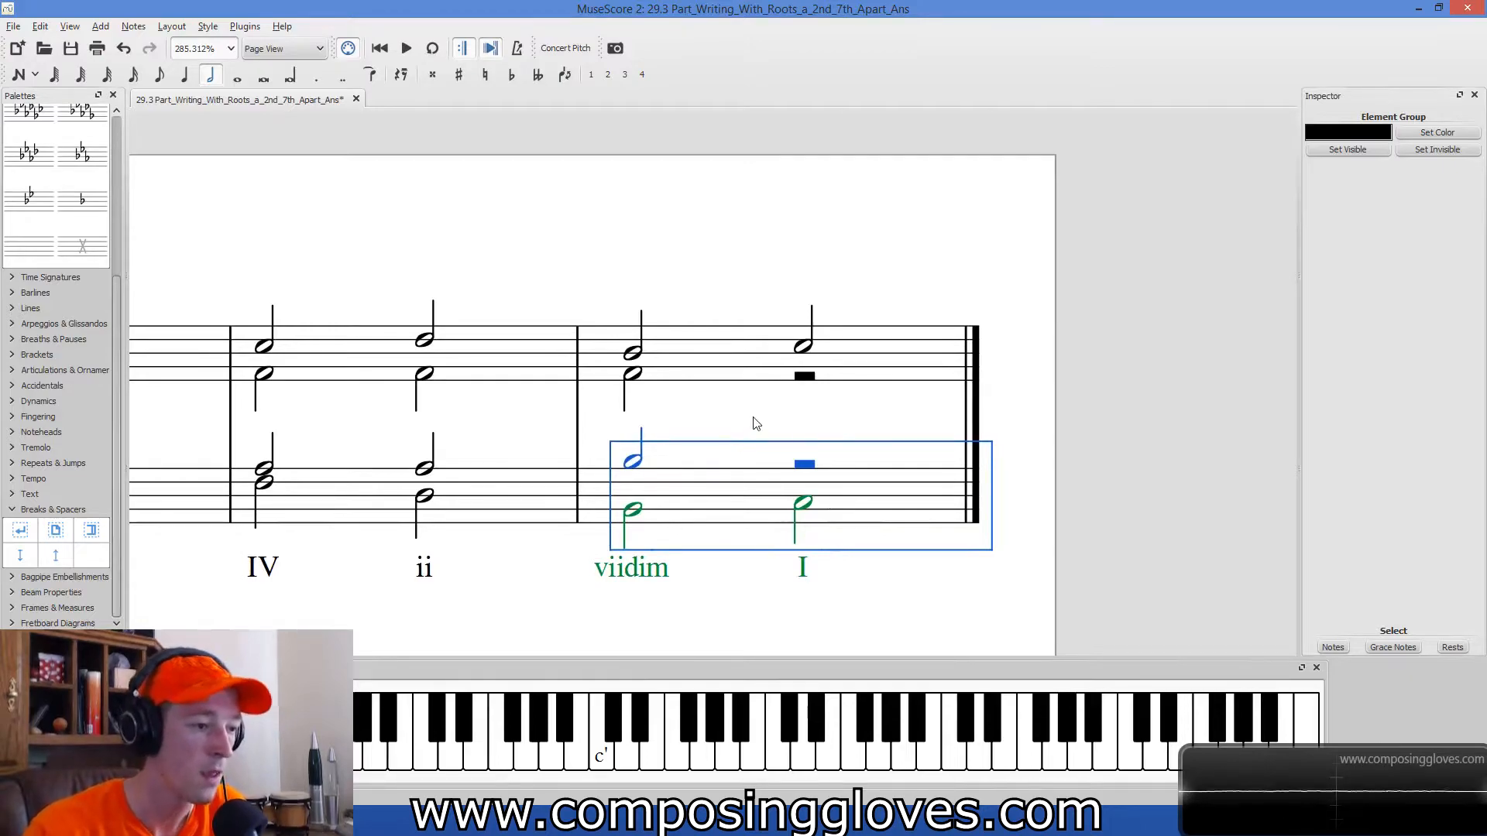
pyautogui.press('Escape')
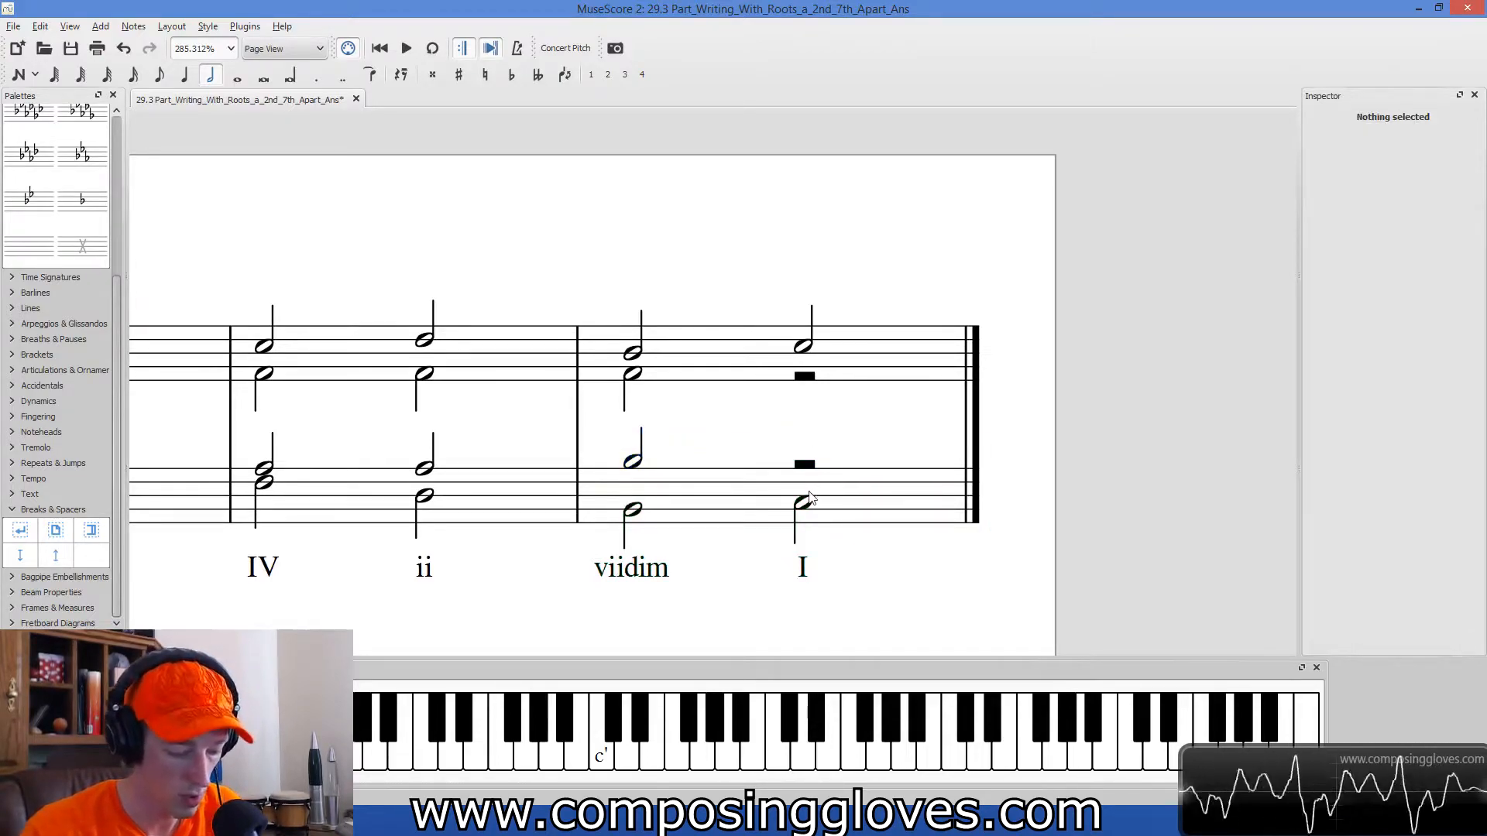
pyautogui.press('n')
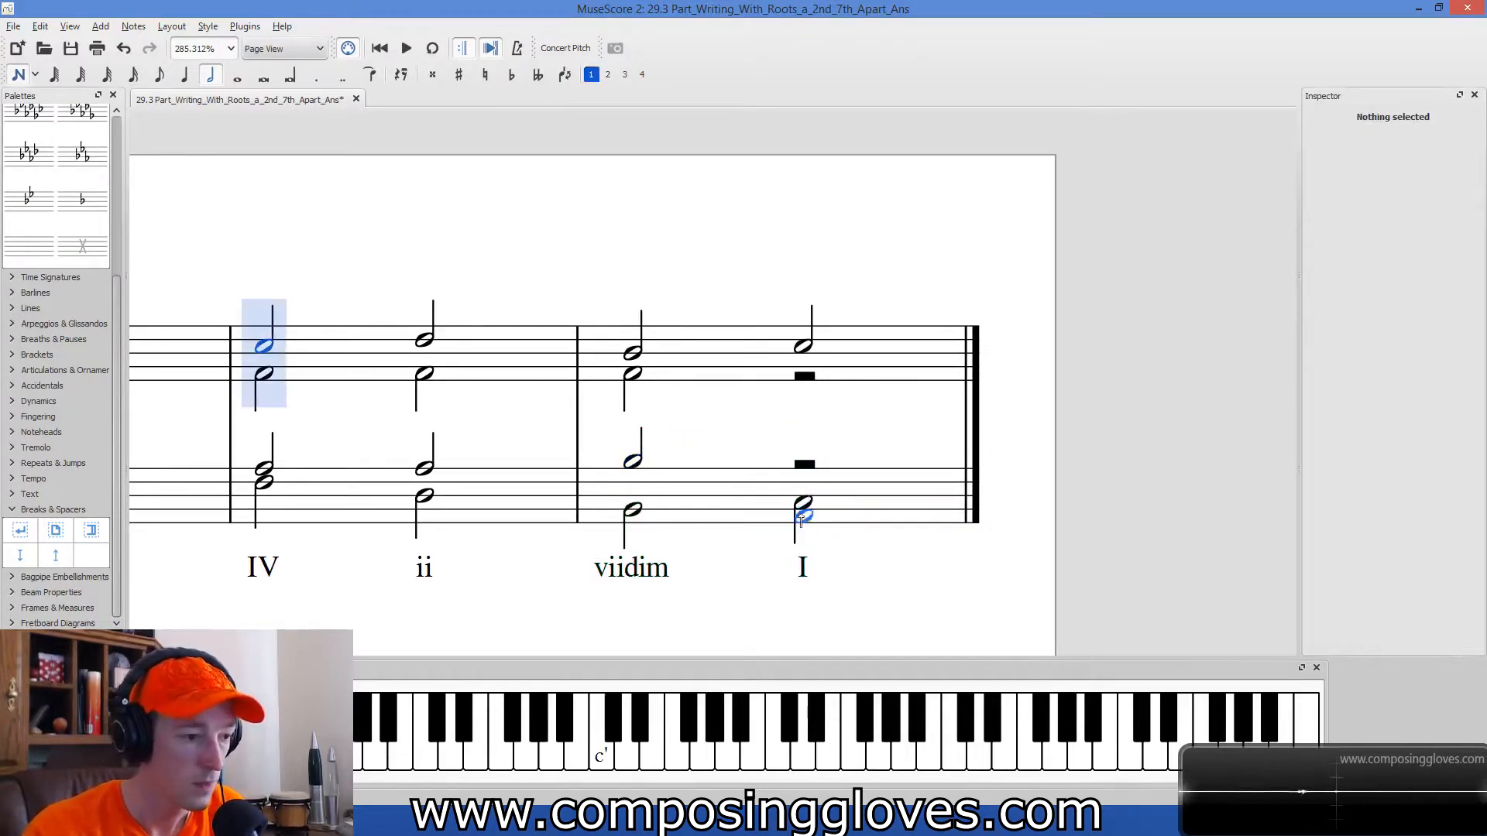
pyautogui.click(801, 462)
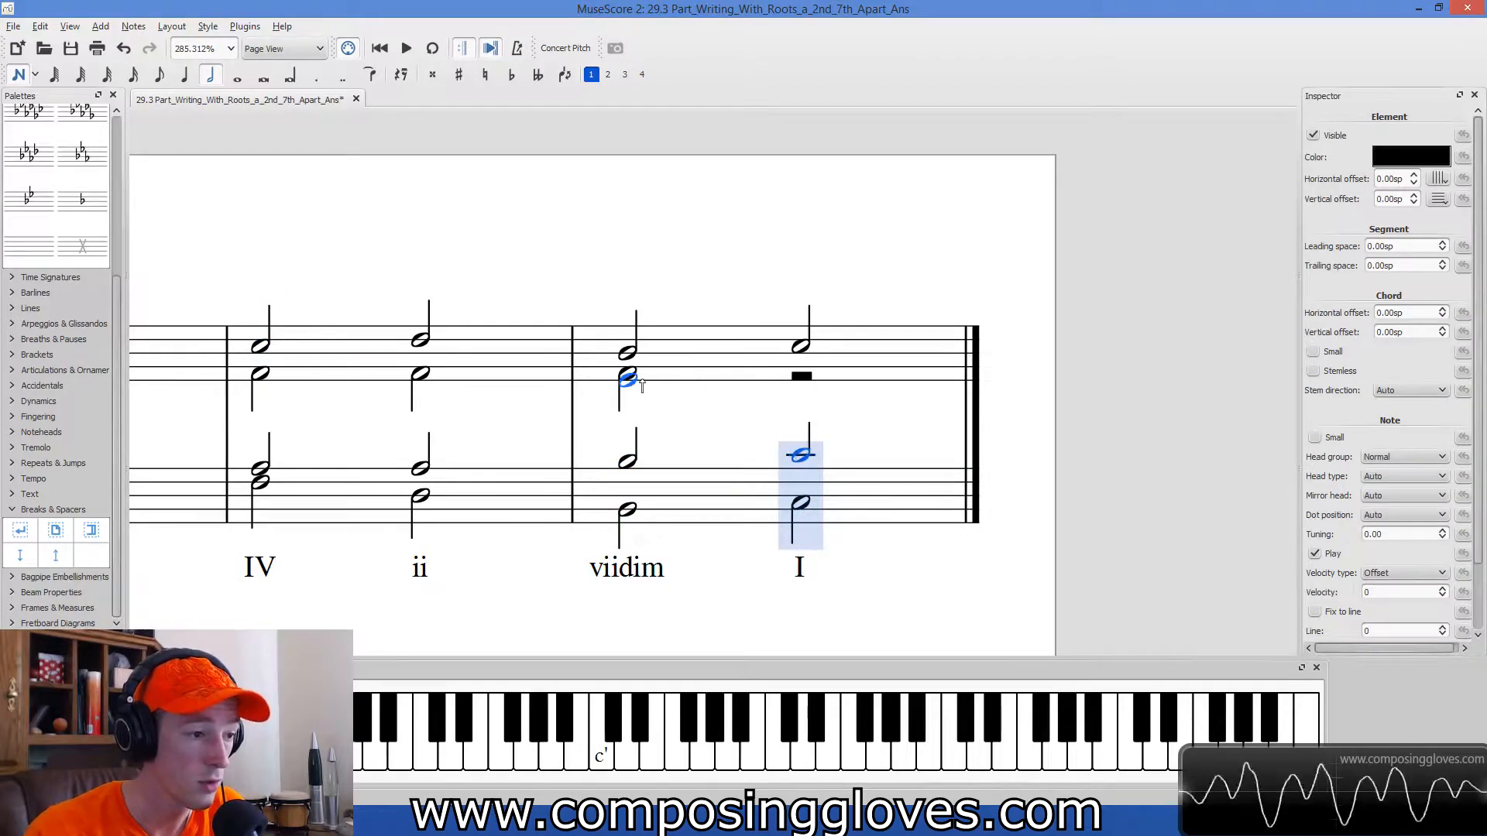
# Add an alto half note E in voice 2 on the final I chord.
pyautogui.click(803, 381)
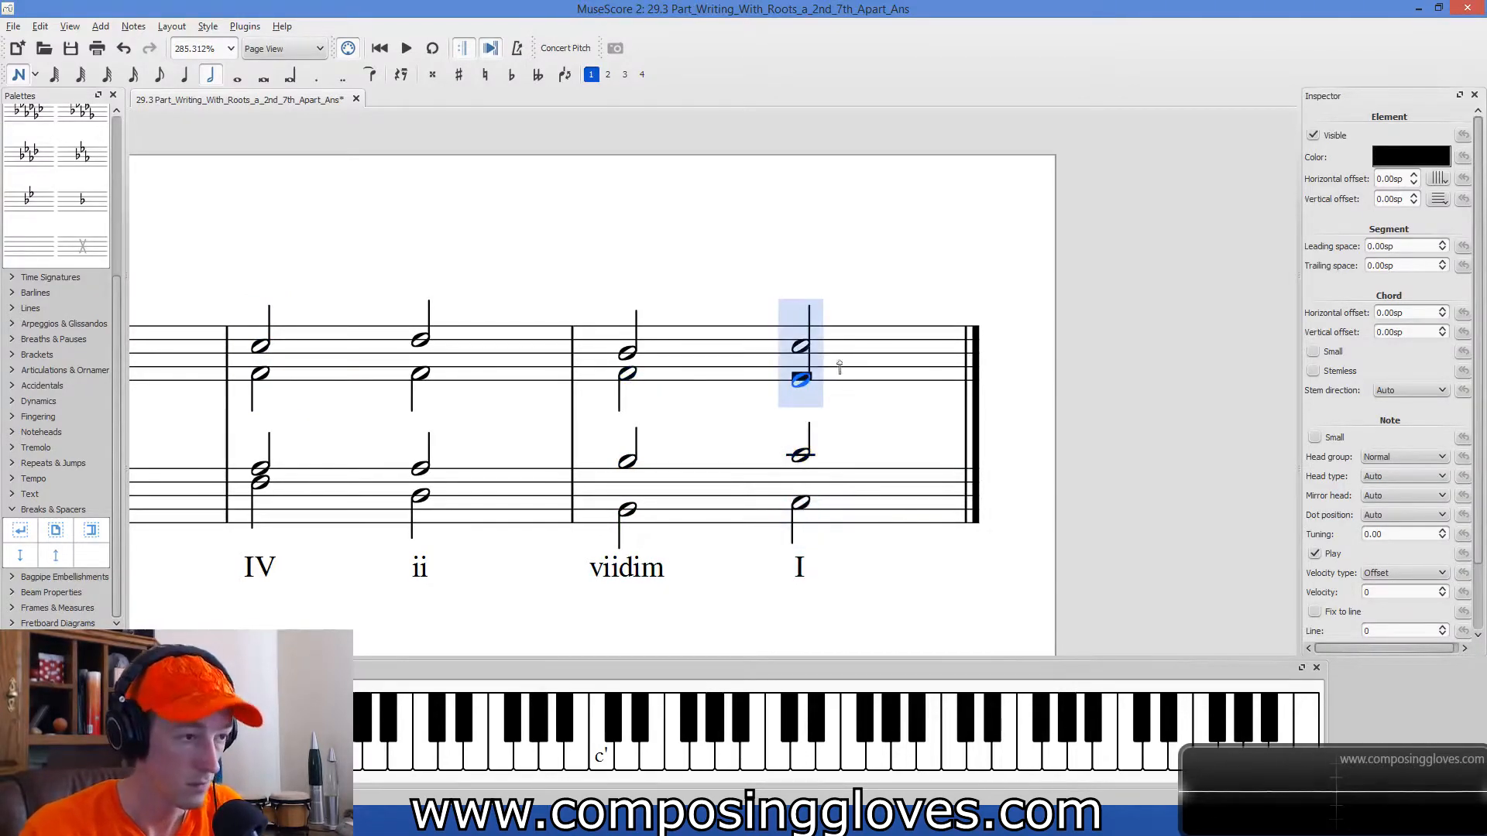
pyautogui.hotkey('ctrl', 'z')
pyautogui.hotkey('ctrl', 'alt', '2')
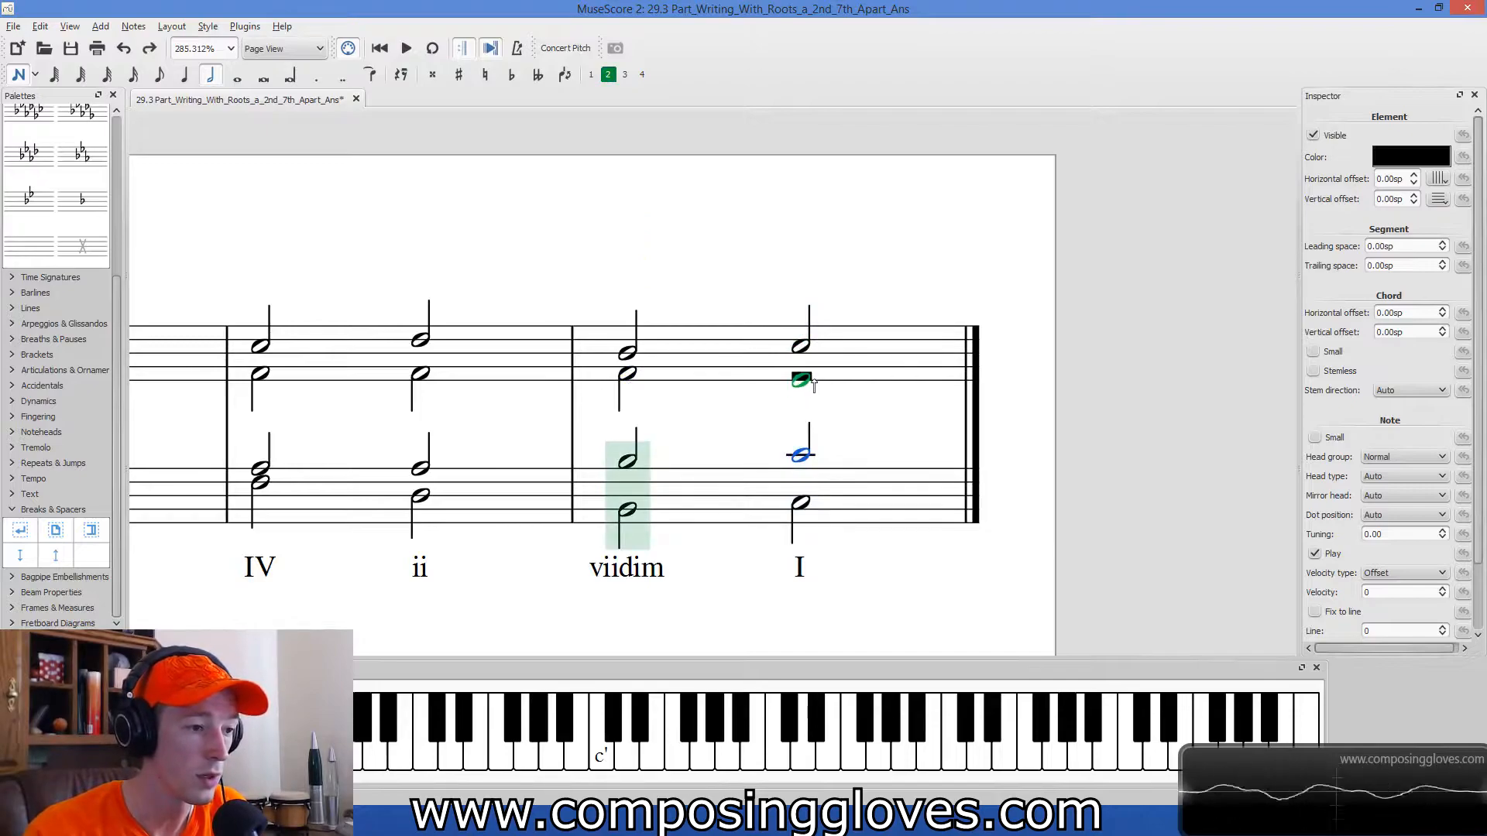
pyautogui.click(802, 380)
pyautogui.press('Escape')
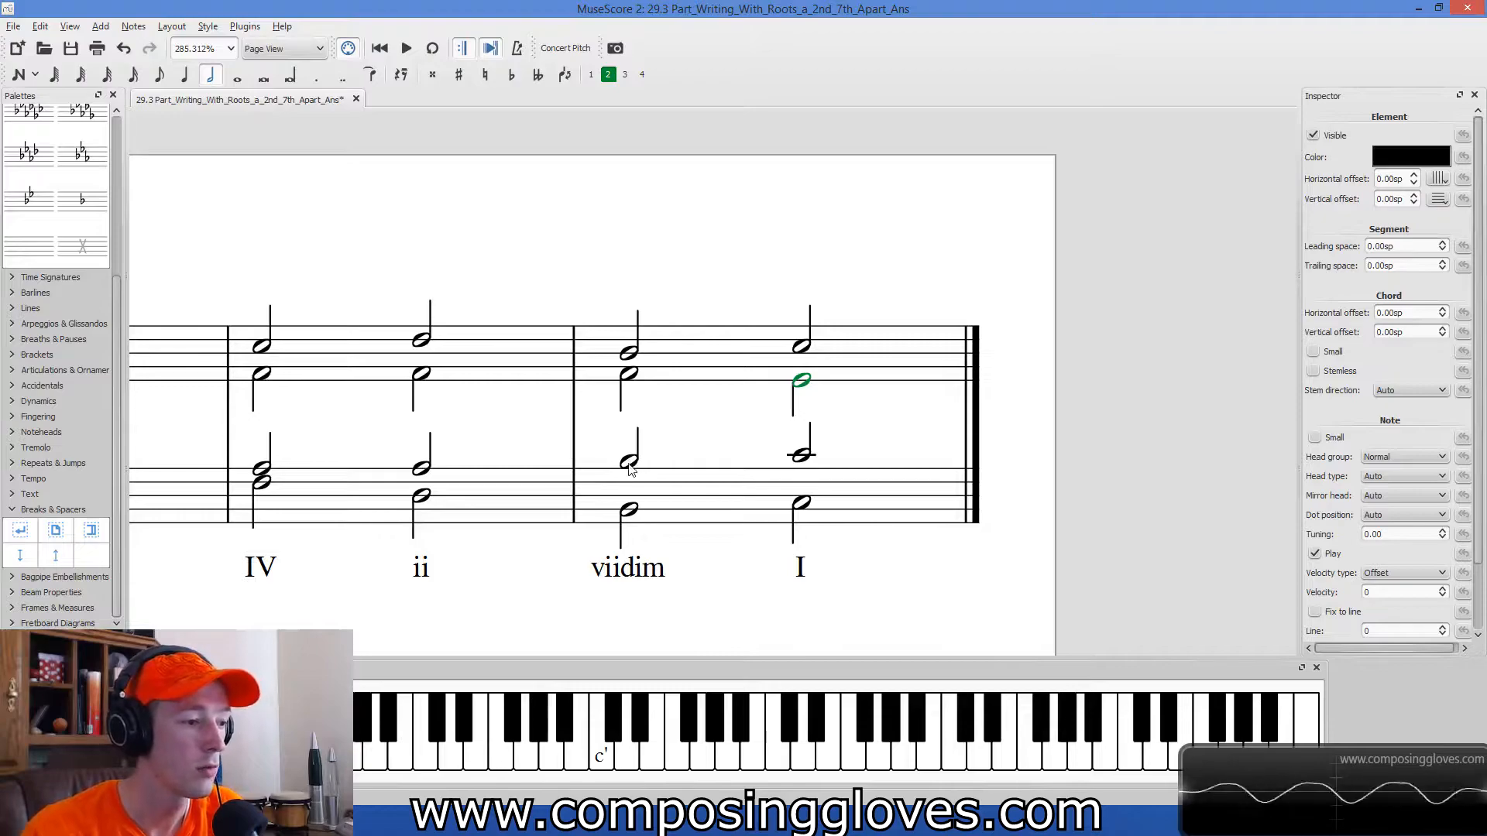
pyautogui.press('Escape')
# Compare the soprano and bass notes of the viidim chord with those of the final I chord.
pyautogui.scroll(-1, 710, 425)
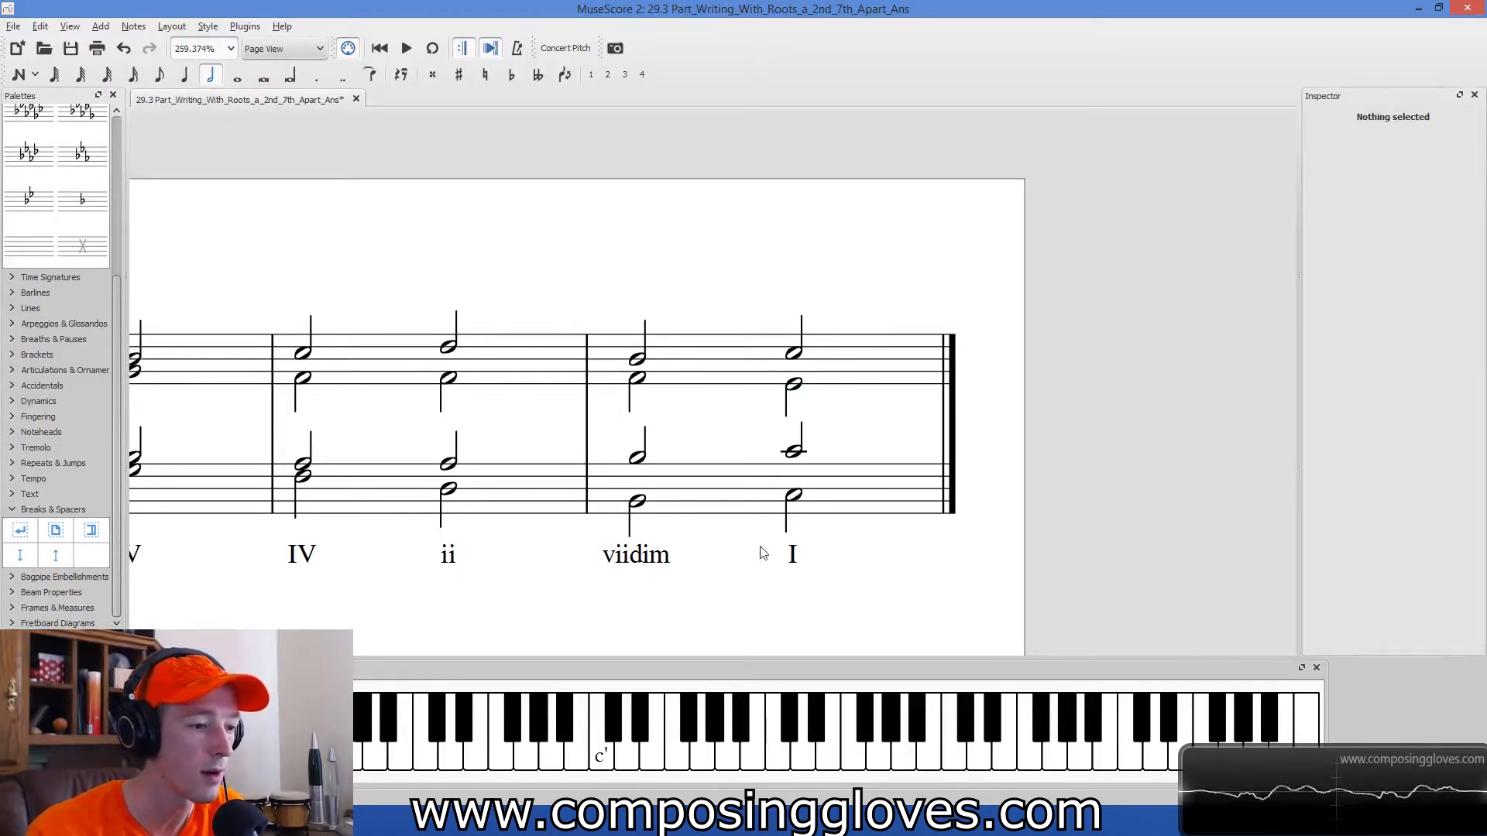
pyautogui.scroll(2, 708, 518)
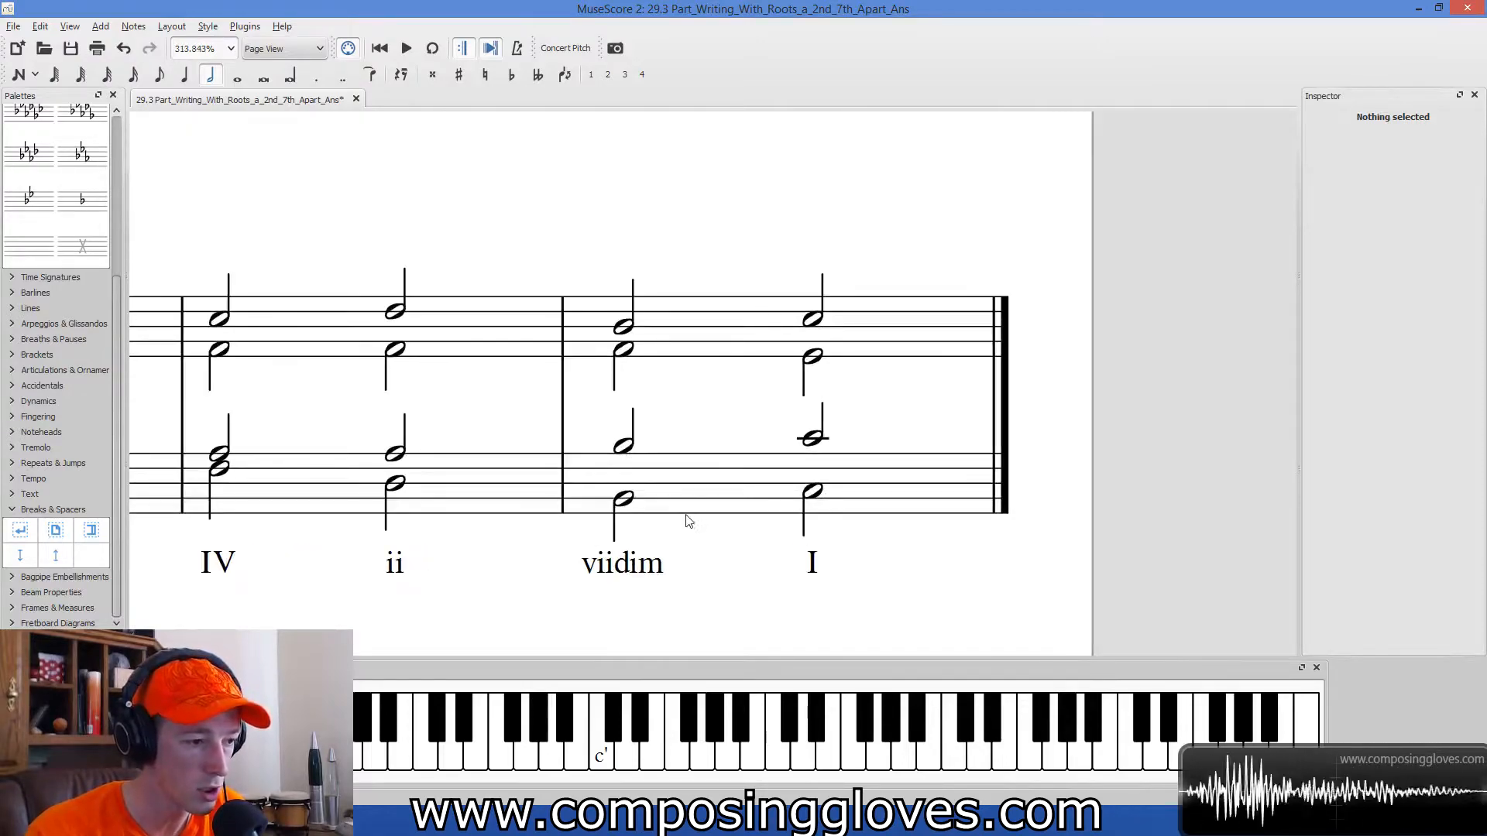
pyautogui.click(630, 502)
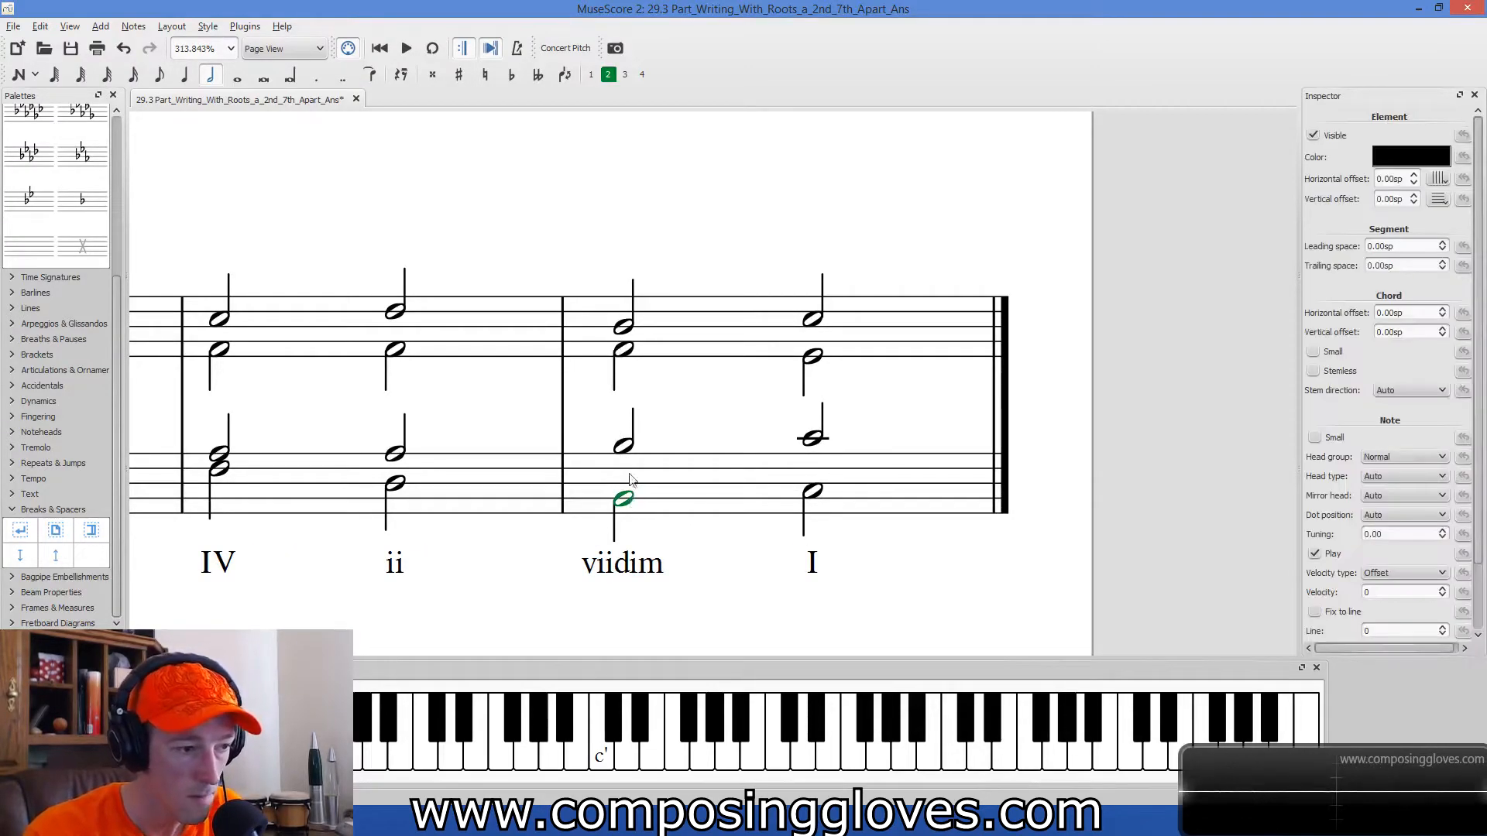
pyautogui.click(627, 328)
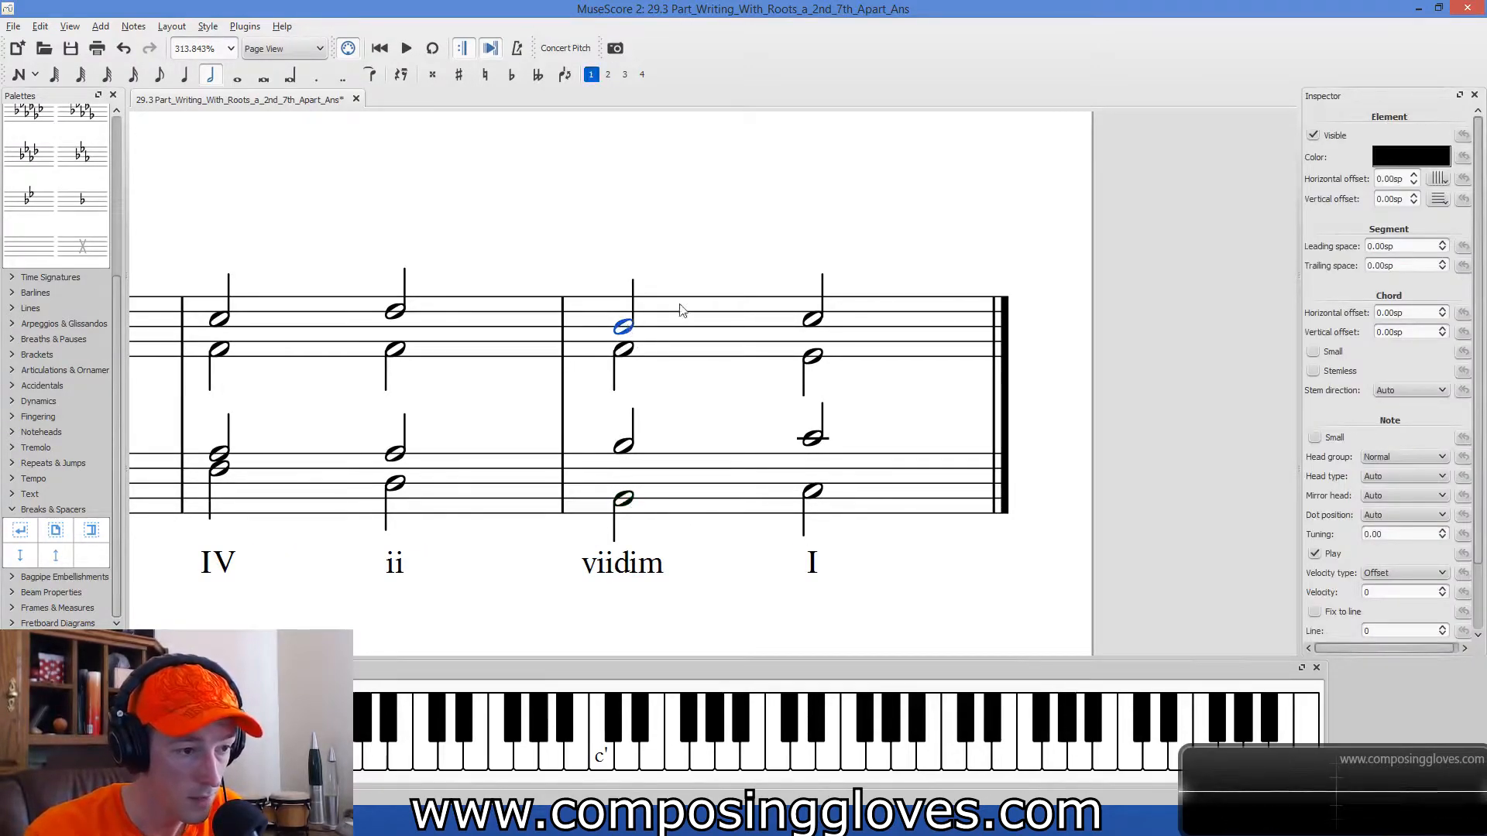
pyautogui.click(813, 322)
pyautogui.click(813, 493)
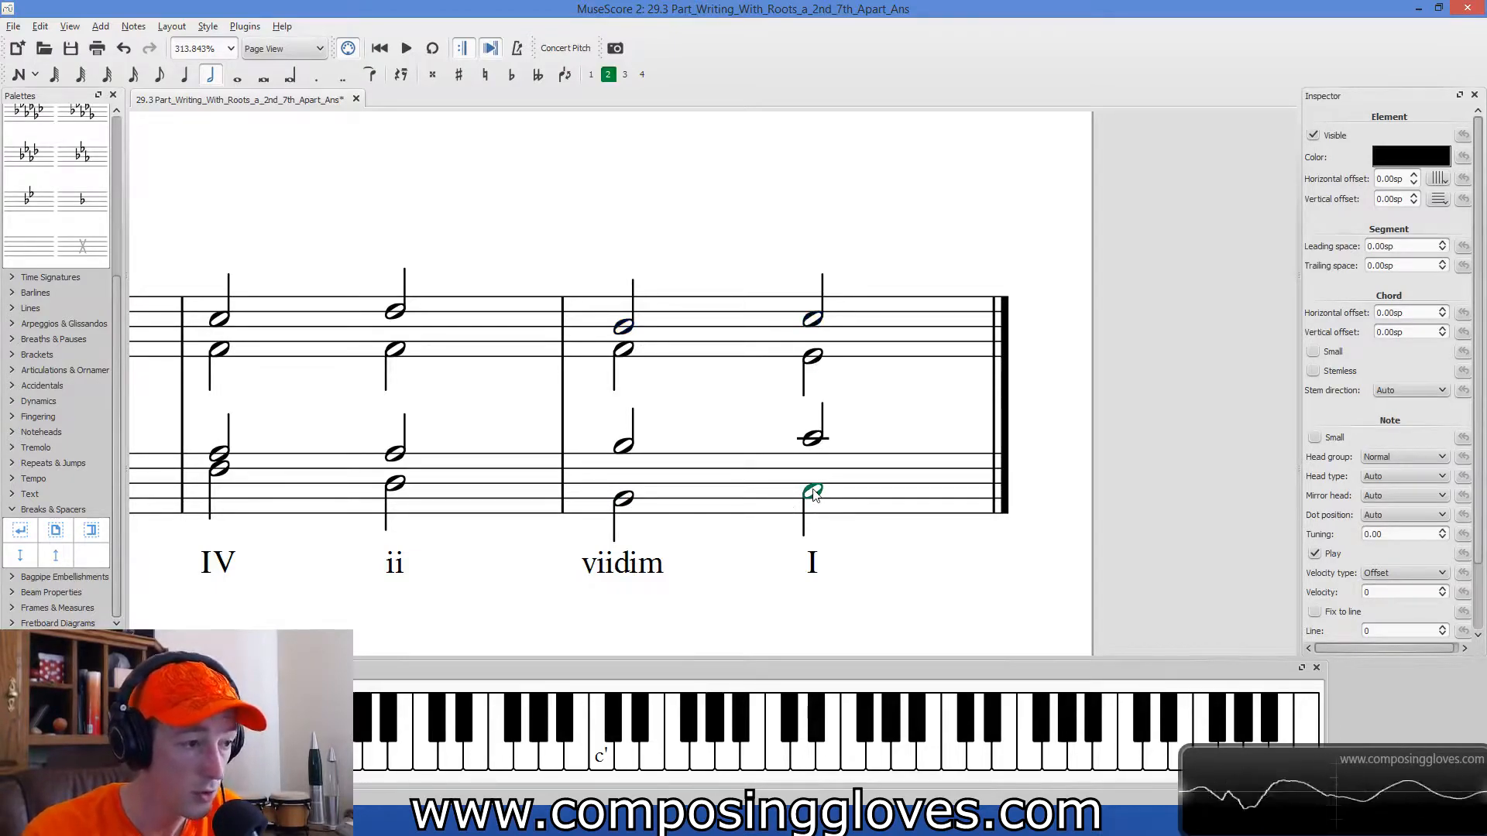
# Trace the soprano line from the ii chord through the viidim chord to the final I chord.
pyautogui.moveTo(719, 396); pyautogui.dragTo(776, 409)
pyautogui.click(681, 341)
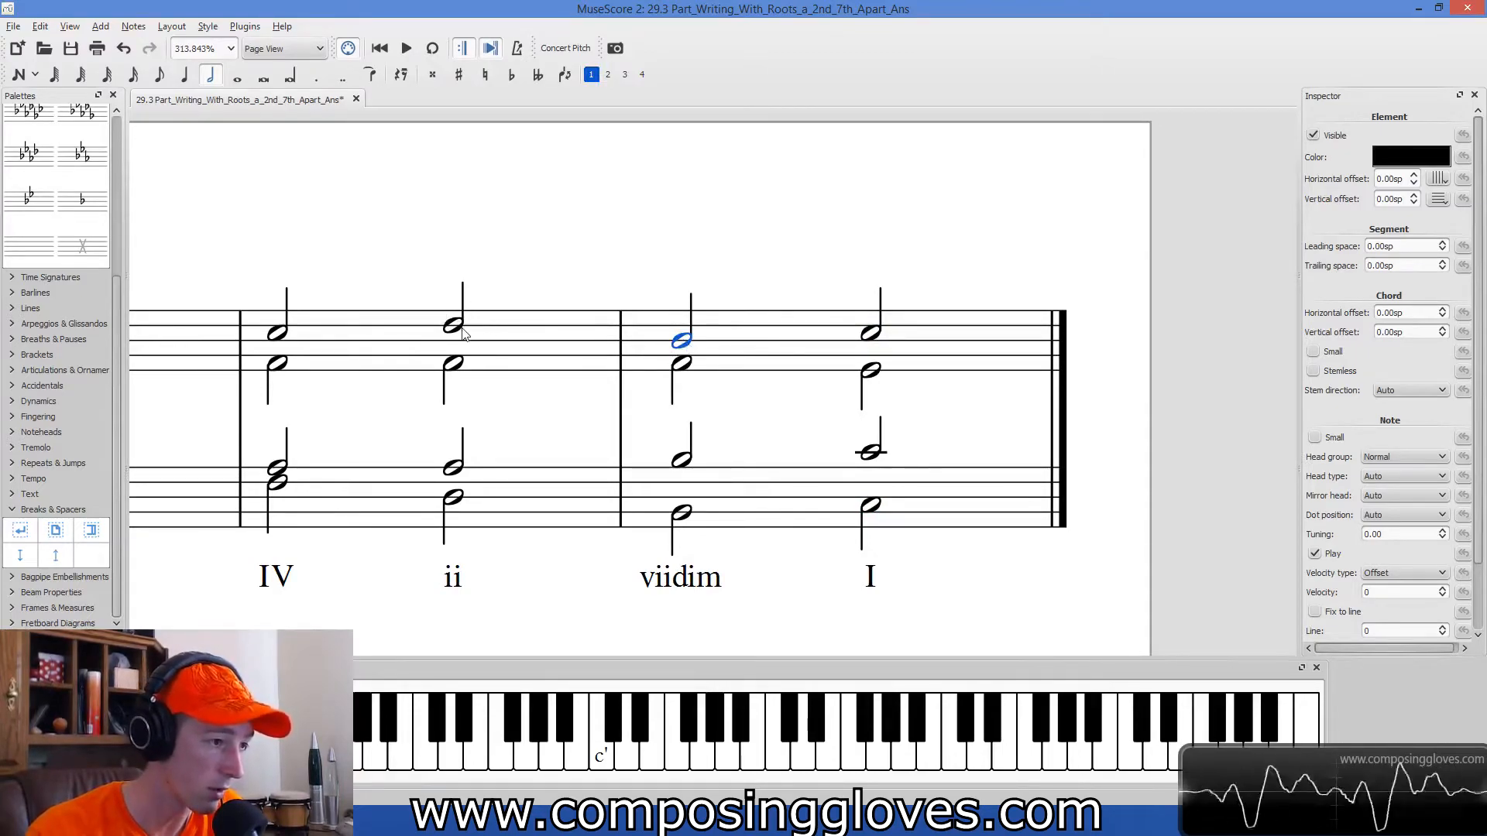
pyautogui.click(453, 326)
pyautogui.click(675, 343)
pyautogui.click(872, 333)
pyautogui.press('Escape')
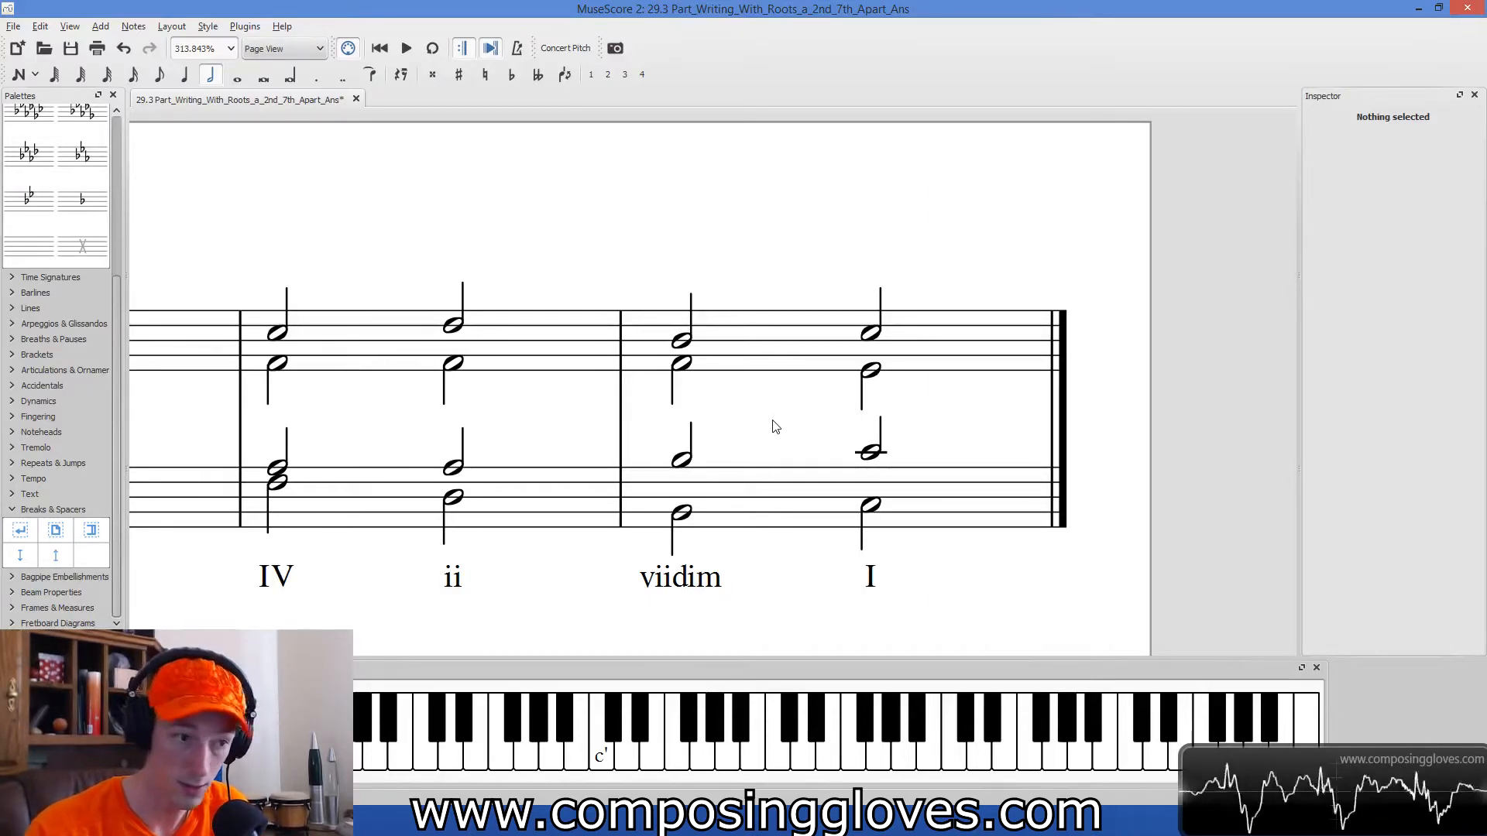
# Play back the last measure, with the viidim and I chords.
pyautogui.click(697, 596)
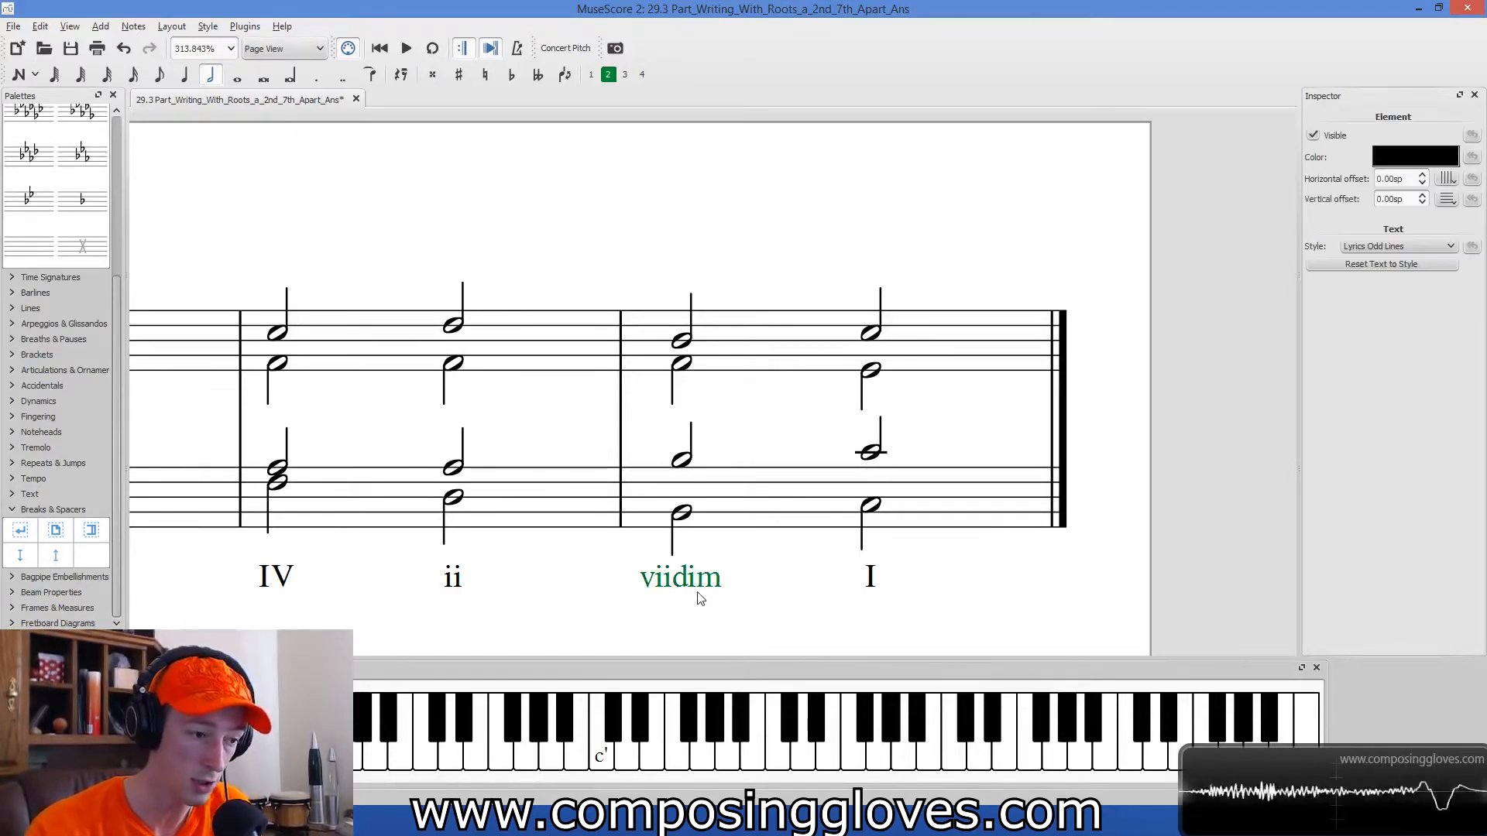
pyautogui.click(797, 369)
pyautogui.press('space')
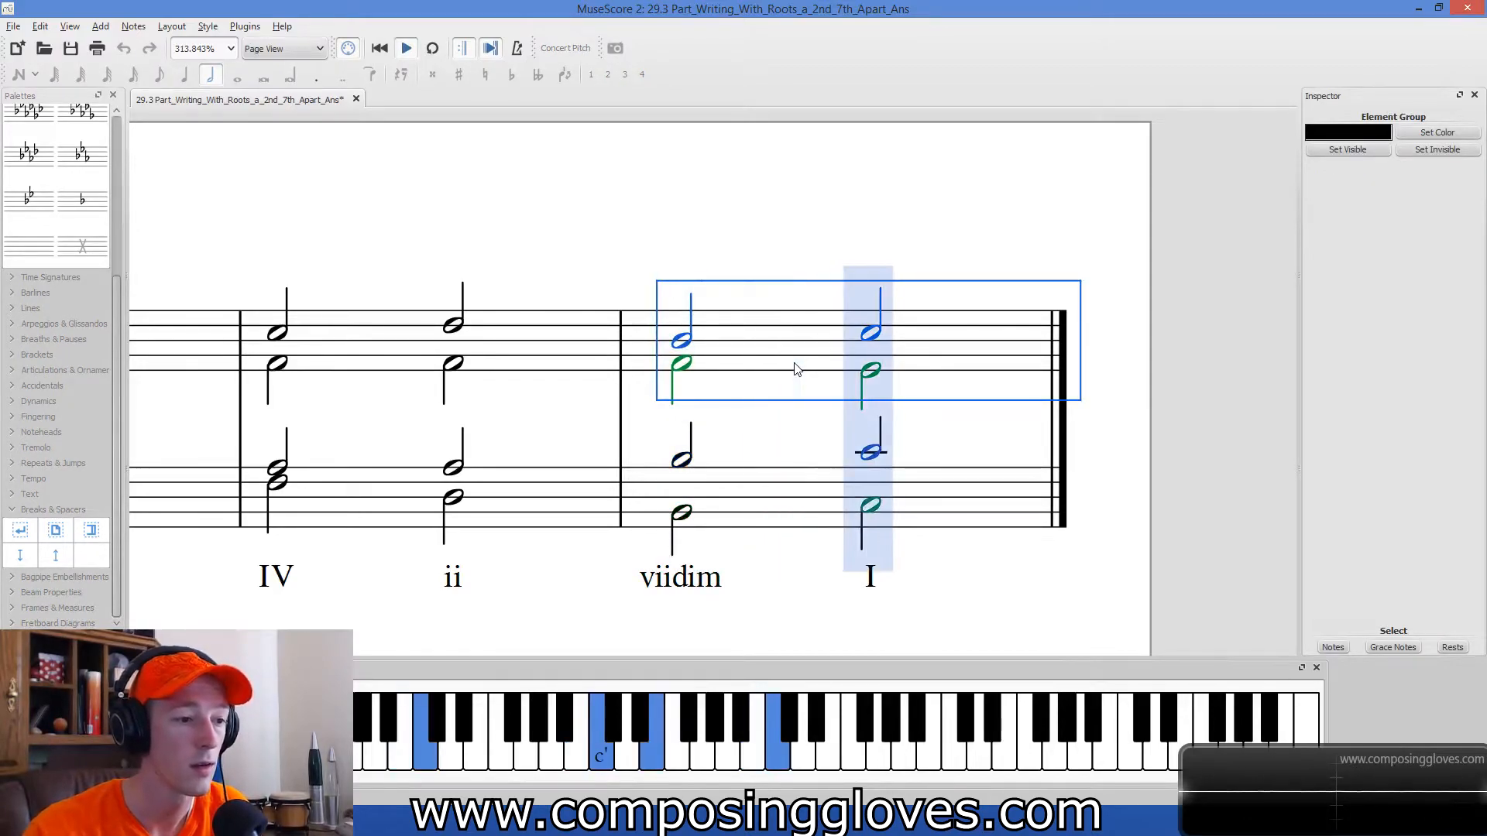
pyautogui.click(757, 485)
pyautogui.click(784, 440)
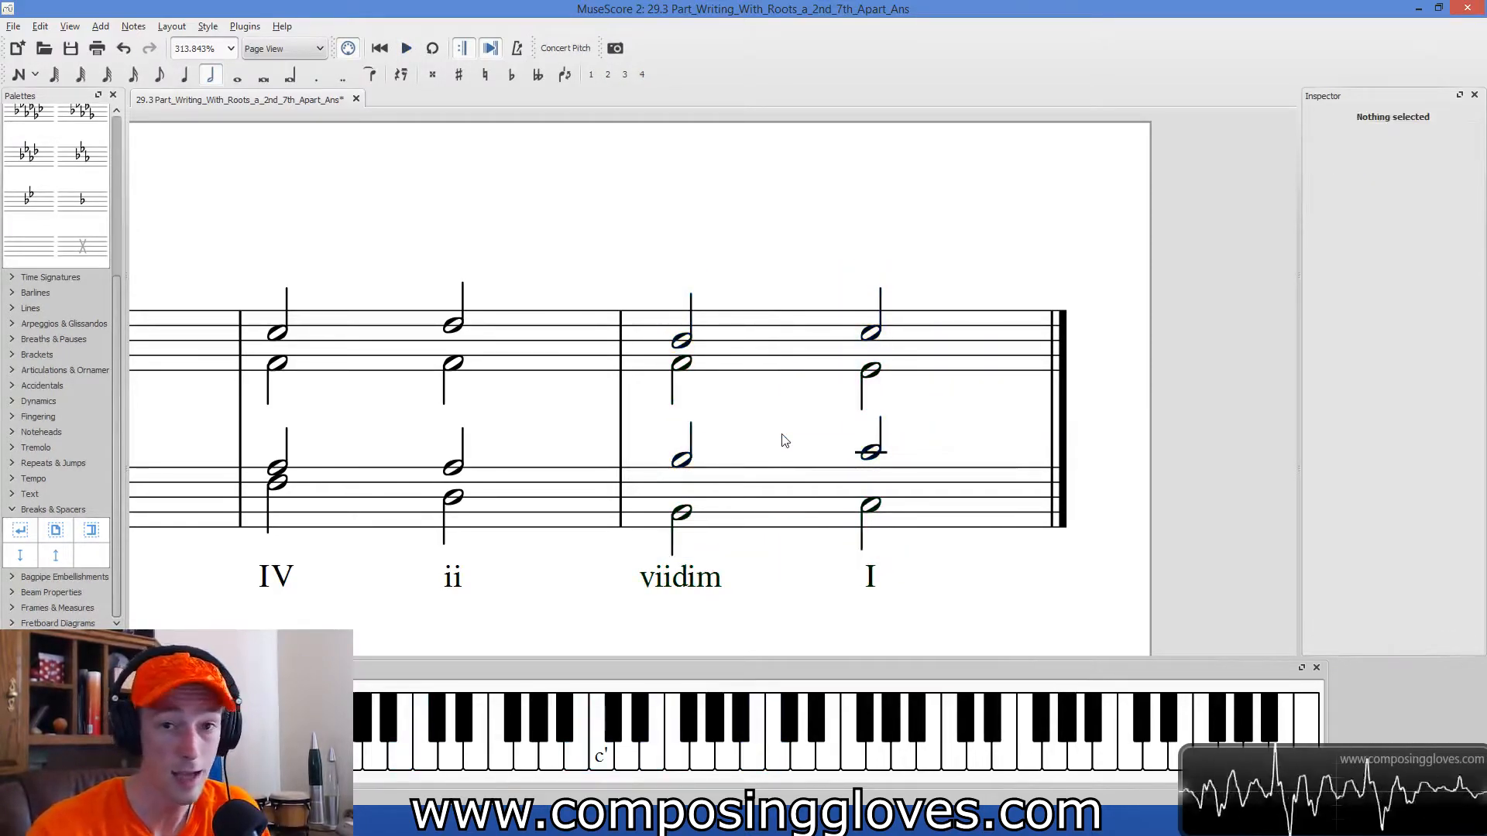
# Examine the outer voices' motion from the viidim chord to the final I chord.
pyautogui.click(683, 341)
pyautogui.click(864, 334)
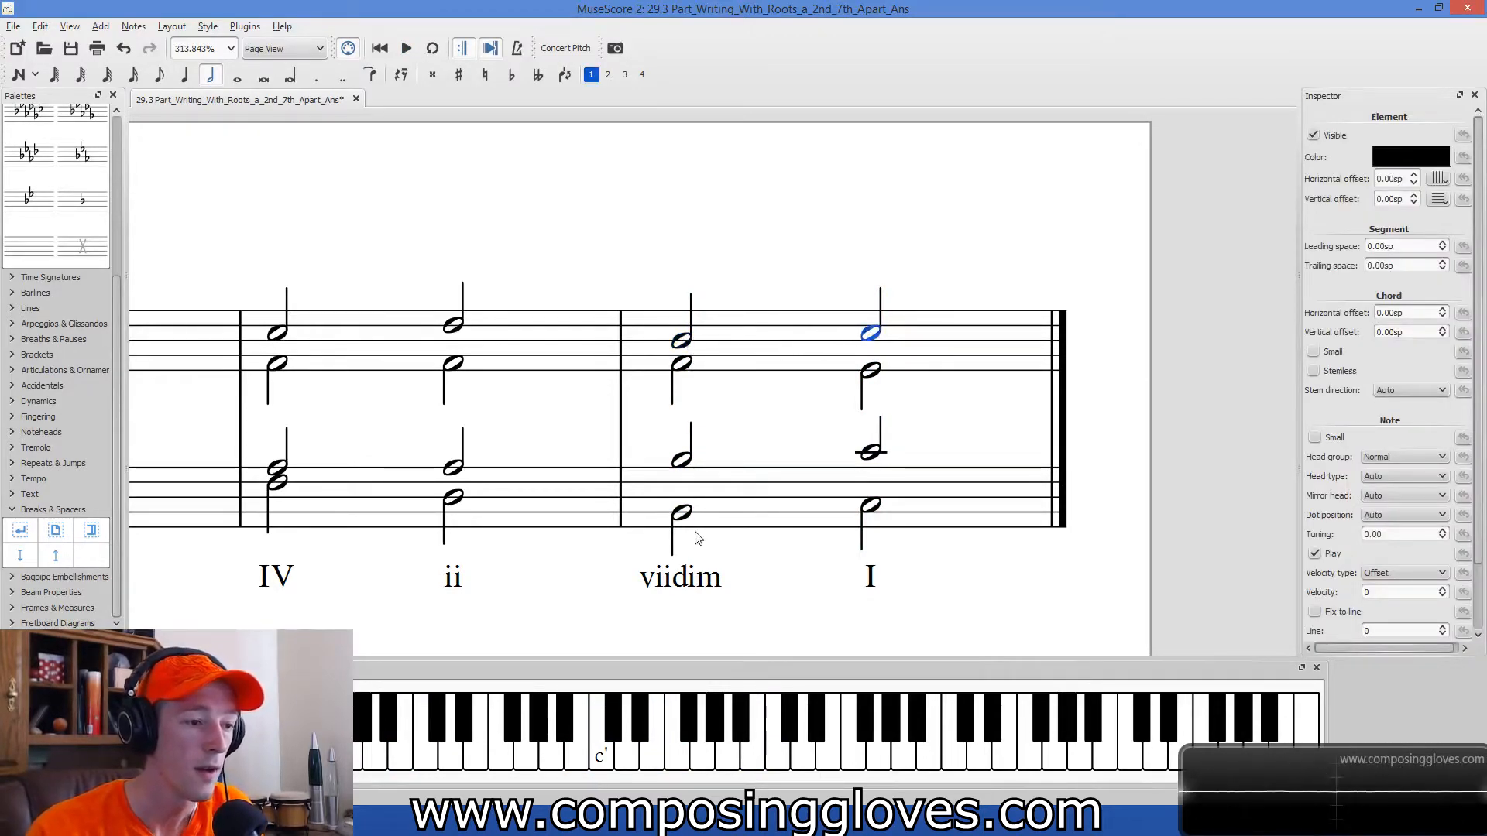
pyautogui.click(679, 514)
pyautogui.click(872, 504)
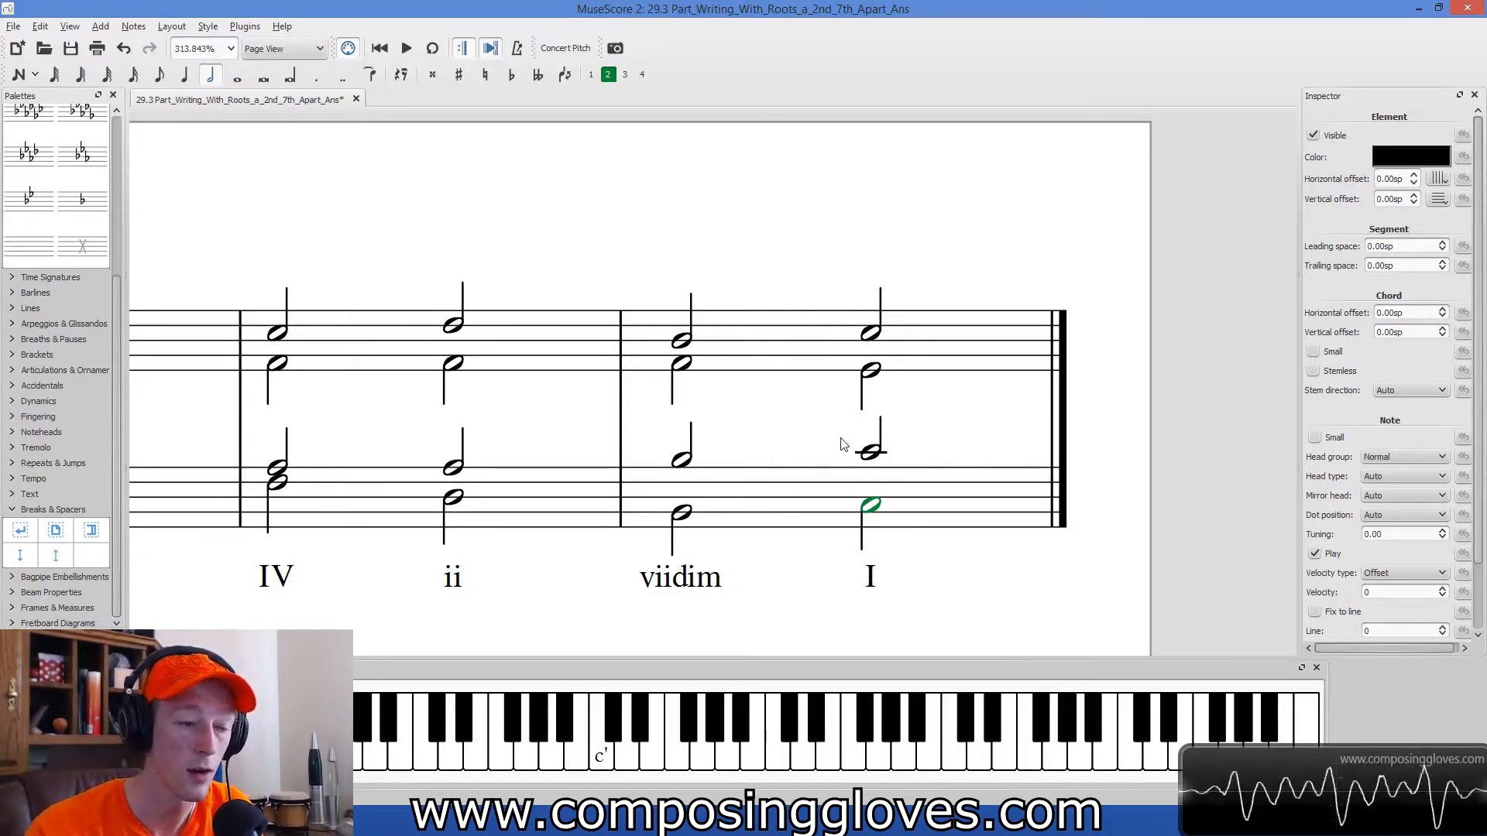
pyautogui.click(699, 582)
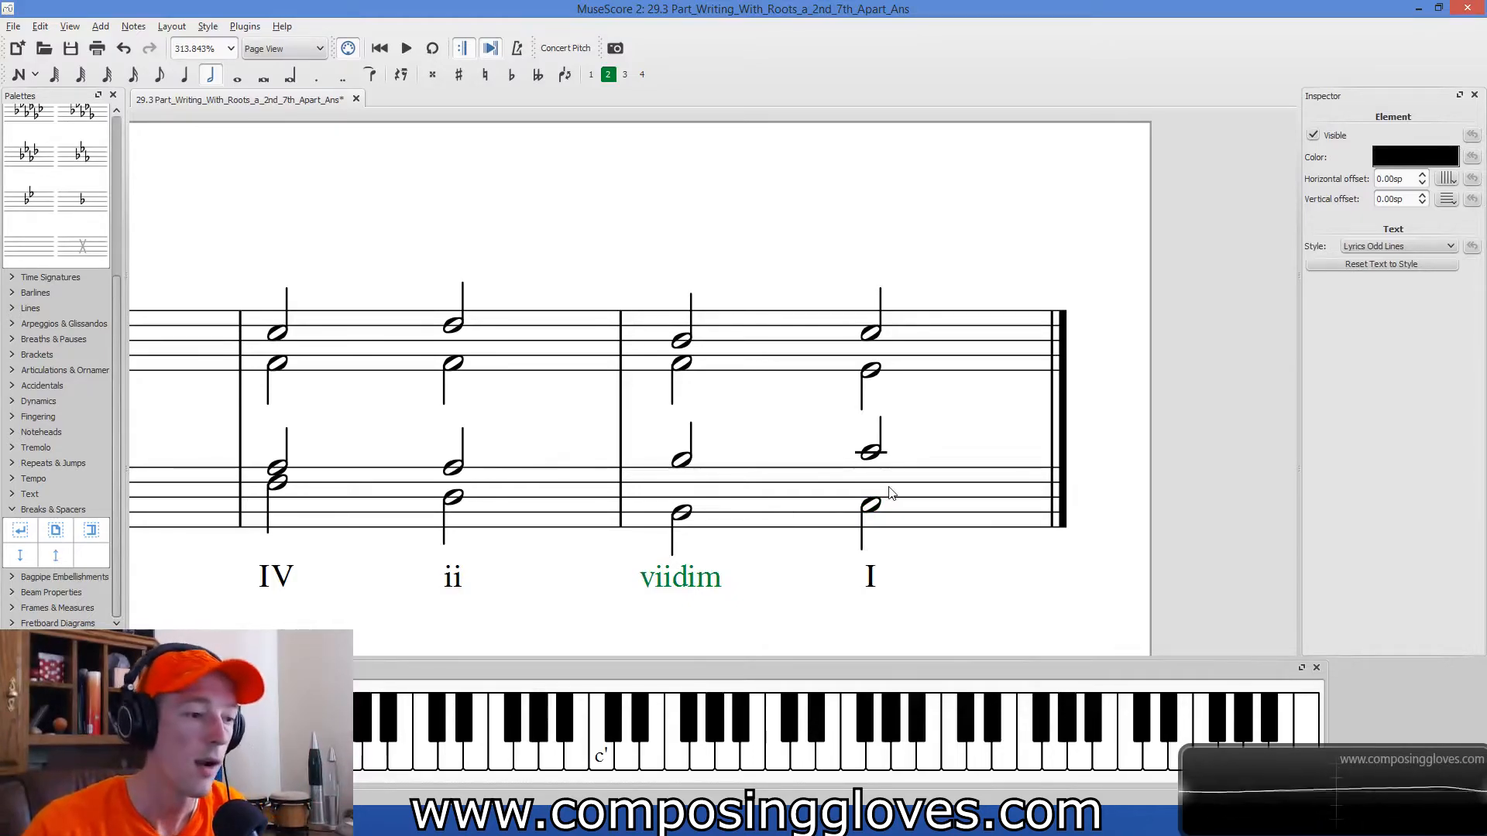
# Play back the four-bar answer example from its first measure.
pyautogui.scroll(-5, 889, 493)
pyautogui.scroll(2, 694, 554)
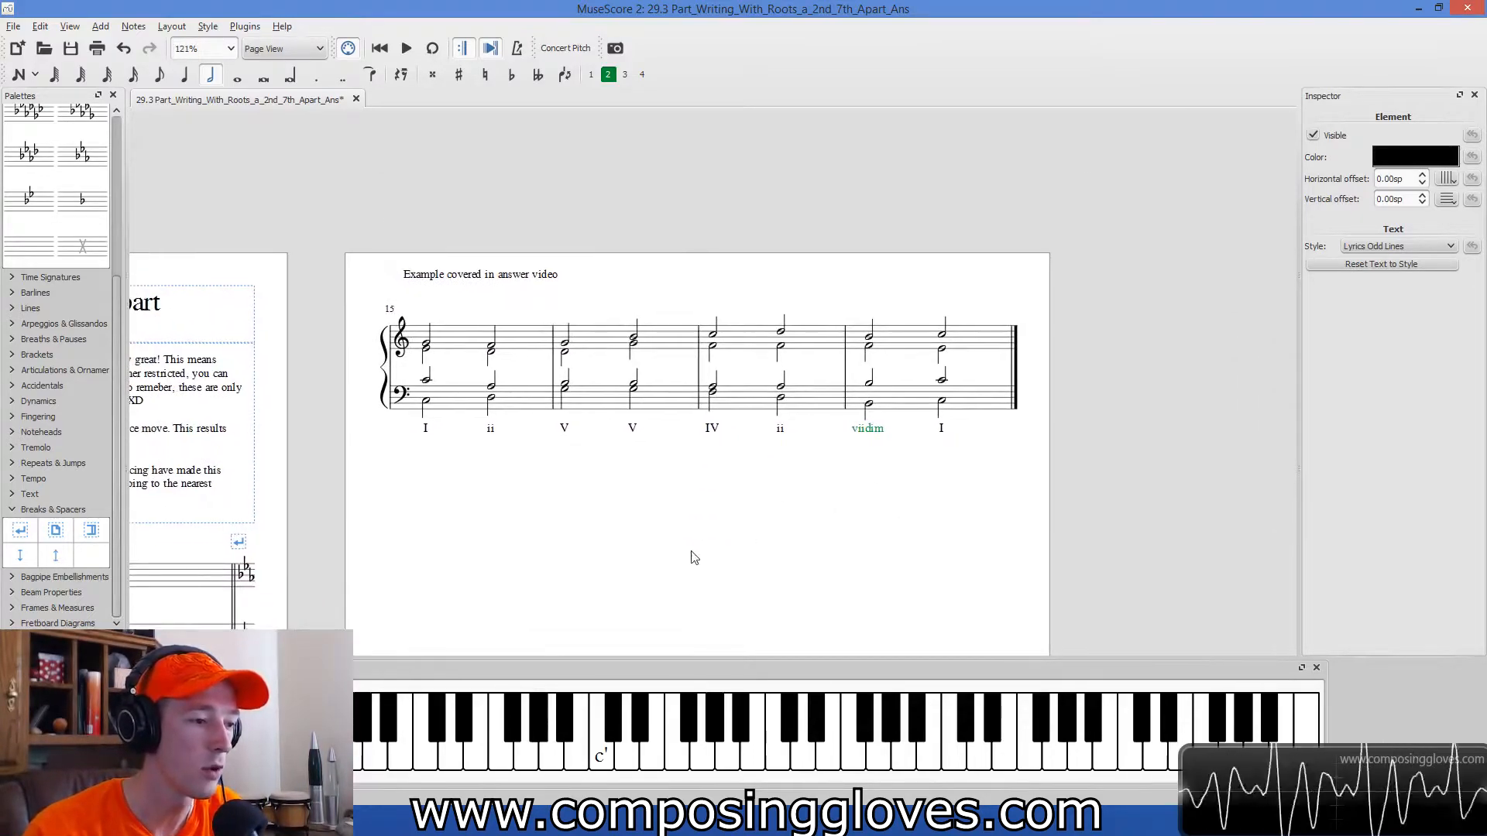
pyautogui.click(420, 364)
pyautogui.press('space')
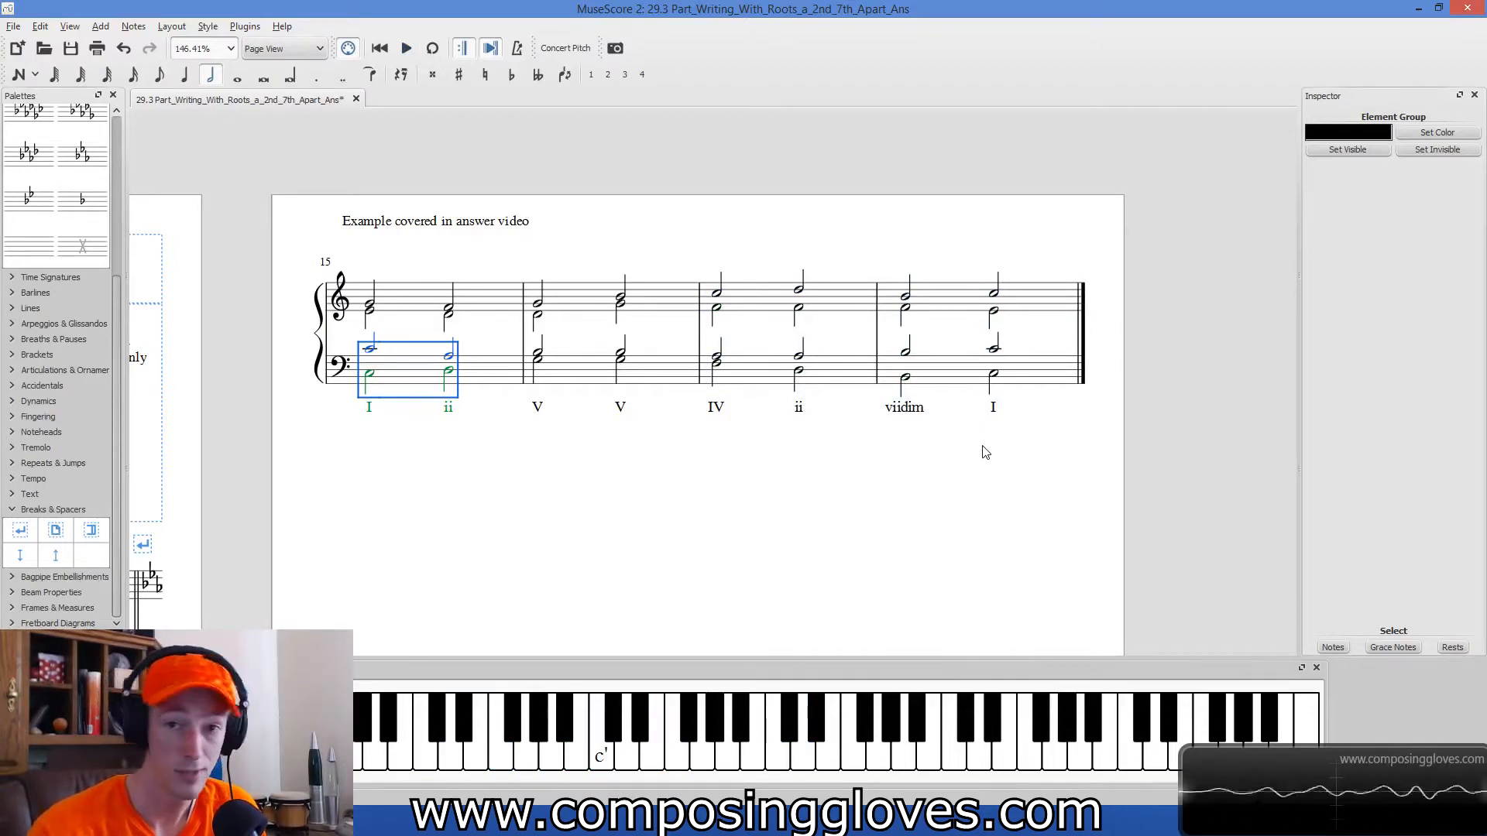
# Examine the bass line's motion from the viidim chord to the final I chord.
pyautogui.keyDown('ctrl'); pyautogui.scroll(8, 984, 449); pyautogui.keyUp('ctrl')
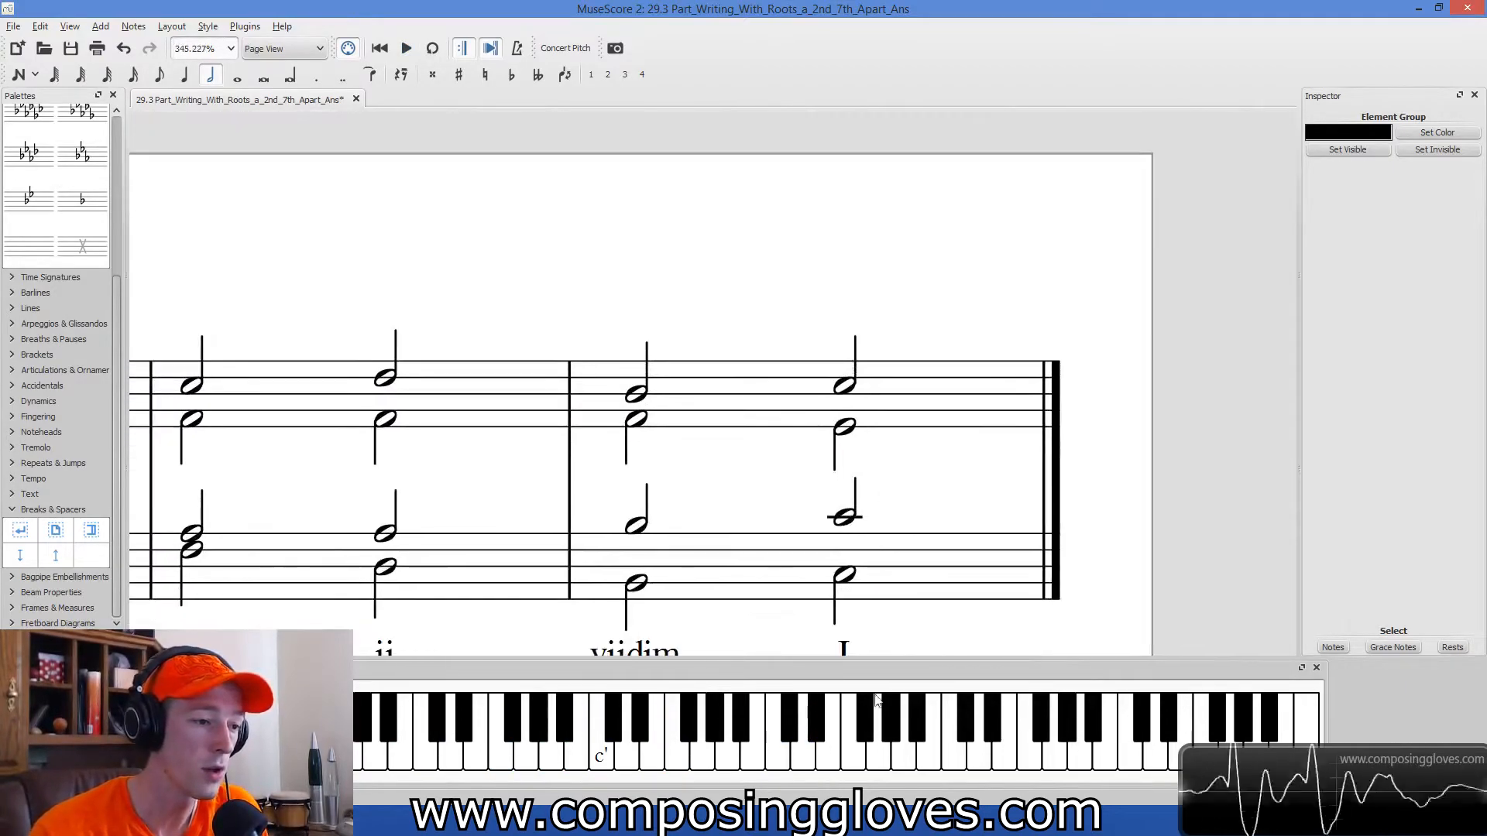
pyautogui.scroll(-3, 1115, 480)
pyautogui.click(651, 464)
pyautogui.click(650, 455)
pyautogui.click(862, 445)
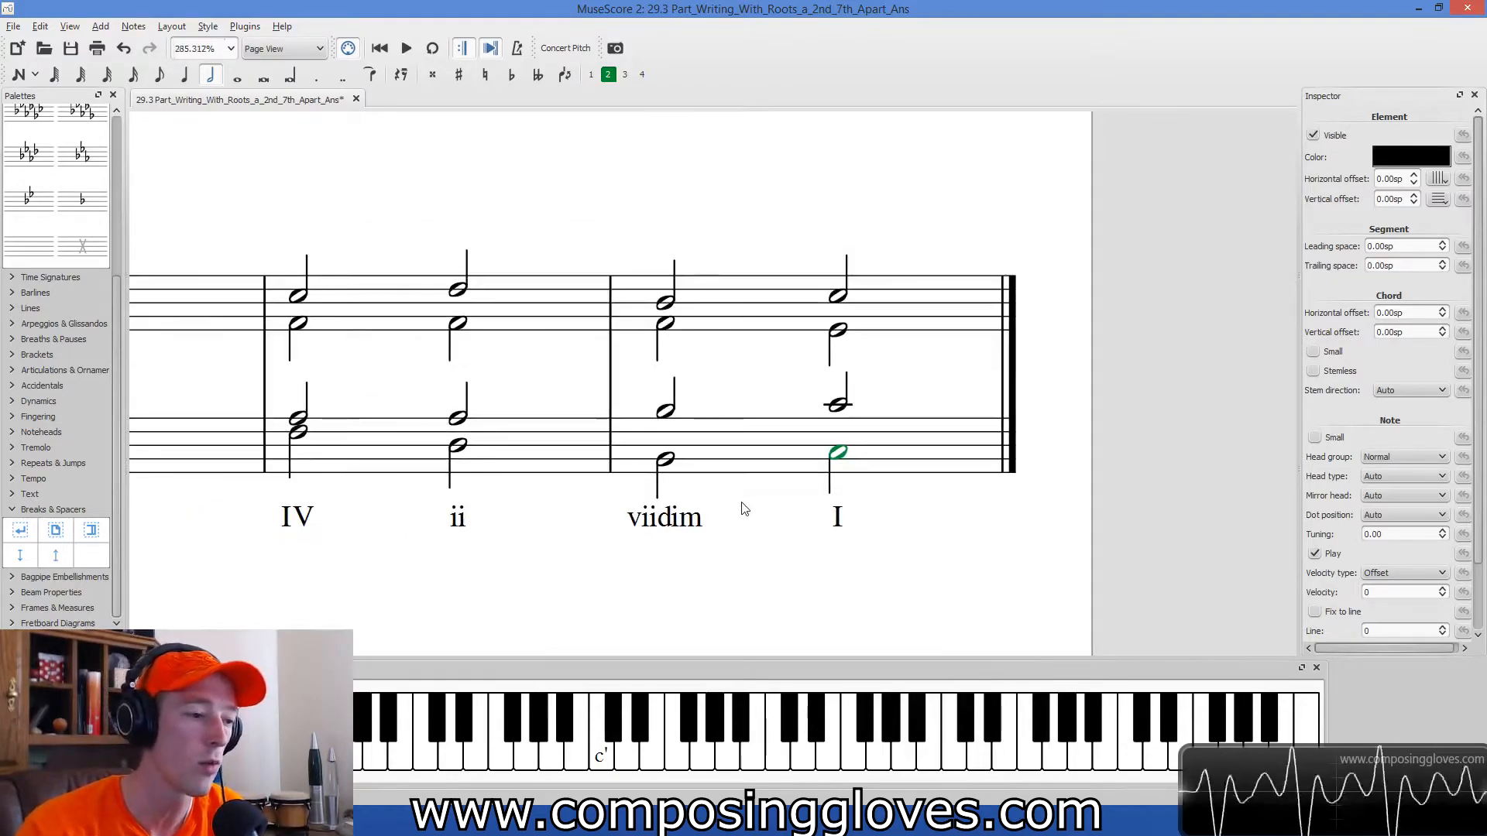
# Lower the soprano note on the final I chord to G.
pyautogui.scroll(-4, 746, 511)
pyautogui.scroll(-2, 766, 573)
pyautogui.scroll(3, 762, 552)
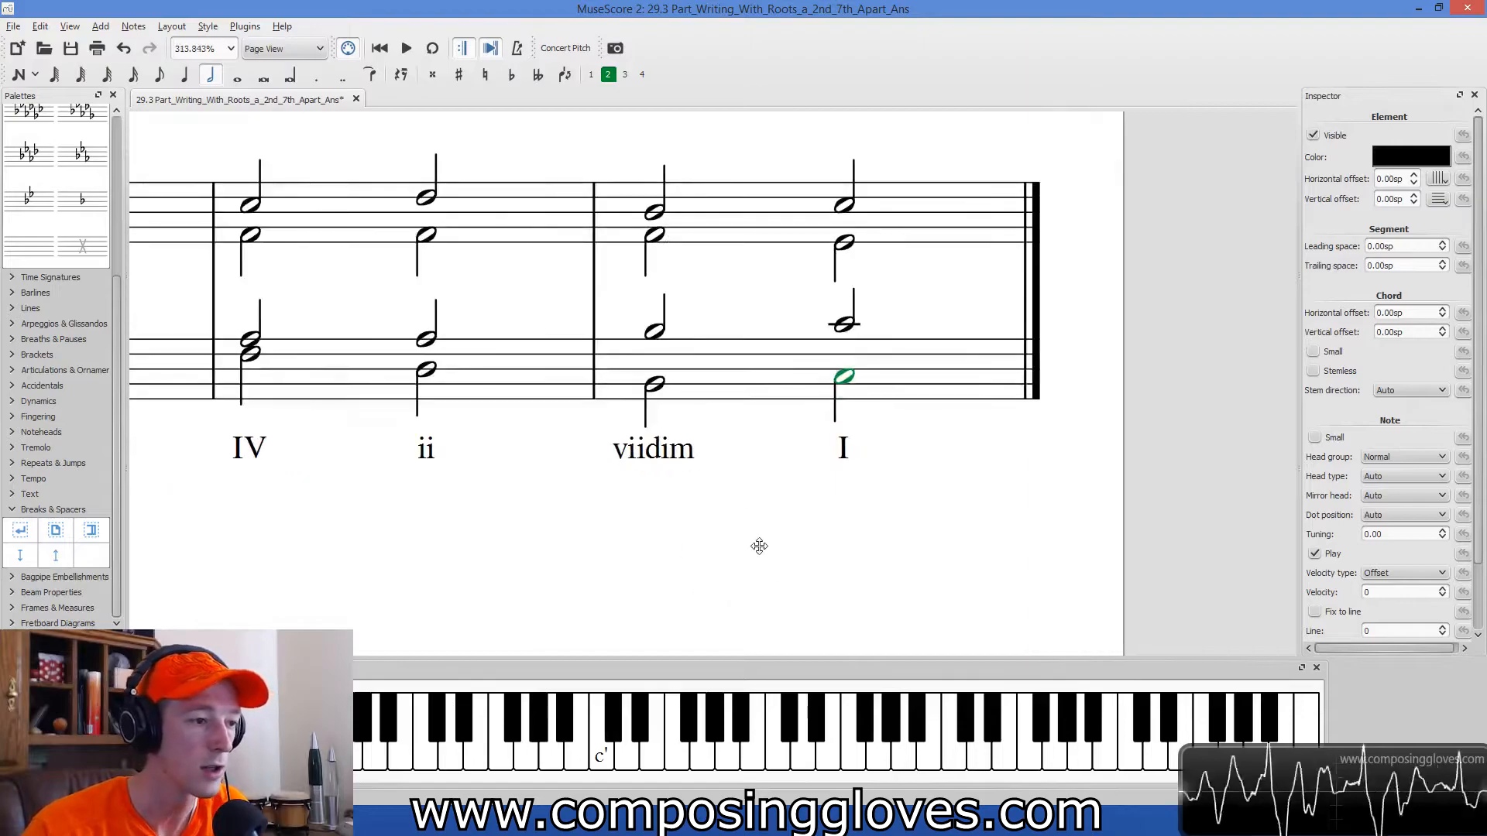
pyautogui.click(641, 218)
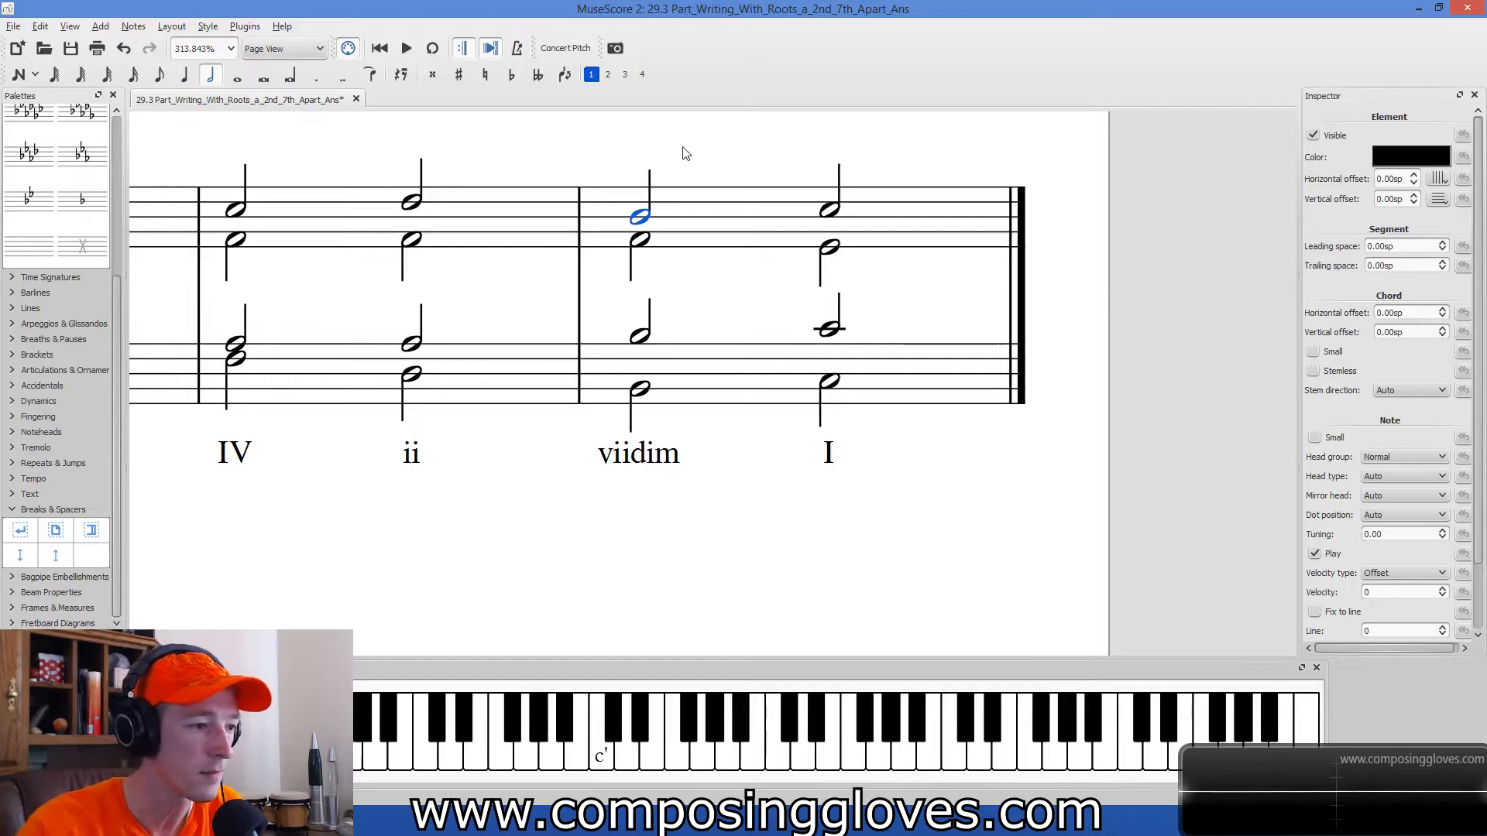
pyautogui.click(830, 213)
pyautogui.click(641, 220)
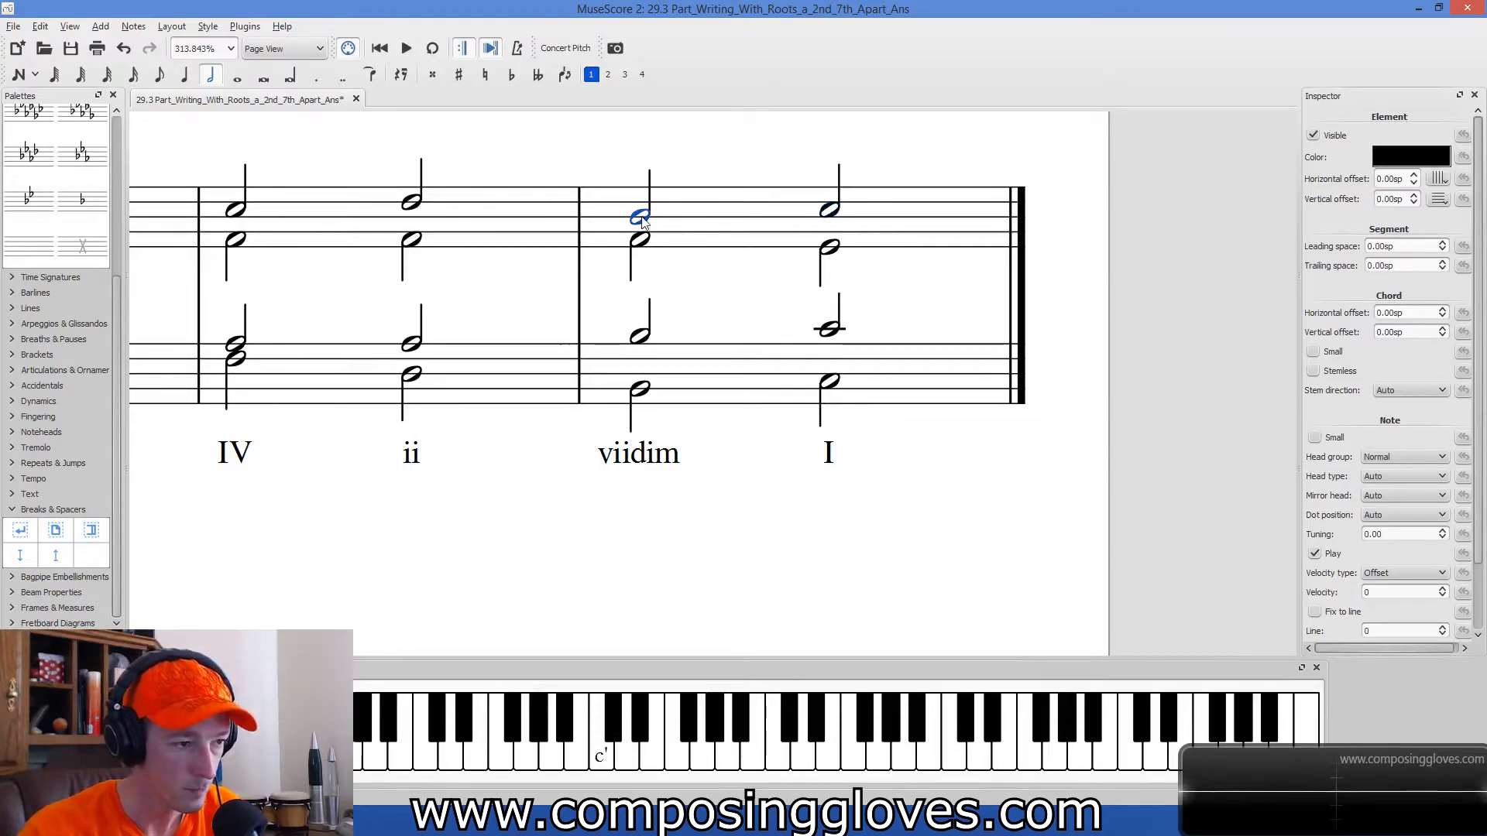
pyautogui.click(834, 219)
pyautogui.press('Down')
pyautogui.press('Down')
pyautogui.press('Down')
pyautogui.press('Down')
pyautogui.press('Down')
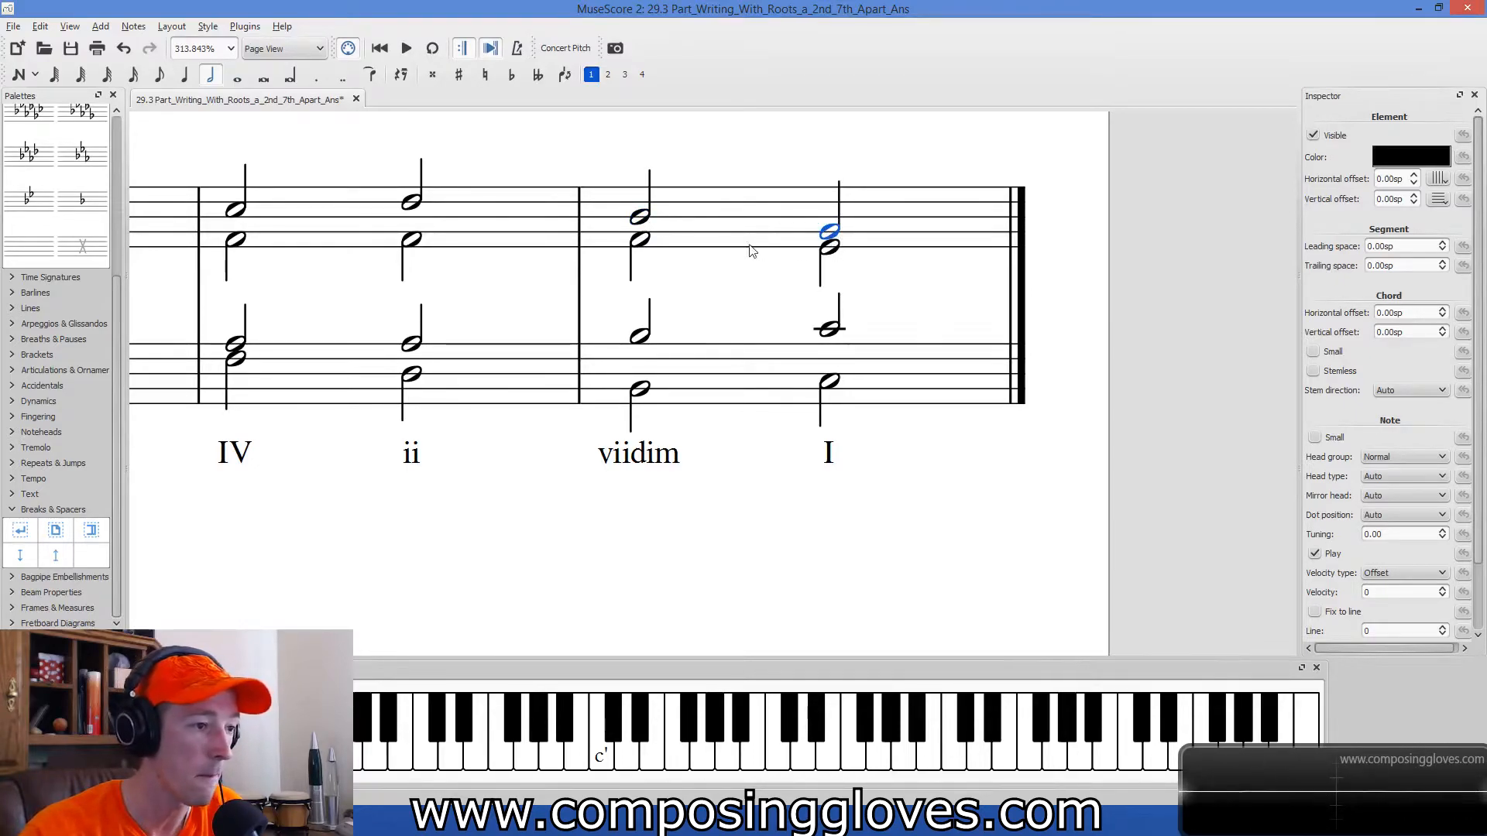
# Examine the revised soprano line across the ii, viidim and I chords.
pyautogui.click(411, 202)
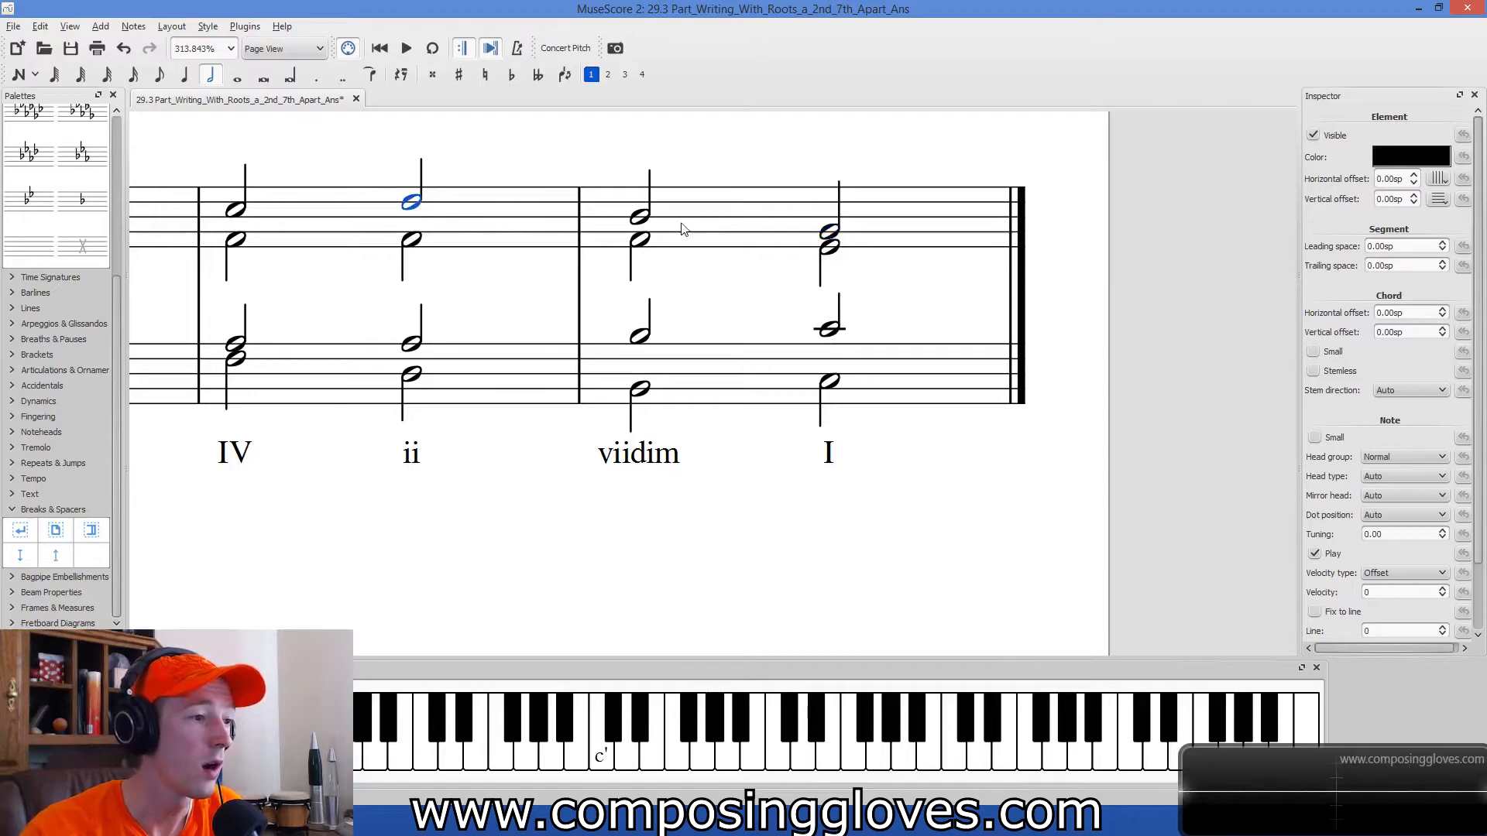
pyautogui.click(641, 218)
pyautogui.keyDown('shift'); pyautogui.click(829, 234); pyautogui.keyUp('shift')
pyautogui.click(829, 232)
pyautogui.click(638, 217)
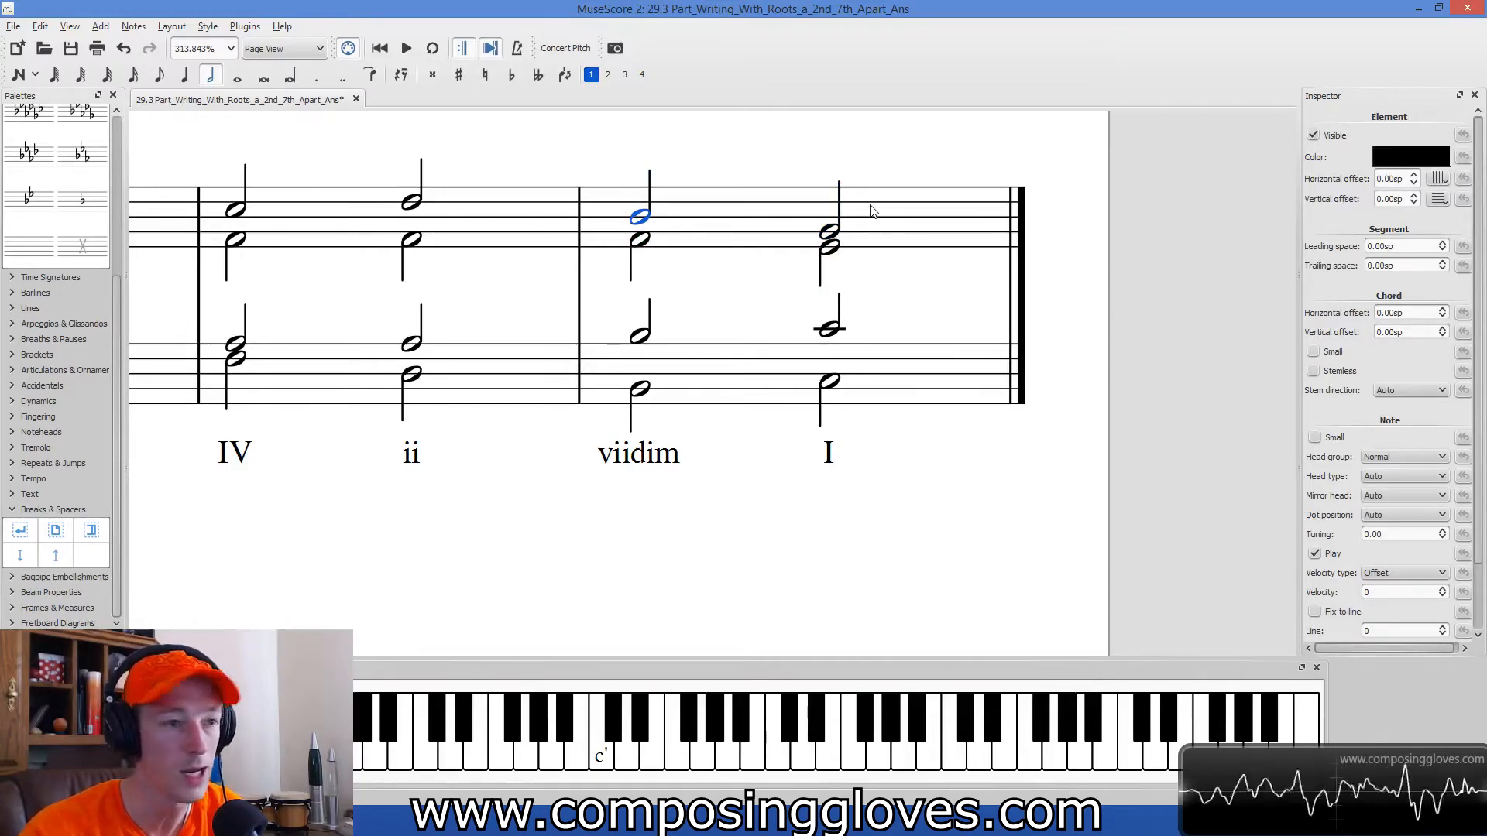
pyautogui.moveTo(829, 231)
pyautogui.mouseDown()
pyautogui.moveTo(834, 211)
pyautogui.moveTo(834, 231)
pyautogui.mouseUp()
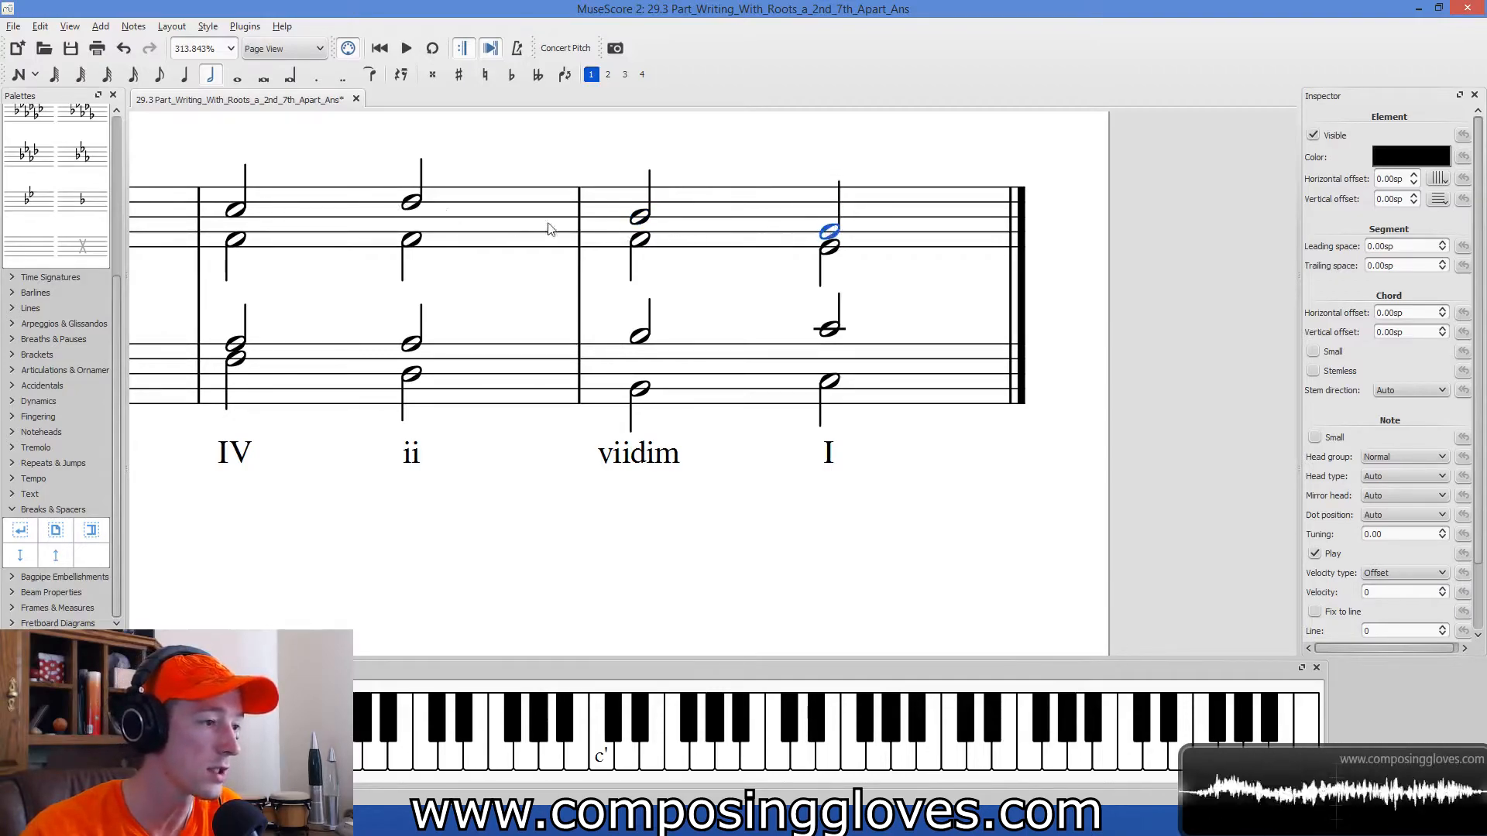
# Raise the soprano note on the viidim chord to the top-line F and the one on the final I chord to E.
pyautogui.click(641, 220)
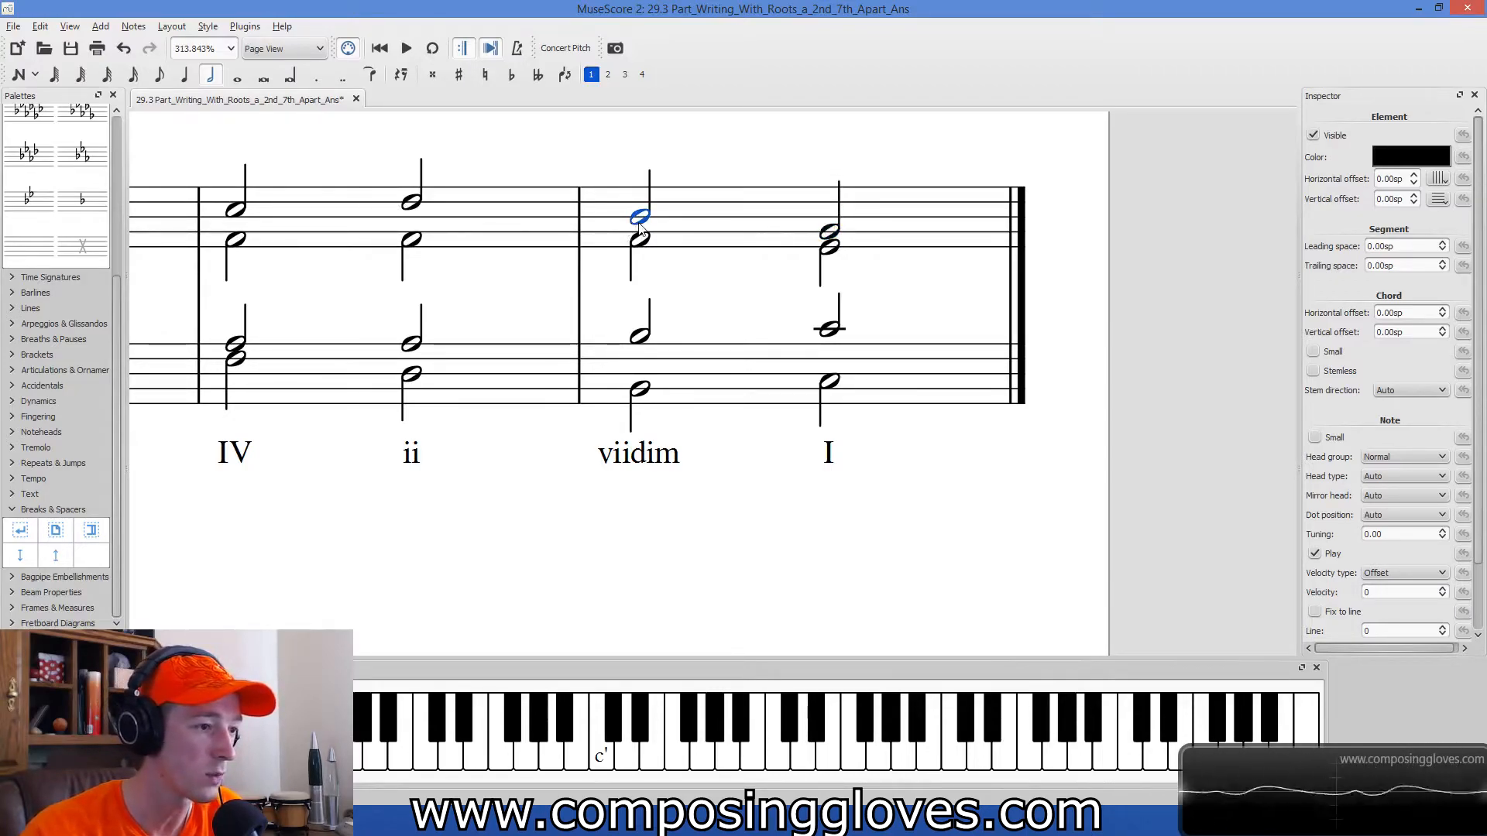
pyautogui.moveTo(649, 219); pyautogui.dragTo(649, 192)
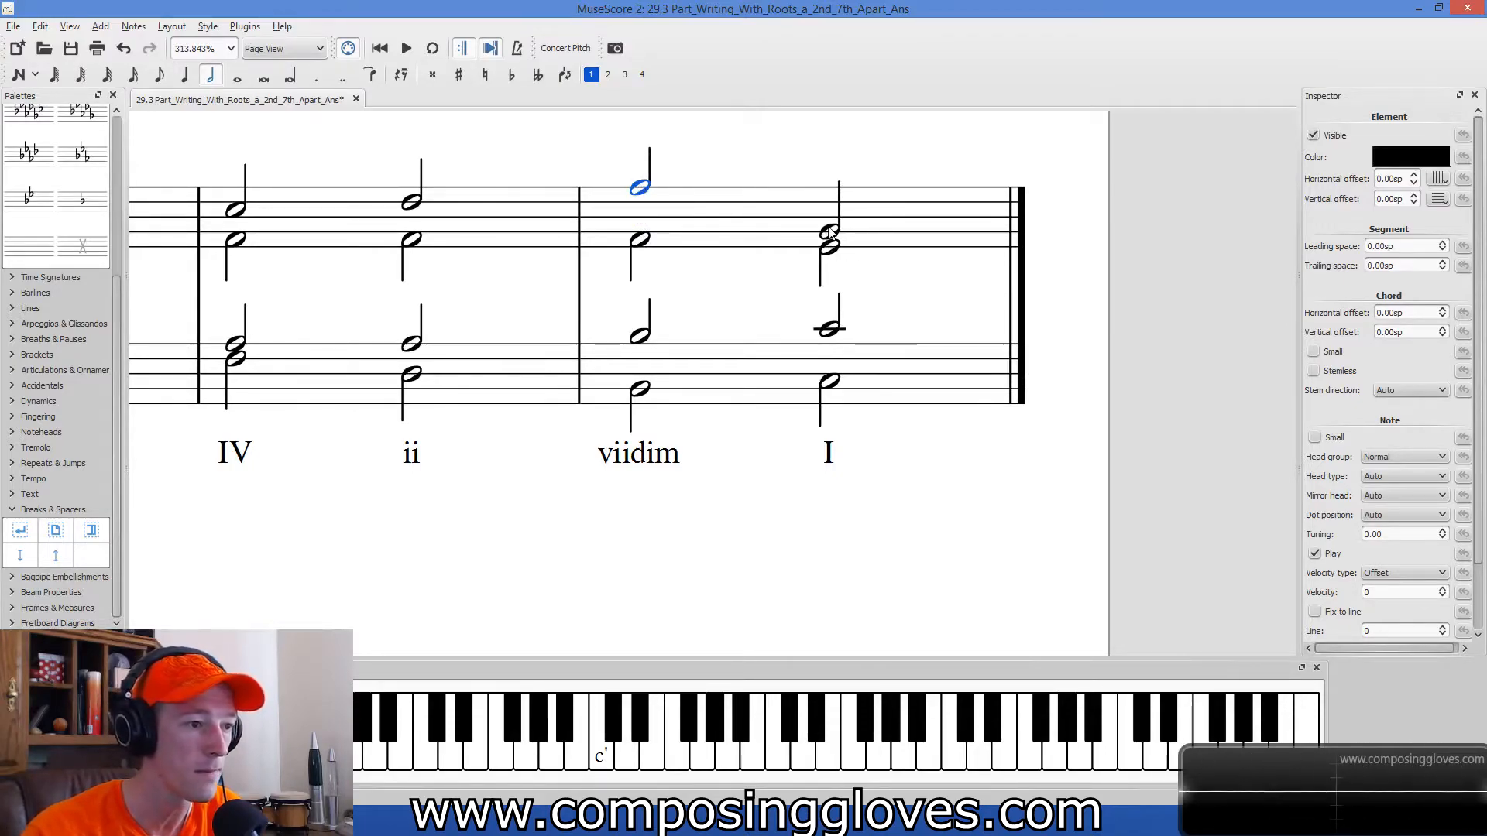
pyautogui.press('Left')
pyautogui.click(637, 193)
pyautogui.moveTo(827, 234); pyautogui.dragTo(826, 199)
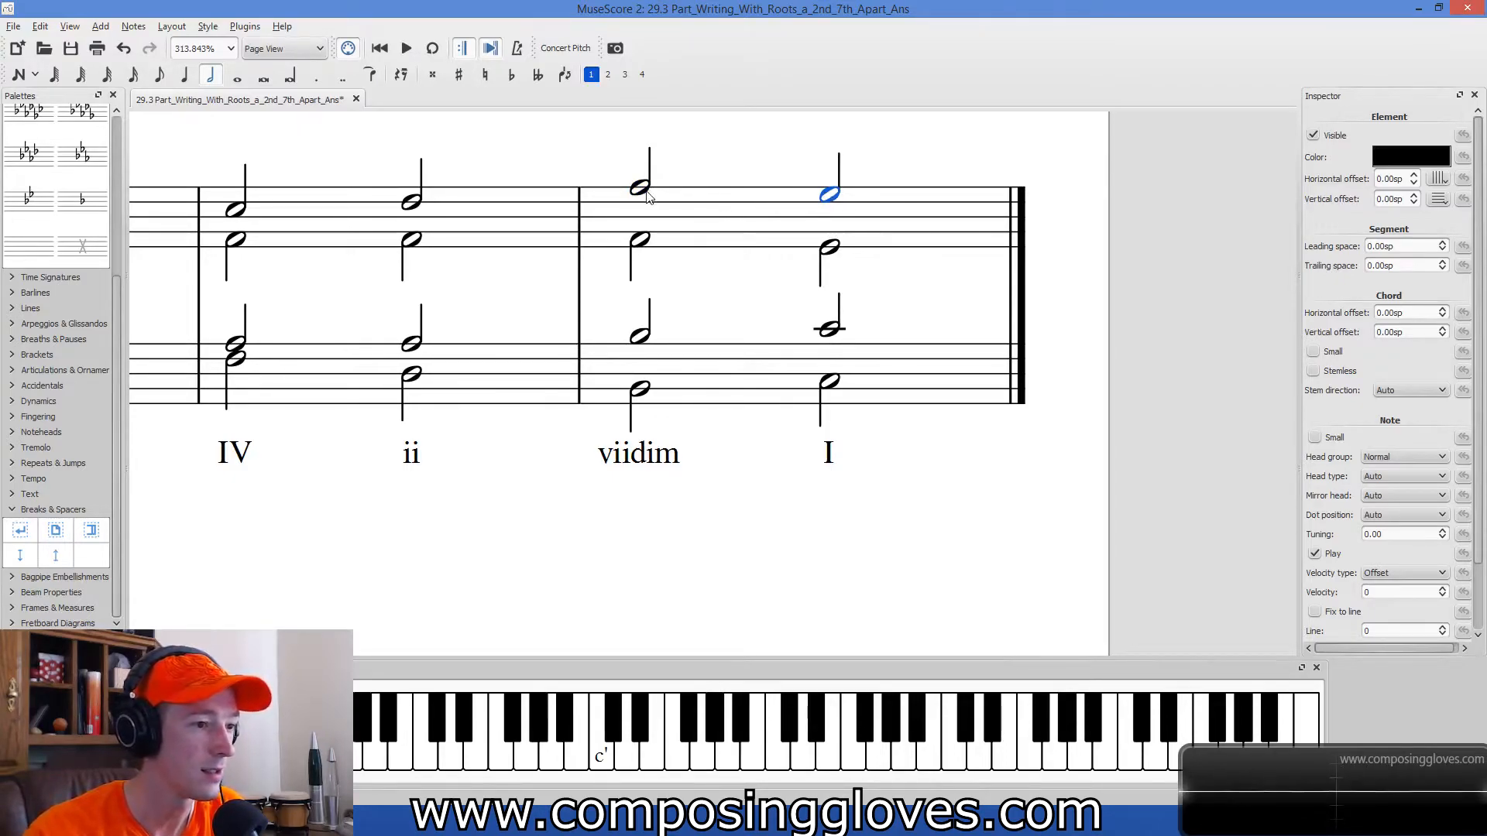
# Compare the outer voices of the ii and viidim chords and select the last measure of the treble staff.
pyautogui.scroll(2, 1076, 256)
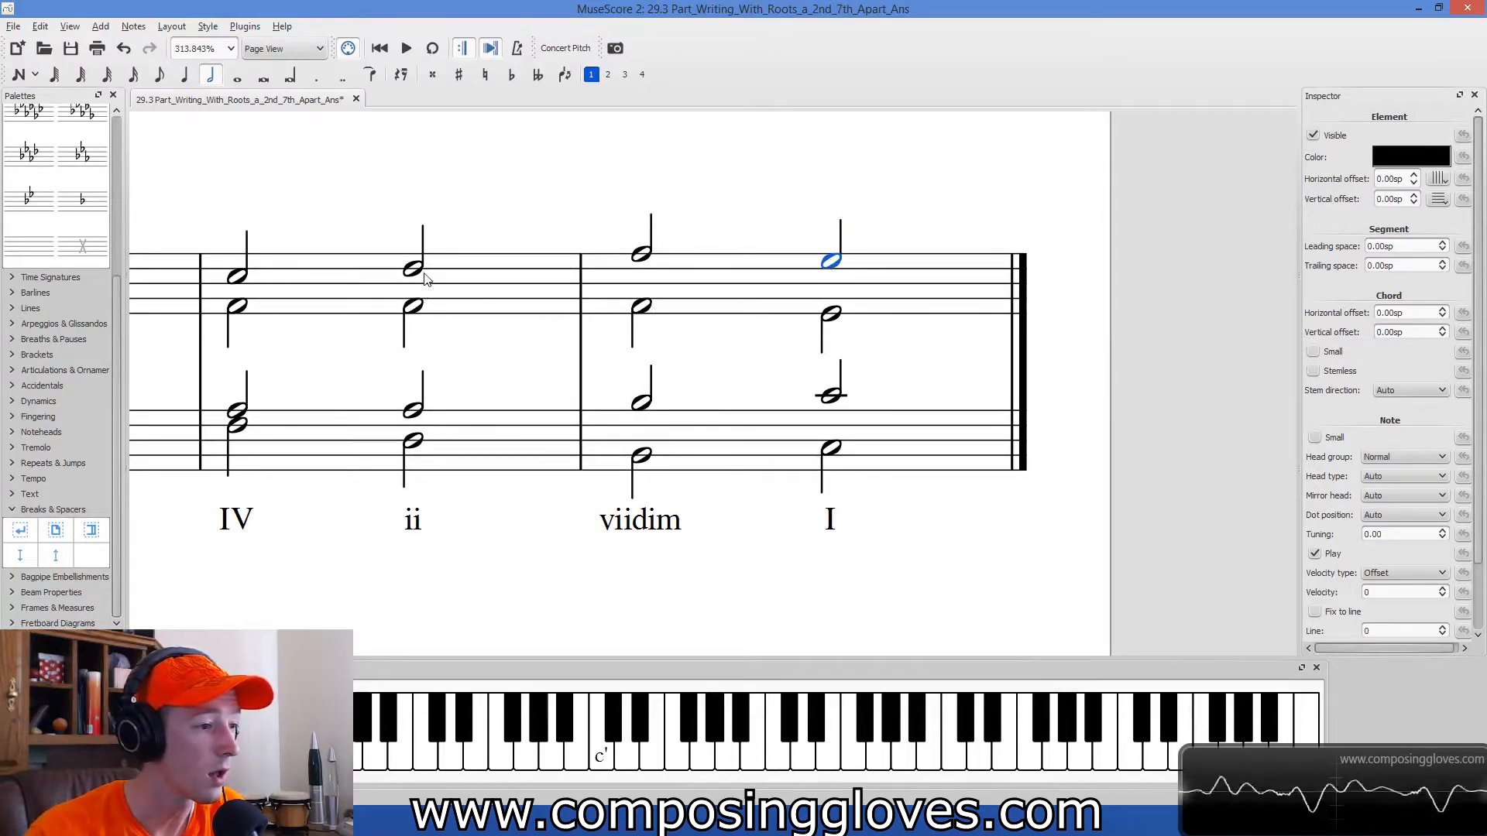
pyautogui.click(414, 443)
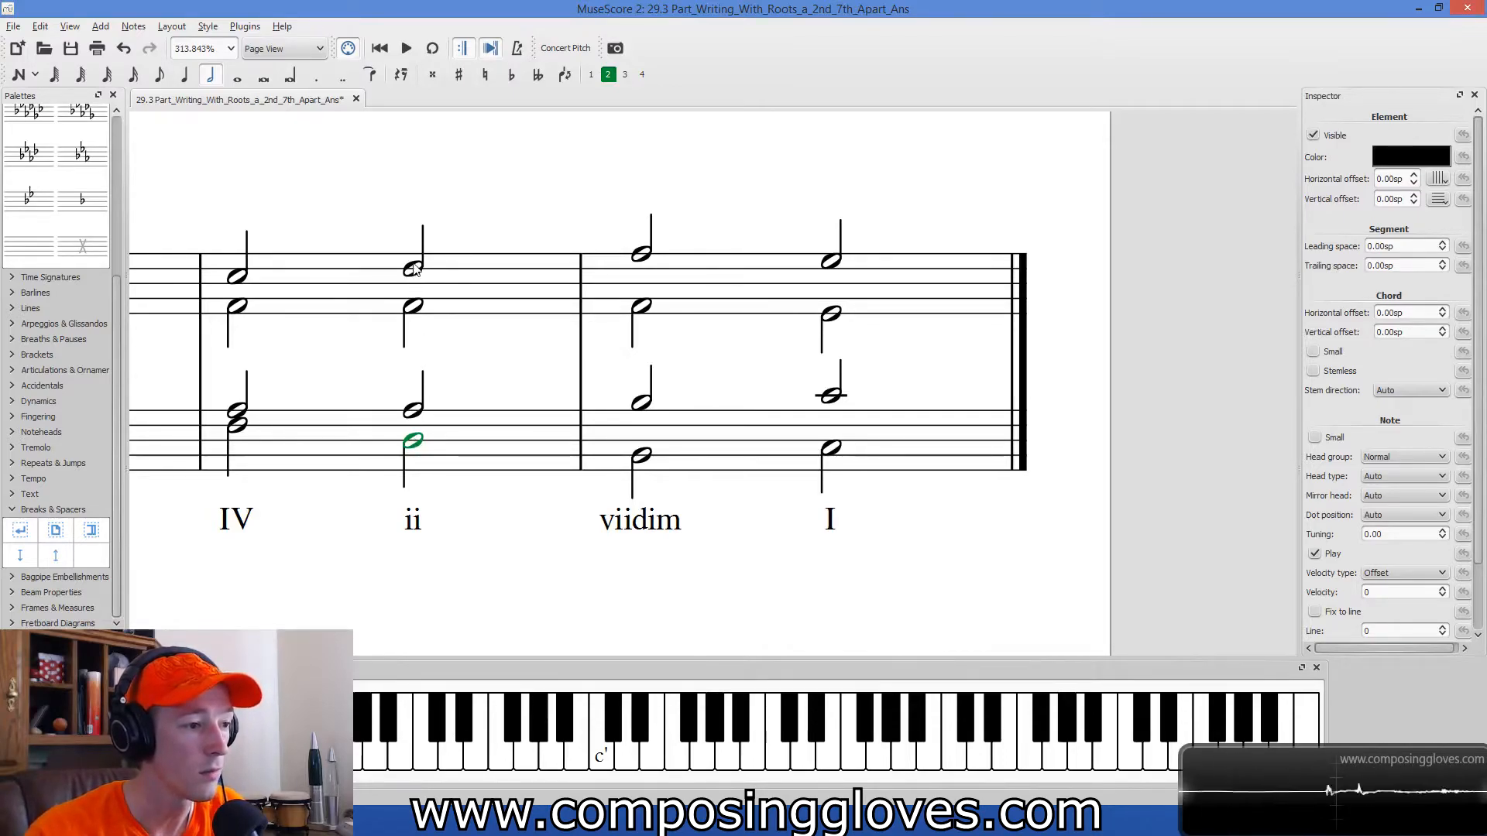
pyautogui.click(643, 255)
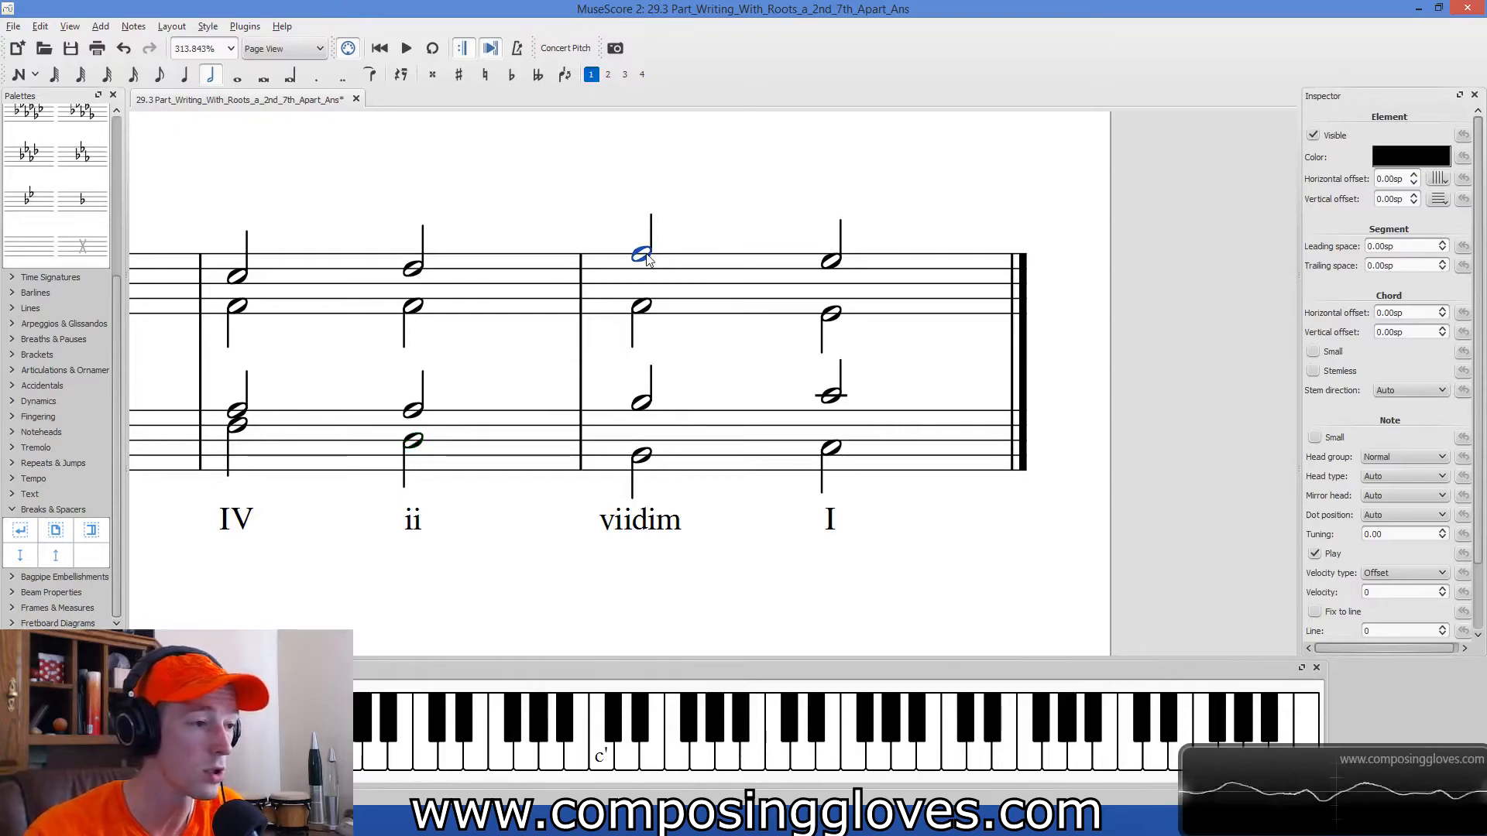
pyautogui.click(642, 461)
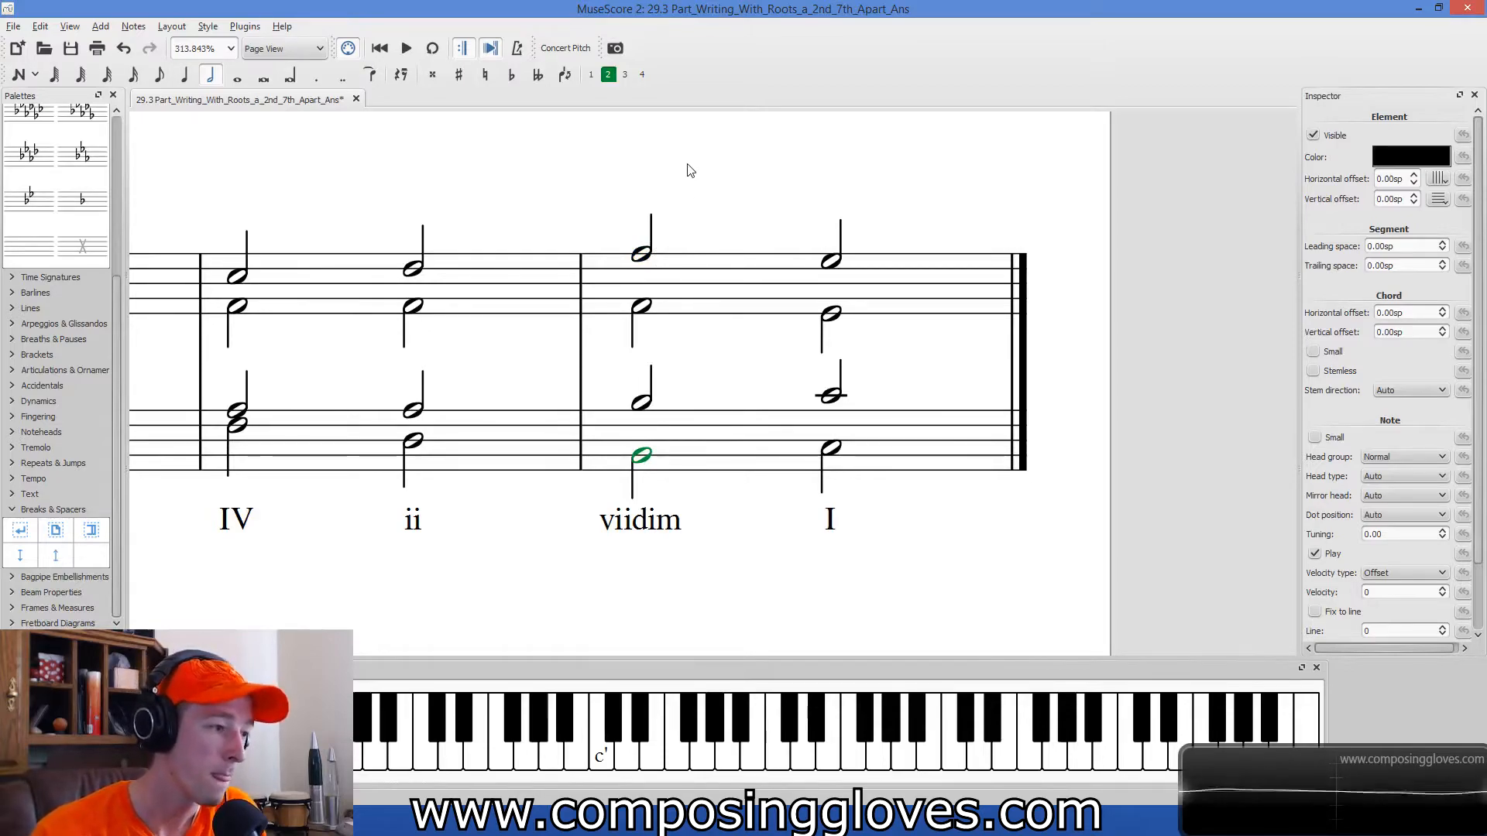
pyautogui.click(931, 302)
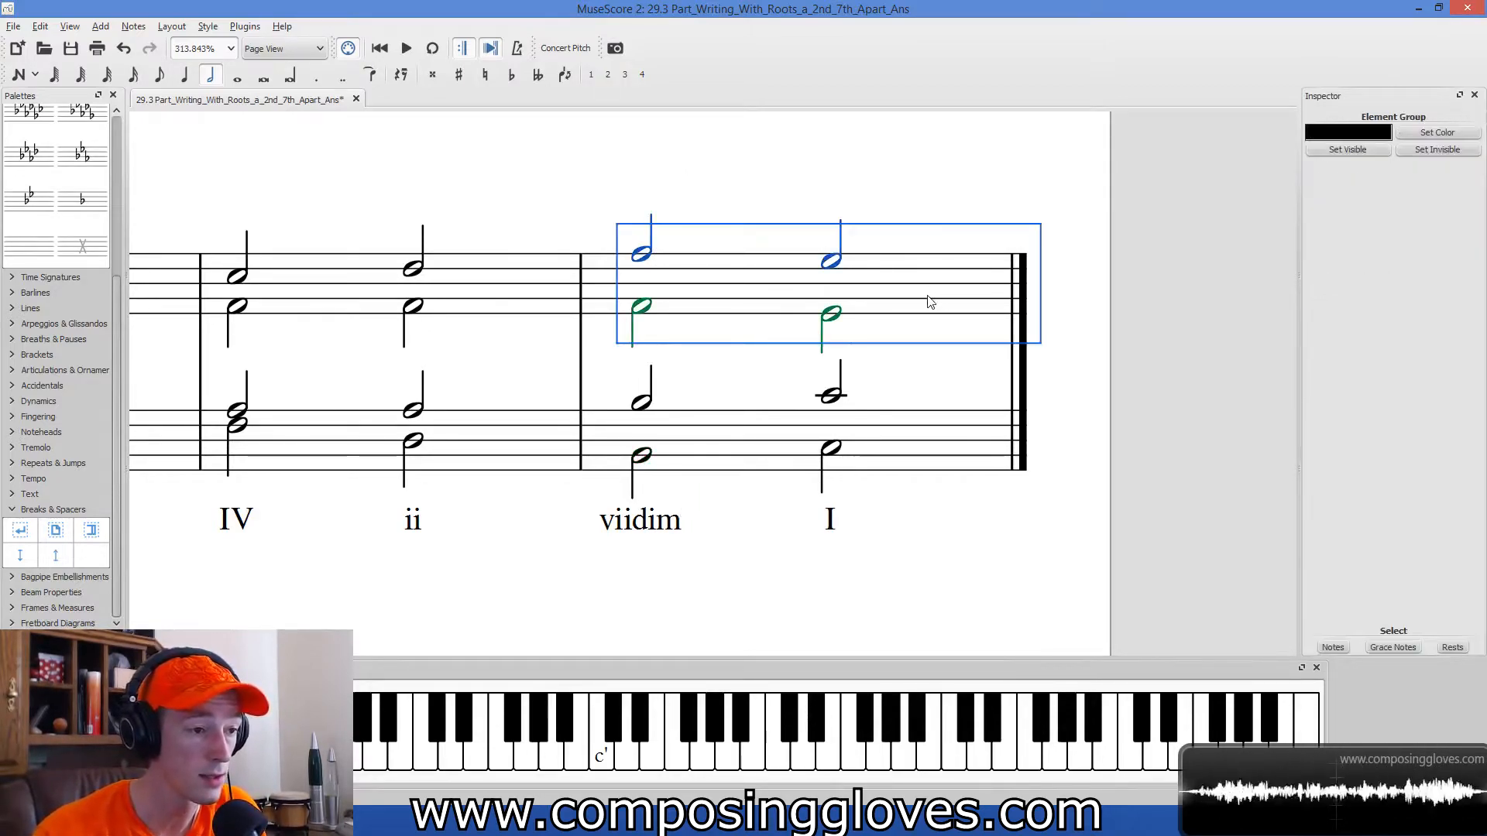
# Review the whole four-bar example and return to the last measure of the treble staff.
pyautogui.click(953, 190)
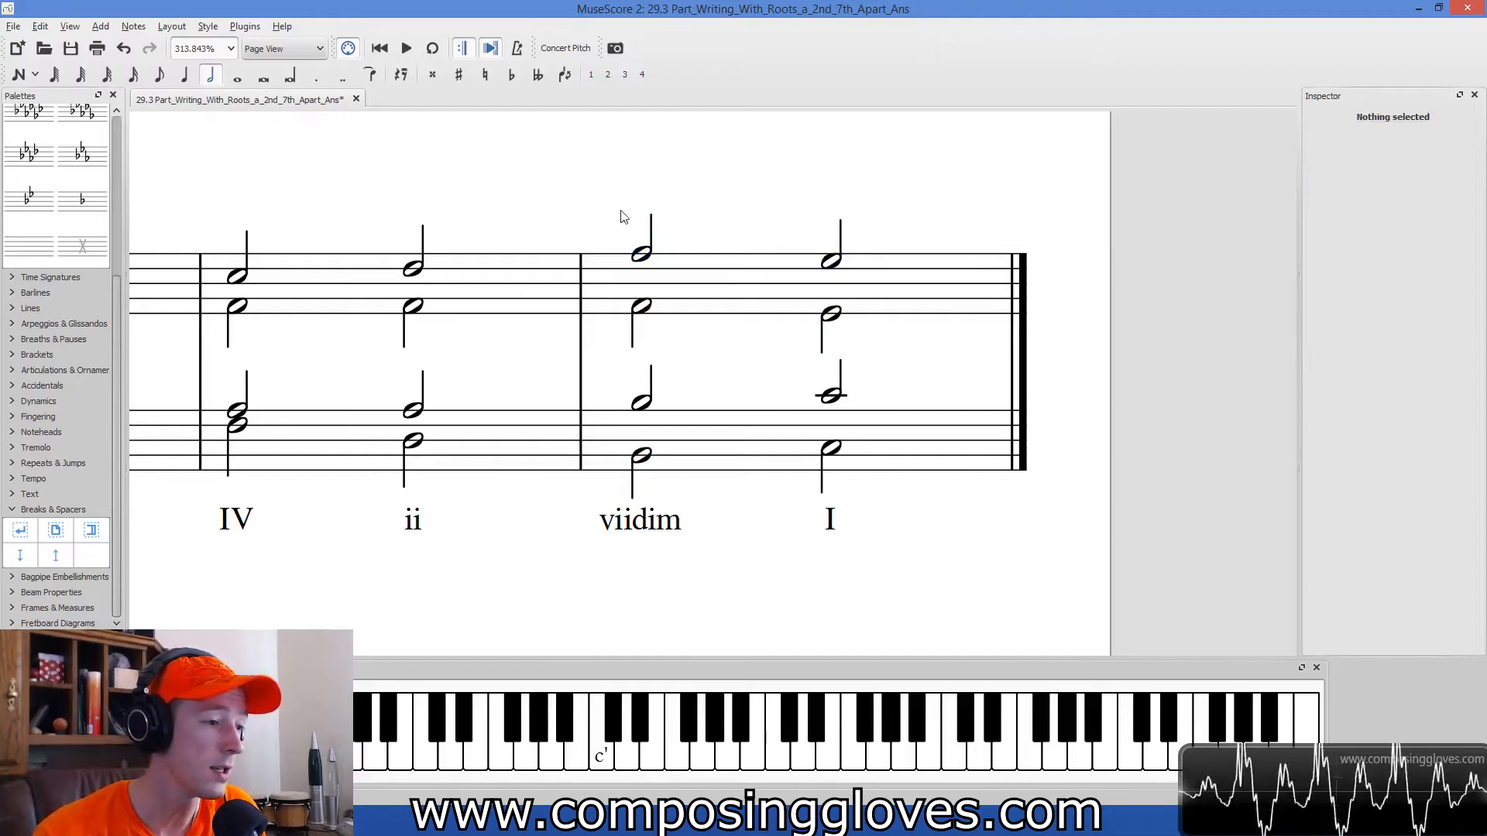
pyautogui.scroll(-1, 955, 579)
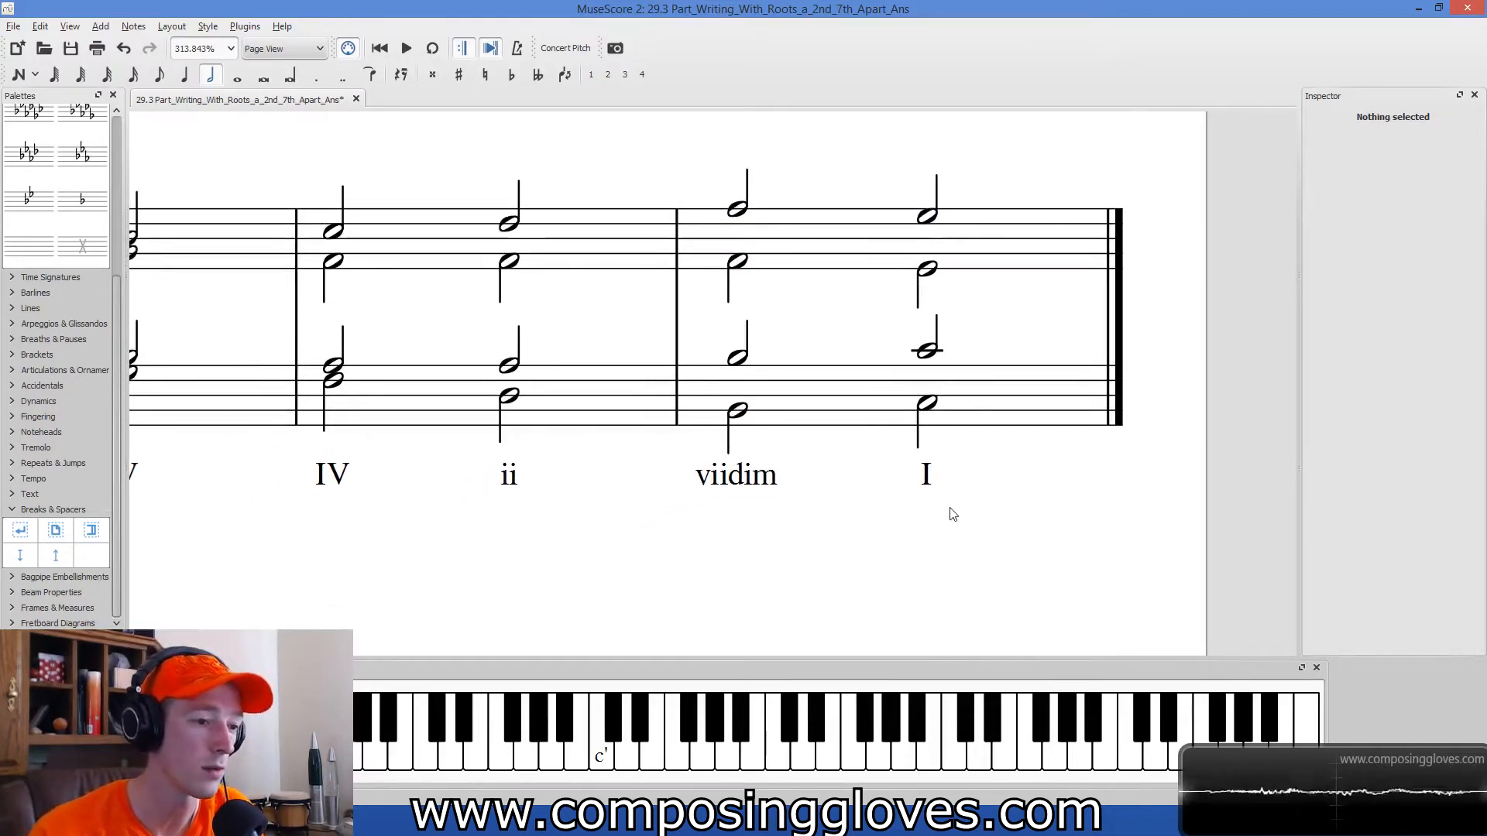
pyautogui.scroll(-2, 949, 511)
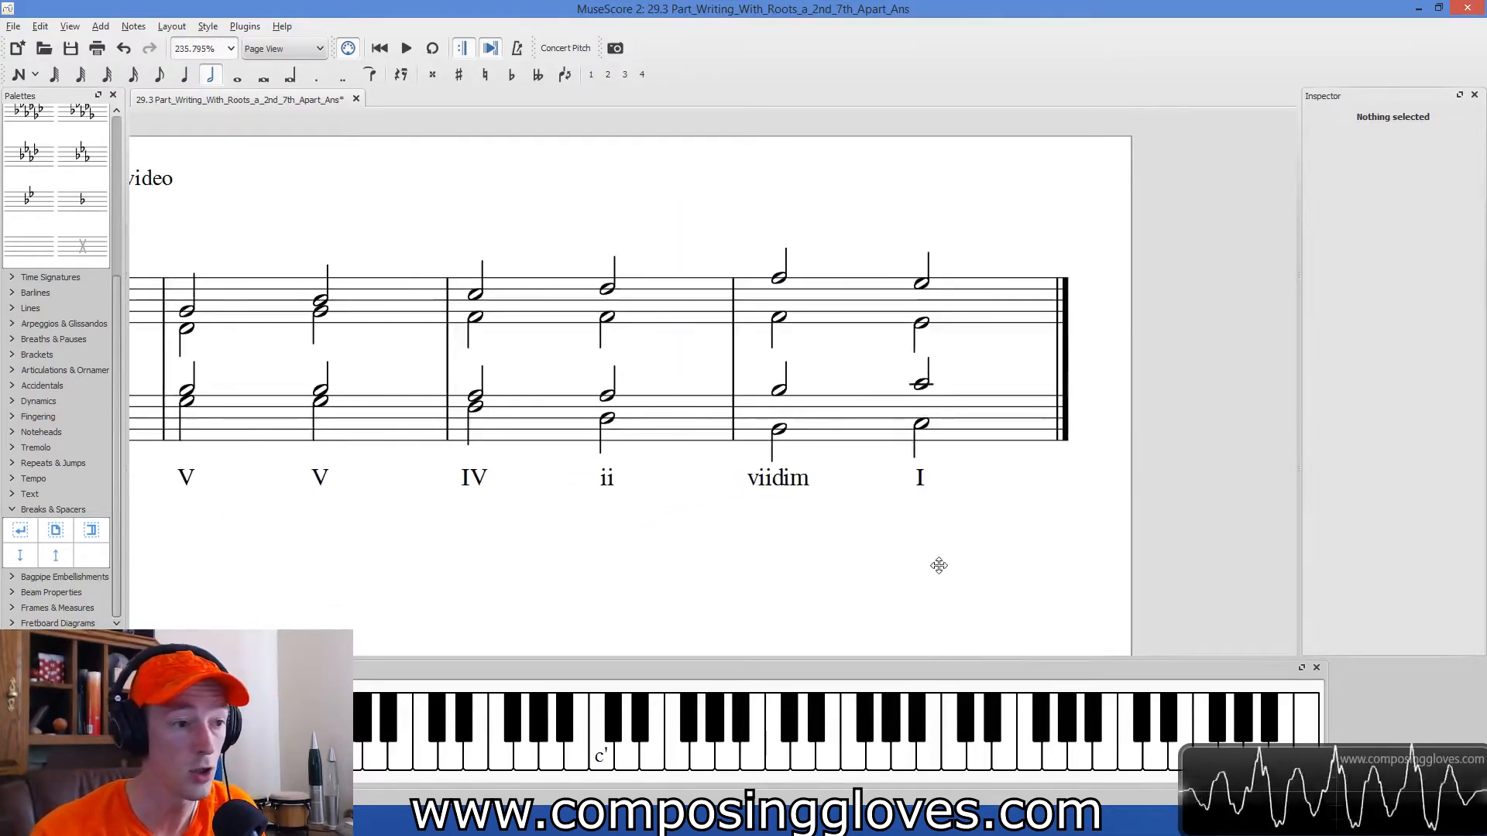
pyautogui.scroll(-2, 960, 515)
pyautogui.scroll(-2, 960, 517)
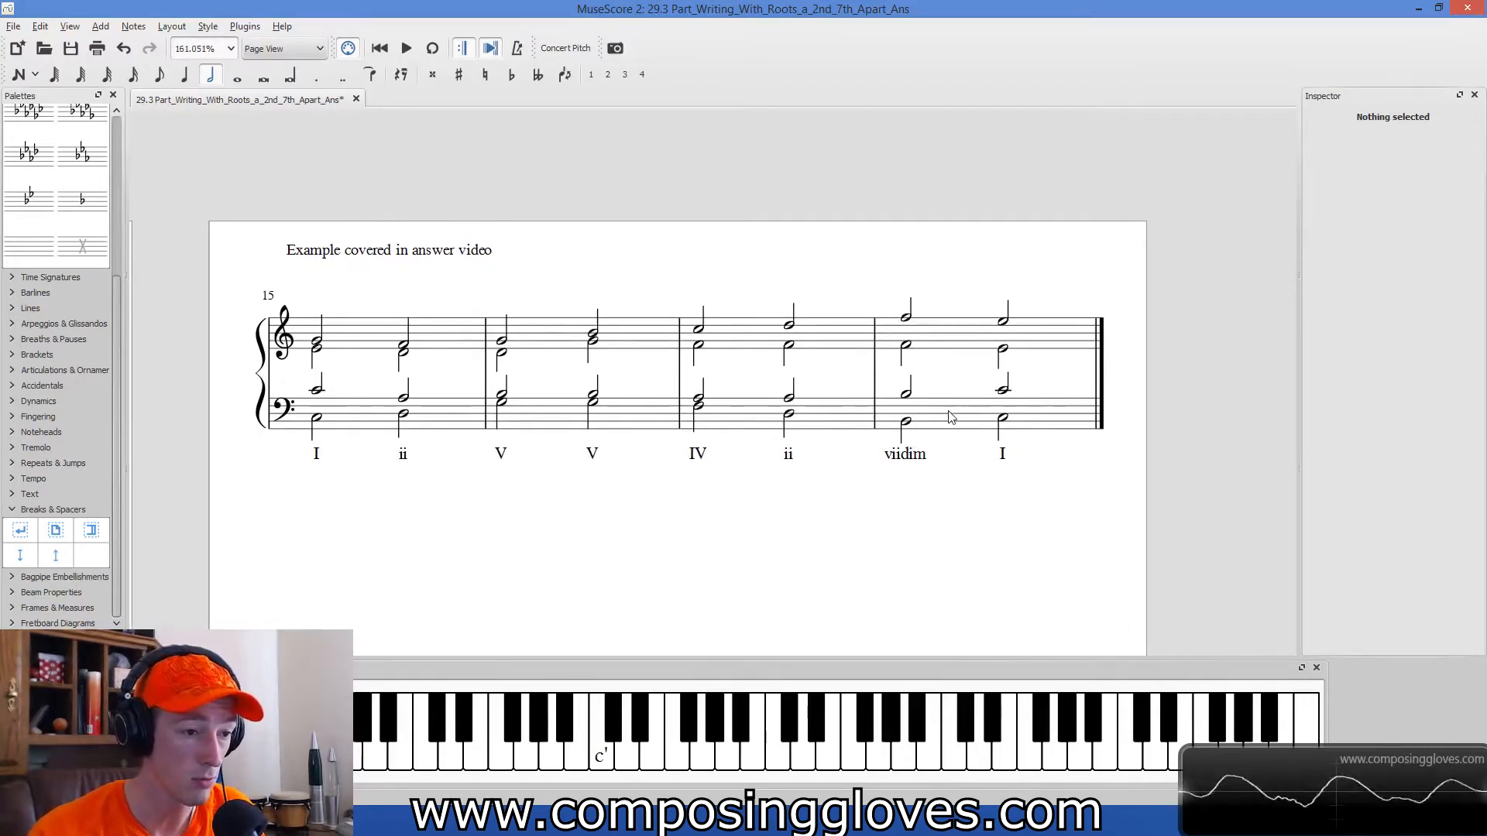
pyautogui.scroll(3, 951, 418)
pyautogui.click(934, 243)
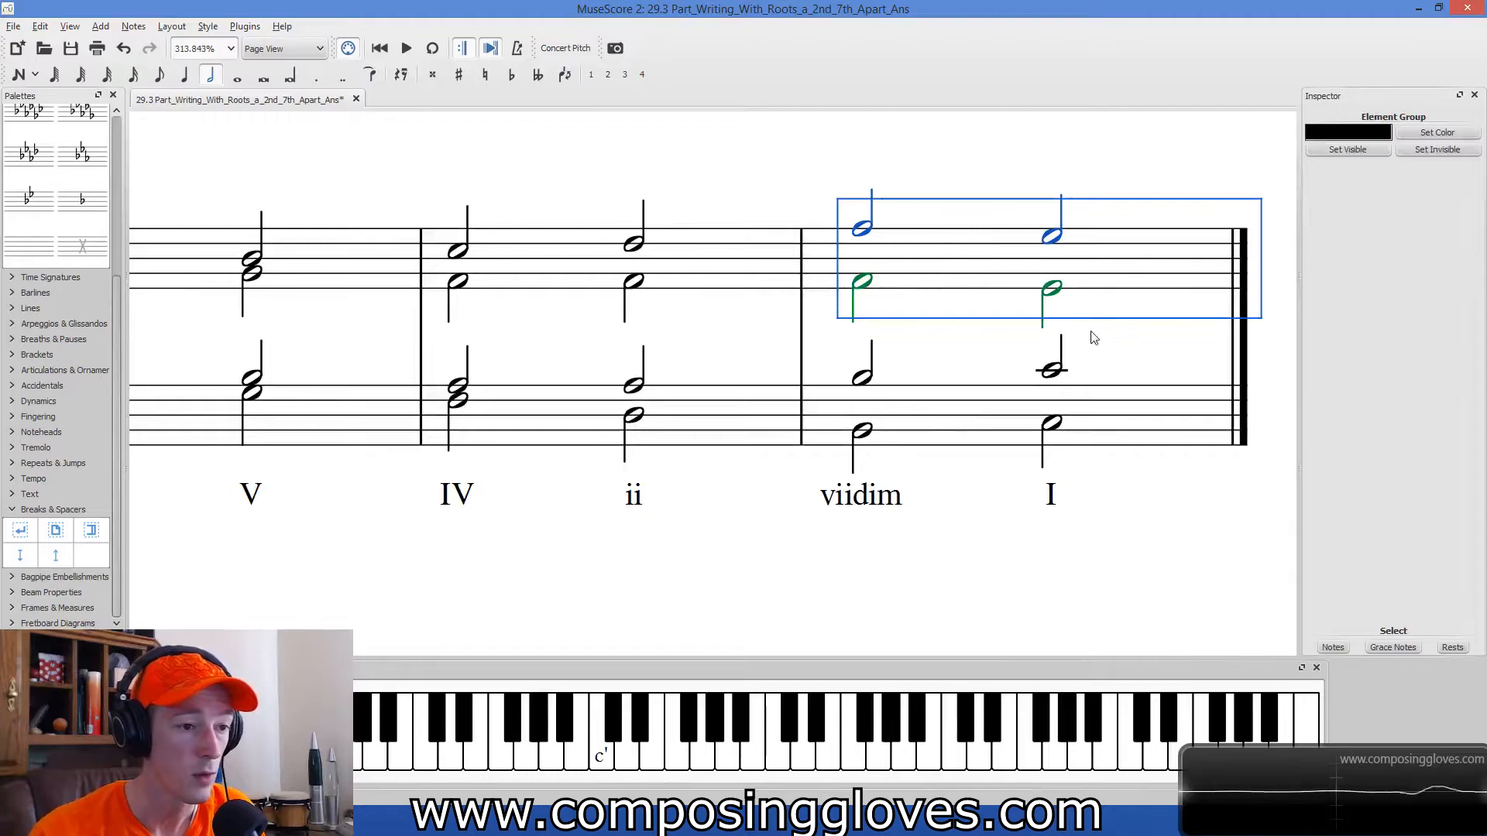
# Check the voices of the last two chords and lower the soprano note on the final I chord to C.
pyautogui.click(1057, 426)
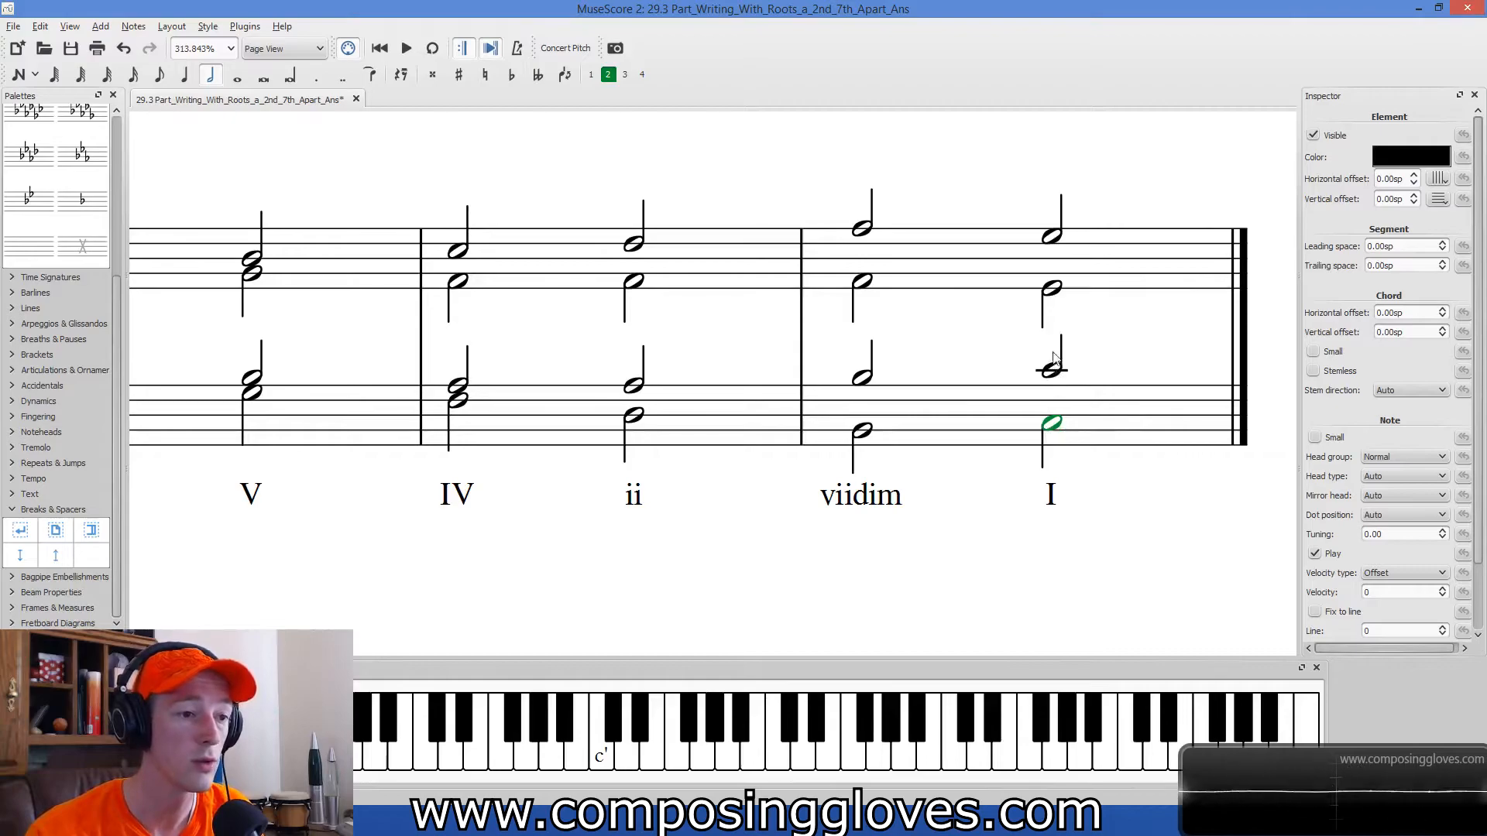
pyautogui.click(1051, 291)
pyautogui.click(1051, 237)
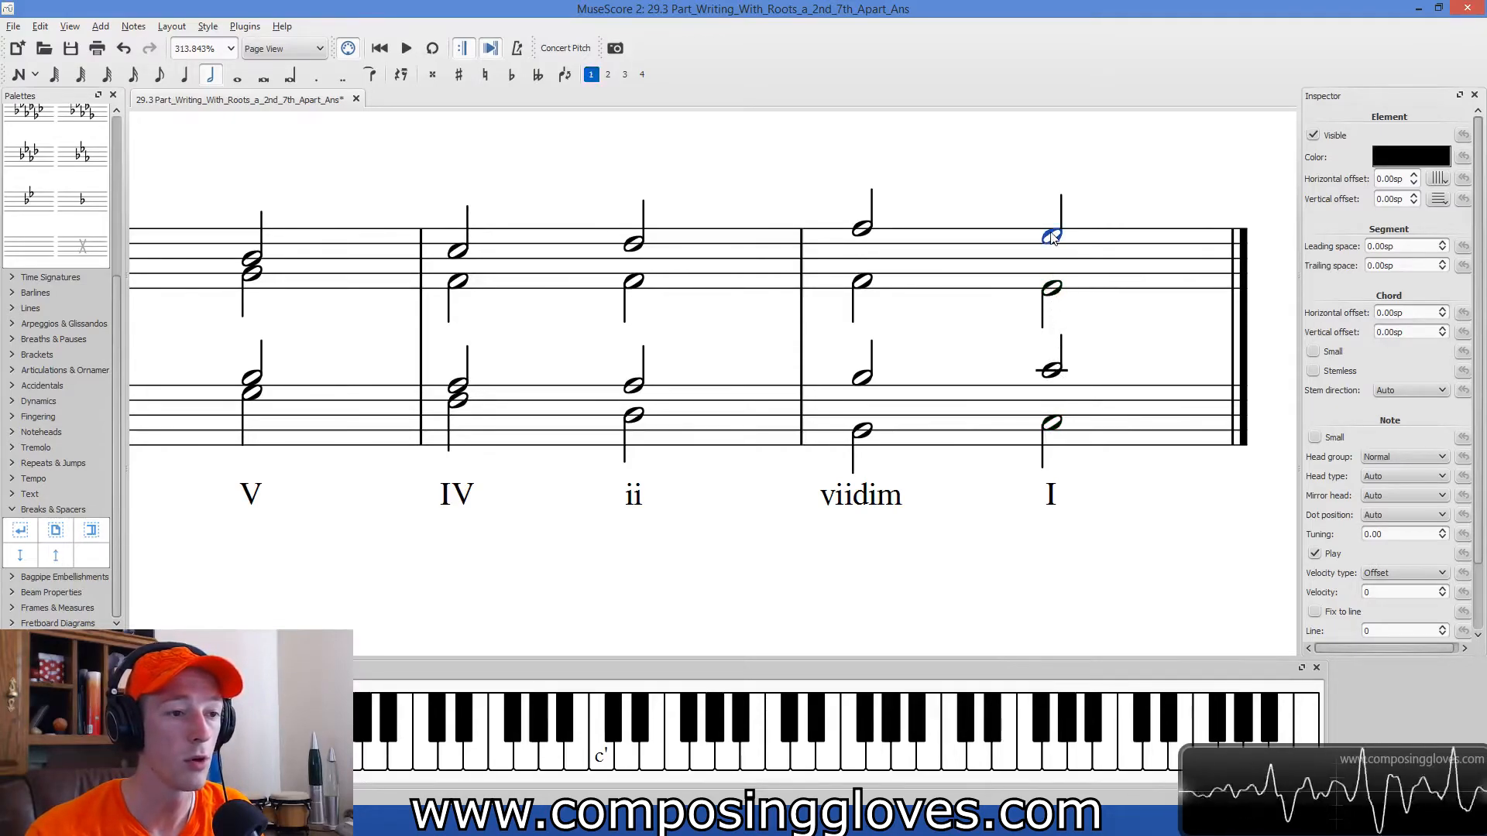
pyautogui.click(862, 281)
pyautogui.click(862, 228)
pyautogui.click(1052, 235)
pyautogui.press('Down')
pyautogui.press('Down')
pyautogui.press('Down')
pyautogui.press('Down')
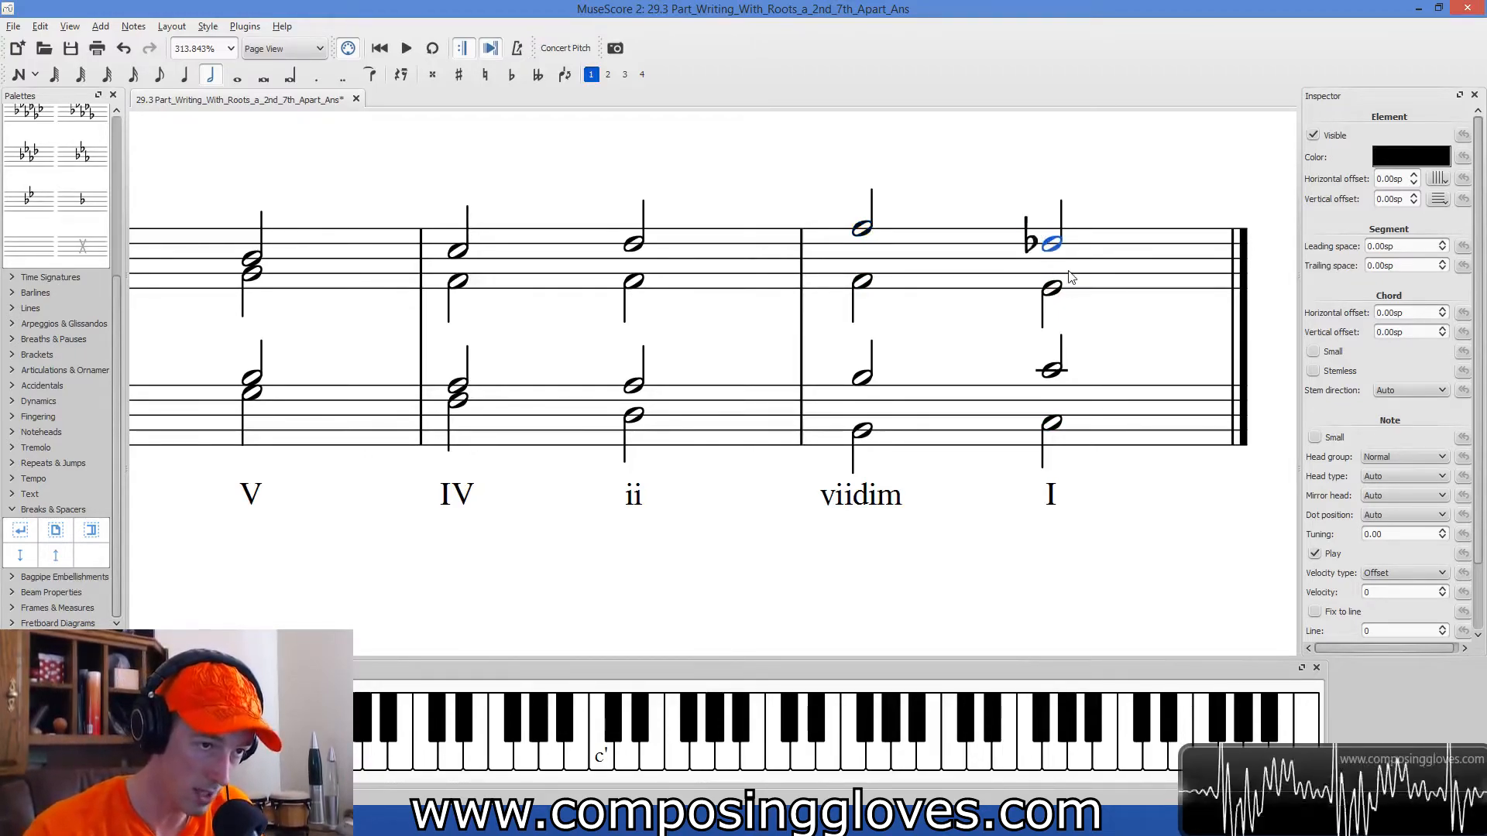
pyautogui.click(861, 227)
pyautogui.click(1055, 252)
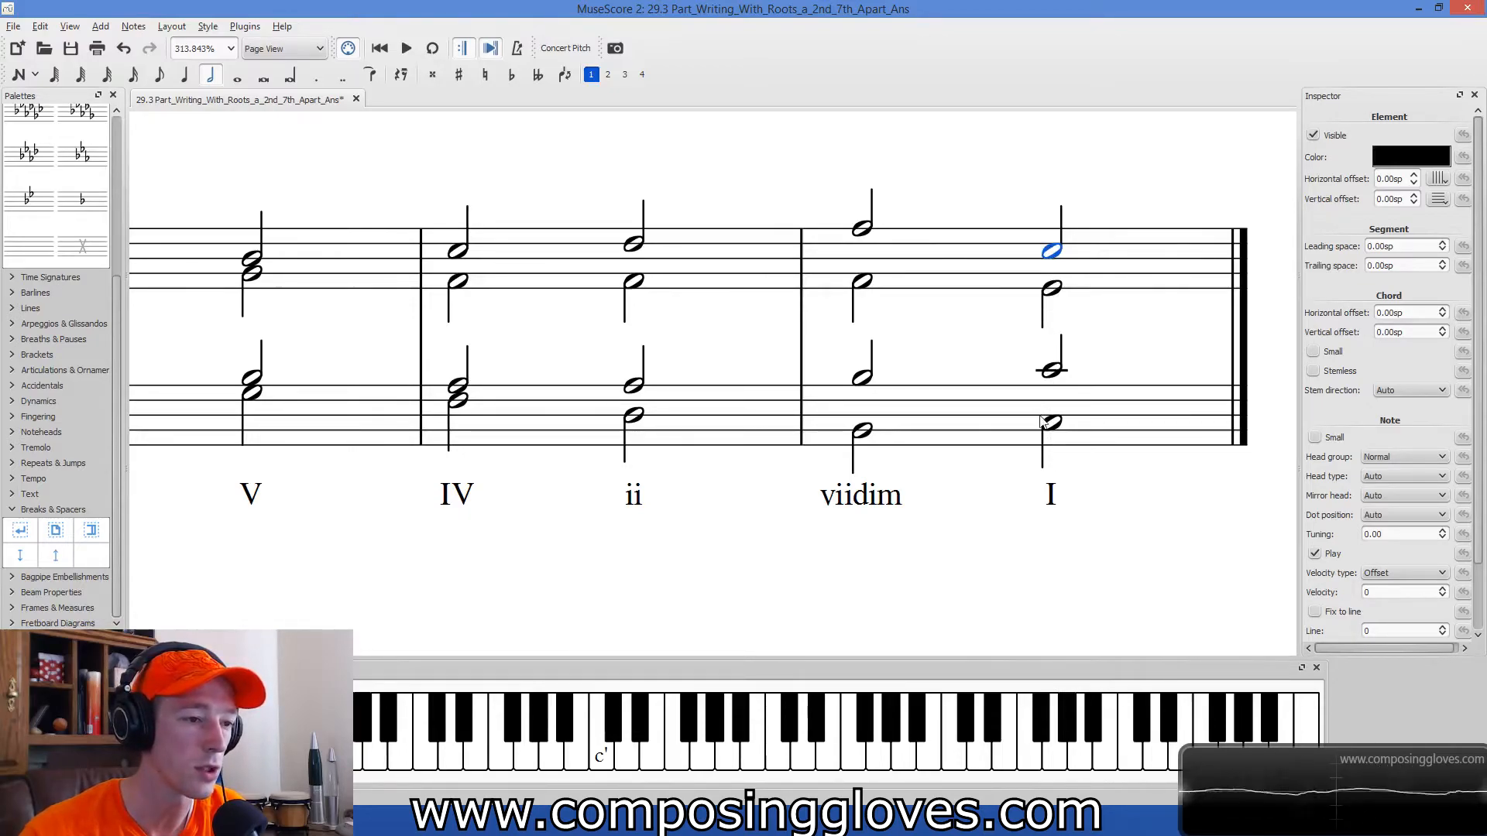
# Examine the soprano, tenor and bass notes of the viidim chord against the revised final soprano note.
pyautogui.moveTo(931, 311); pyautogui.dragTo(858, 341)
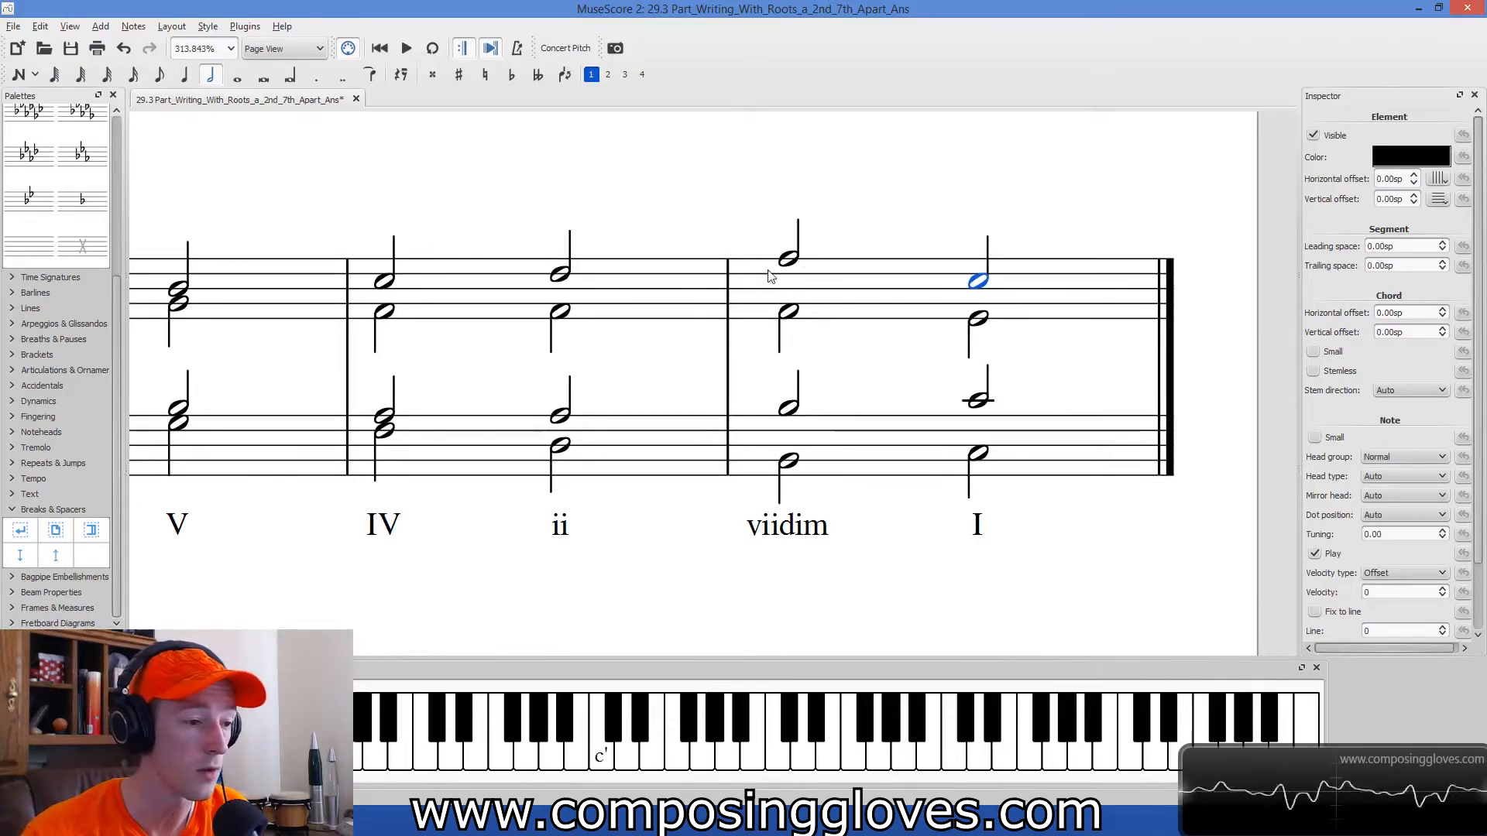
pyautogui.click(883, 308)
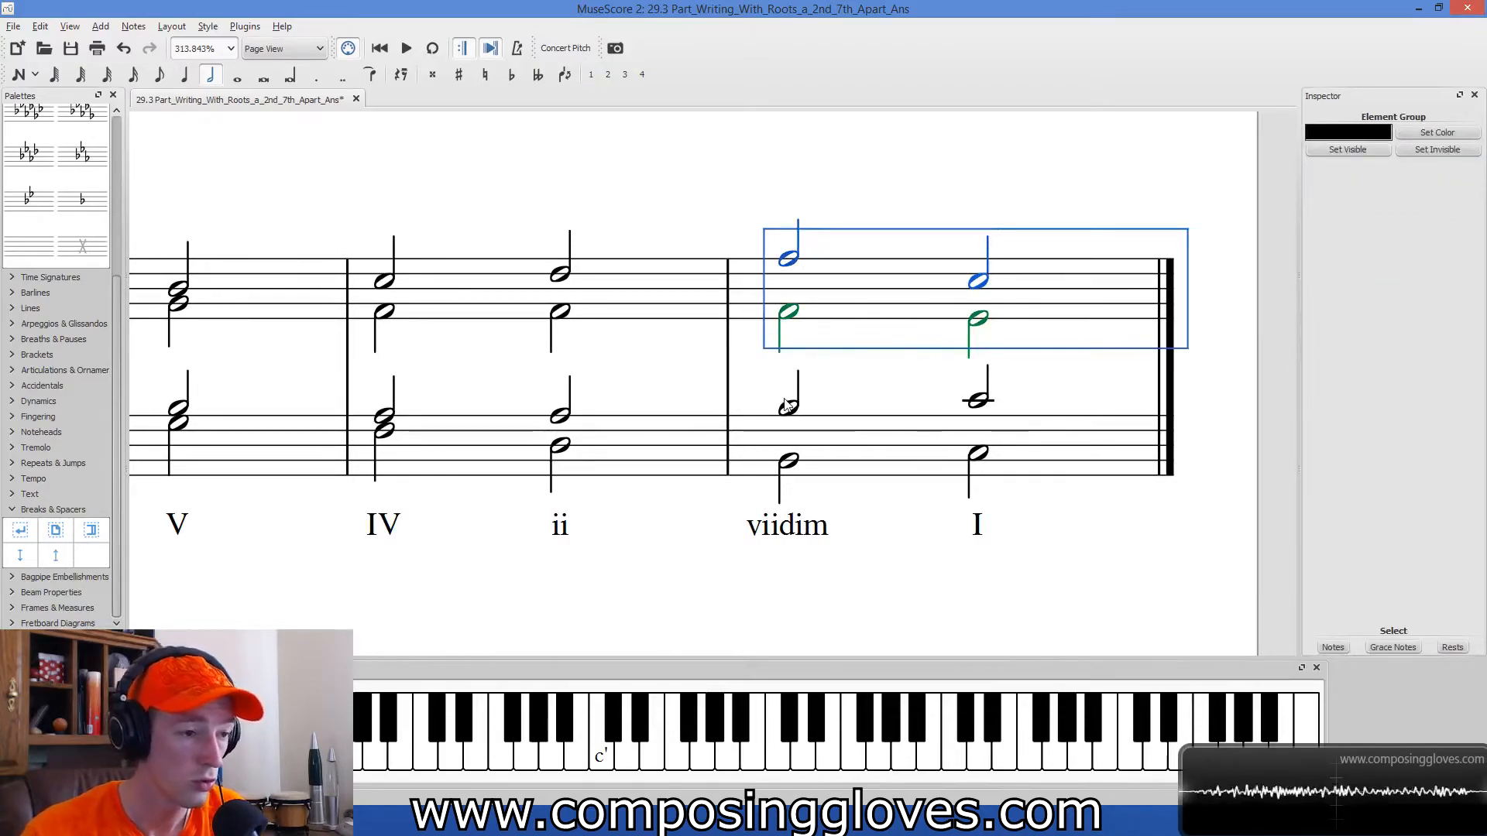
pyautogui.click(981, 283)
pyautogui.press('Left')
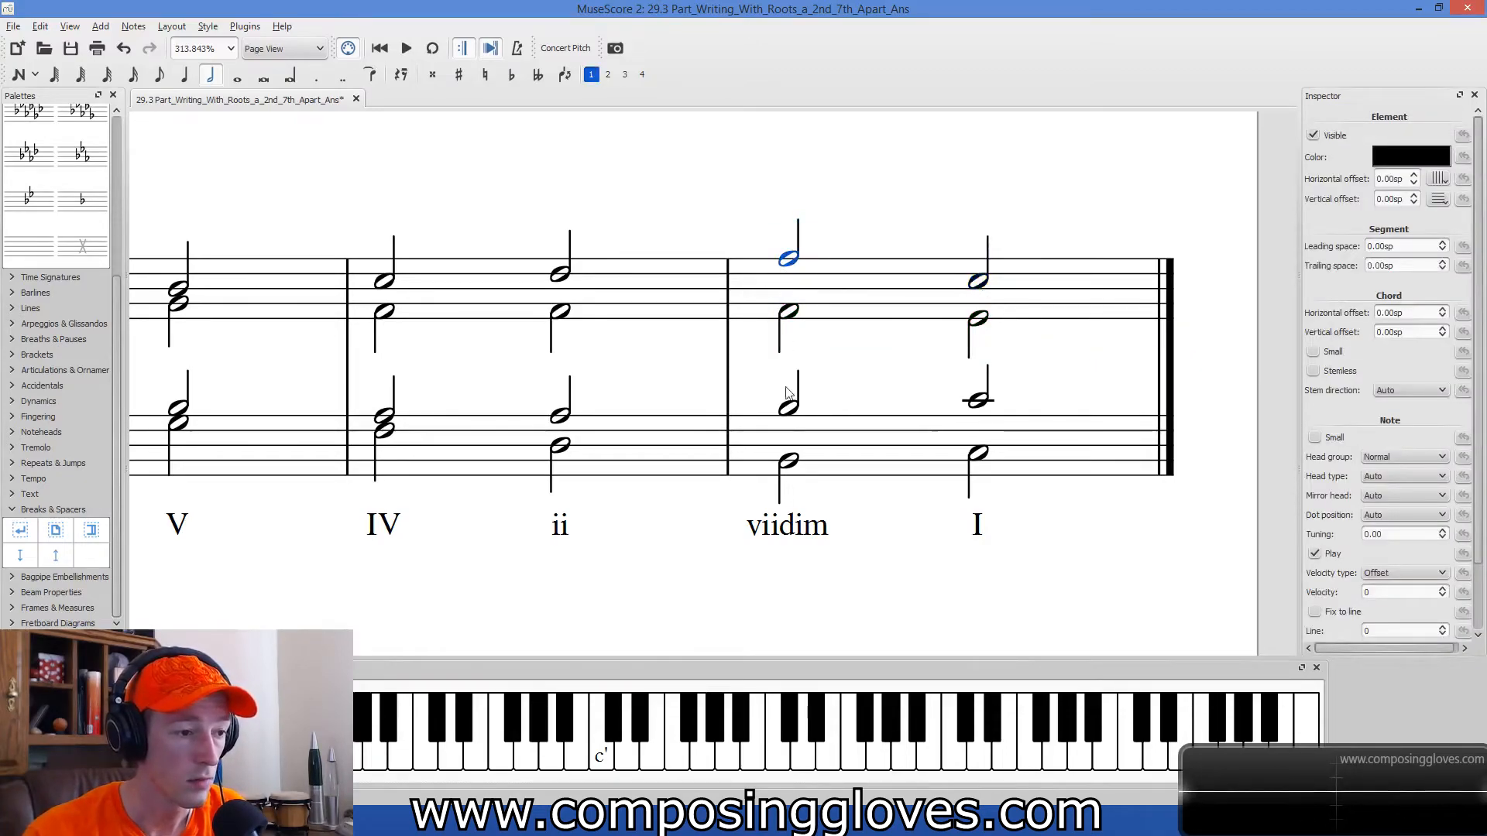
pyautogui.click(788, 461)
pyautogui.click(791, 408)
pyautogui.keyDown('ctrl'); pyautogui.click(793, 266); pyautogui.keyUp('ctrl')
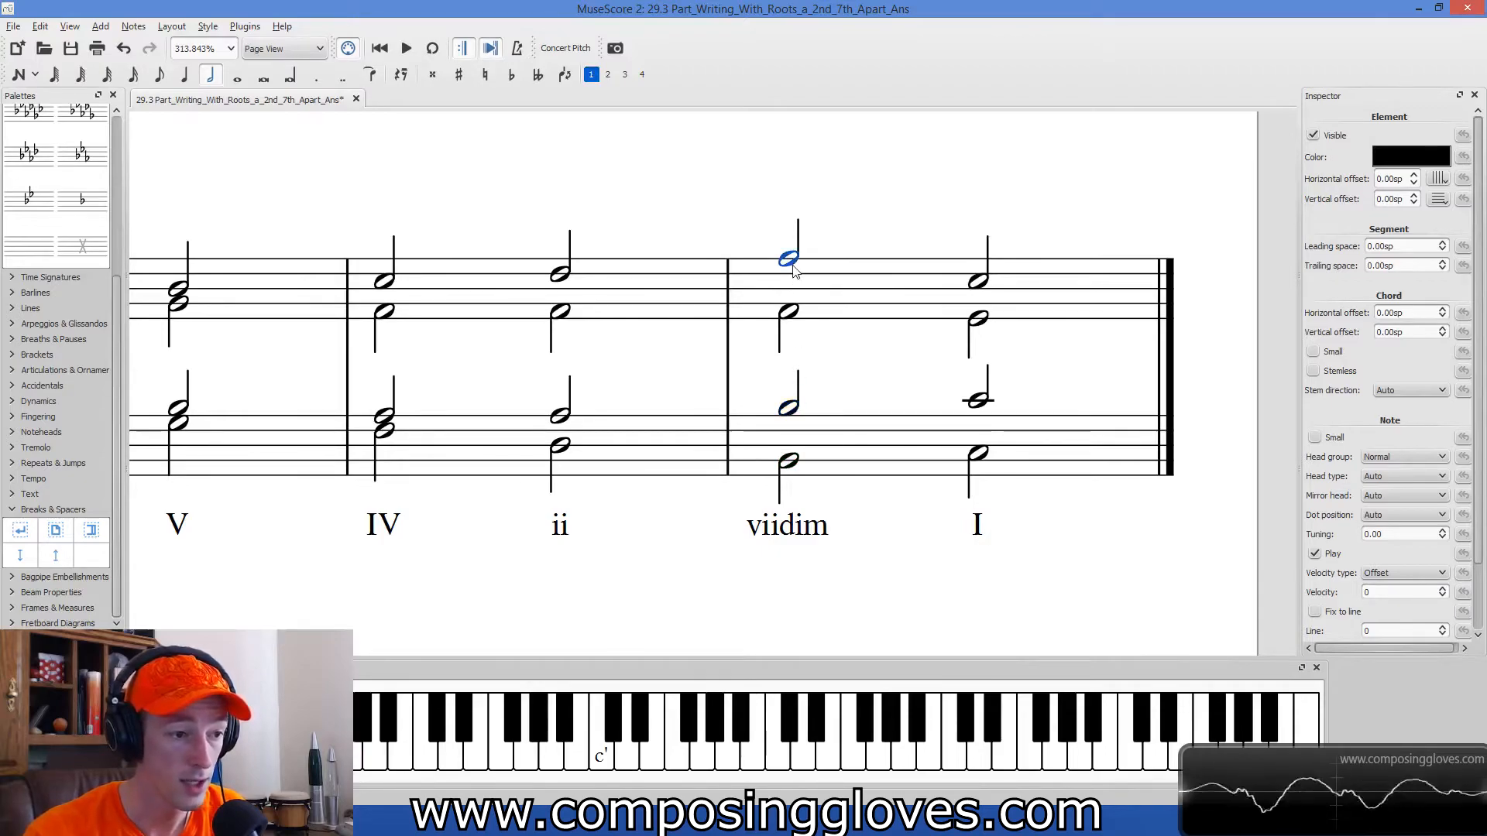
pyautogui.click(793, 266)
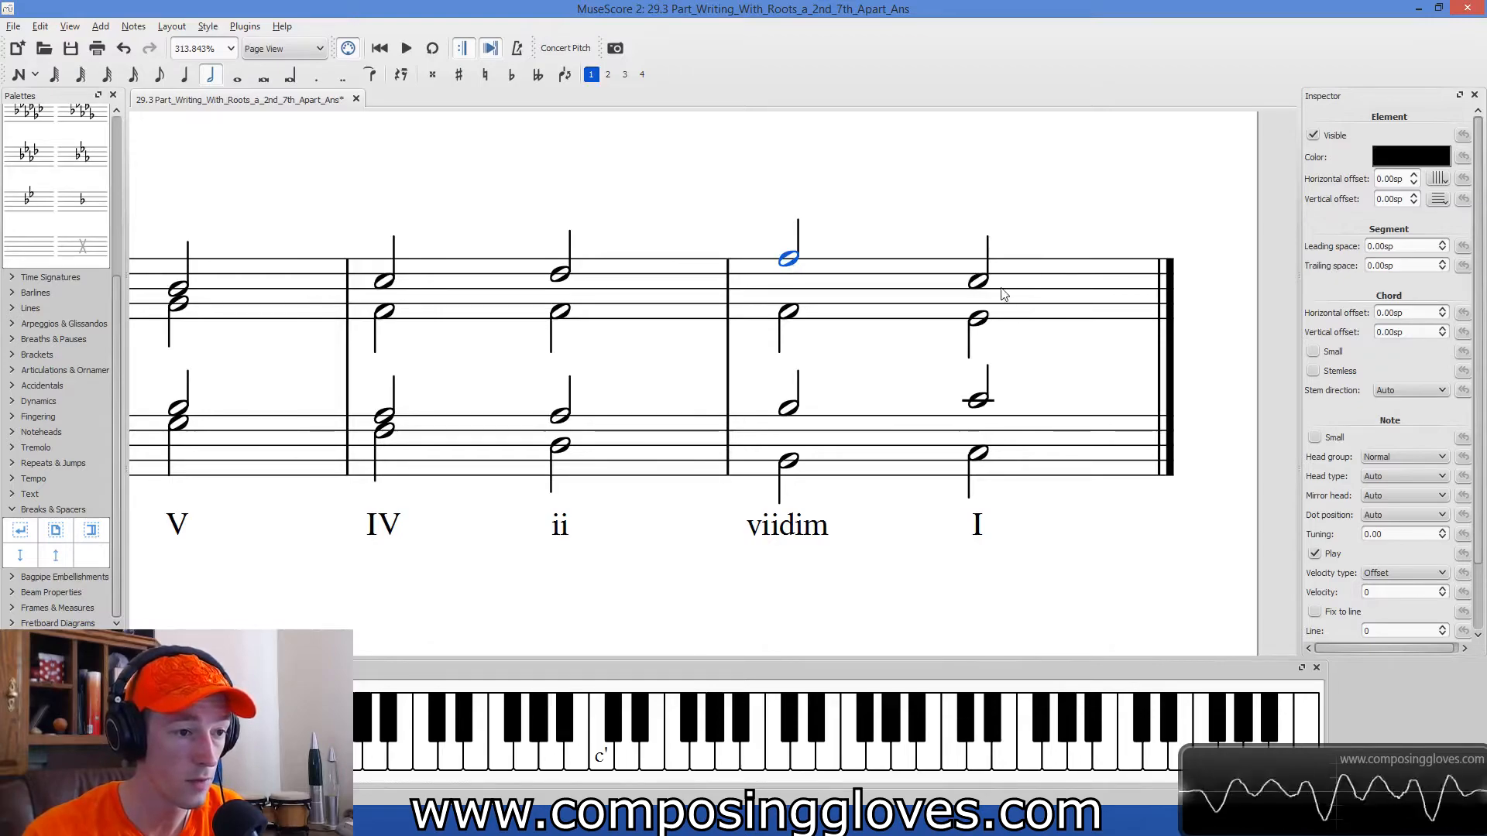
# Compare the soprano and alto motion from the viidim chord to the final I chord.
pyautogui.keyDown('shift'); pyautogui.click(980, 424); pyautogui.keyUp('shift')
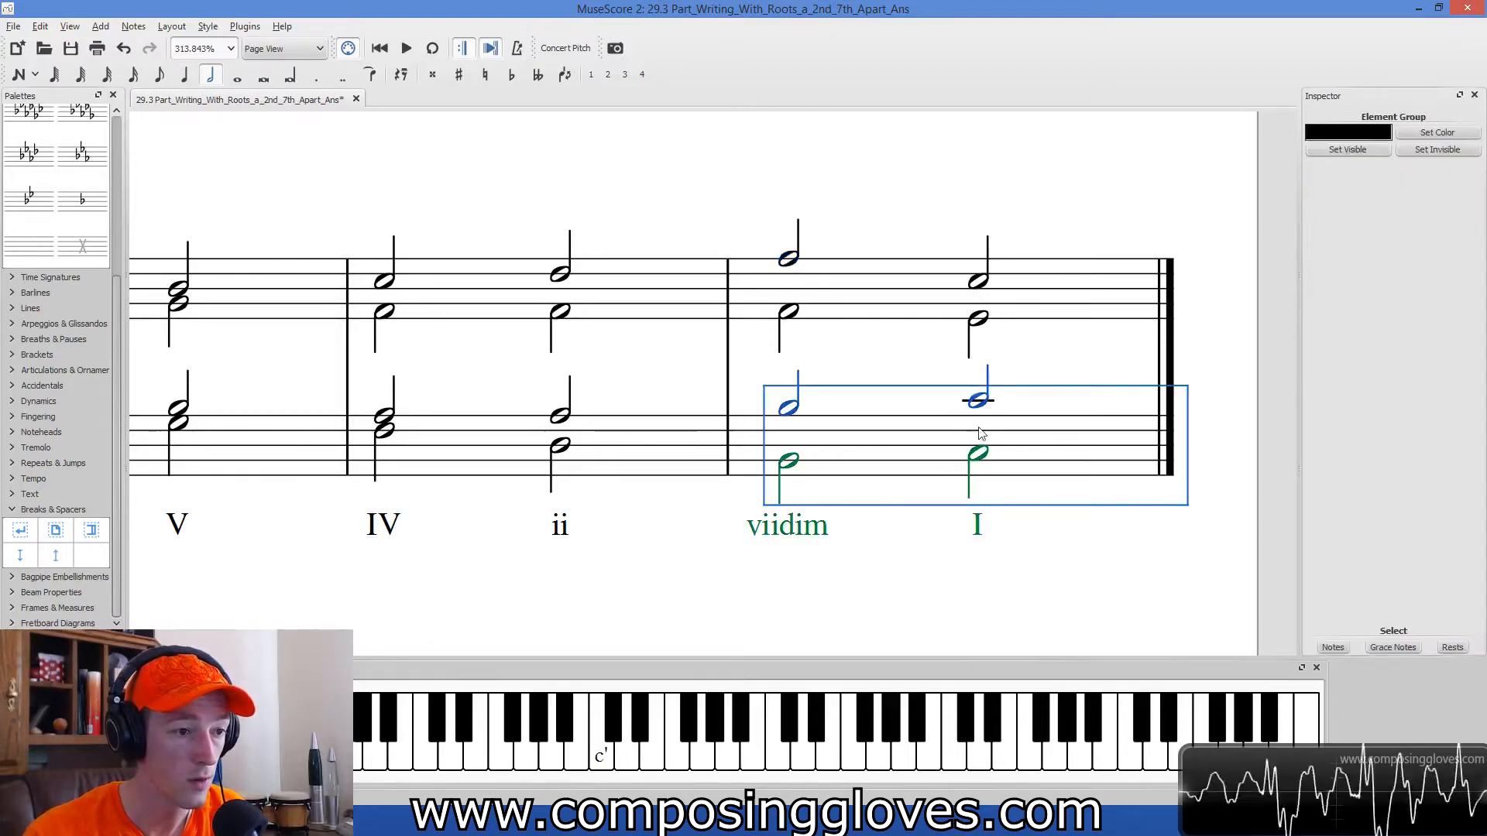
pyautogui.click(979, 284)
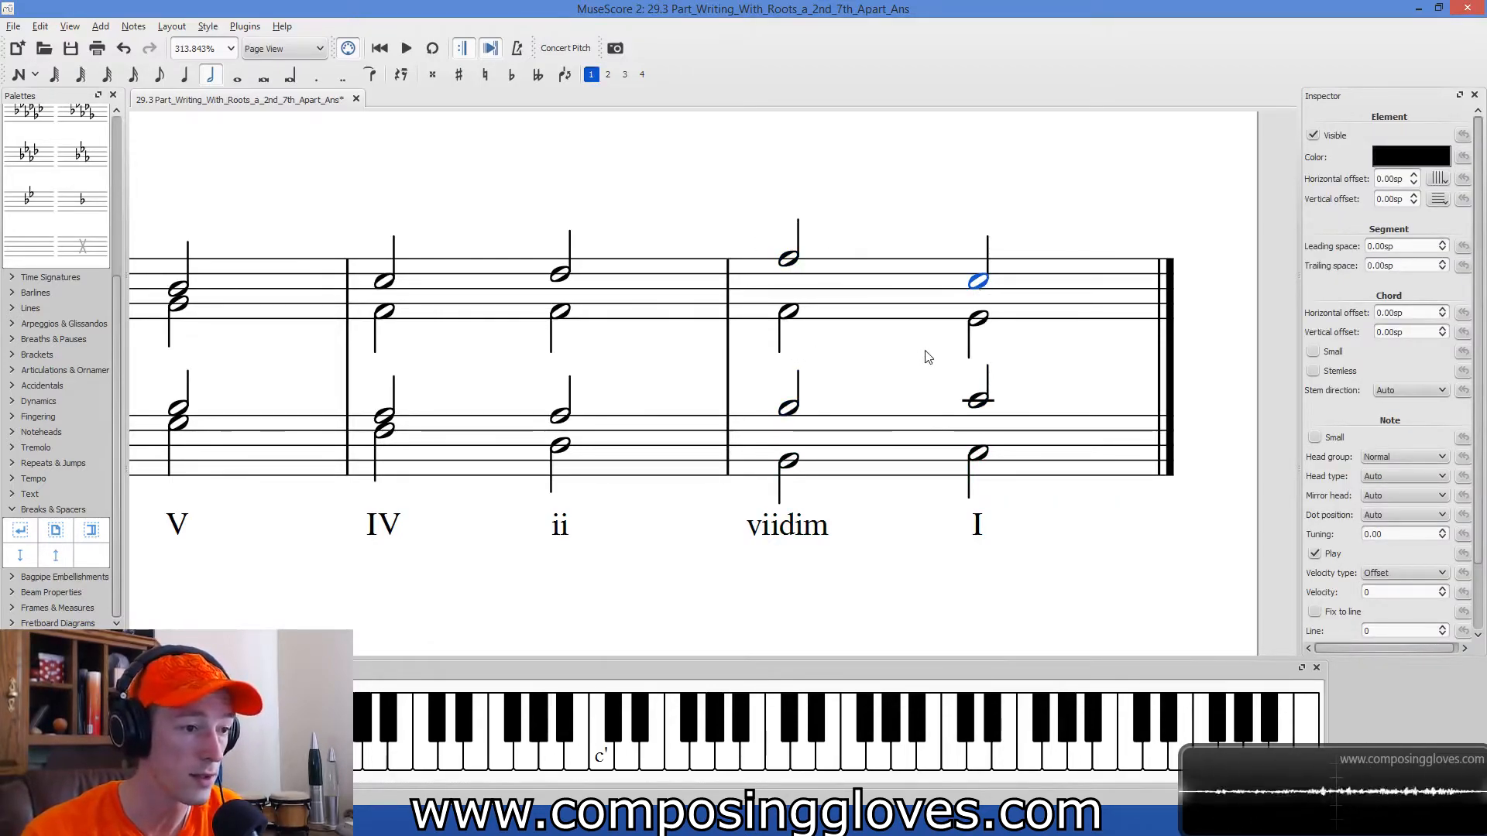
pyautogui.click(799, 315)
pyautogui.click(982, 320)
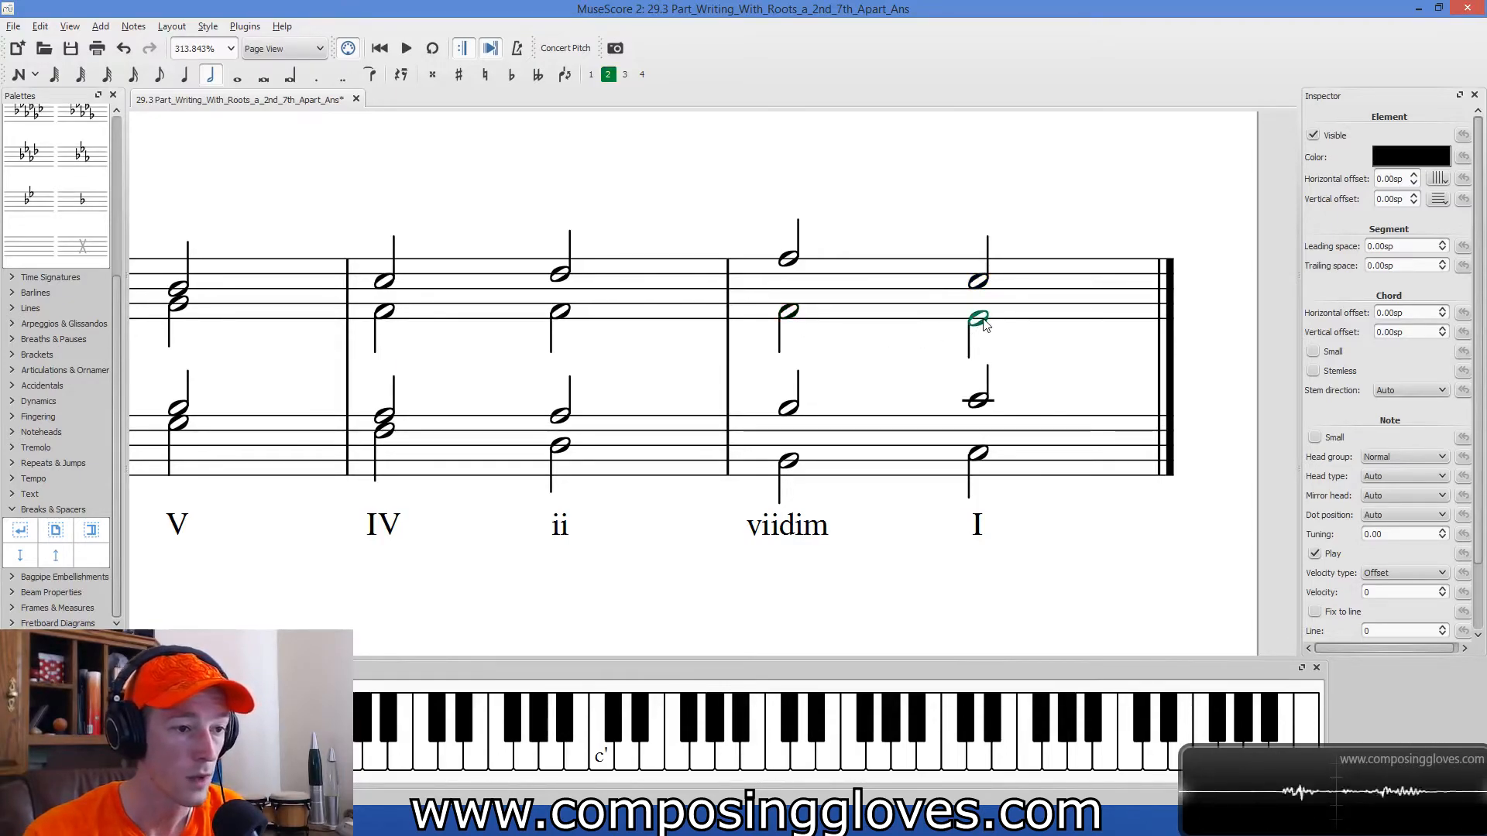
pyautogui.click(988, 282)
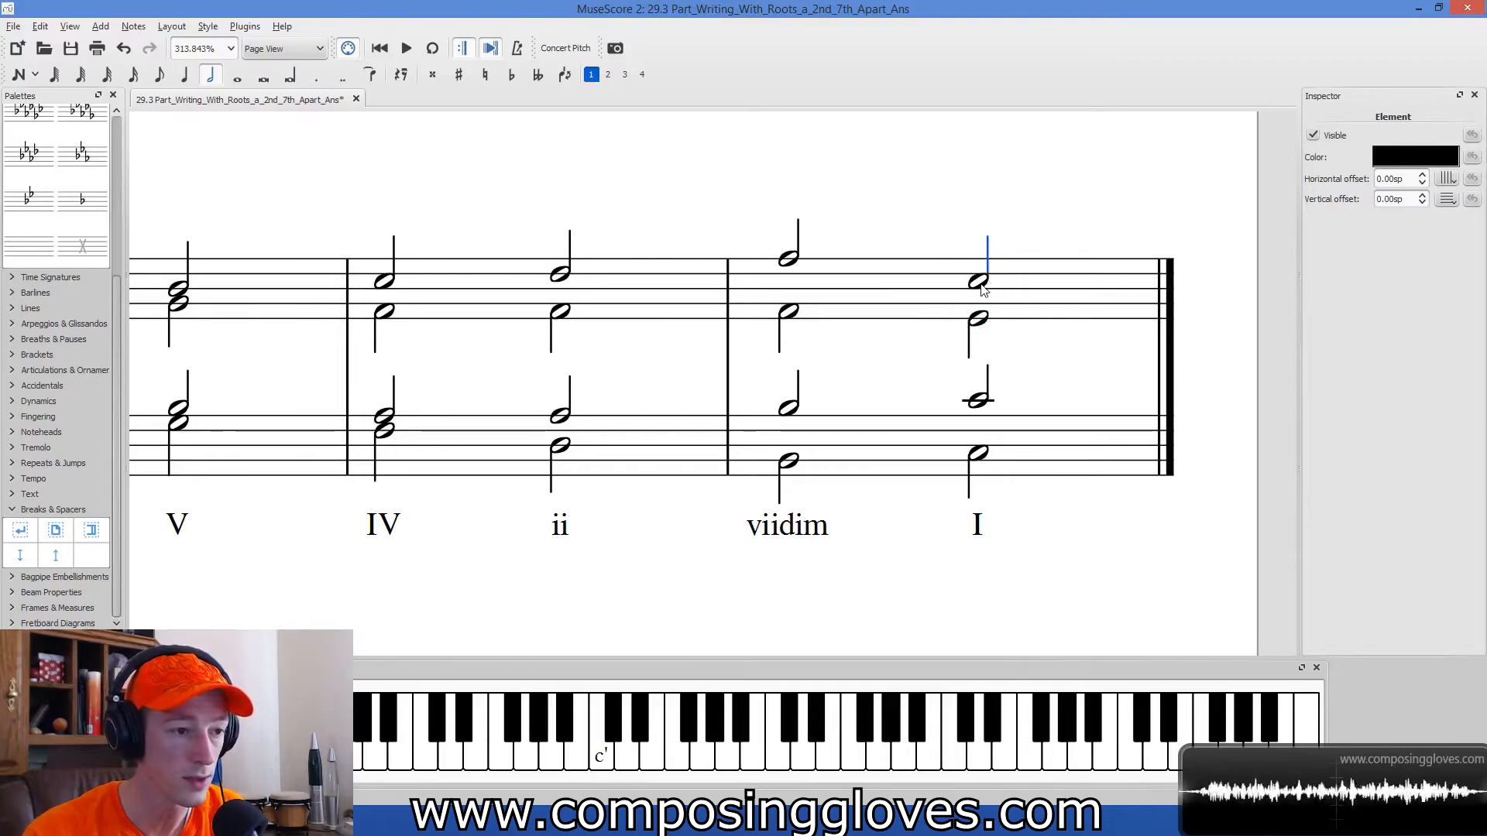
pyautogui.click(979, 283)
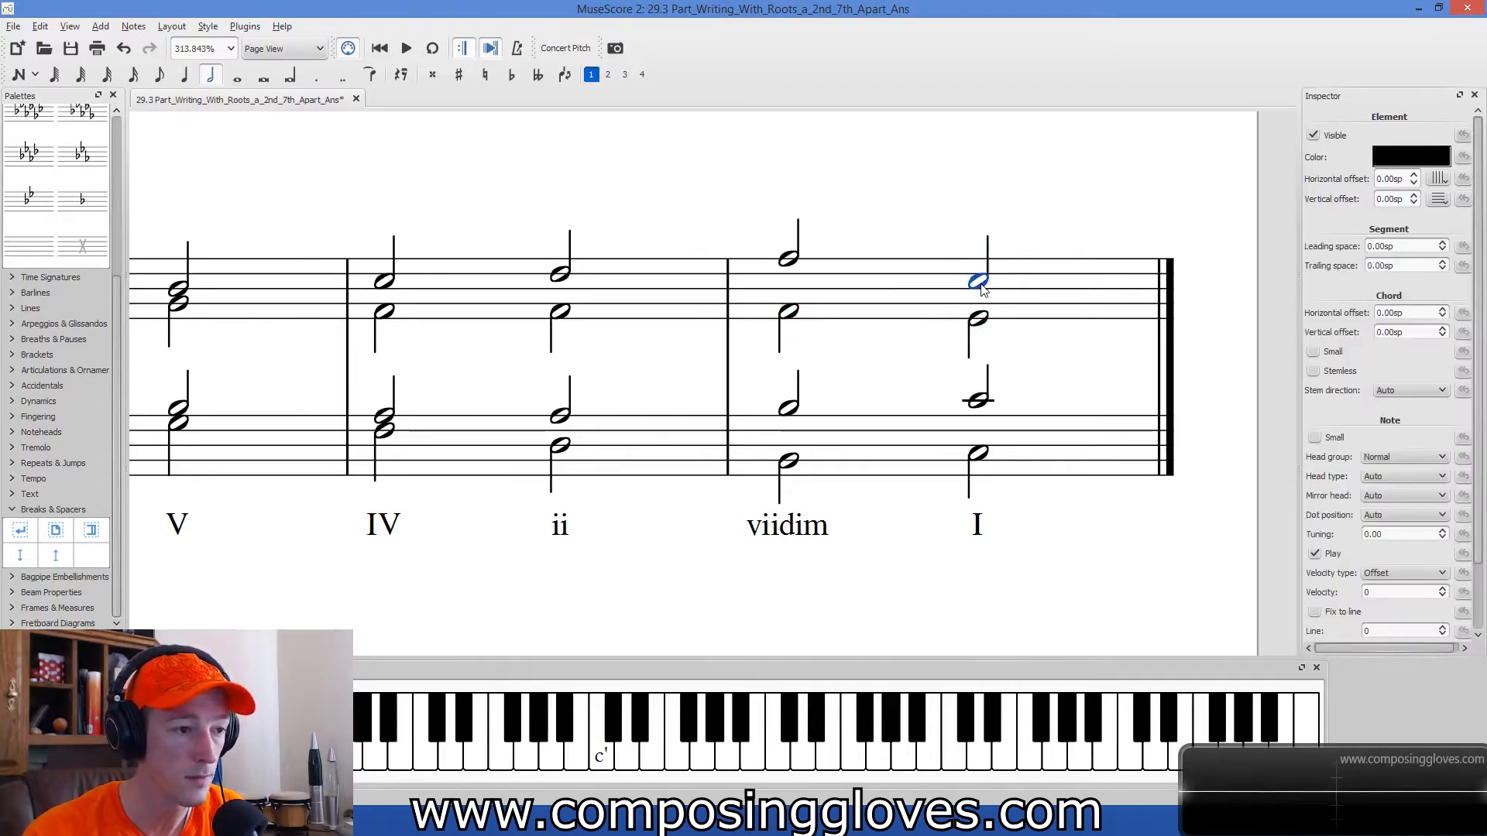
pyautogui.click(794, 261)
pyautogui.press('Right')
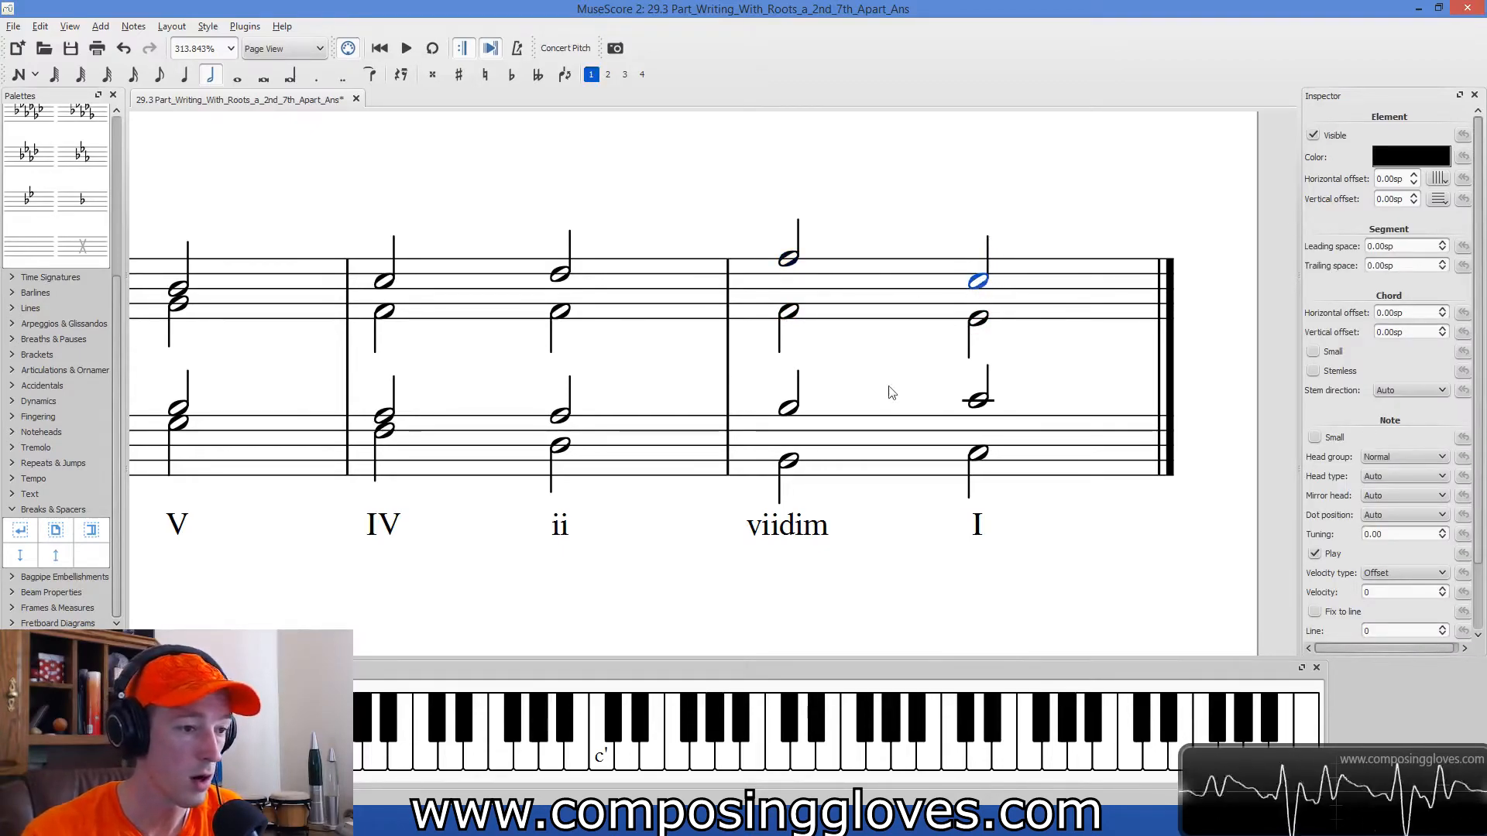
# Play back the four-bar example from its first measure.
pyautogui.click(900, 380)
pyautogui.scroll(-4, 888, 380)
pyautogui.moveTo(849, 536); pyautogui.dragTo(1261, 507)
pyautogui.moveTo(1071, 535); pyautogui.dragTo(918, 544)
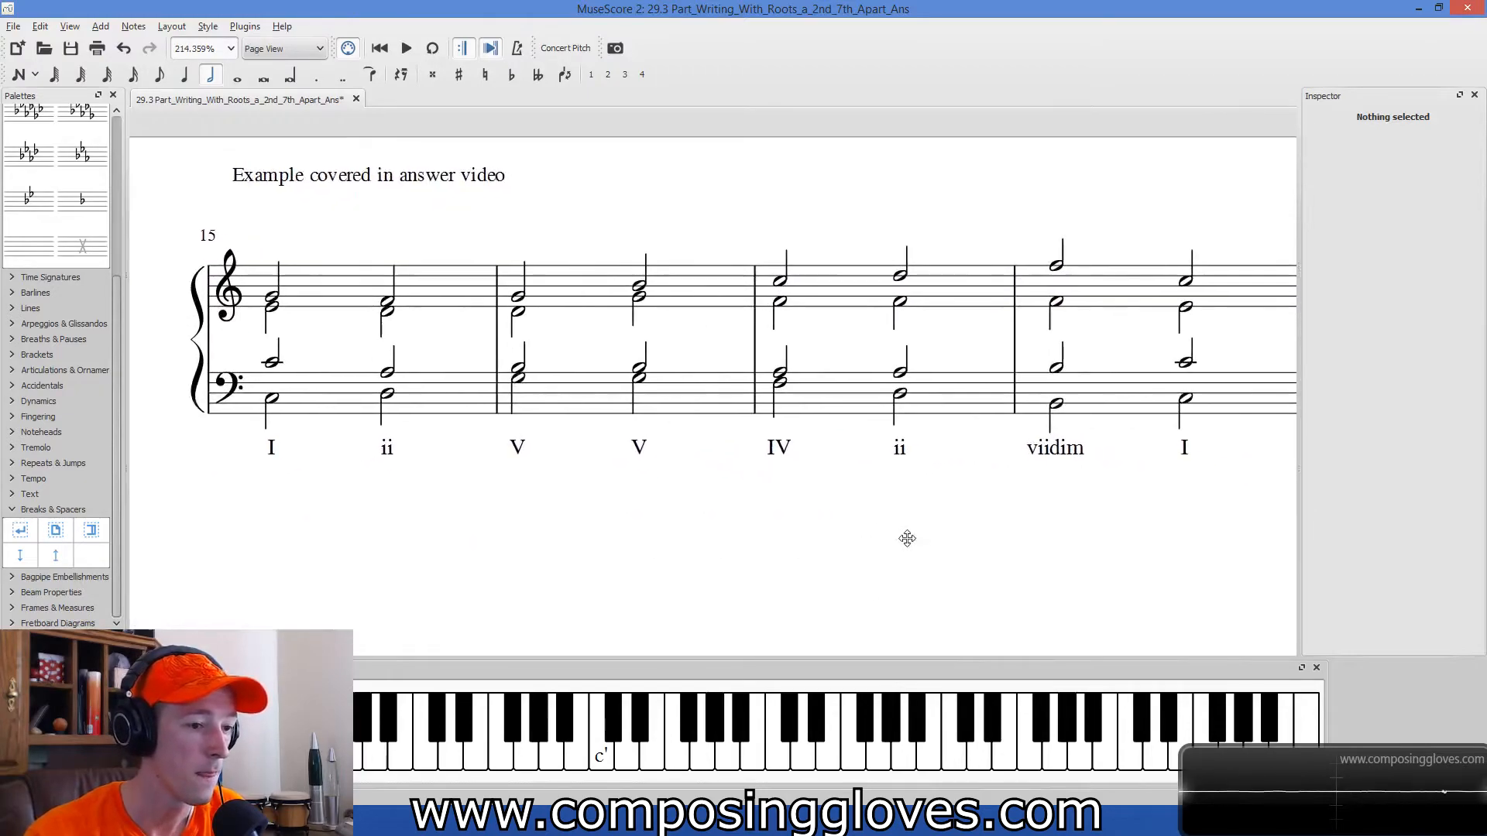
pyautogui.scroll(-5, 918, 544)
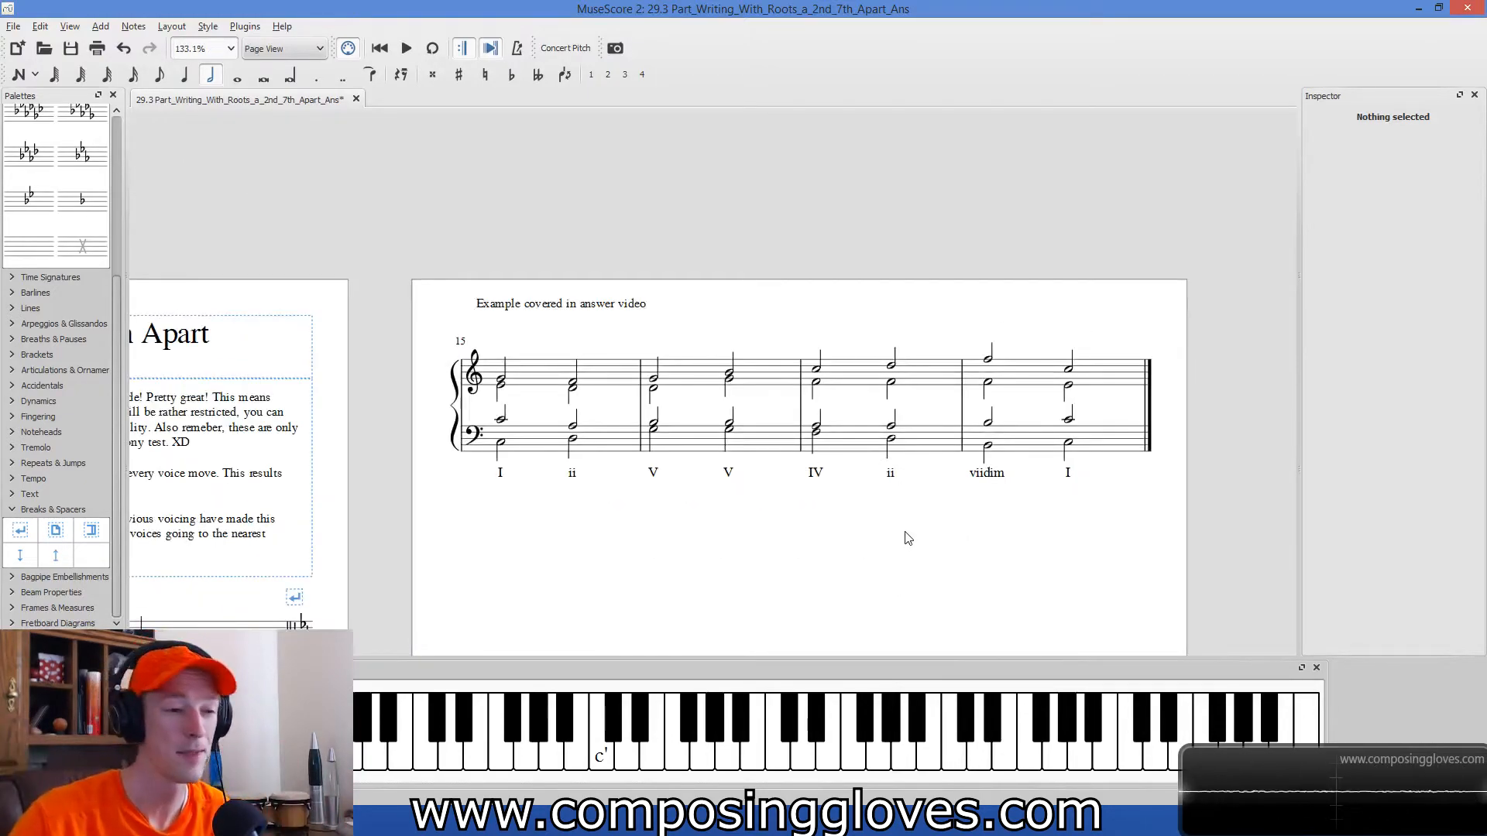
pyautogui.click(538, 389)
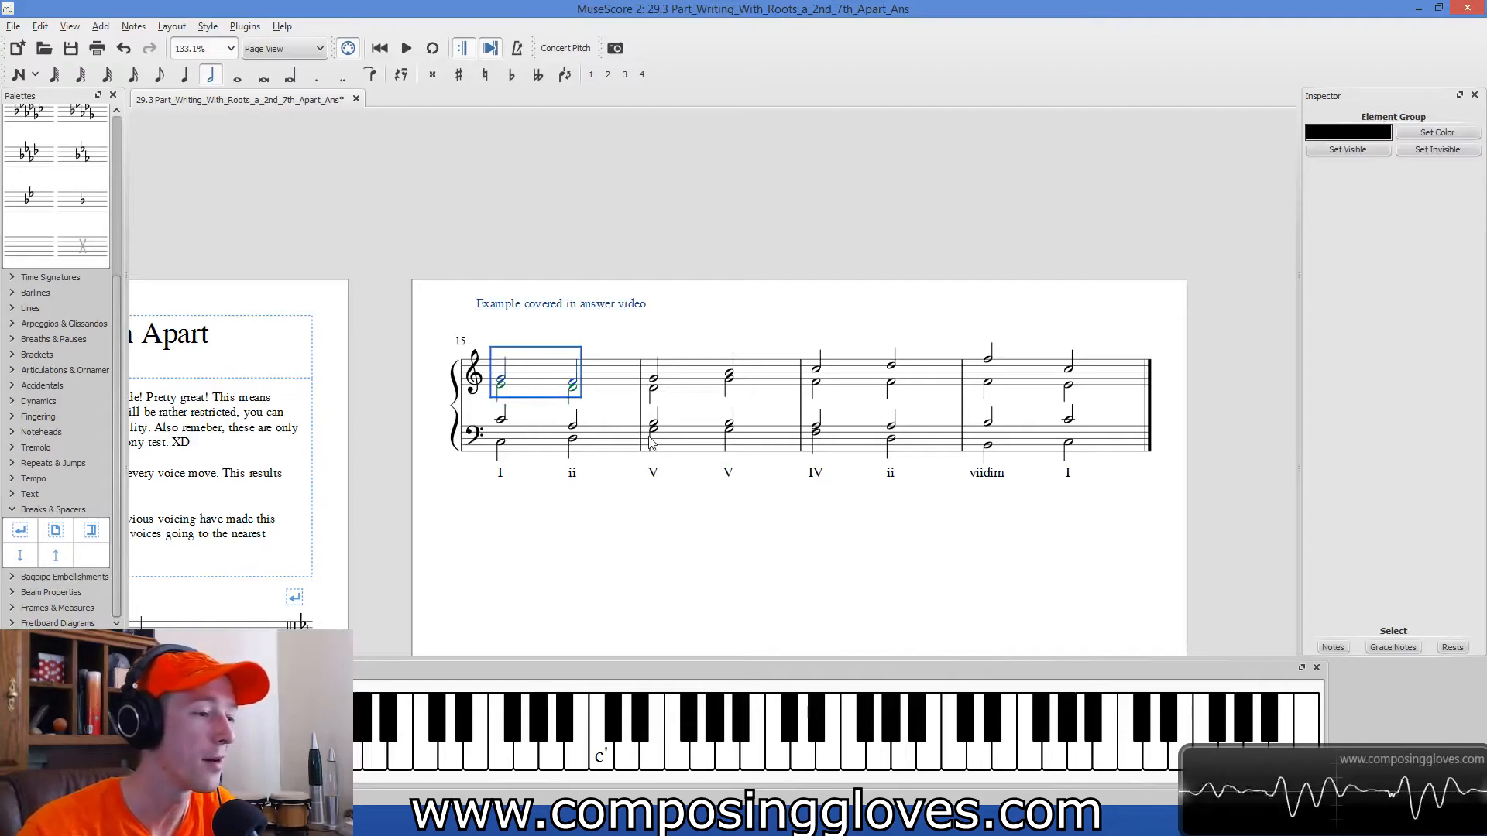
pyautogui.press('space')
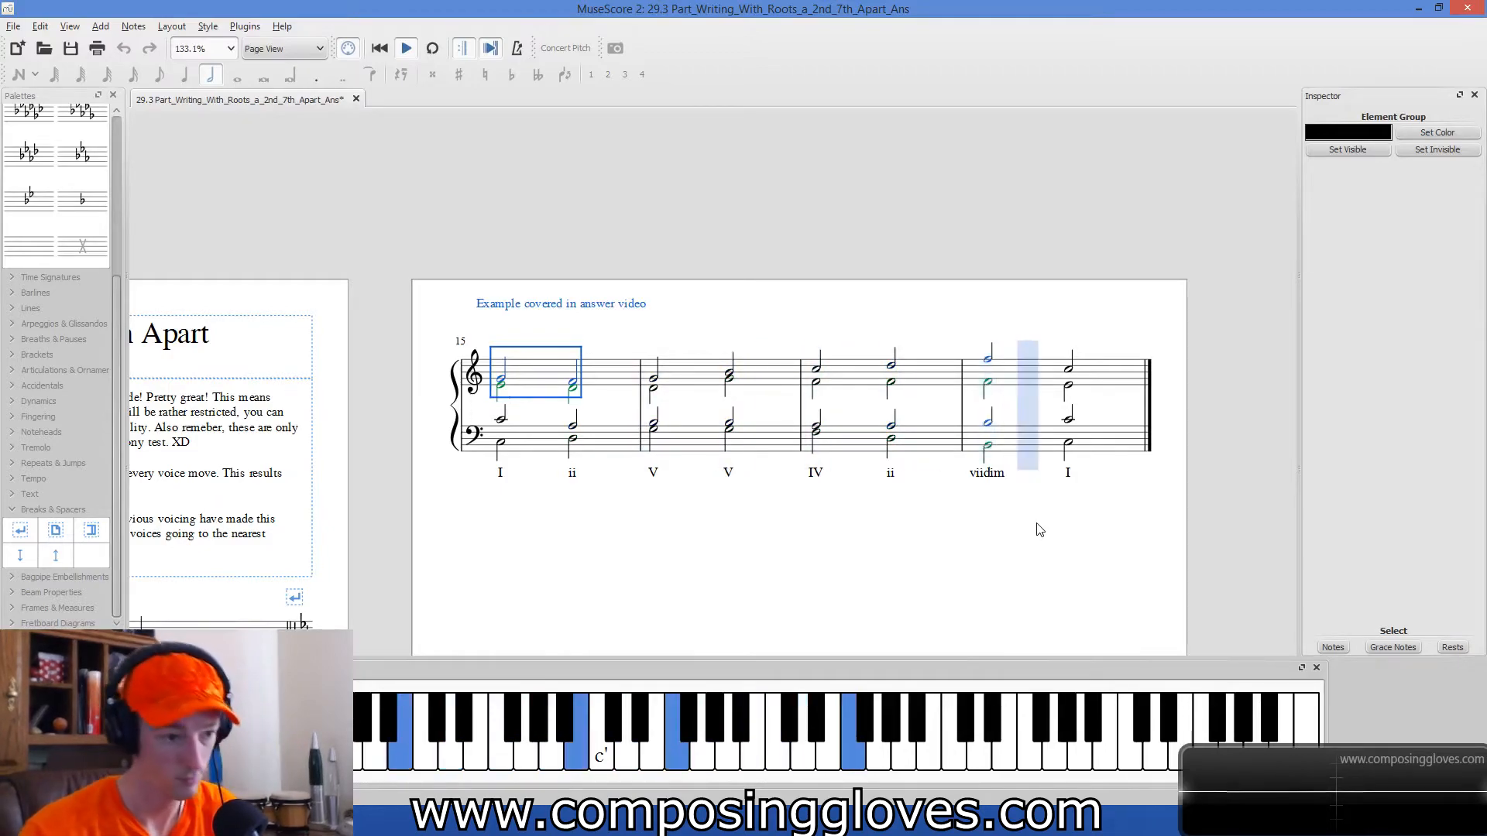
# Check each voice of the viidim chord and lower its soprano note to D.
pyautogui.scroll(10, 1015, 511)
pyautogui.click(894, 240)
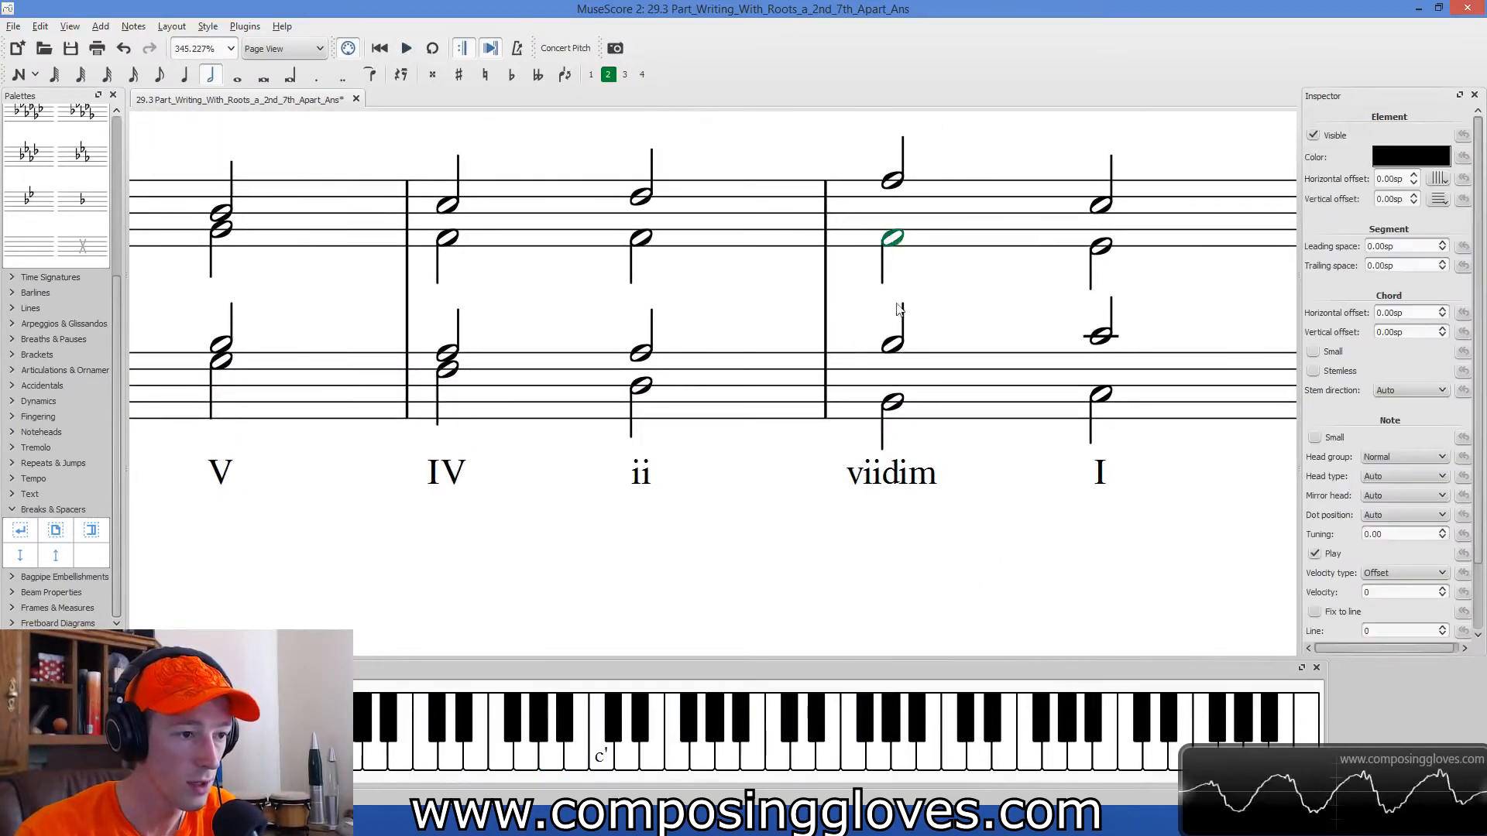
pyautogui.click(899, 403)
pyautogui.click(891, 350)
pyautogui.click(892, 248)
pyautogui.click(891, 183)
pyautogui.click(932, 280)
pyautogui.click(895, 239)
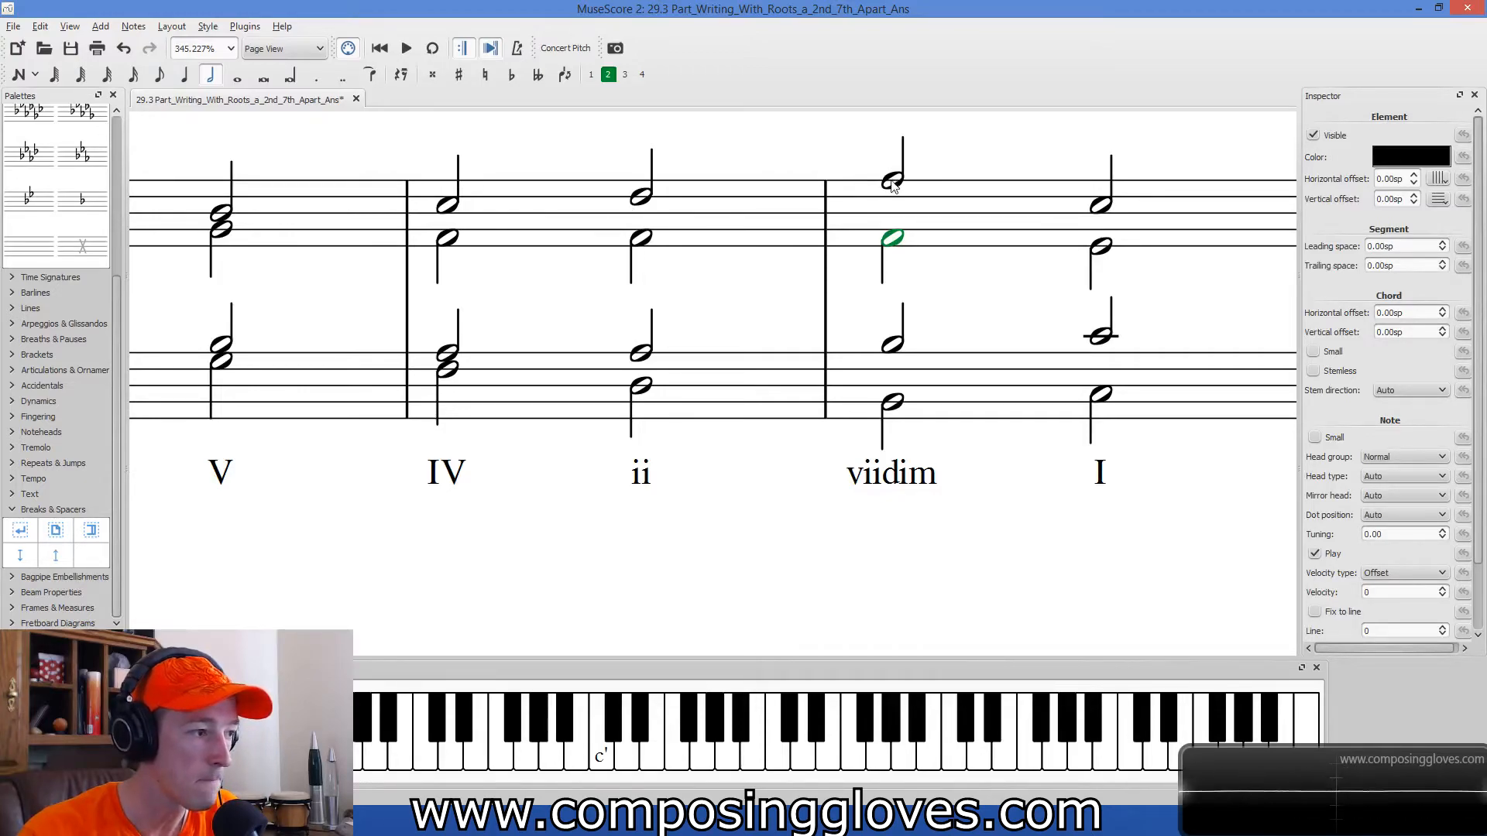
pyautogui.moveTo(892, 186); pyautogui.dragTo(893, 204)
# Lower the soprano note on the ii chord in the third measure to A.
pyautogui.moveTo(758, 291); pyautogui.dragTo(865, 355)
pyautogui.click(757, 306)
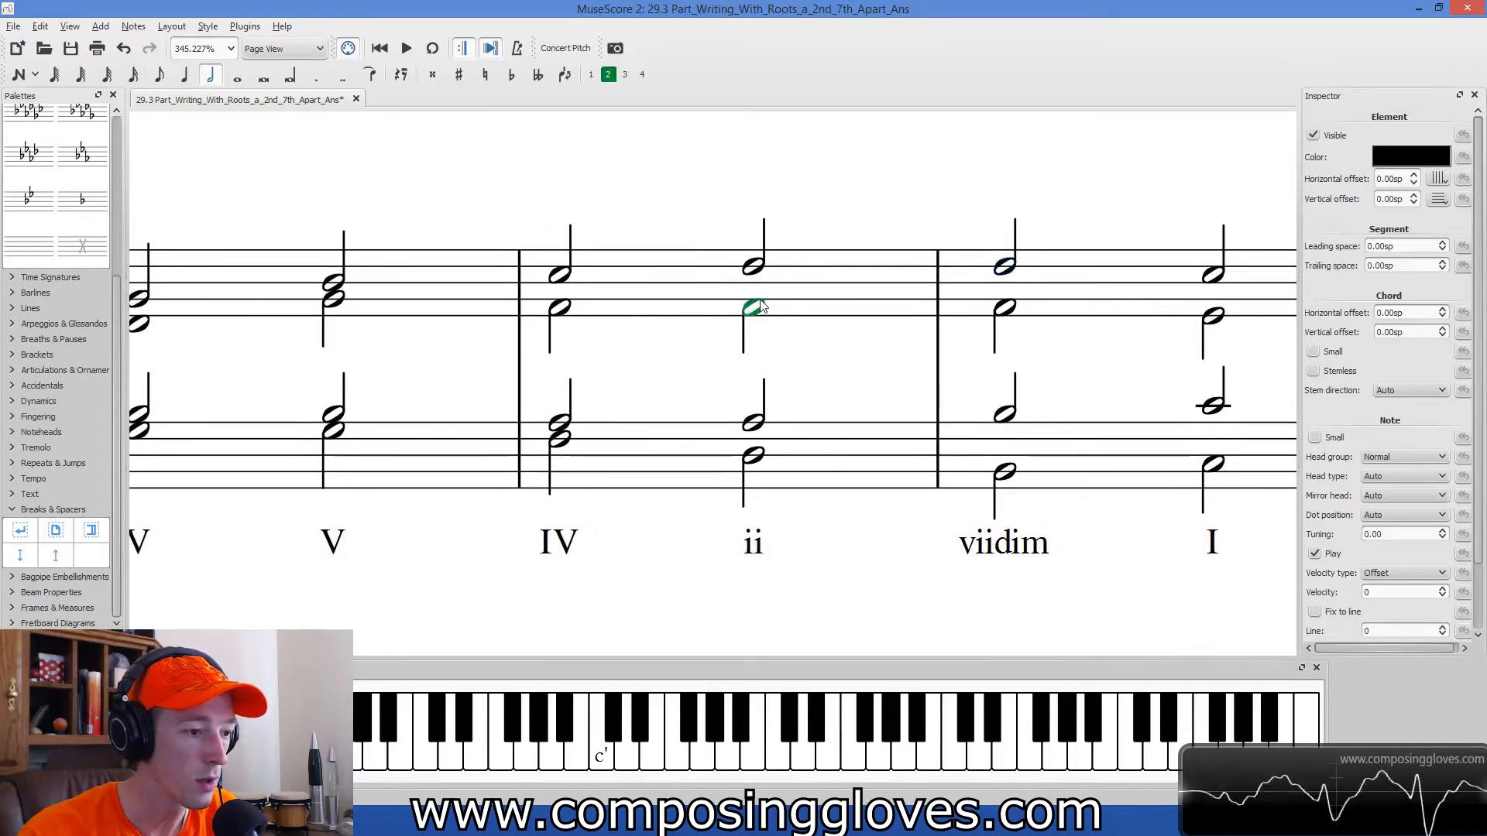
pyautogui.click(754, 266)
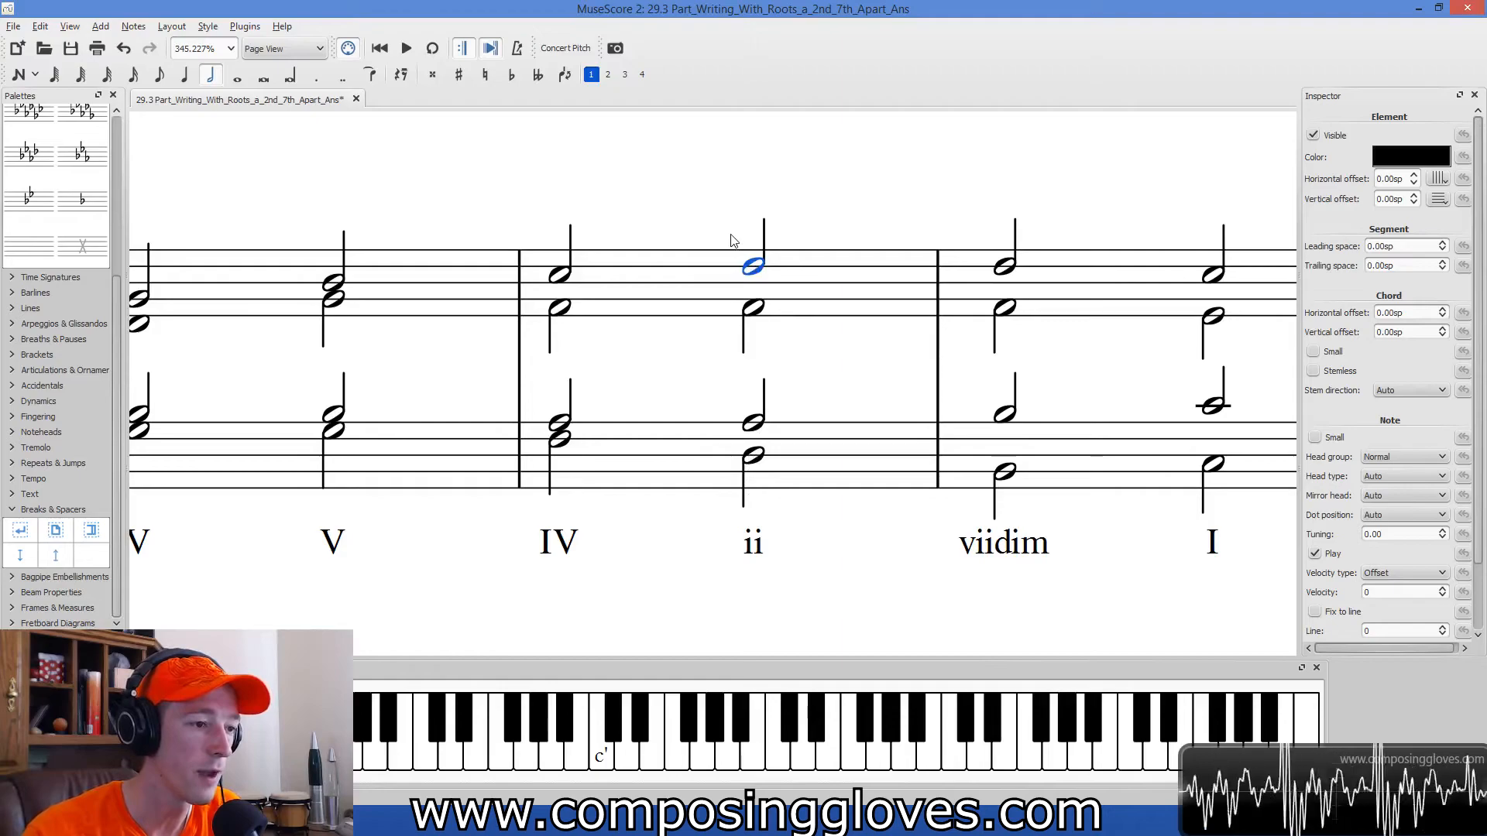
pyautogui.moveTo(751, 268); pyautogui.dragTo(753, 293)
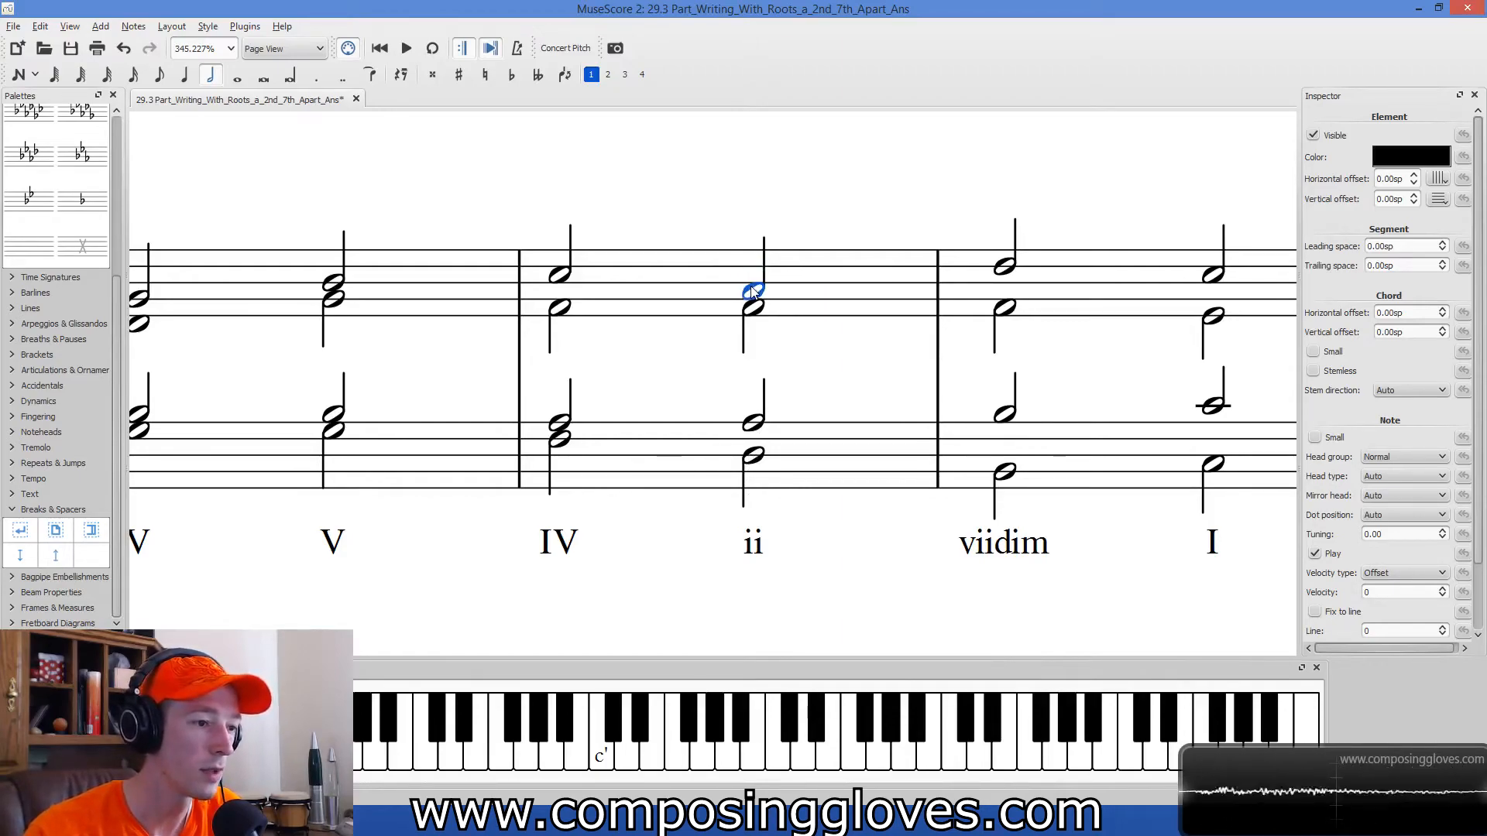
# Compare the outer voices of the ii and viidim chords and check the inner voices of the viidim chord.
pyautogui.click(754, 456)
pyautogui.click(1007, 266)
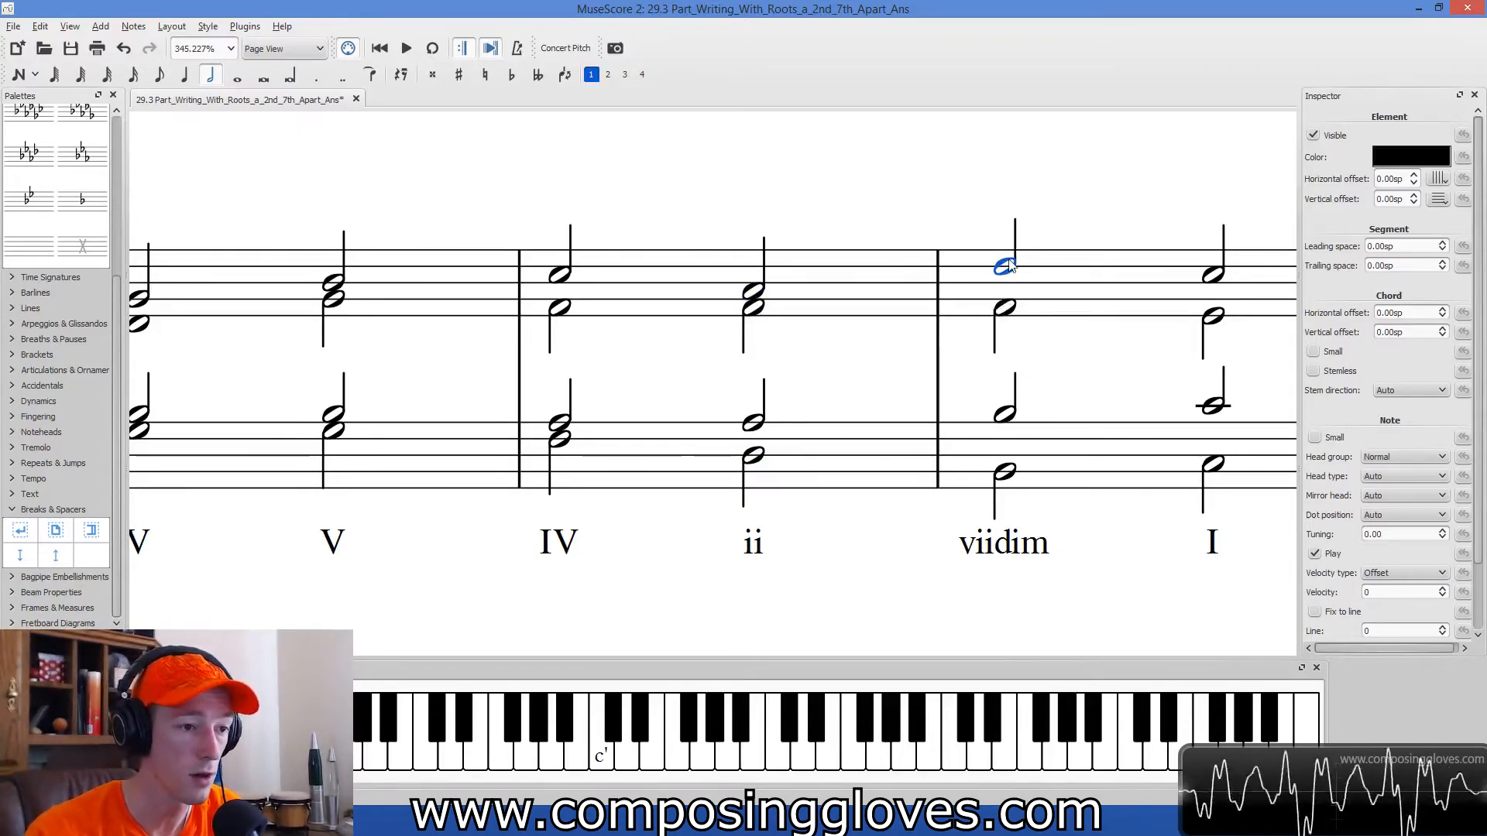
pyautogui.click(1005, 471)
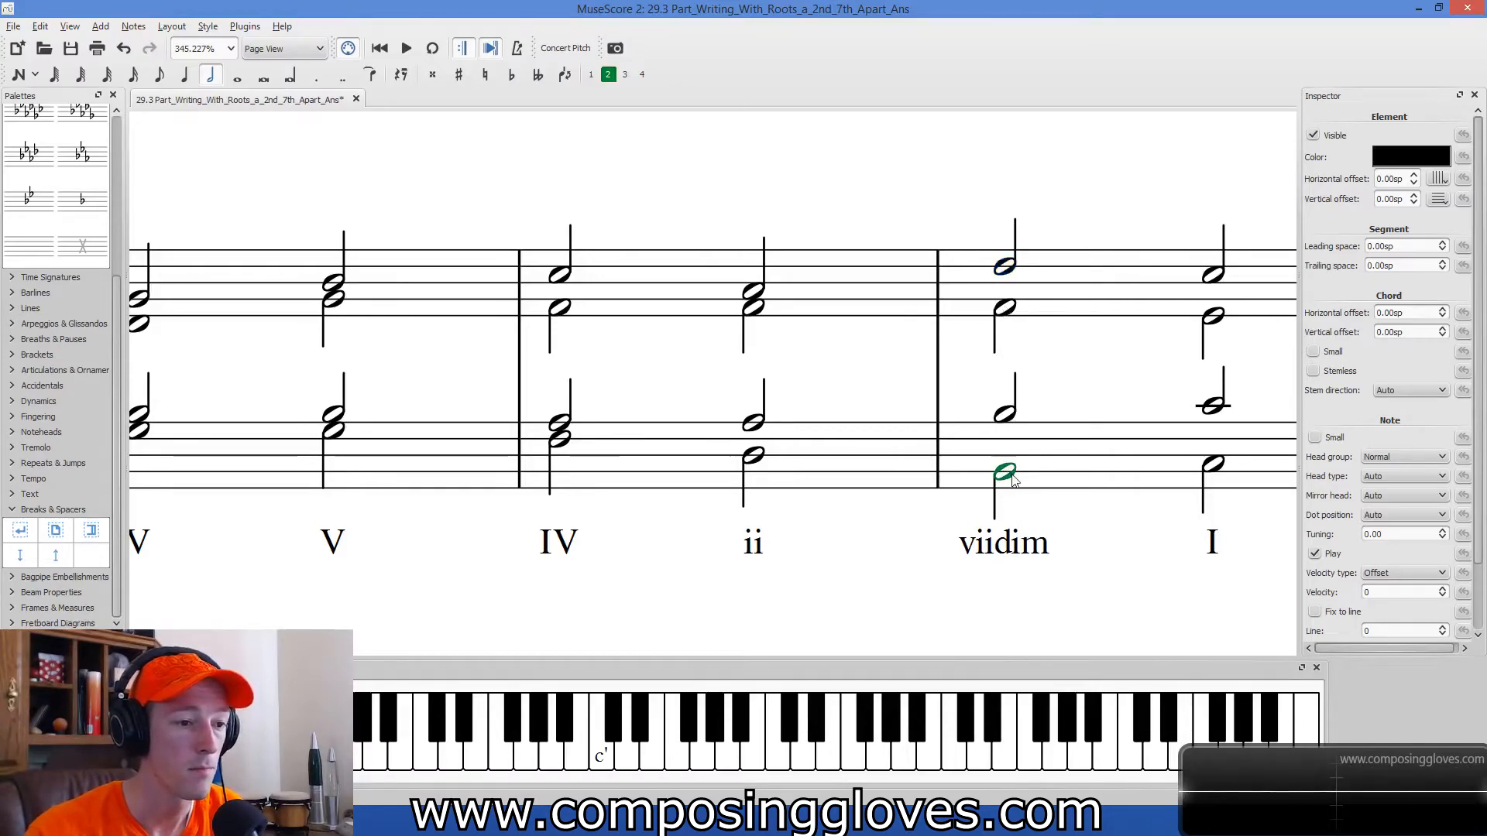
pyautogui.click(1006, 267)
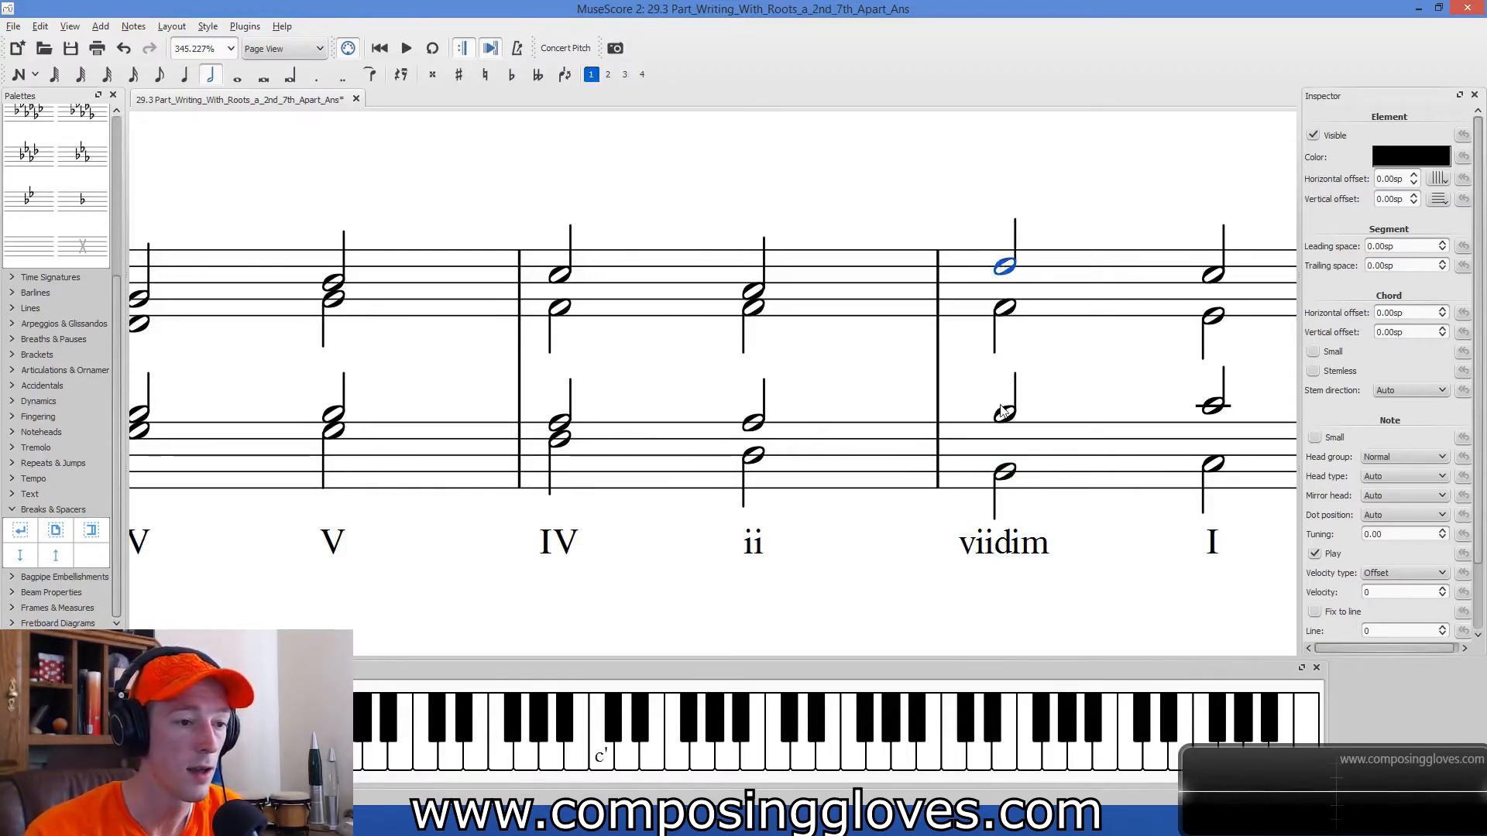
pyautogui.click(1005, 307)
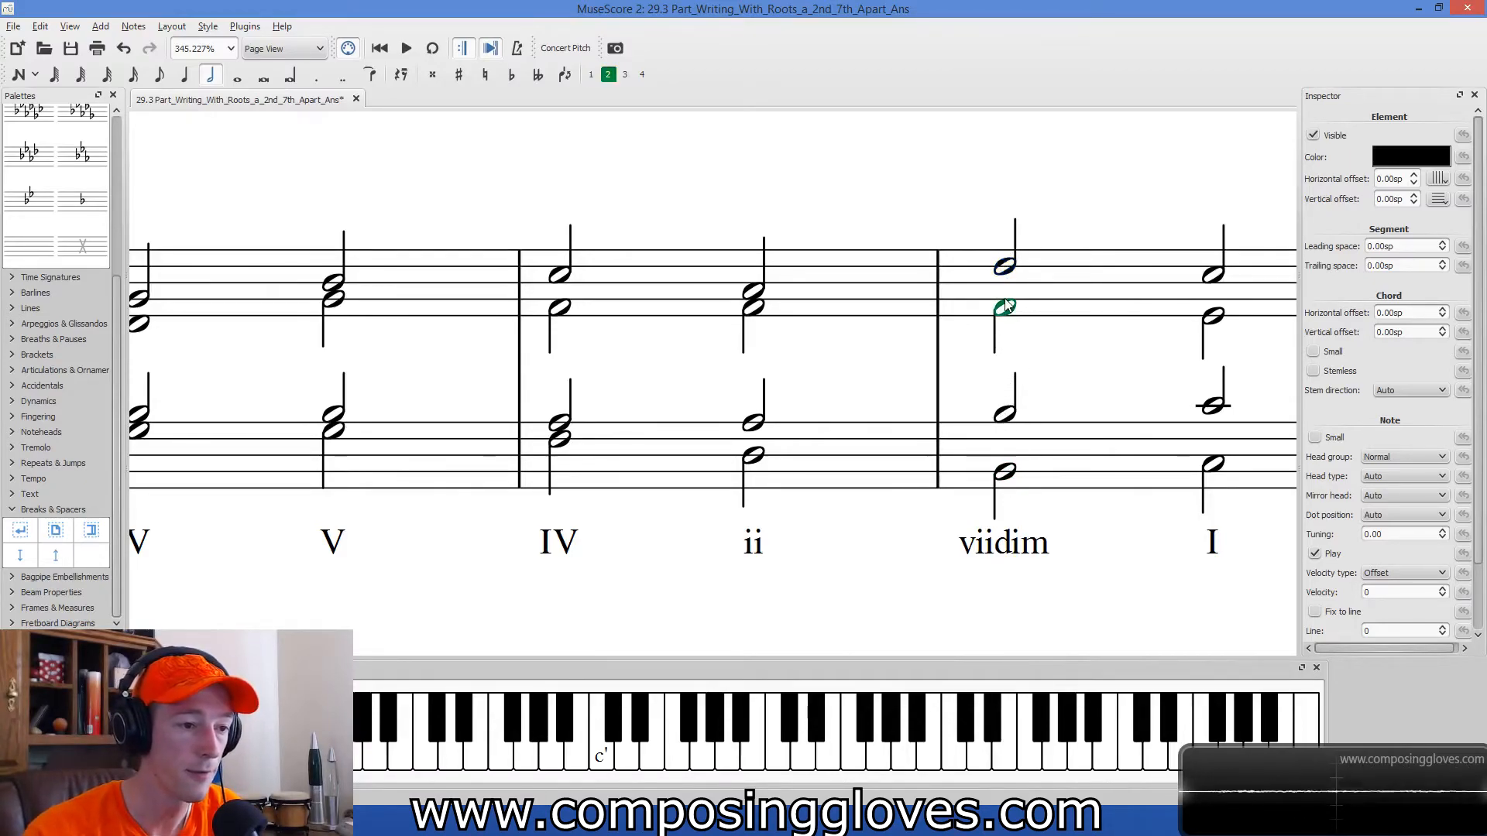
pyautogui.click(1004, 415)
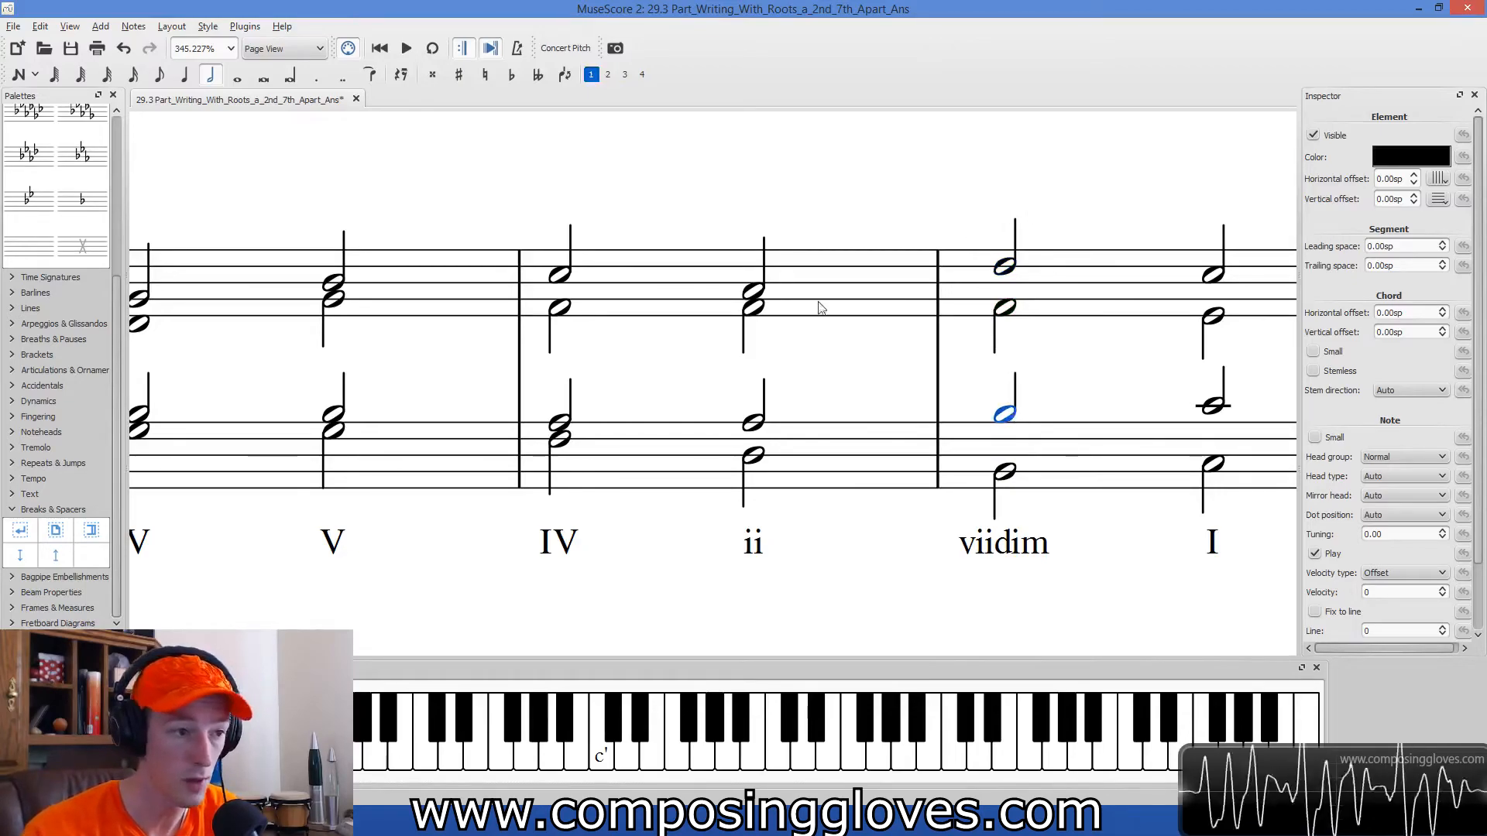
pyautogui.click(762, 460)
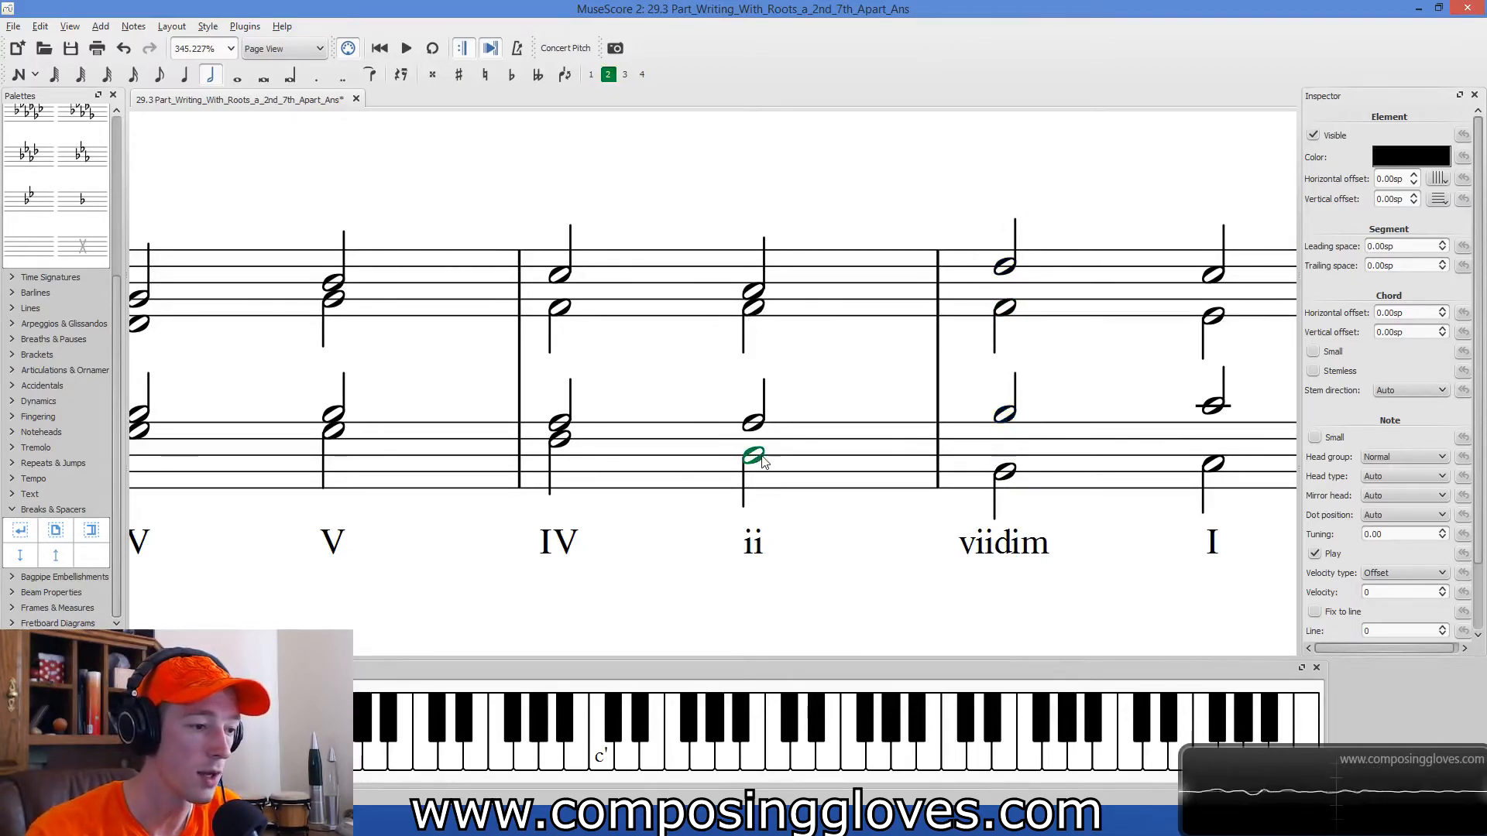
# Check the ii chord's voices in the third measure and compare its soprano and bass with those of the IV chord.
pyautogui.click(759, 423)
pyautogui.click(759, 281)
pyautogui.click(759, 287)
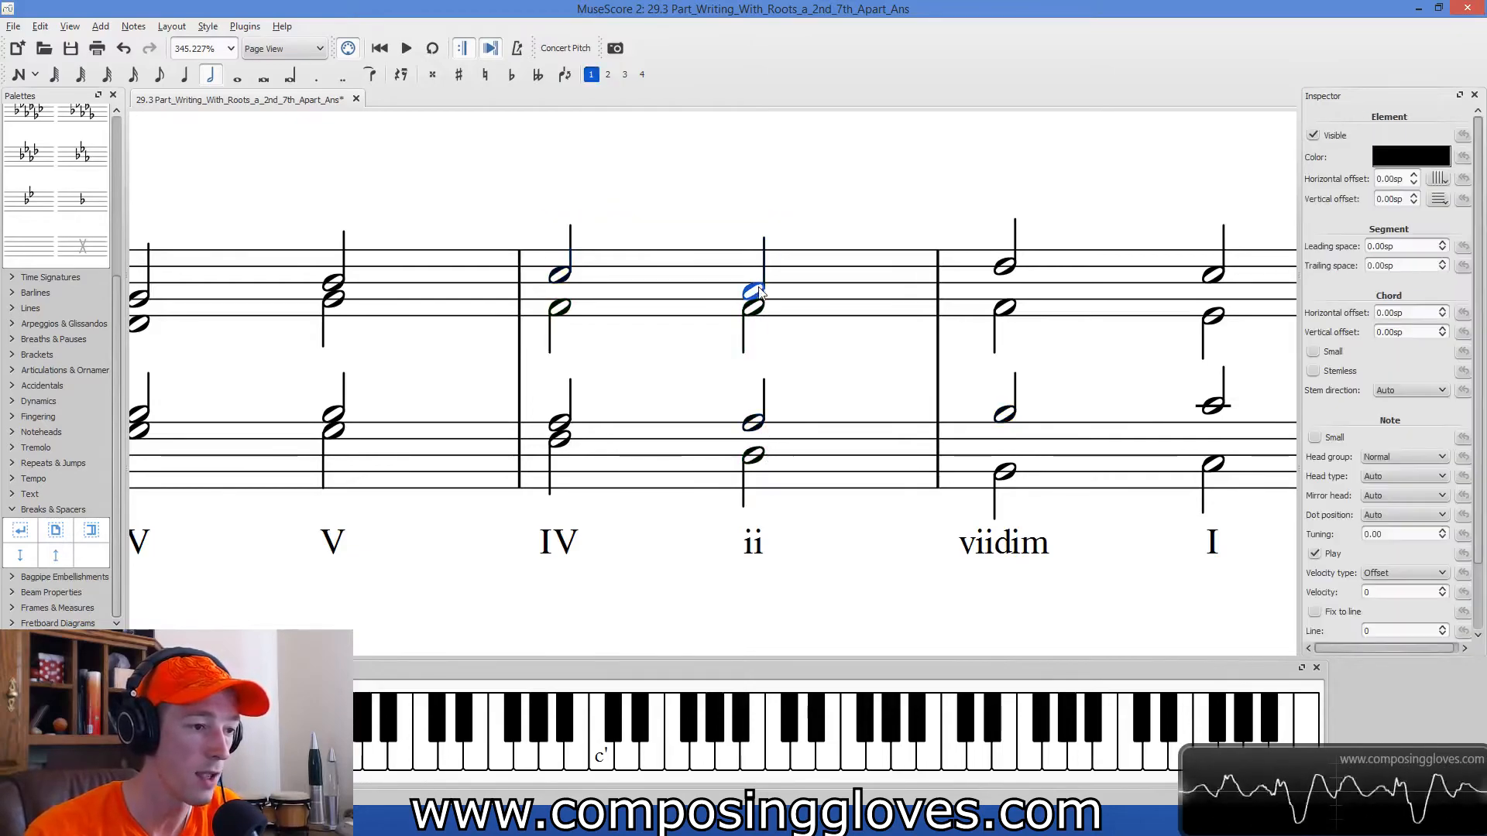
pyautogui.press('Left')
pyautogui.click(755, 314)
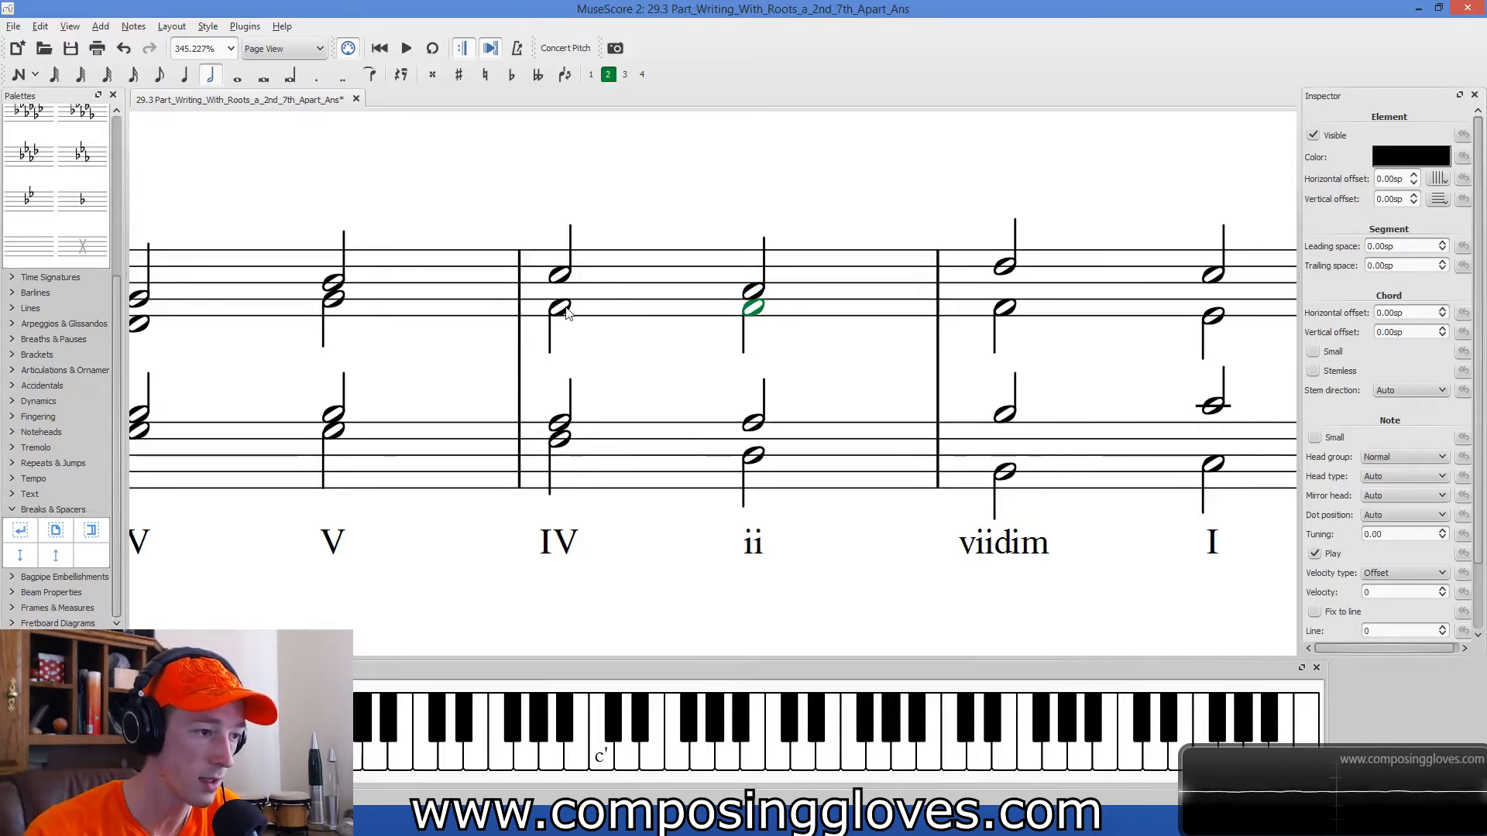
pyautogui.click(563, 279)
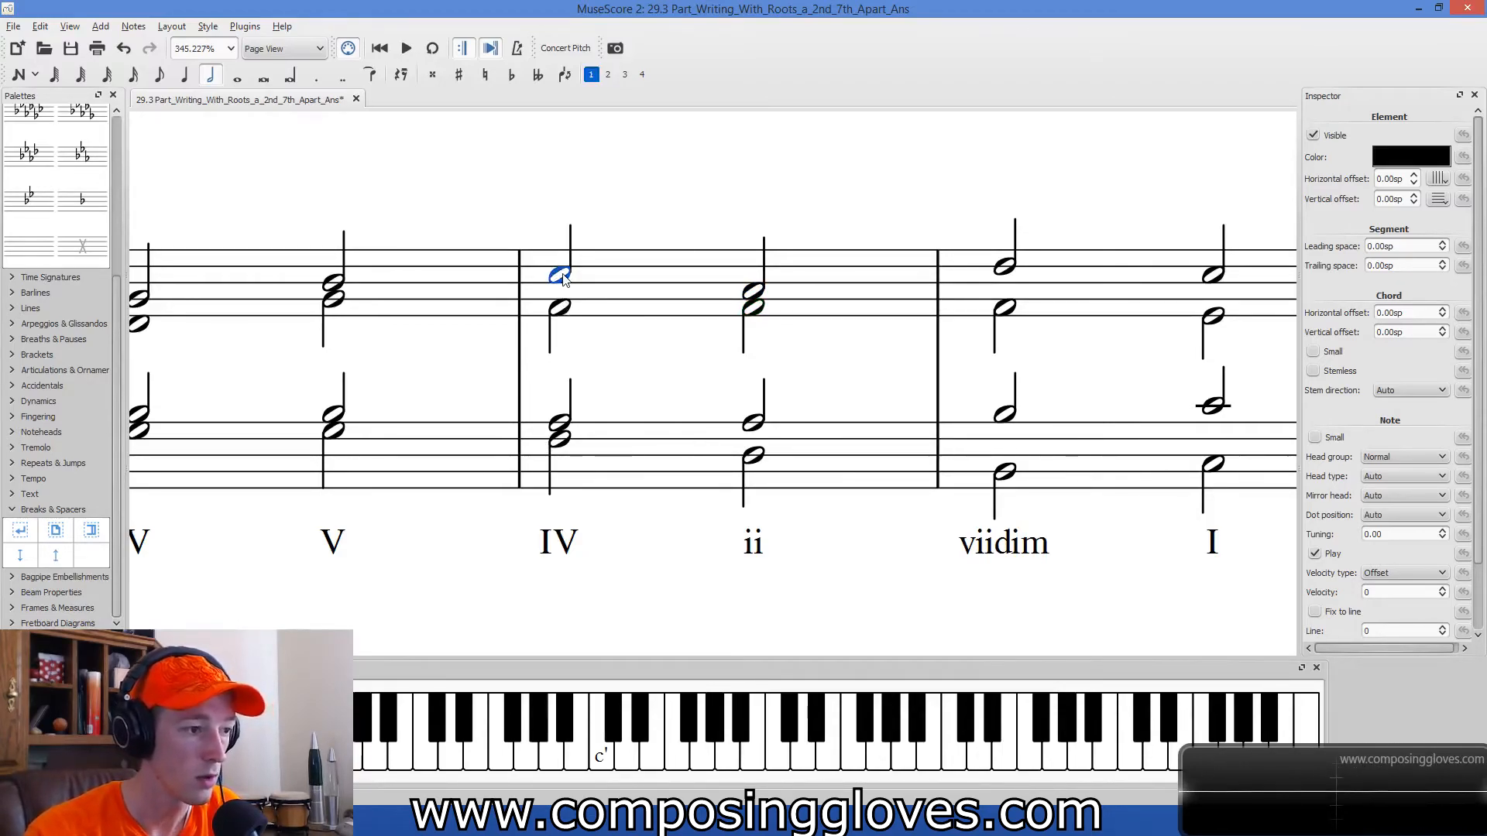
pyautogui.click(562, 441)
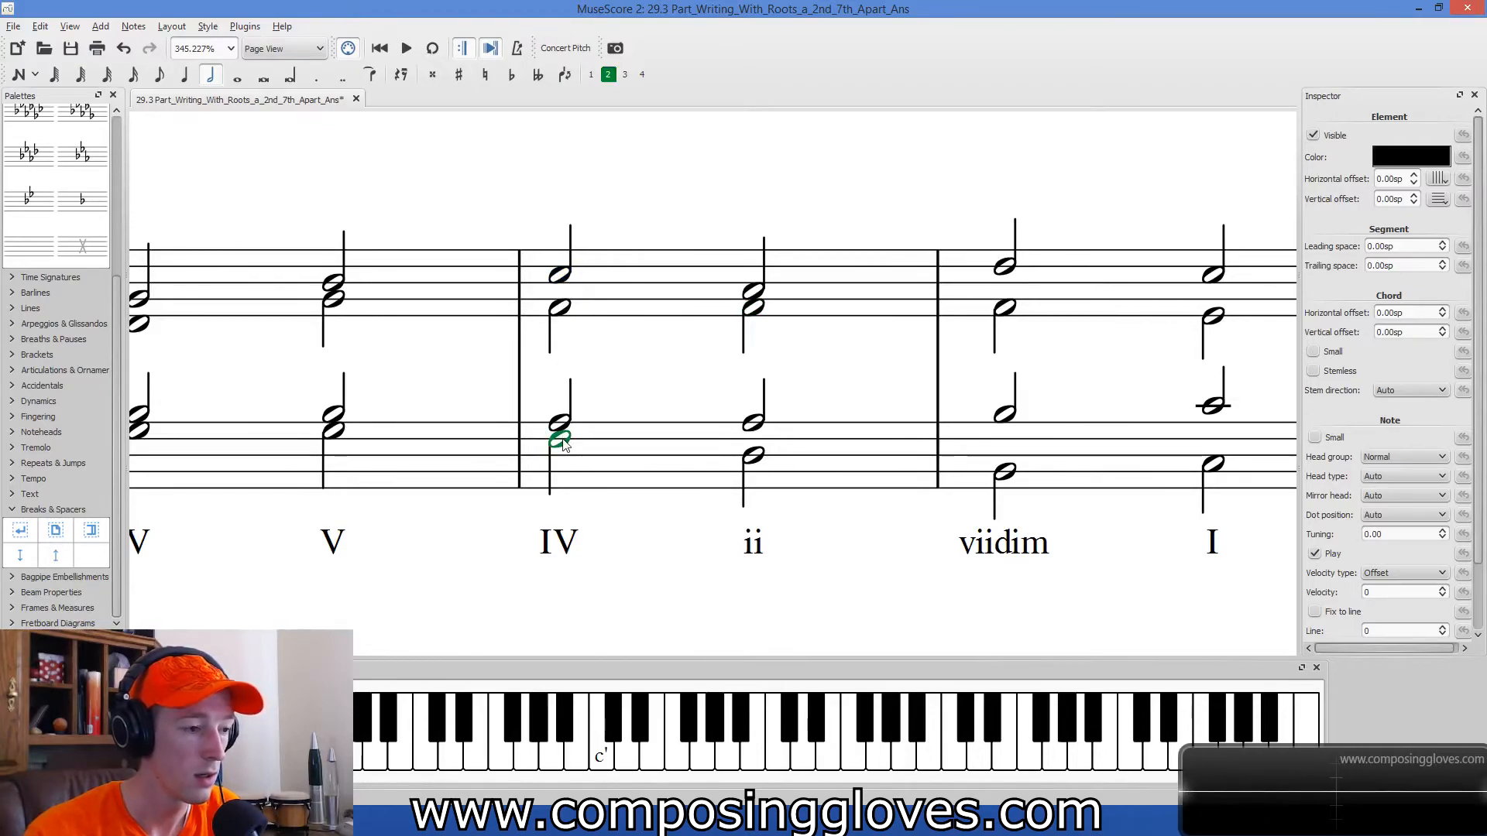
pyautogui.click(753, 455)
pyautogui.click(753, 292)
pyautogui.click(828, 338)
# Play back the whole four-bar example from its first measure and clear the selection.
pyautogui.scroll(-5, 830, 377)
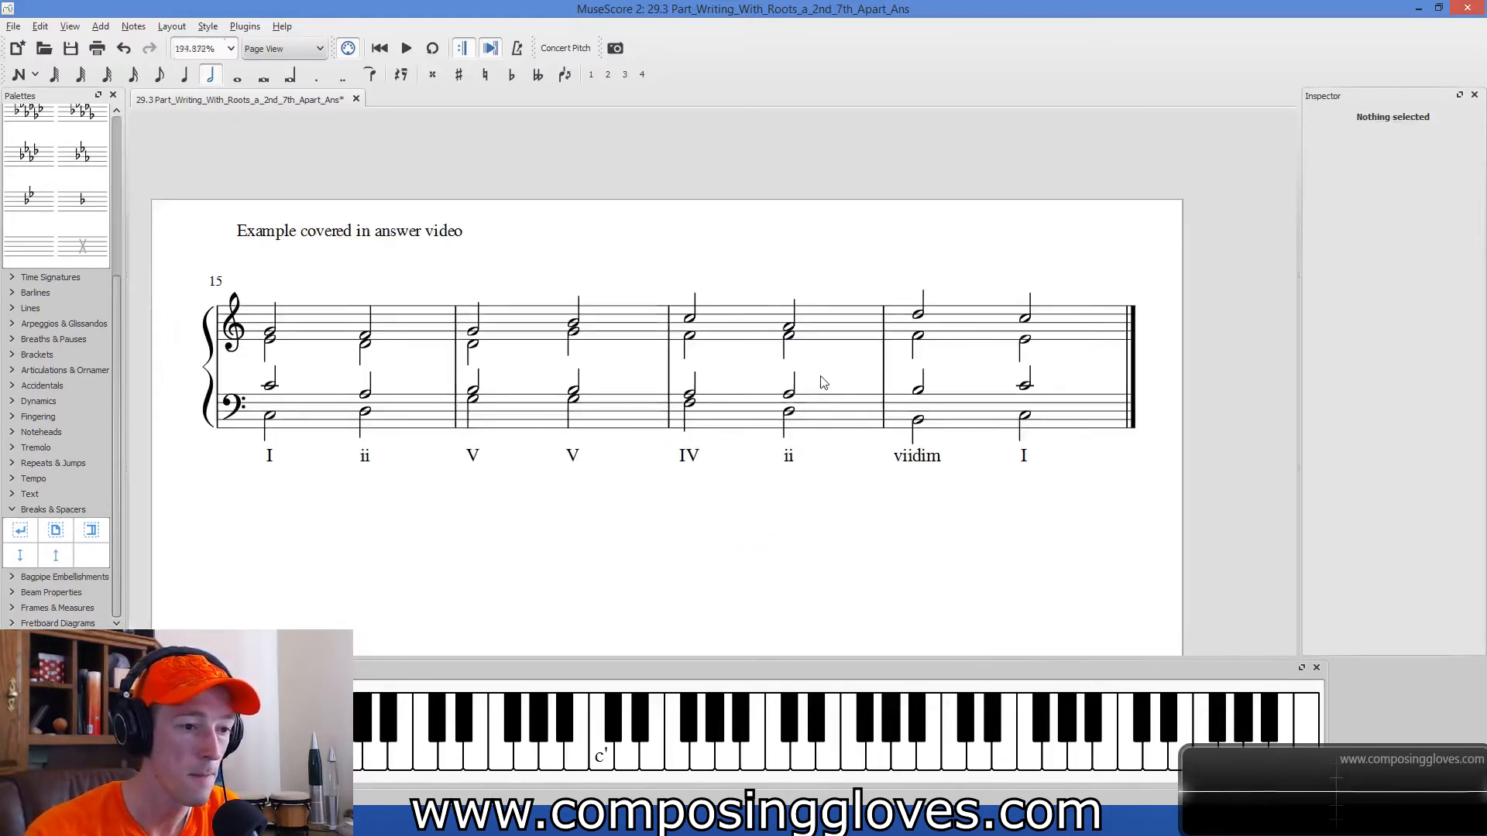
pyautogui.click(416, 292)
pyautogui.press('space')
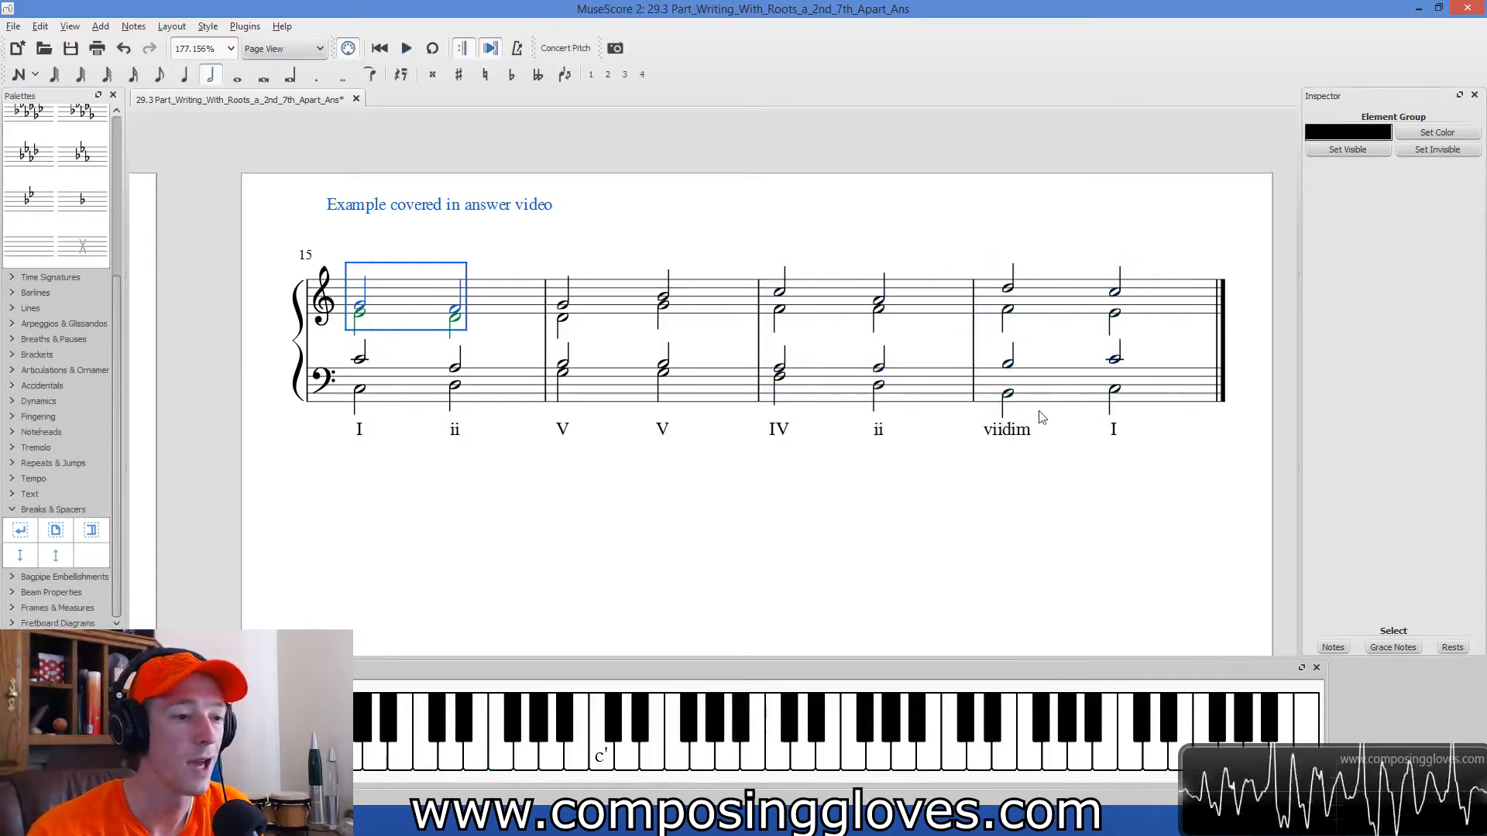
pyautogui.press('Escape')
# Review the finished four-bar example measure by measure, from the opening I chord to the closing I chord.
pyautogui.scroll(2, 1026, 359)
pyautogui.scroll(-2, 1026, 359)
pyautogui.moveTo(855, 560); pyautogui.dragTo(804, 486)
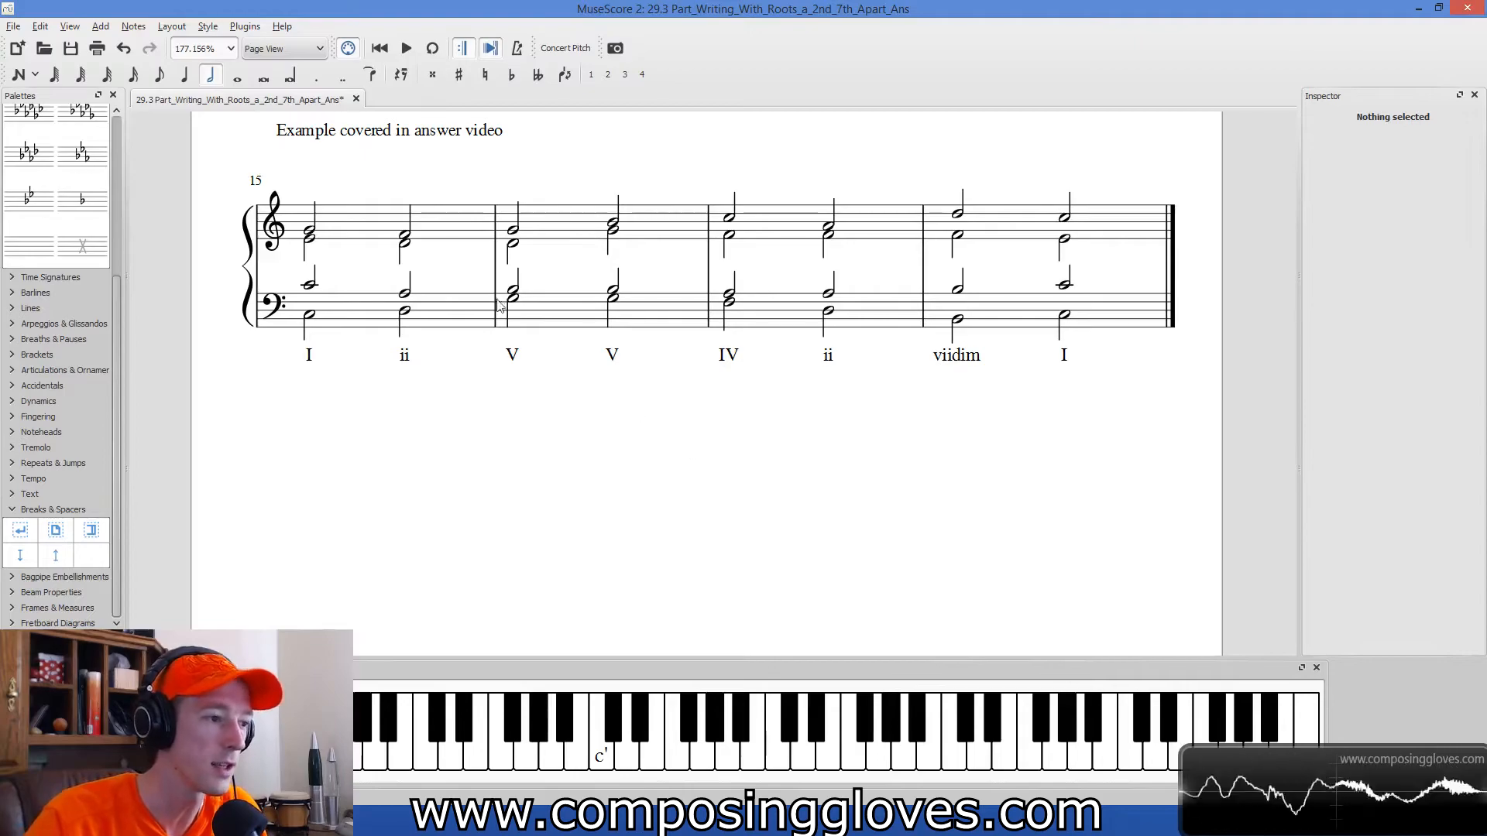
pyautogui.click(458, 247)
pyautogui.click(627, 240)
pyautogui.click(856, 228)
pyautogui.click(1107, 235)
pyautogui.click(1135, 321)
pyautogui.moveTo(813, 489); pyautogui.dragTo(820, 492)
pyautogui.click(529, 479)
pyautogui.moveTo(926, 487); pyautogui.dragTo(895, 534)
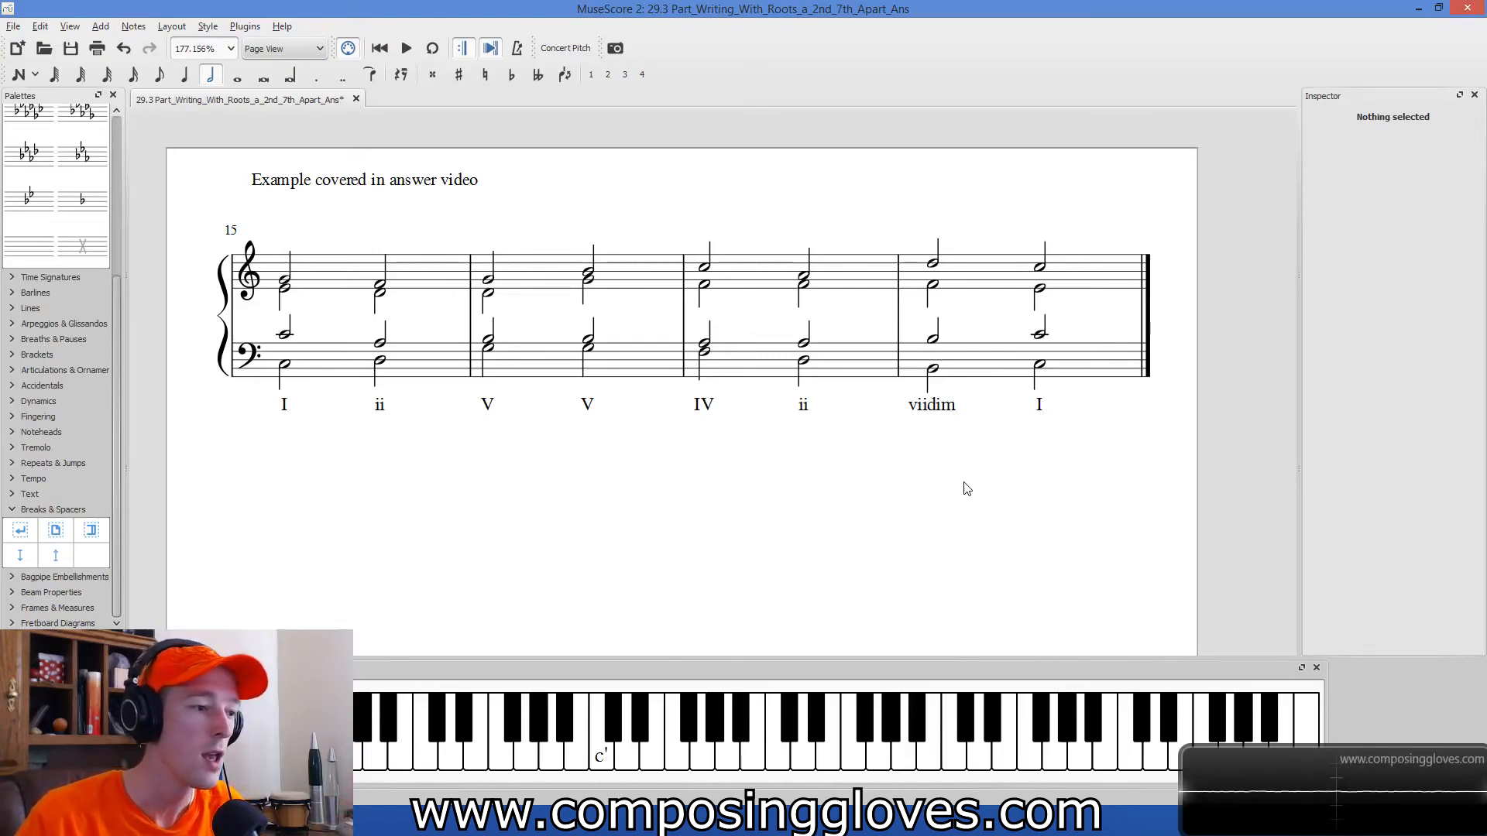
pyautogui.click(430, 262)
pyautogui.click(1109, 376)
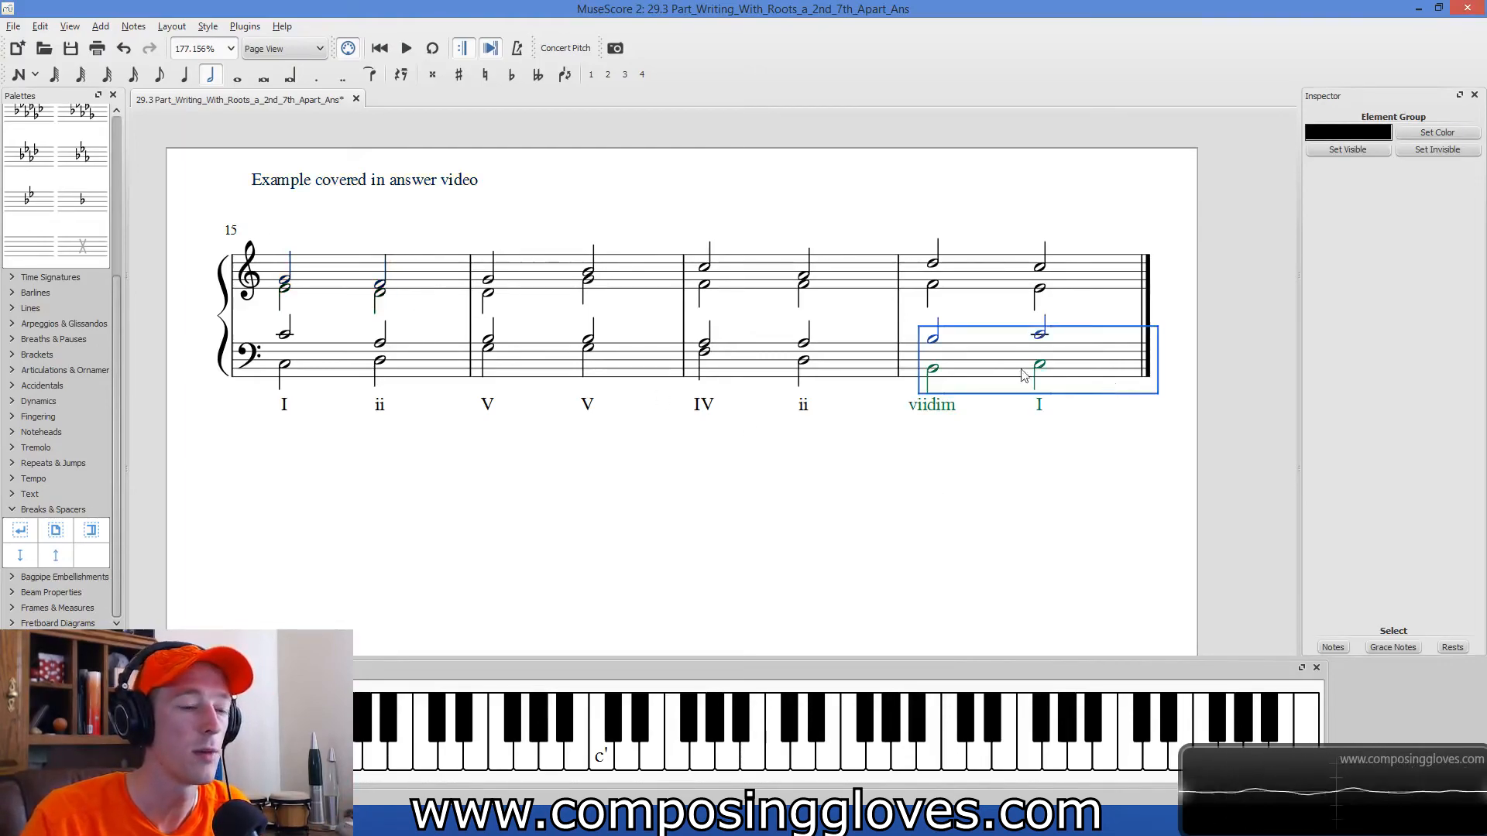
pyautogui.keyDown('shift'); pyautogui.click(375, 292); pyautogui.keyUp('shift')
pyautogui.click(410, 395)
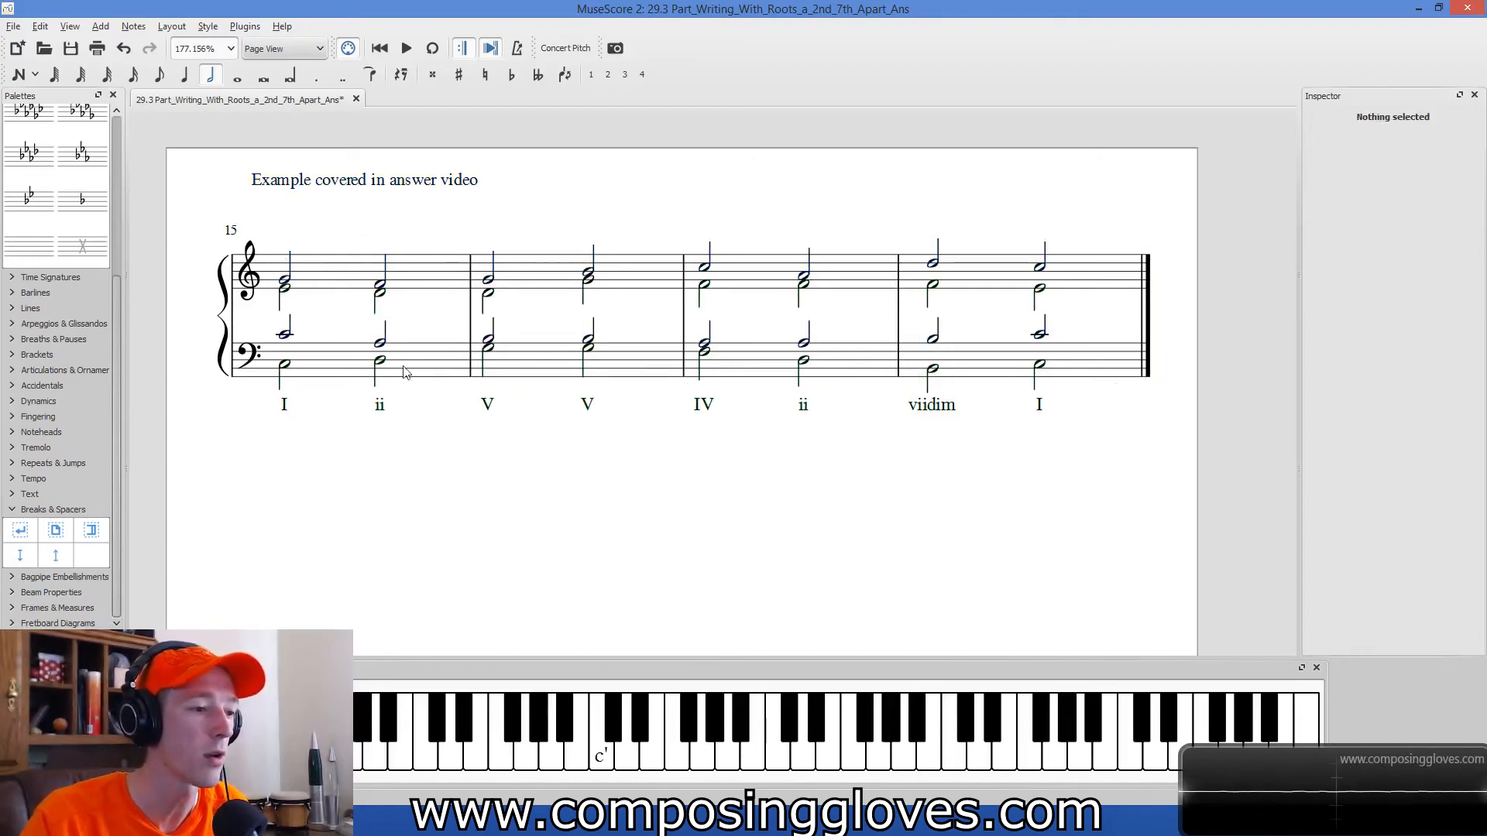
pyautogui.keyDown('ctrl'); pyautogui.scroll(-4, 806, 451); pyautogui.keyUp('ctrl')
pyautogui.moveTo(805, 533); pyautogui.dragTo(831, 502)
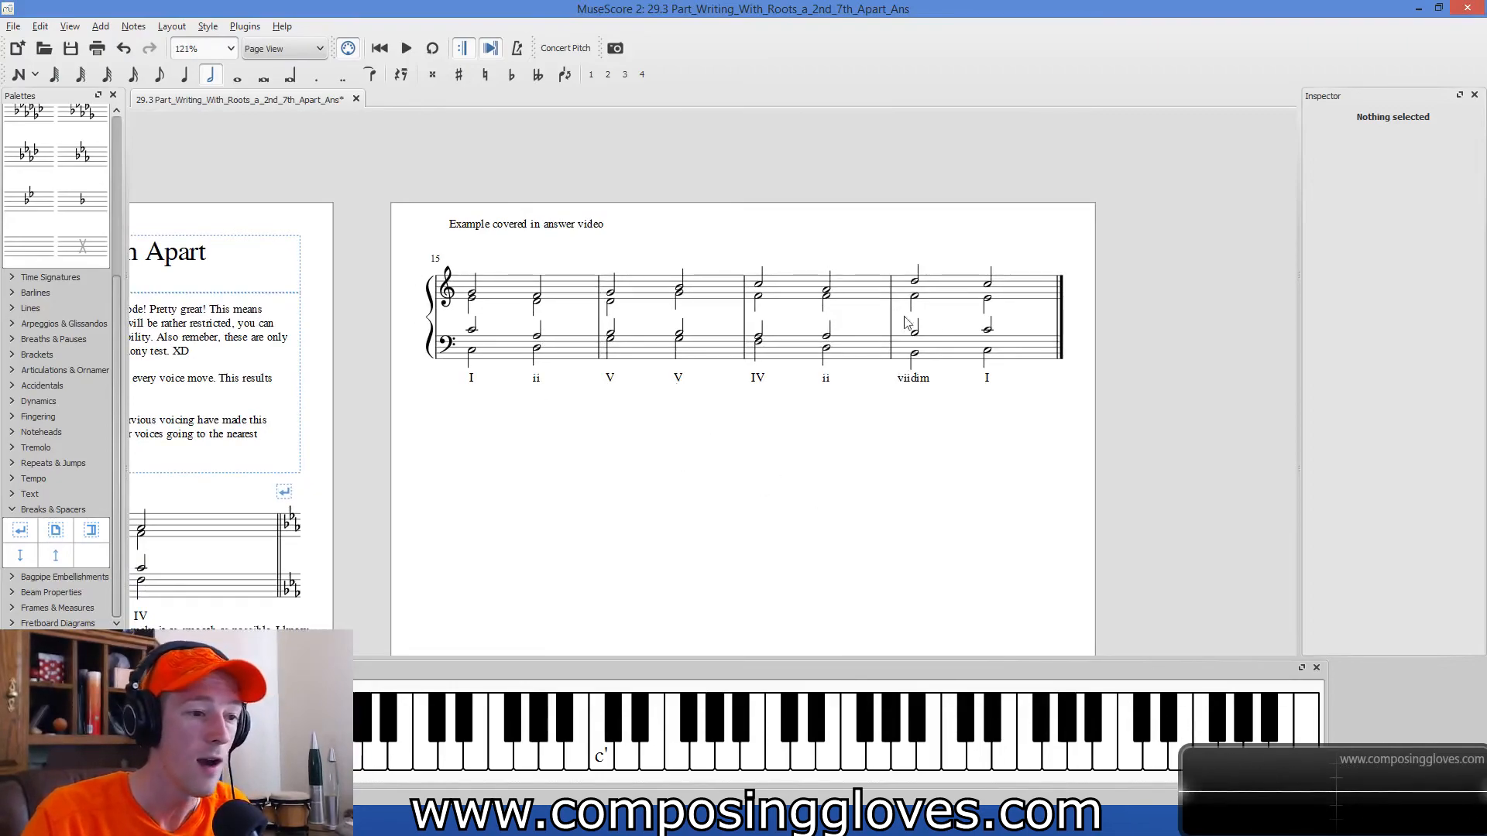
pyautogui.scroll(3, 781, 476)
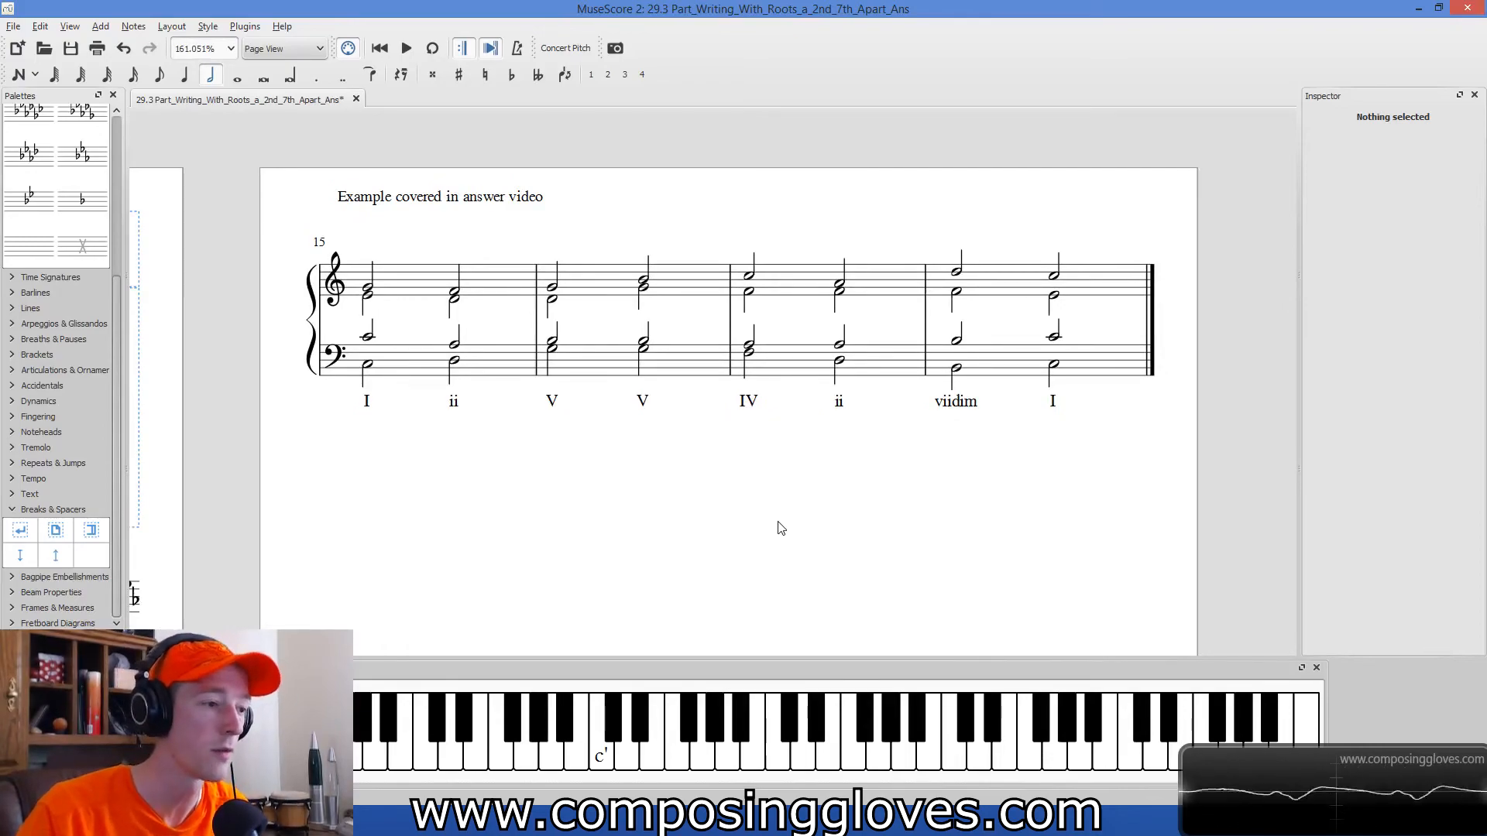
pyautogui.click(721, 379)
pyautogui.click(936, 522)
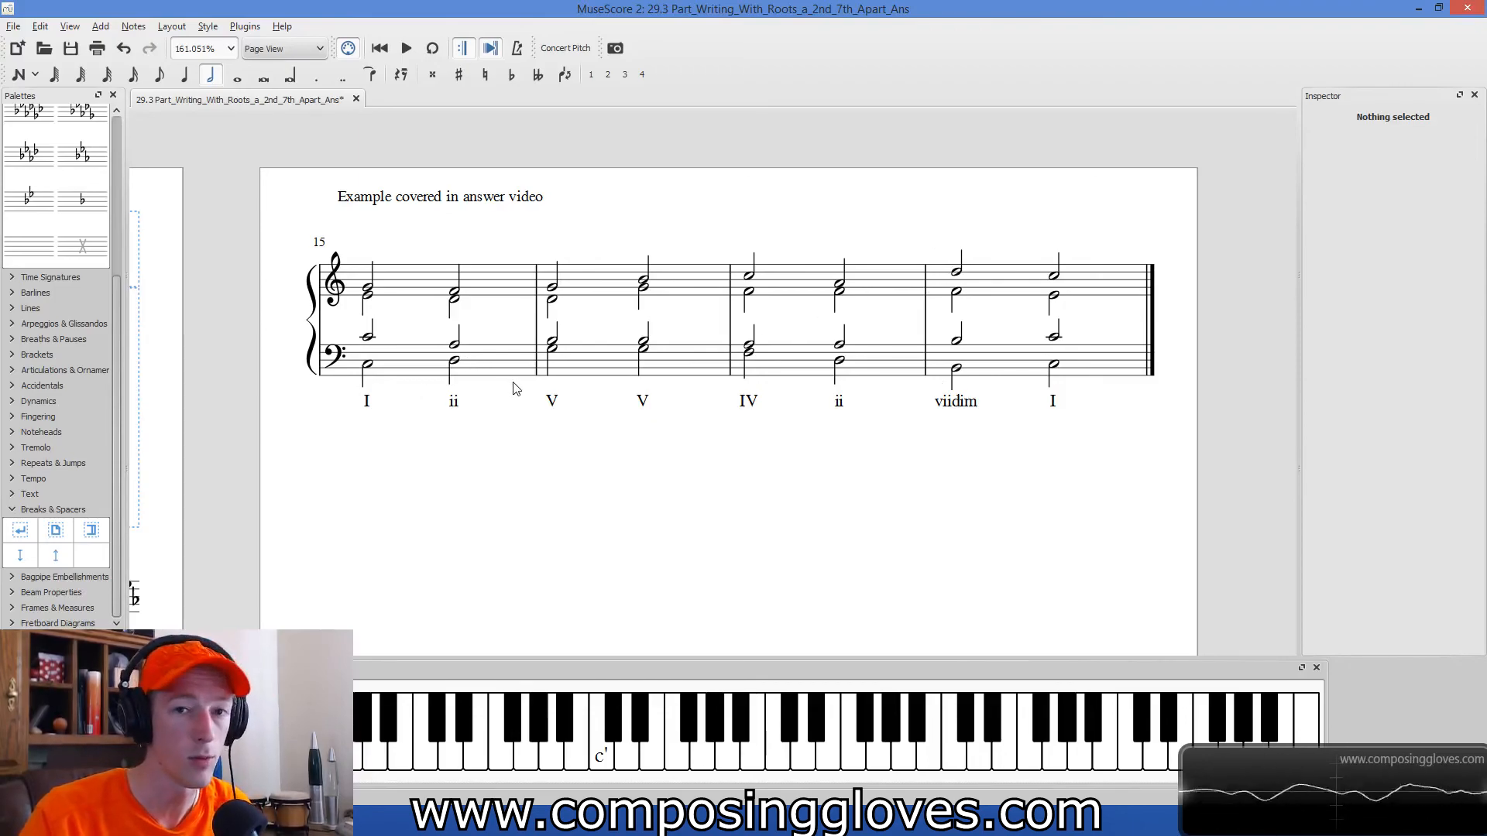
# Save the score with the finished four-bar example.
pyautogui.scroll(-3, 500, 480)
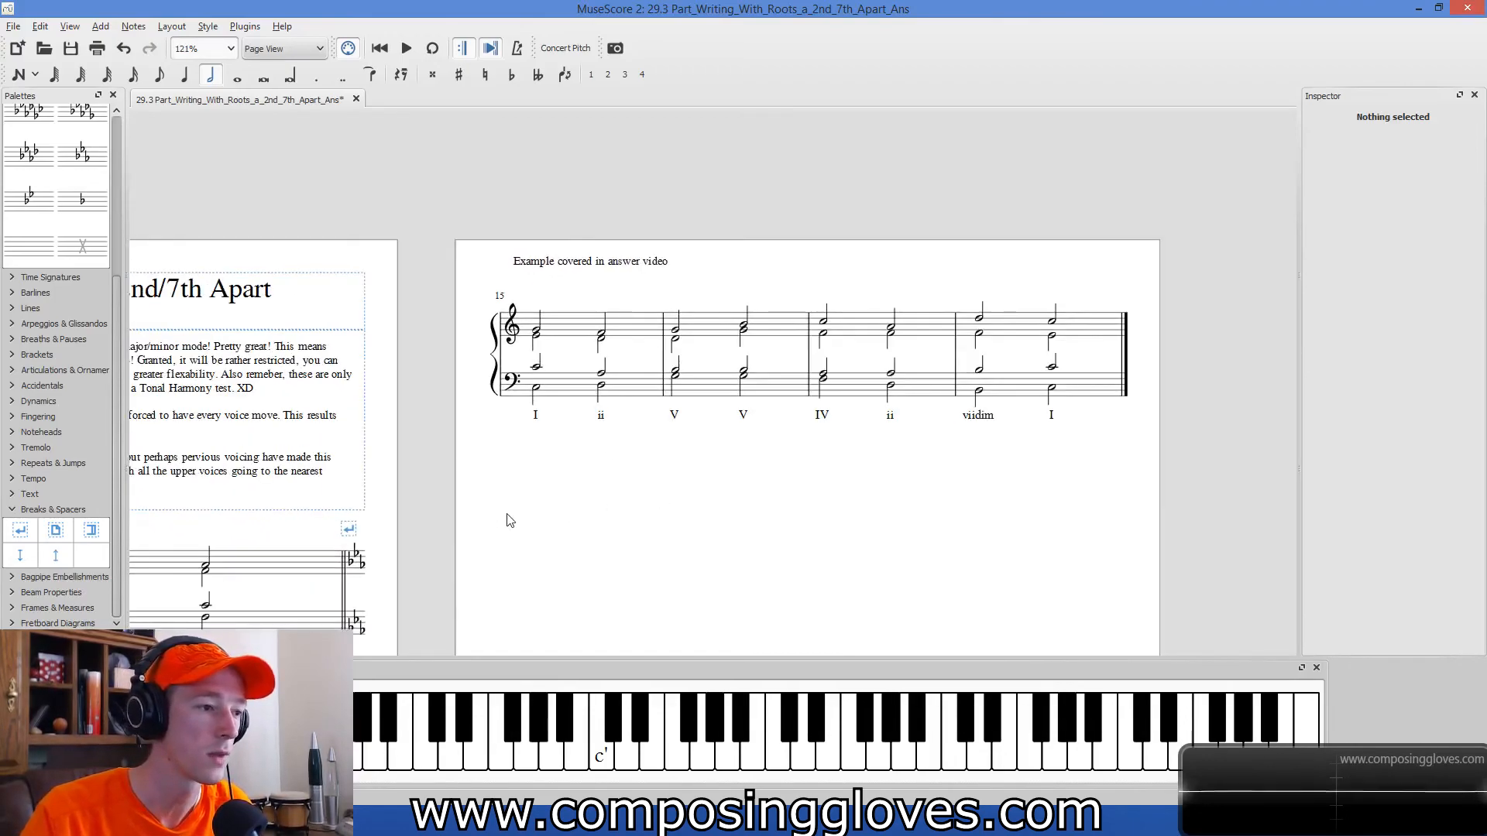
pyautogui.moveTo(507, 520); pyautogui.dragTo(649, 441)
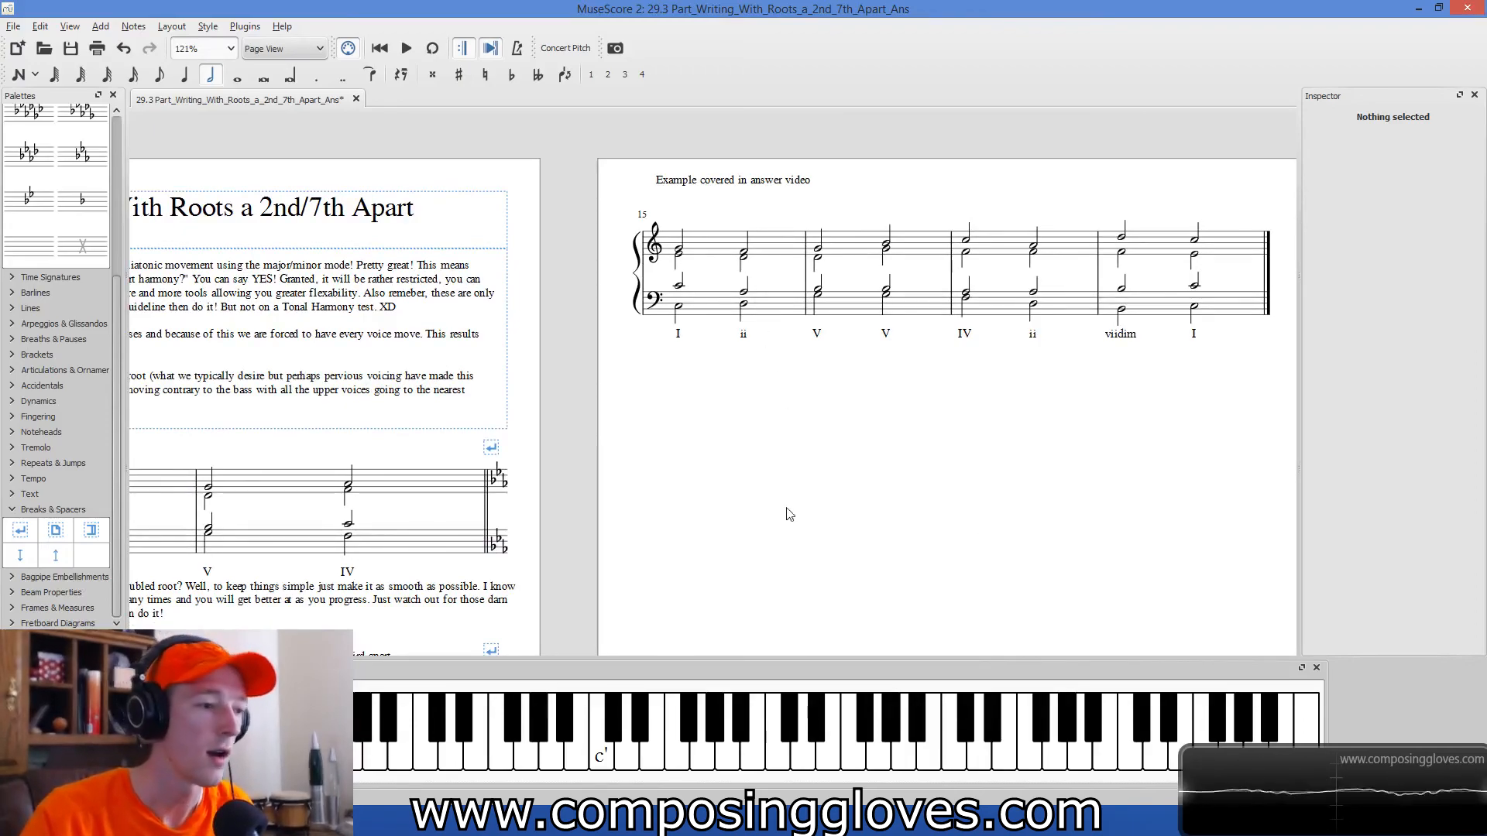
pyautogui.scroll(-1, 794, 432)
pyautogui.moveTo(775, 434); pyautogui.dragTo(622, 452)
pyautogui.scroll(2, 701, 474)
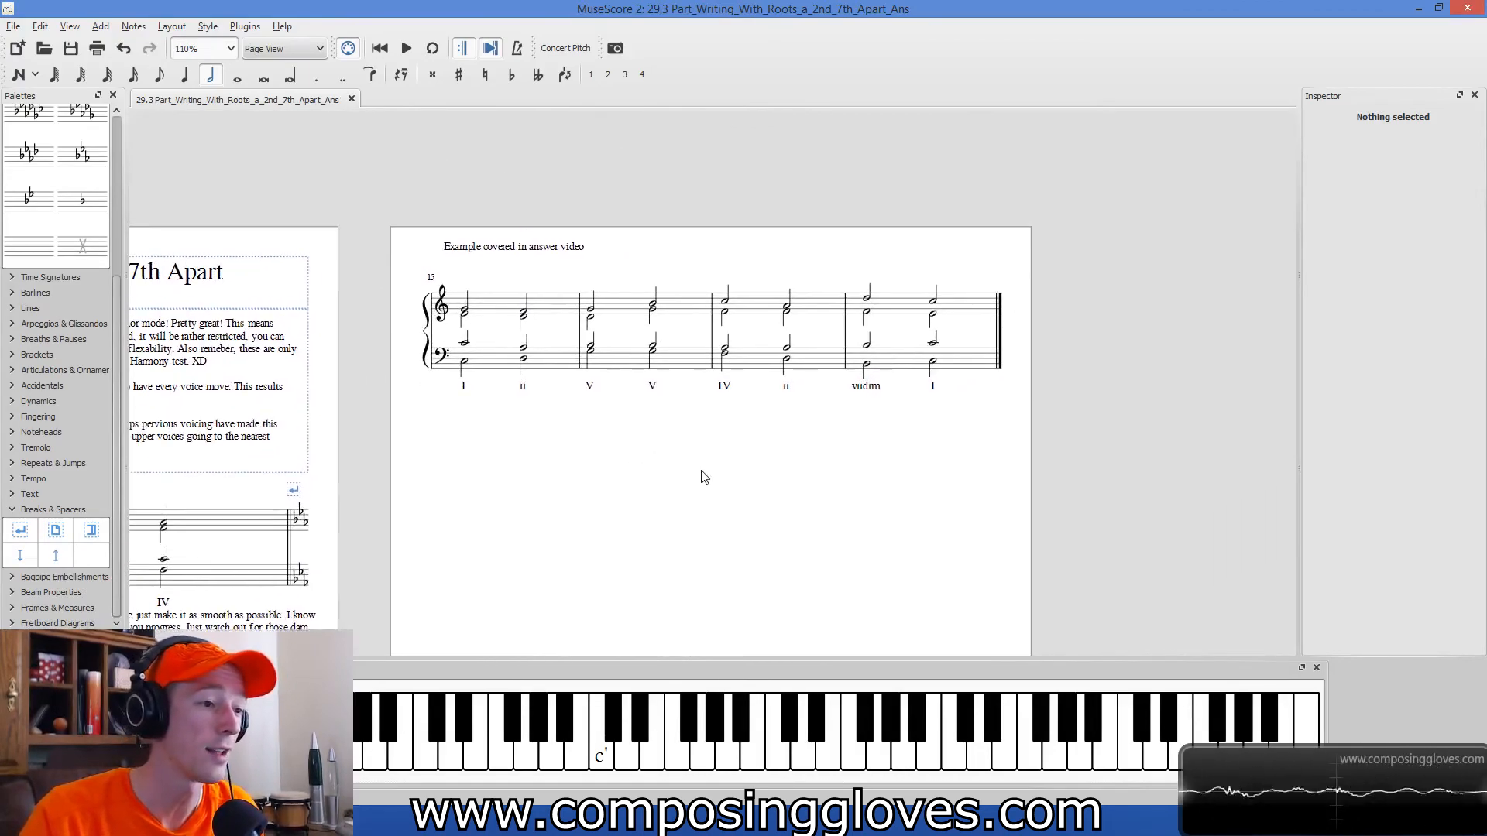